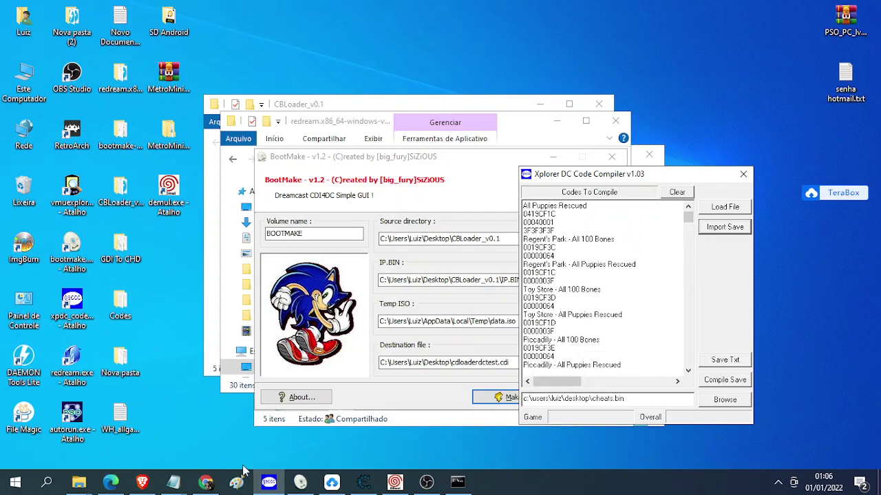
# Search the Para o CDI Reduzido.txt code list for "RECO" and review the Record of Lodoss War codes
pyautogui.click(167, 483)
pyautogui.click(78, 433)
pyautogui.hotkey('ctrl', 'f')
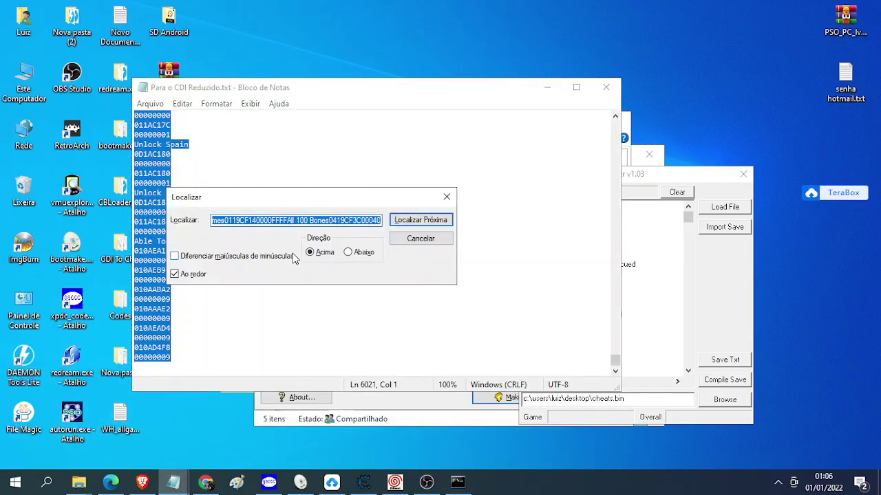
pyautogui.write('RECO')
pyautogui.click(416, 221)
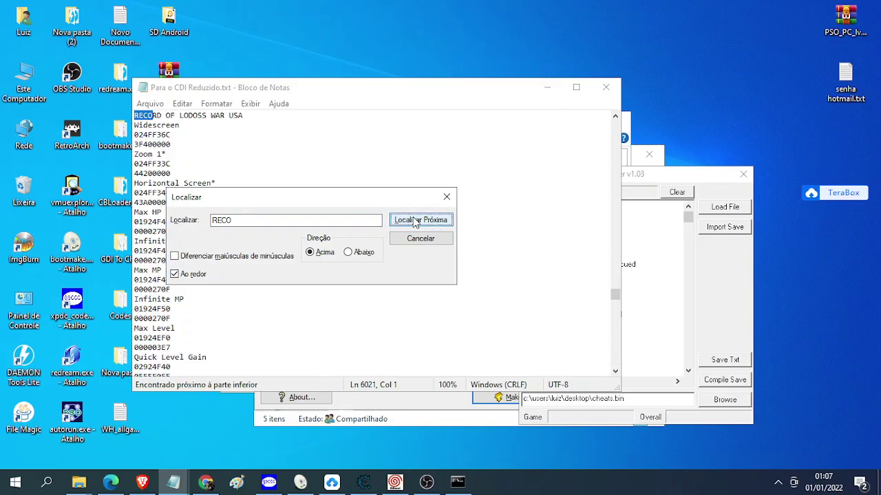
pyautogui.click(404, 242)
pyautogui.scroll(-15, 316, 269)
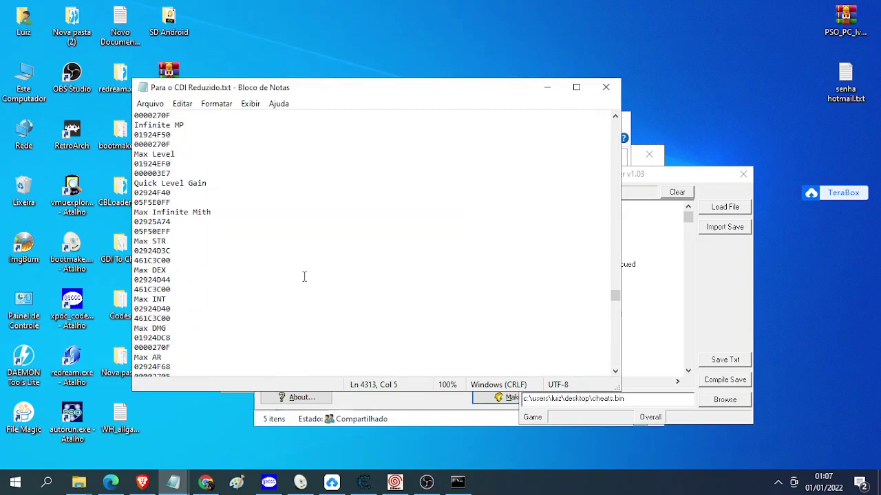
pyautogui.scroll(-20, 304, 277)
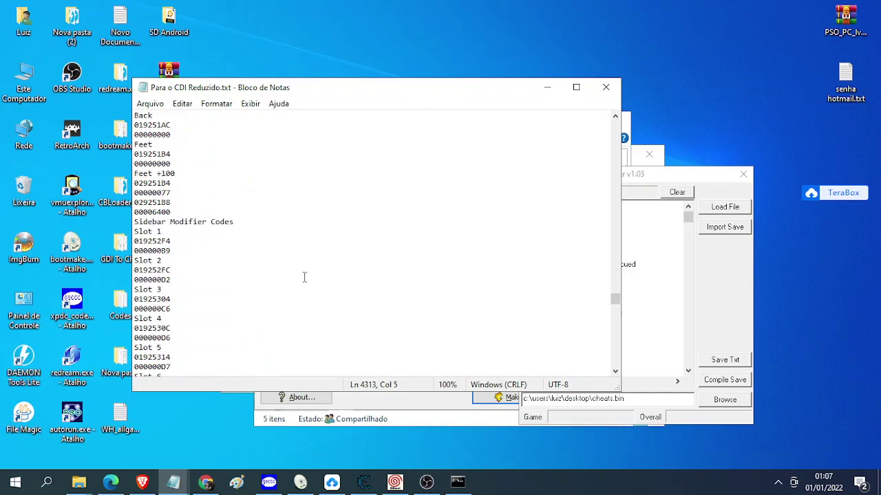
pyautogui.click(547, 88)
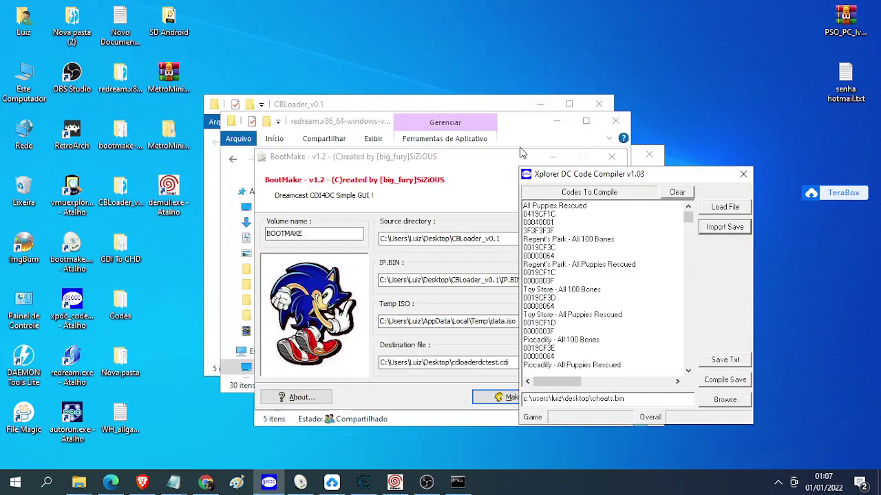
# Compile the loaded codes to cheats.bin on the desktop and move that file into the CBLoader_v0.1 folder
pyautogui.click(716, 382)
pyautogui.click(666, 328)
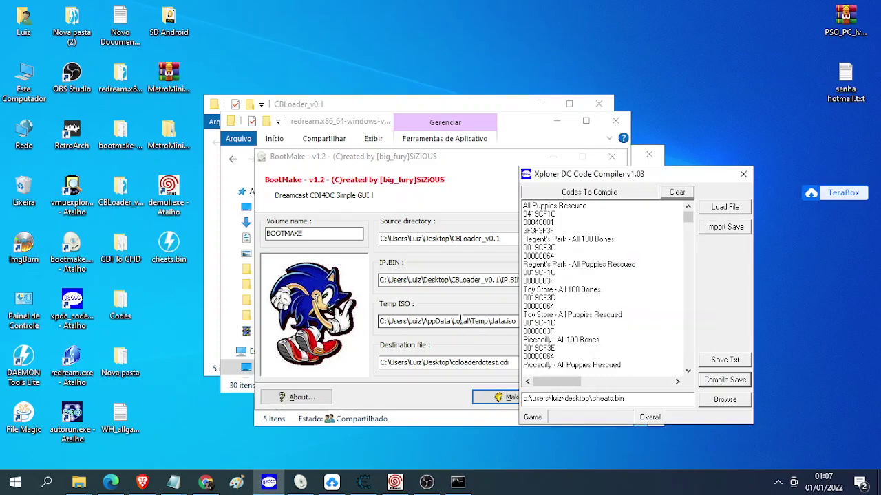
pyautogui.click(492, 96)
pyautogui.moveTo(170, 246); pyautogui.dragTo(347, 298)
pyautogui.click(390, 141)
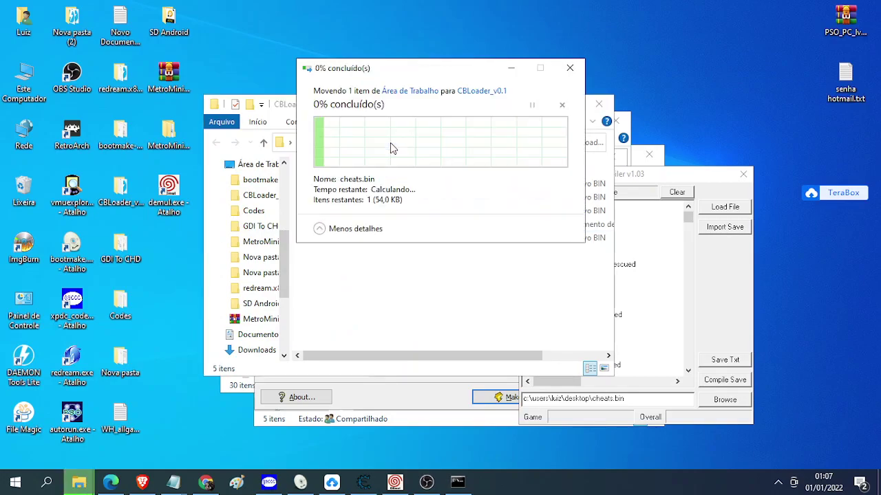
# Build the cdloaderdctest.cdi disc image from the CBLoader_v0.1 folder in BootMake and minimize the build console
pyautogui.click(446, 387)
pyautogui.click(507, 397)
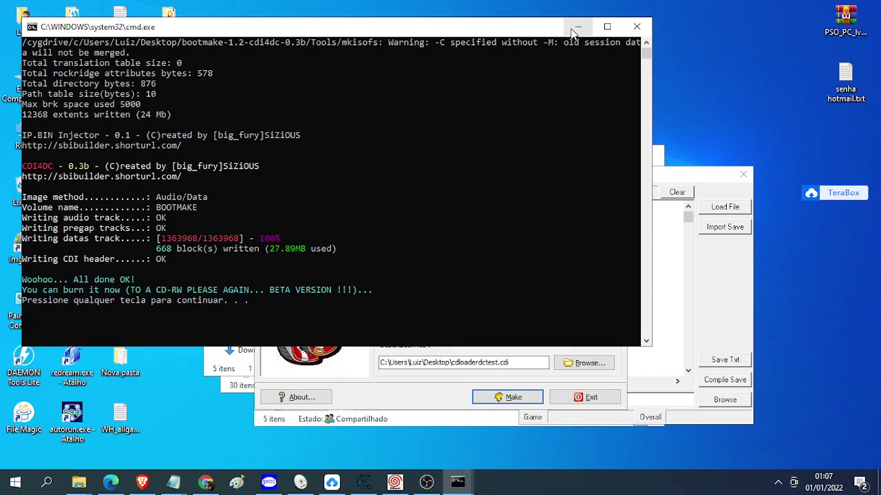
pyautogui.click(577, 27)
# Move cdloaderdctest.cdi from the desktop into the redream folder, replacing the existing file of that name
pyautogui.click(177, 248)
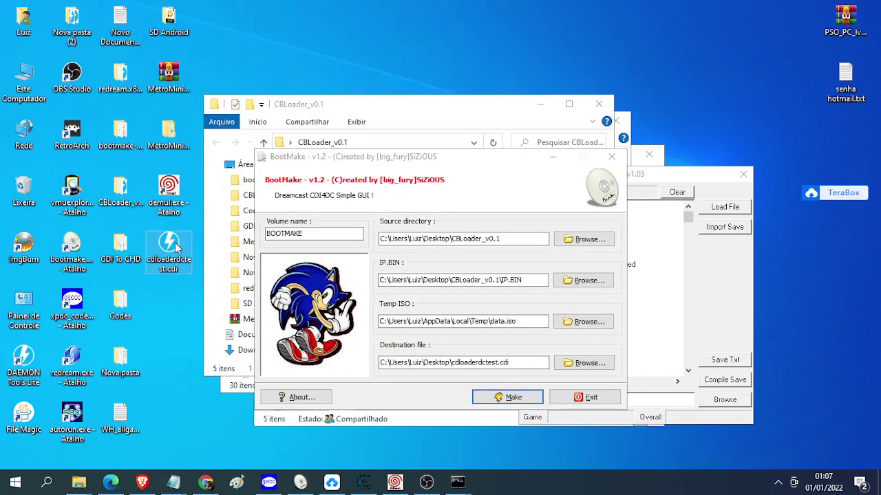
pyautogui.click(78, 482)
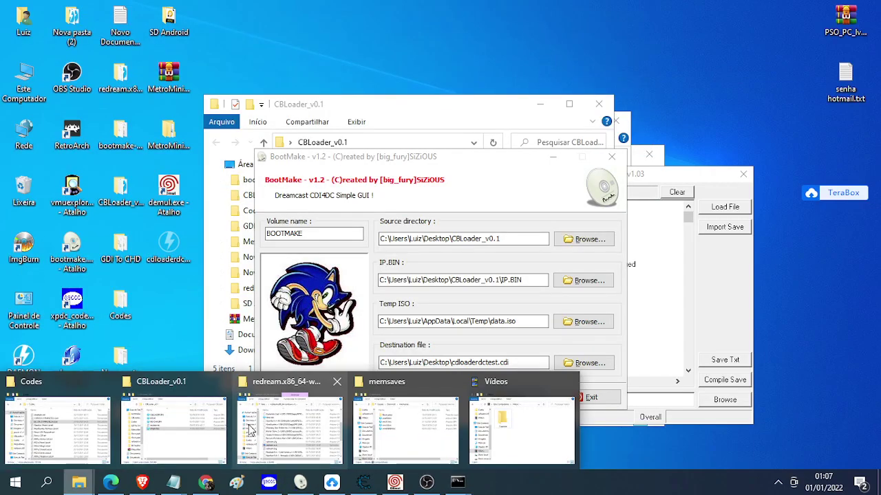
pyautogui.click(176, 430)
pyautogui.click(78, 482)
pyautogui.click(299, 436)
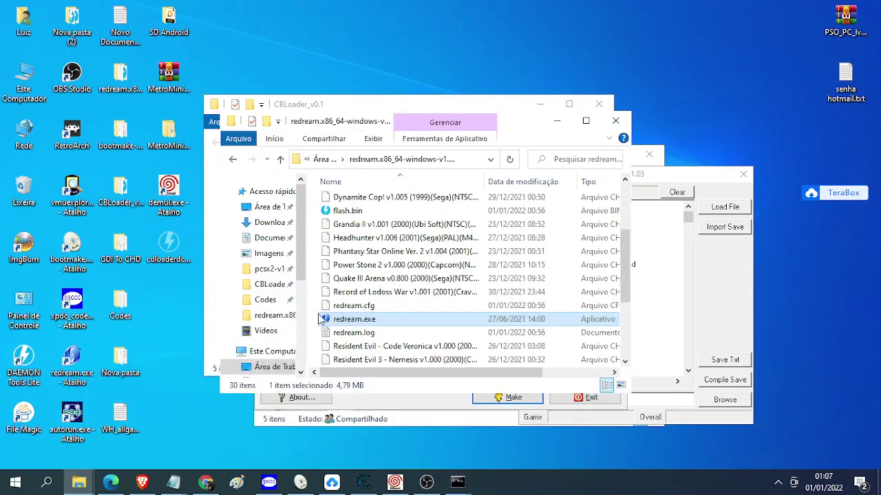
pyautogui.click(321, 291)
pyautogui.click(315, 280)
pyautogui.hotkey('ctrl', 'v')
pyautogui.hotkey('ctrl', 'v')
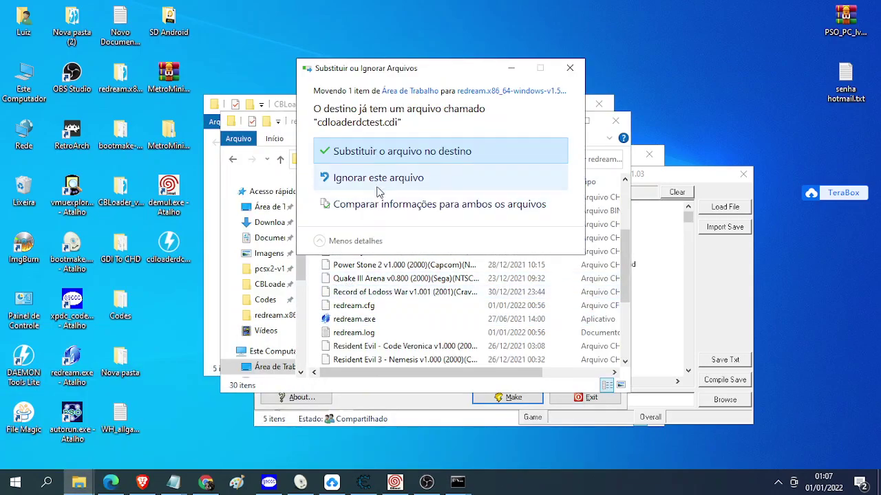
pyautogui.click(401, 157)
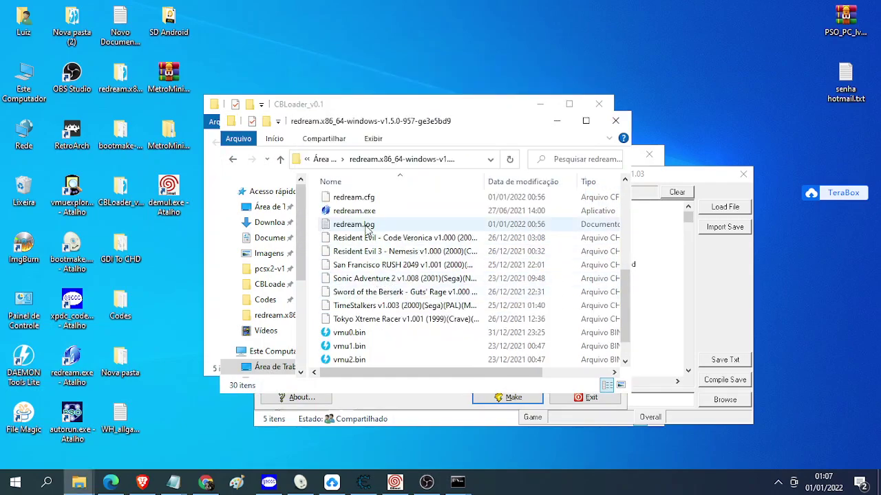
# Launch redream.exe and start the CBLOADER disc from the games library
pyautogui.click(367, 213)
pyautogui.doubleClick(366, 212)
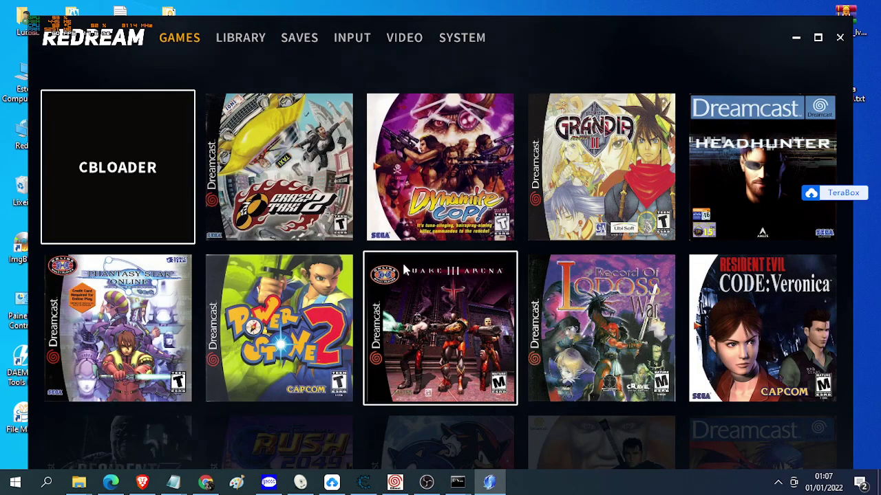
pyautogui.scroll(-1, 578, 315)
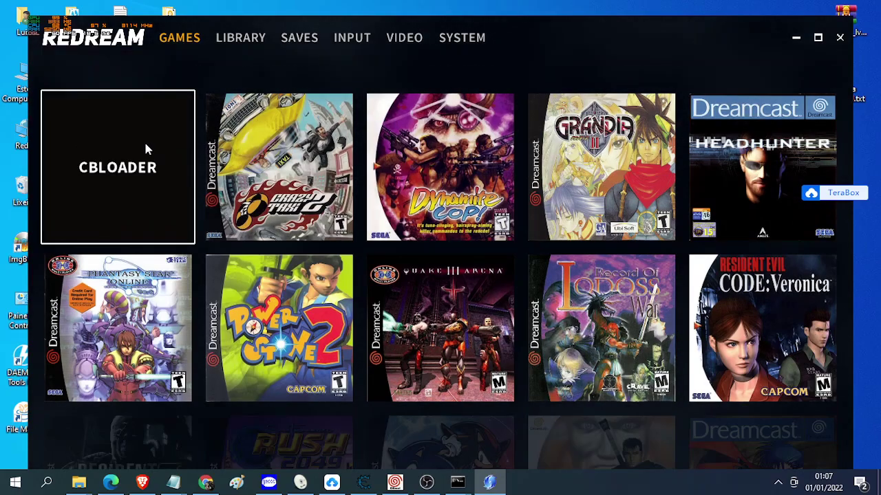
pyautogui.click(147, 179)
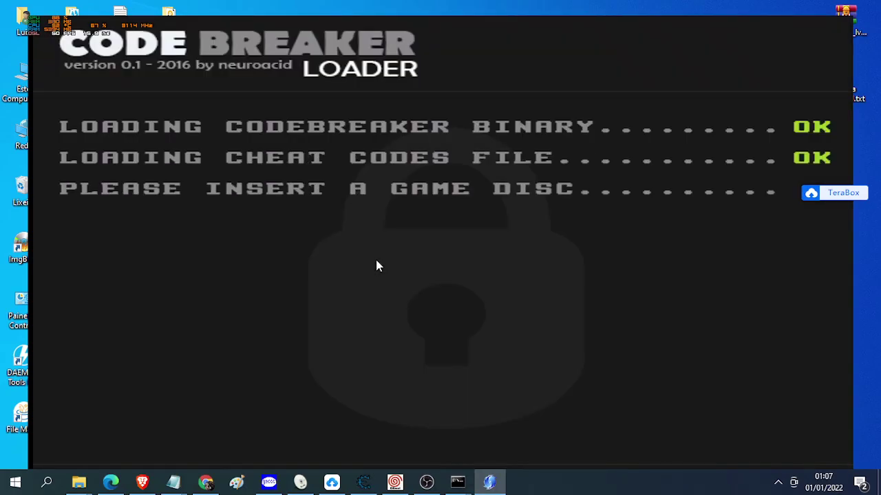
# Change the inserted disc to Record of Lodoss War
pyautogui.press('Escape')
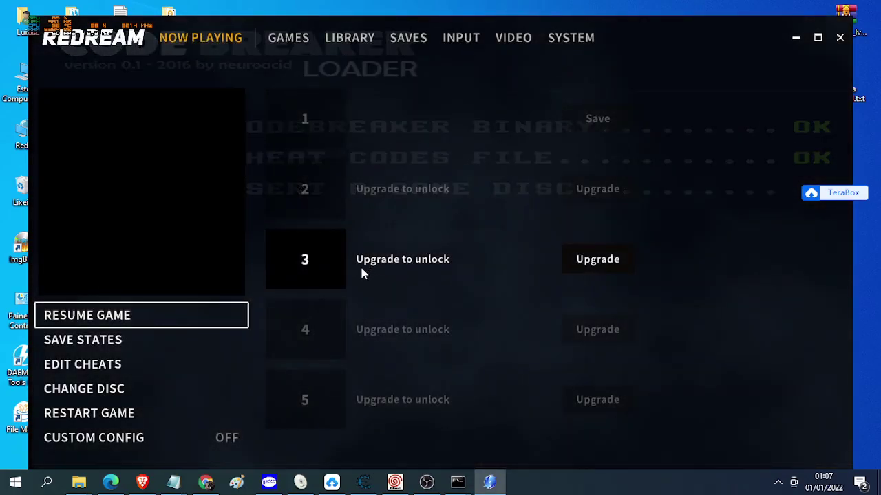
pyautogui.click(108, 389)
pyautogui.scroll(-2, 413, 302)
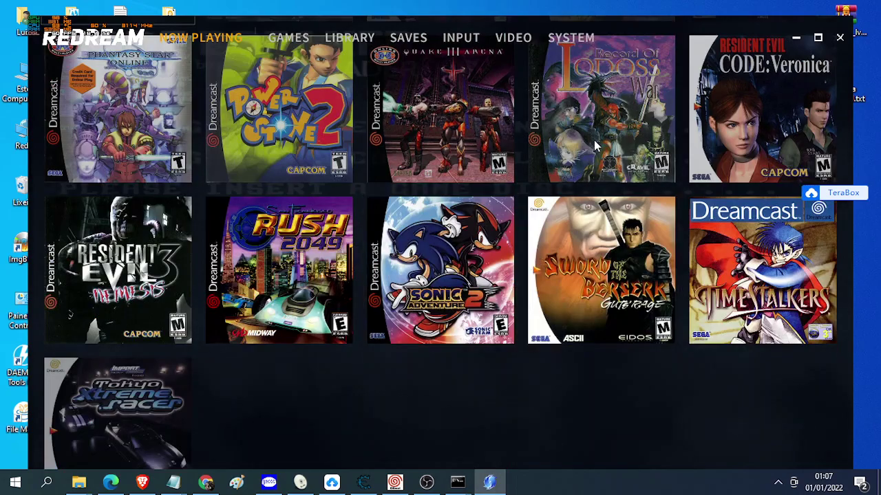
pyautogui.scroll(1, 593, 147)
pyautogui.click(602, 234)
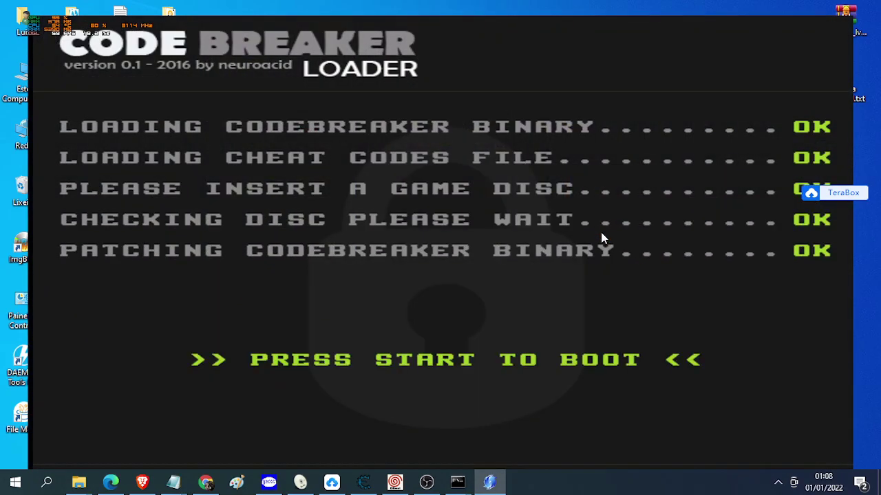
# Boot CodeBreaker and open its Cheat Browser
pyautogui.press('Return')
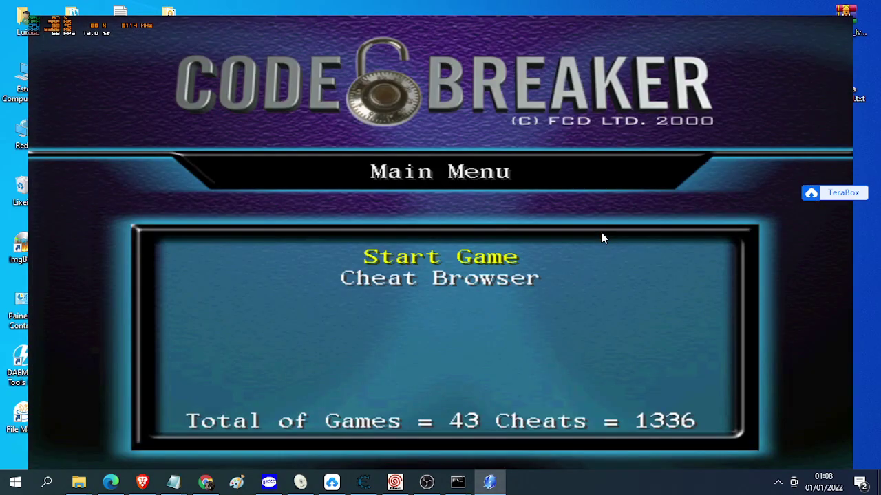
pyautogui.press('Down')
pyautogui.press('Return')
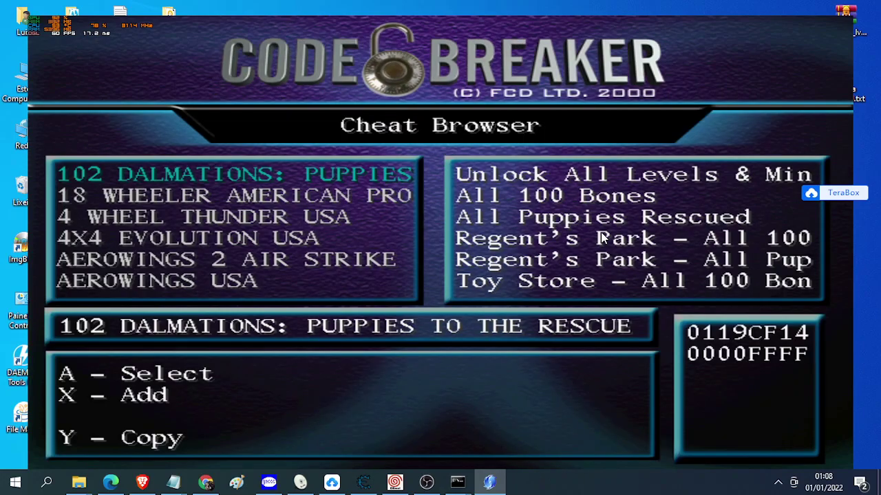
# Select RECORD OF LODOSS WAR USA in the game list and enable its Widescreen cheat
pyautogui.press('Right')
pyautogui.press('Right')
pyautogui.press('Right')
pyautogui.press('Right')
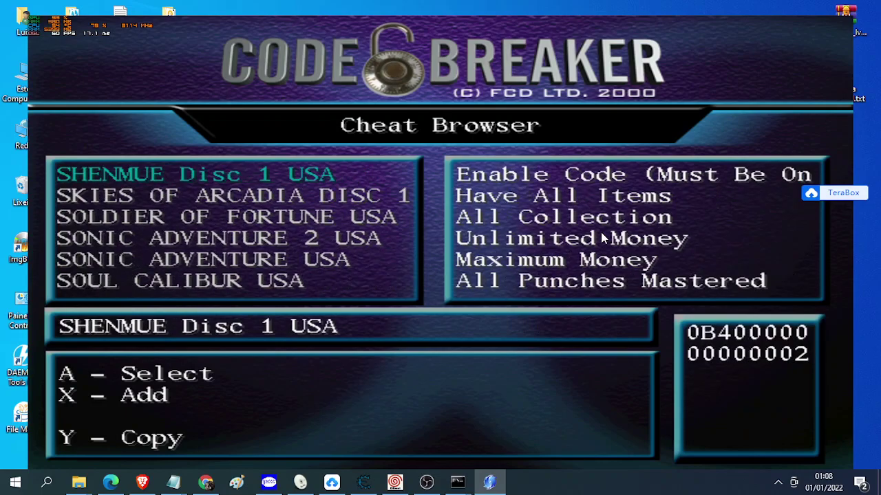
pyautogui.press('Left')
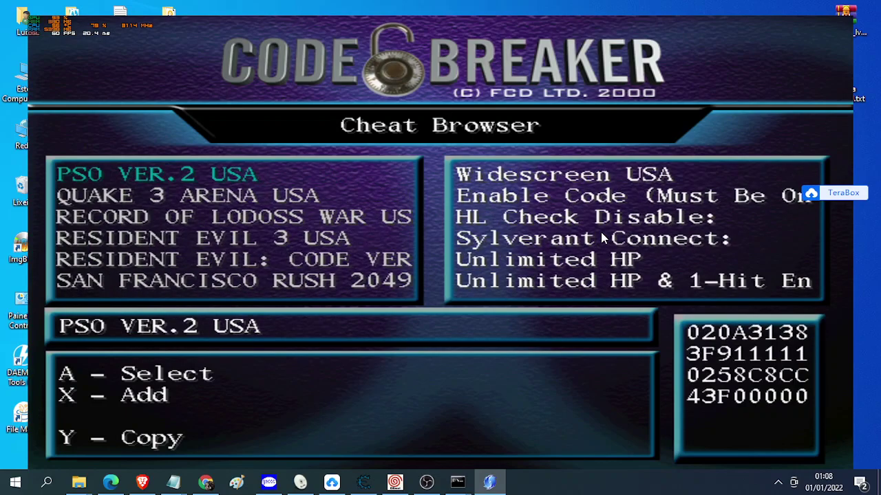
pyautogui.press('Down')
pyautogui.press('Down')
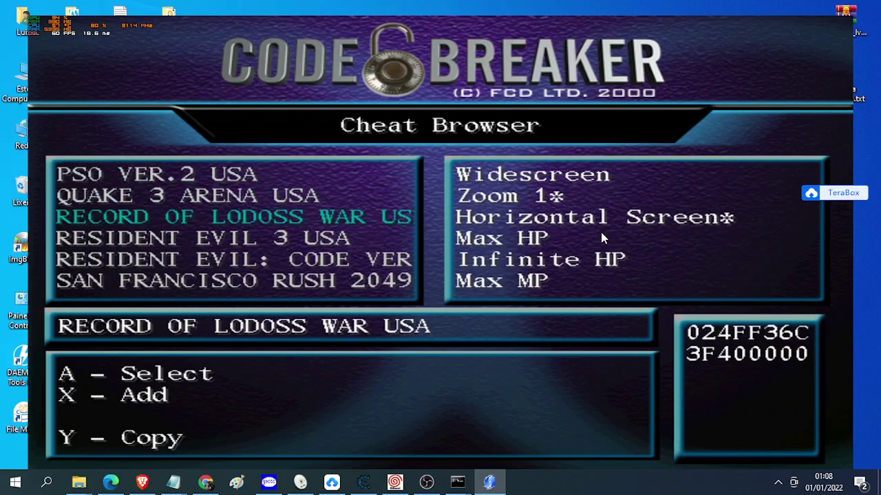
pyautogui.press('x')
pyautogui.press('x')
# Enable the Feet +100 cheat for Record of Lodoss War
pyautogui.press('Down')
pyautogui.press('Down')
pyautogui.press('Down')
pyautogui.press('Down')
pyautogui.press('Down')
pyautogui.press('Down')
pyautogui.press('Down')
pyautogui.press('Down')
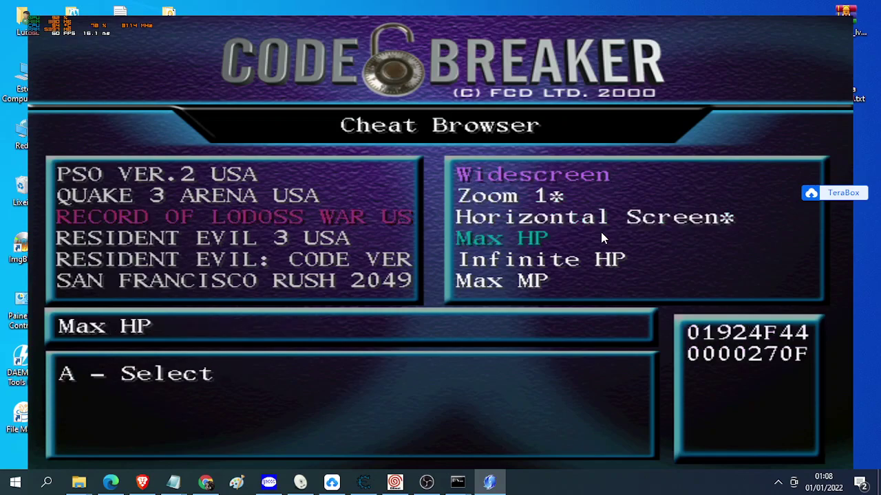
pyautogui.press('Down')
pyautogui.press('Down')
pyautogui.press('Down')
pyautogui.press('Down')
pyautogui.press('Down')
pyautogui.press('Down')
pyautogui.press('Down')
pyautogui.press('Down')
pyautogui.press('Down')
pyautogui.press('Down')
pyautogui.press('Down')
pyautogui.press('Down')
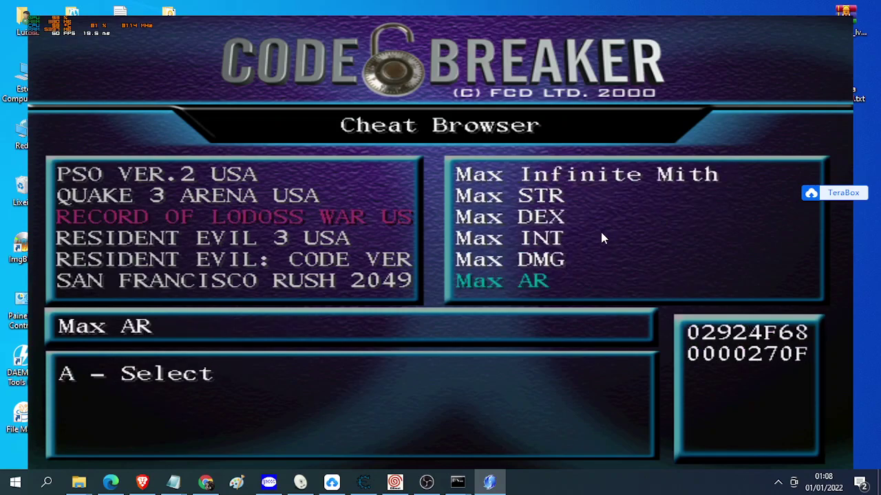
pyautogui.press('Down')
pyautogui.press('Down')
pyautogui.press('Down')
pyautogui.press('Down')
pyautogui.press('Down')
pyautogui.press('Down')
pyautogui.press('x')
pyautogui.press('Down')
pyautogui.press('Down')
pyautogui.press('Down')
pyautogui.press('Down')
pyautogui.press('Down')
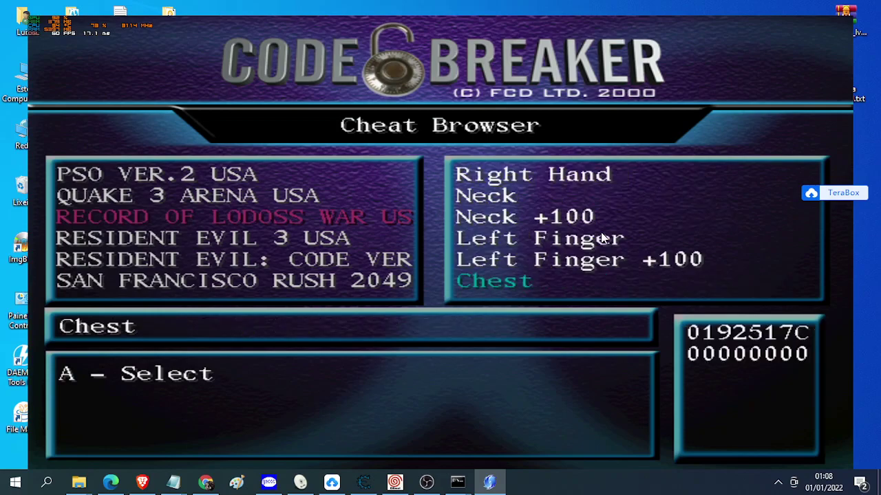
pyautogui.press('Down')
pyautogui.press('Down')
pyautogui.press('Down')
pyautogui.press('Down')
pyautogui.press('Down')
pyautogui.press('Down')
pyautogui.press('Down')
pyautogui.press('Down')
pyautogui.press('Down')
pyautogui.press('Down')
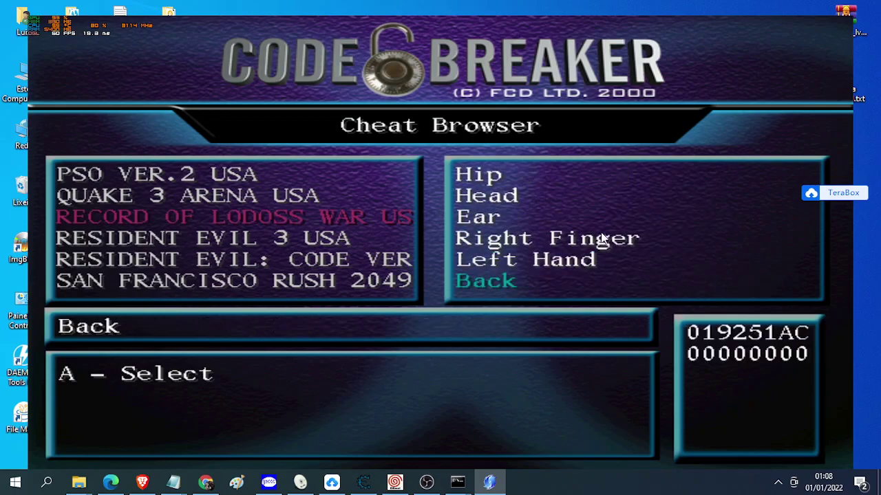
pyautogui.press('Up')
pyautogui.press('Up')
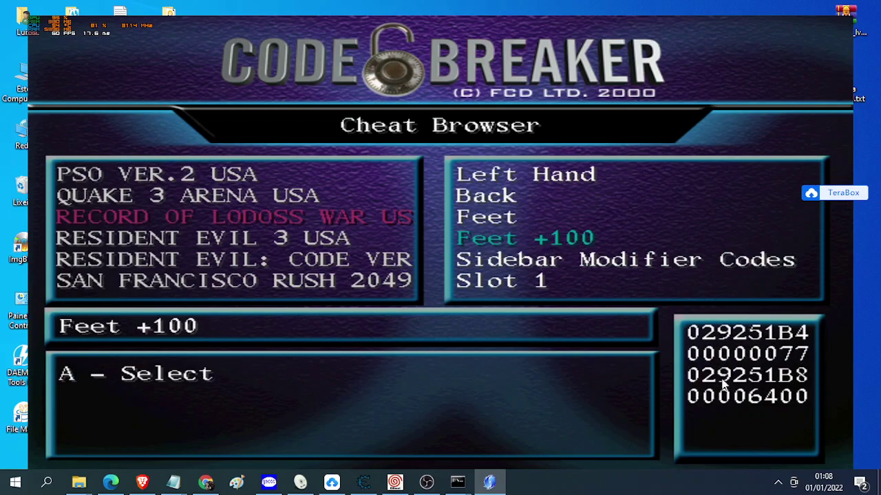
pyautogui.press('x')
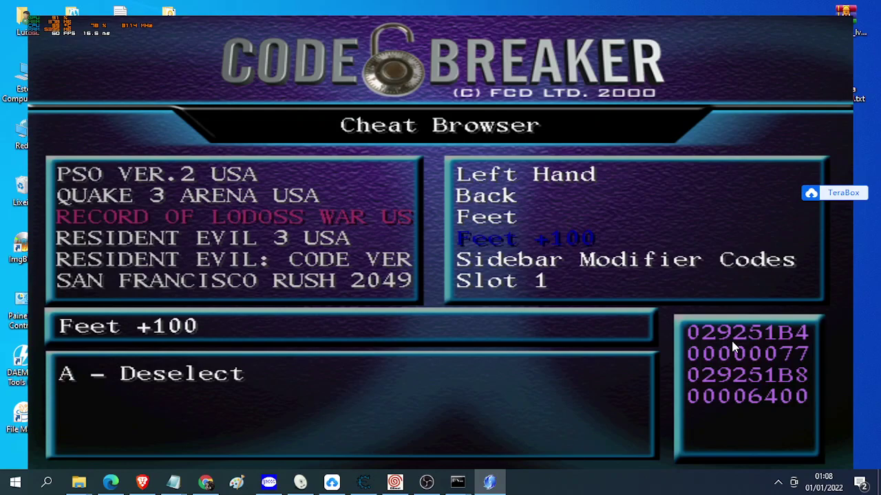
# Look back through the equipment and stat cheats listed from Feet +100 up to Max CRIT%
pyautogui.press('Up')
pyautogui.press('Up')
pyautogui.press('Up')
pyautogui.press('Up')
pyautogui.press('Up')
pyautogui.press('Up')
pyautogui.press('Up')
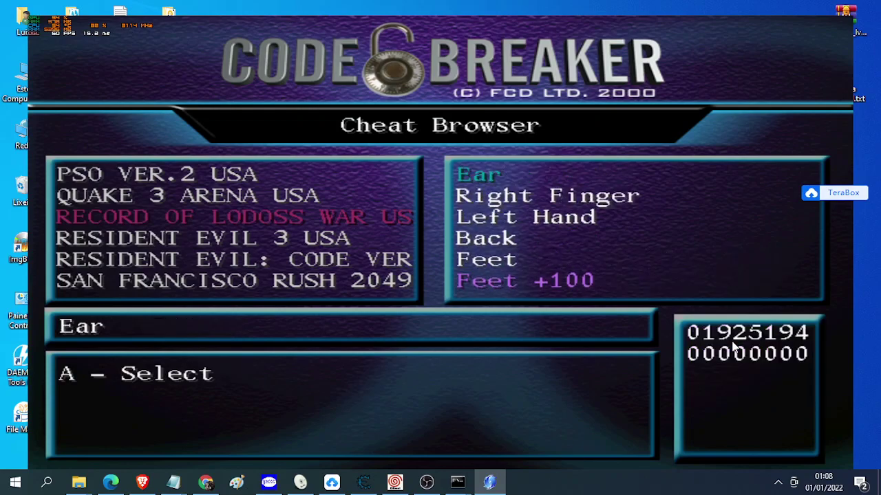
pyautogui.press('Up')
pyautogui.press('Up')
pyautogui.press('Up')
pyautogui.press('Up')
pyautogui.press('Up')
pyautogui.press('Down')
pyautogui.press('Down')
pyautogui.press('Down')
pyautogui.press('Up')
pyautogui.press('Up')
pyautogui.press('Up')
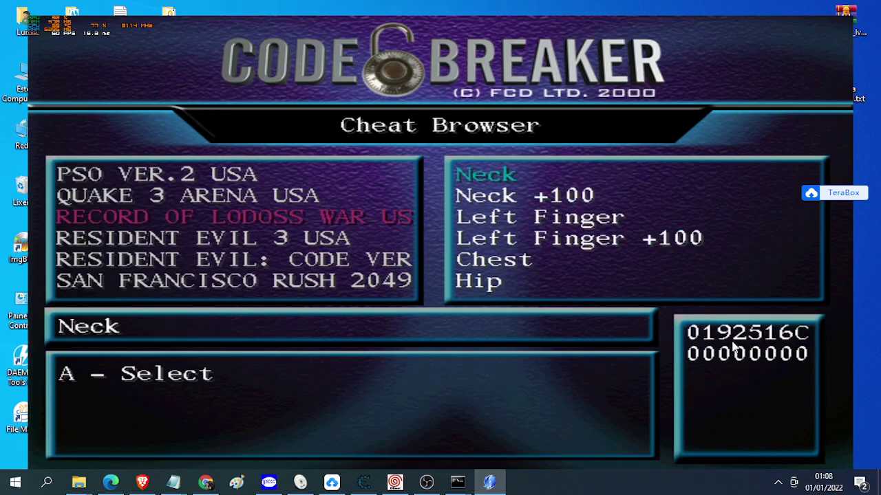
pyautogui.press('Down')
pyautogui.press('Up')
pyautogui.press('Up')
pyautogui.press('Up')
pyautogui.press('Up')
pyautogui.press('Up')
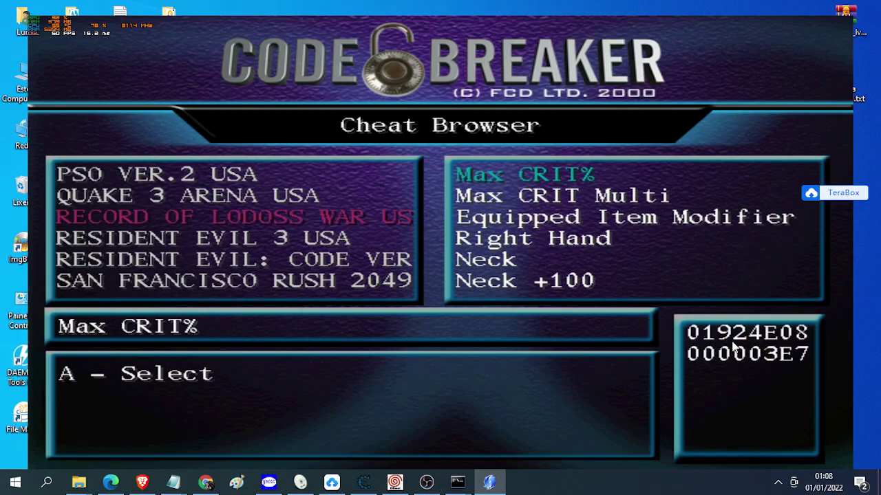
# Leave the Cheat Browser and start Record of Lodoss War with the selected cheats
pyautogui.press('Return')
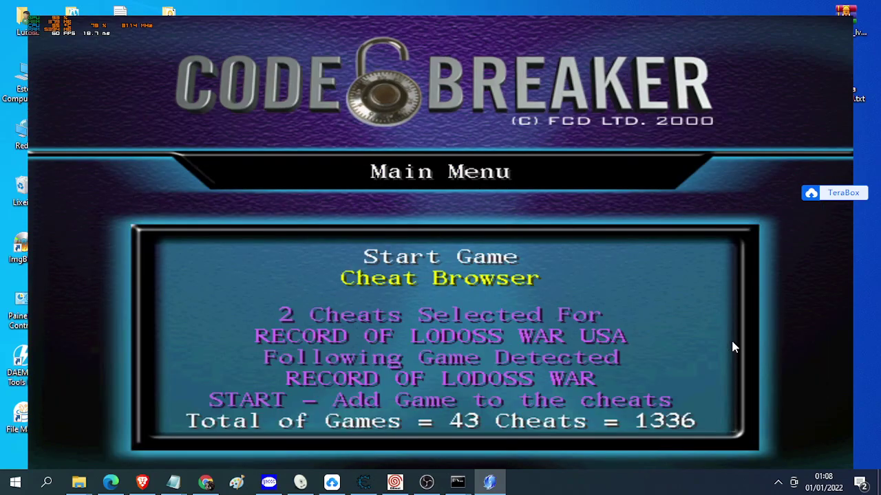
pyautogui.press('Up')
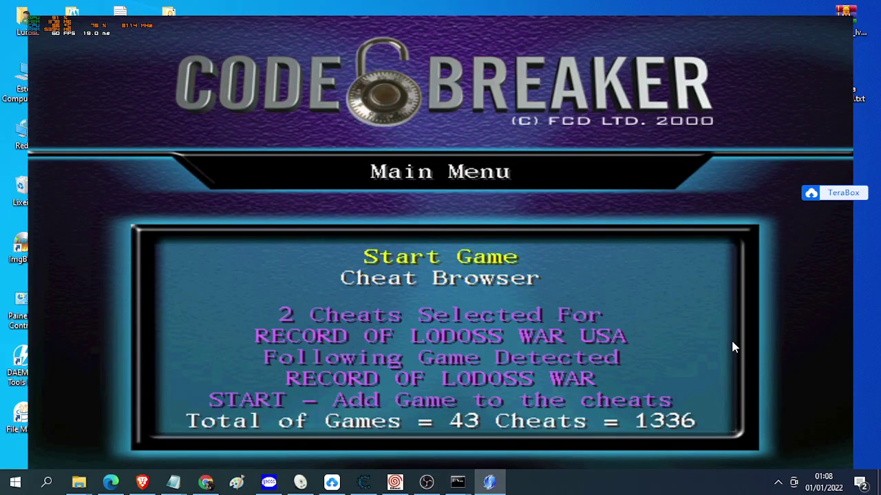
pyautogui.press('x')
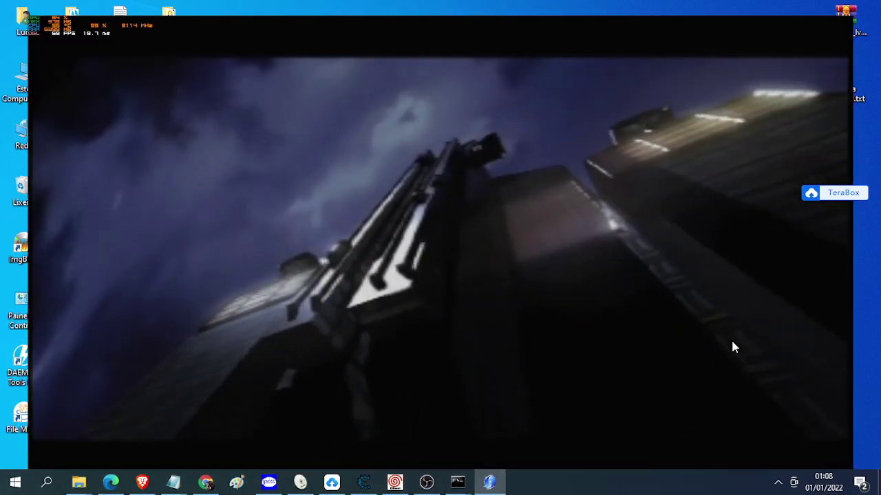
# Skip the Record of Lodoss War intro and load the saved game
pyautogui.press('Return')
pyautogui.press('Return')
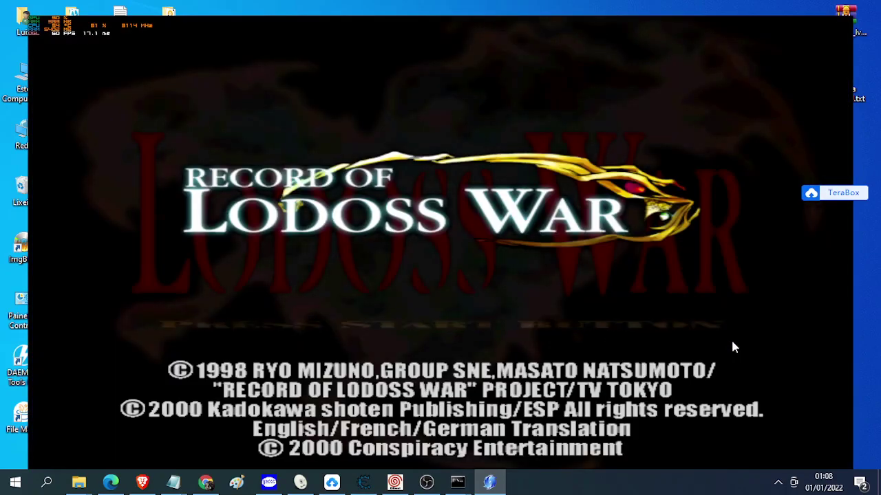
pyautogui.press('Return')
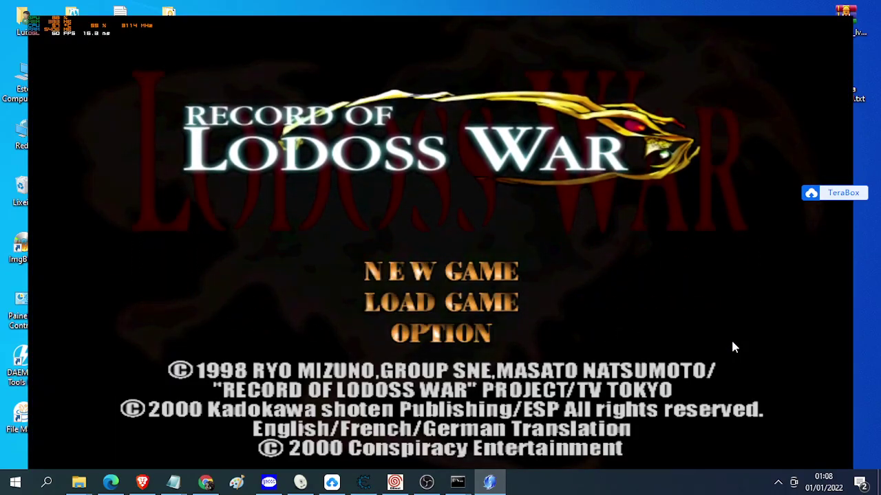
pyautogui.press('Return')
pyautogui.press('Return')
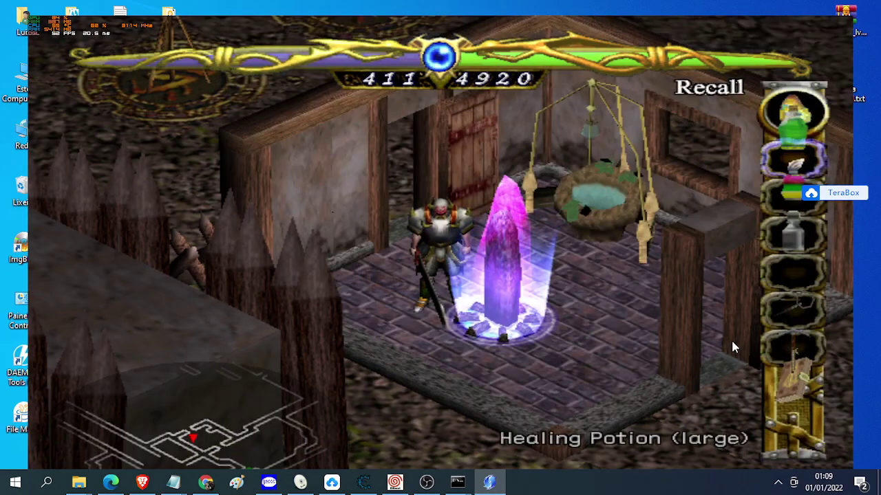
# Remove the Speed Boots+2 from Blade's feet slot in the equipment screen and return to the game
pyautogui.press('Return')
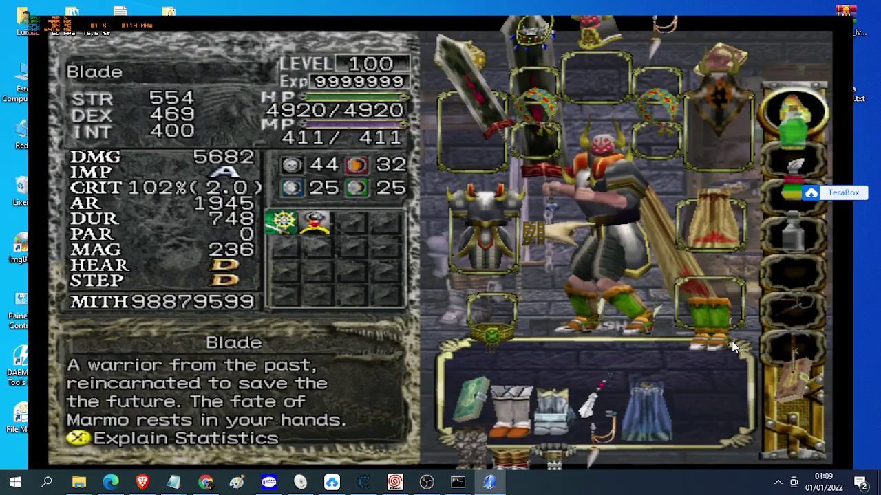
pyautogui.press('Right')
pyautogui.press('Down')
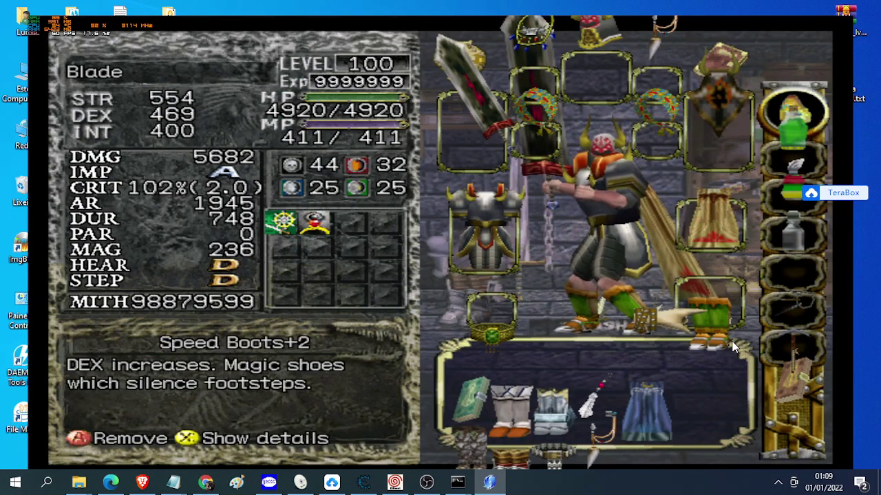
pyautogui.press('x')
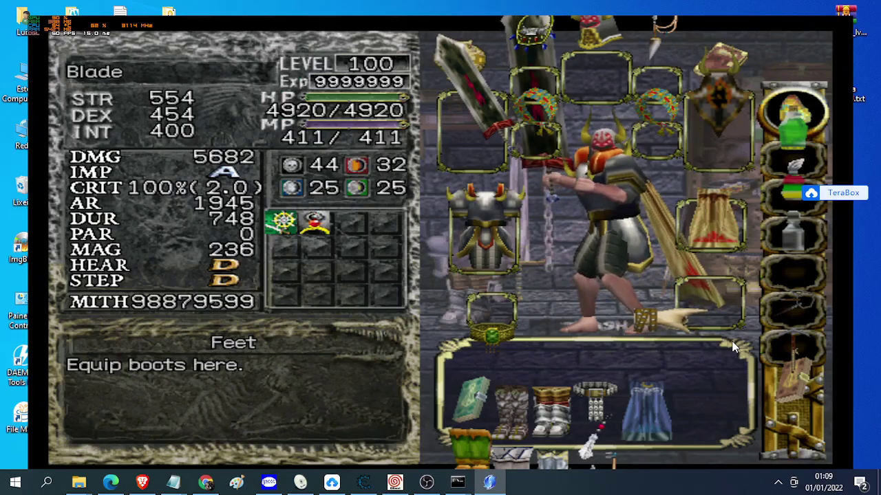
pyautogui.press('Return')
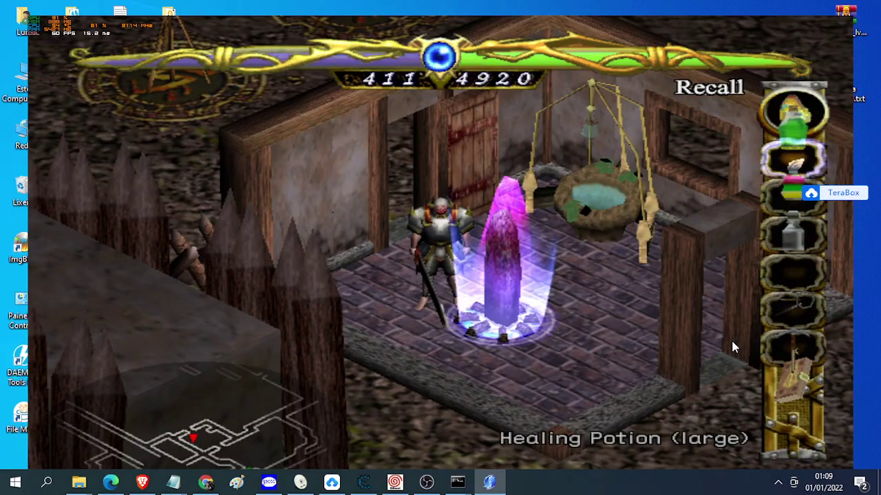
# Quit redream and copy the two files in its psov2 folder, including flash.bin, over the existing ones in the main redream folder
pyautogui.press('Escape')
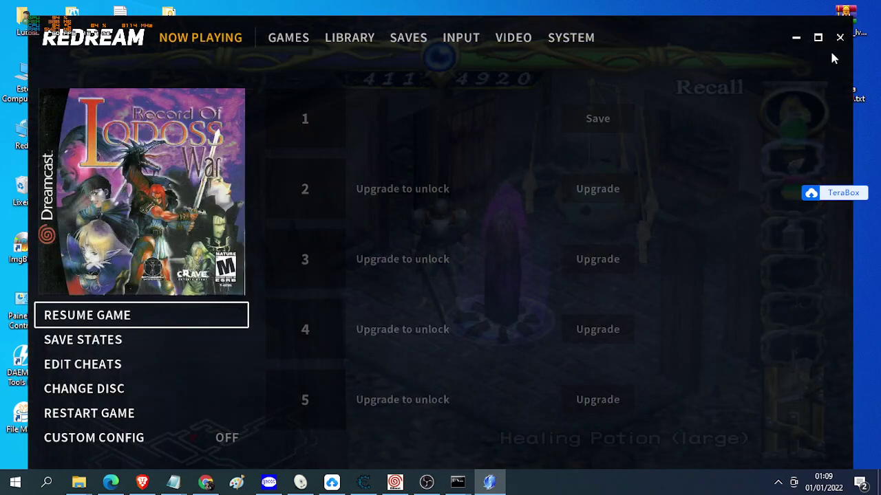
pyautogui.click(841, 39)
pyautogui.scroll(5, 433, 210)
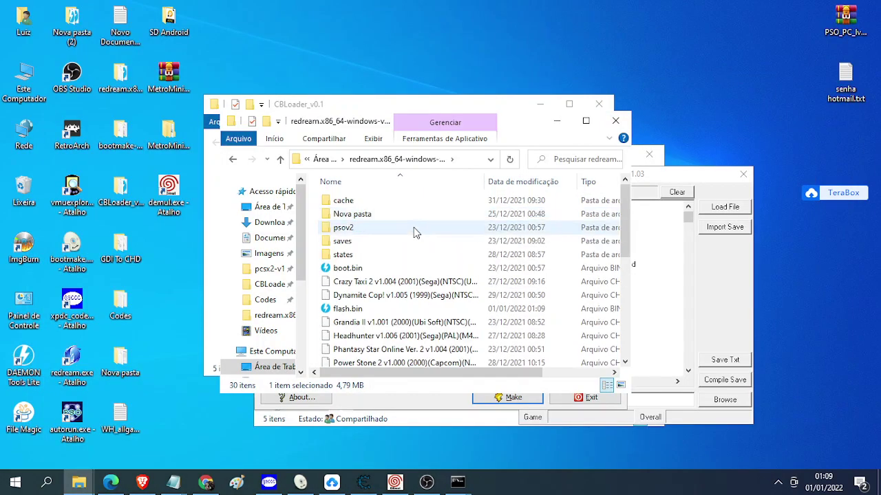
pyautogui.doubleClick(354, 228)
pyautogui.moveTo(386, 272); pyautogui.dragTo(341, 199)
pyautogui.click(354, 158)
pyautogui.click(318, 252)
pyautogui.hotkey('ctrl', 'v')
pyautogui.click(381, 141)
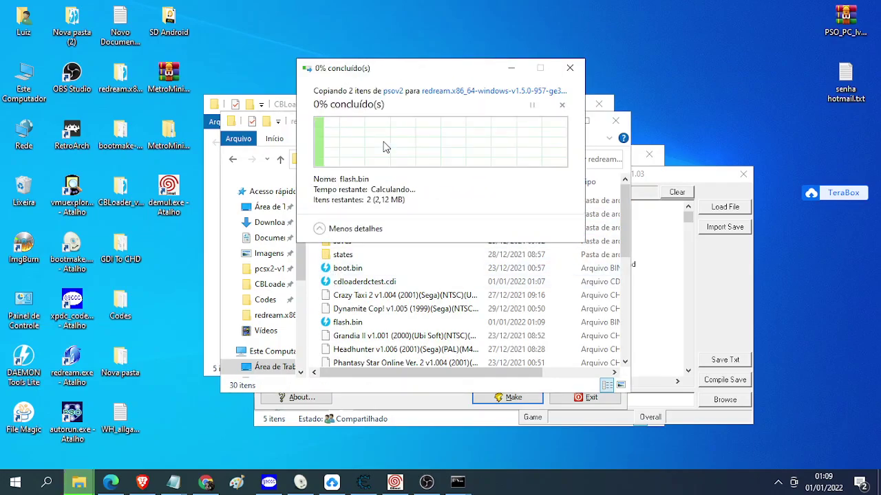
# Relaunch redream and boot the CBLOADER disc image
pyautogui.scroll(-2, 396, 319)
pyautogui.doubleClick(392, 320)
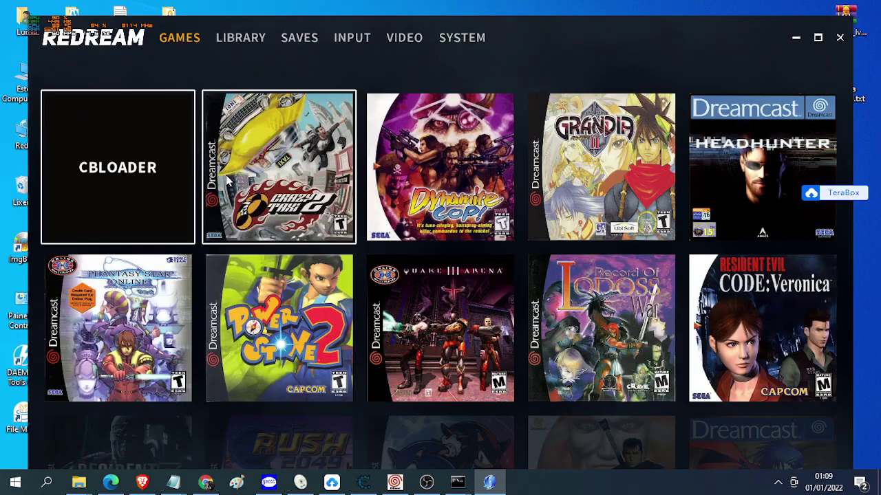
pyautogui.click(164, 170)
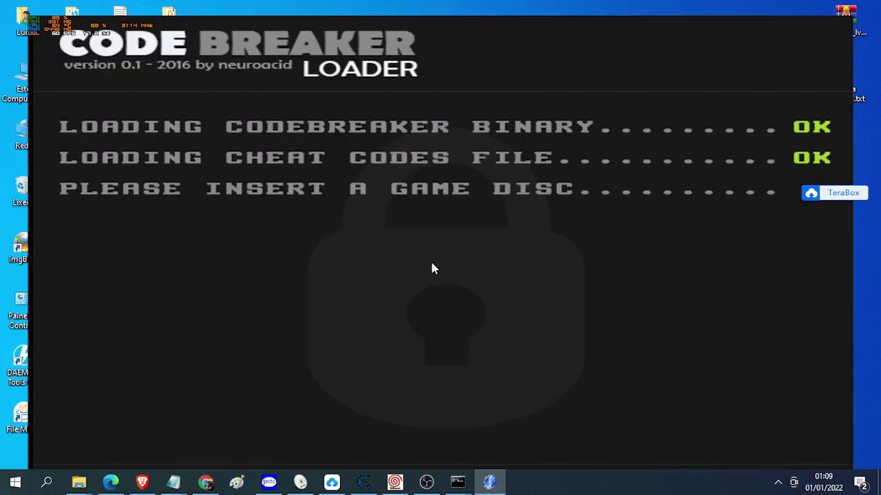
# Change the disc to Record of Lodoss War and boot CodeBreaker from the loader
pyautogui.press('Escape')
pyautogui.click(97, 391)
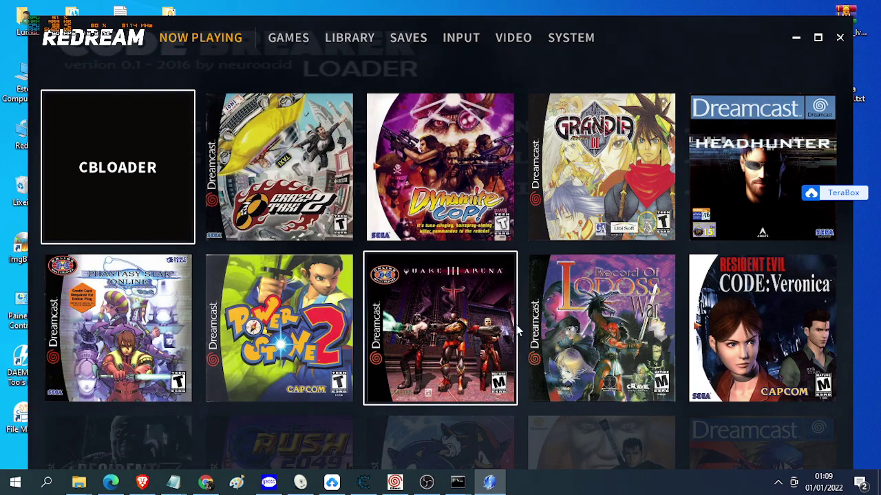
pyautogui.click(588, 317)
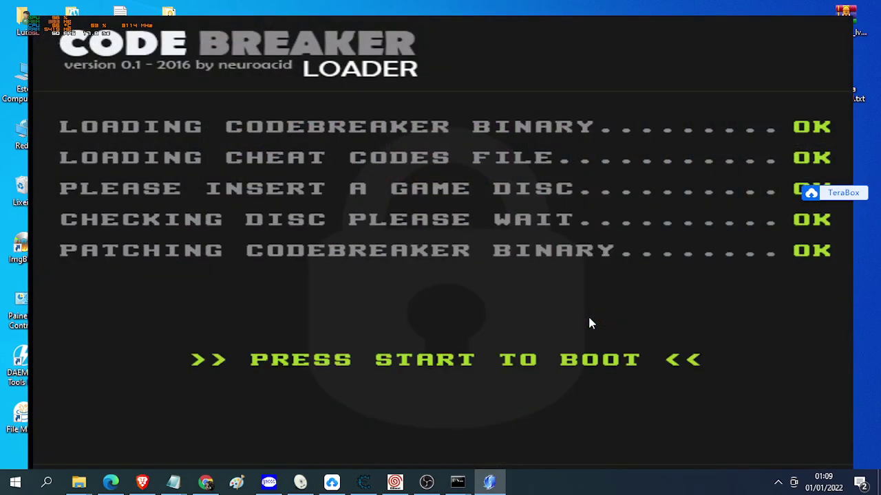
pyautogui.press('Return')
pyautogui.press('Return')
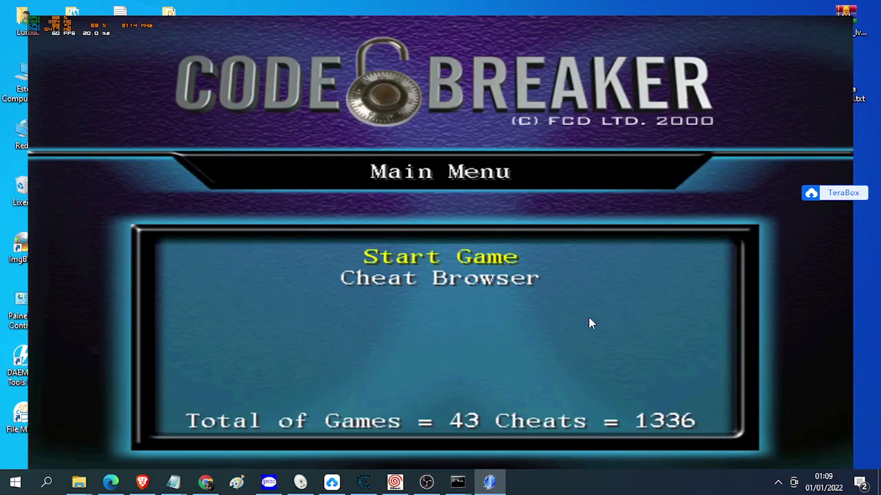
# Open the Cheat Browser and select RECORD OF LODOSS WAR USA in the game list
pyautogui.press('Down')
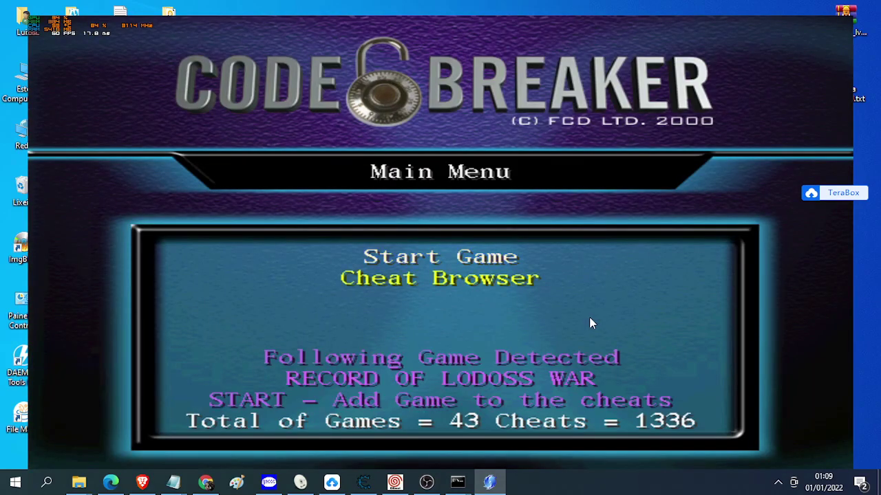
pyautogui.press('Return')
pyautogui.press('Down')
pyautogui.press('Down')
pyautogui.press('Down')
pyautogui.press('Down')
pyautogui.press('Down')
pyautogui.press('Down')
pyautogui.press('Down')
pyautogui.press('Down')
pyautogui.press('Down')
pyautogui.press('Down')
pyautogui.press('Down')
pyautogui.press('Down')
pyautogui.press('Down')
pyautogui.press('Down')
pyautogui.press('Down')
pyautogui.press('Down')
pyautogui.press('Down')
pyautogui.press('Down')
pyautogui.press('Down')
pyautogui.press('Down')
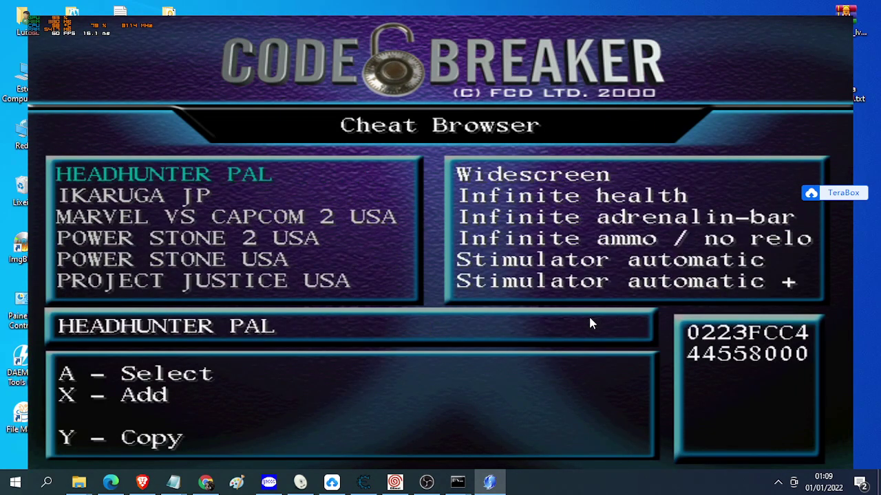
pyautogui.press('Down')
pyautogui.press('Down')
pyautogui.press('Return')
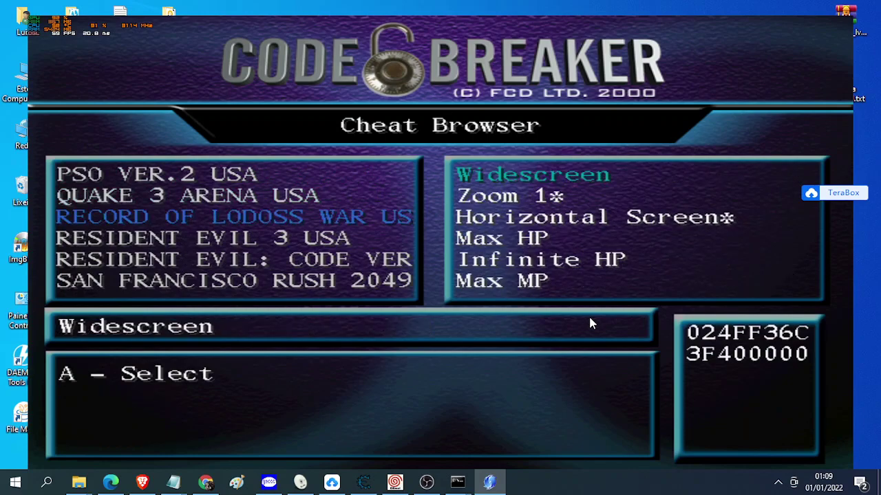
# Enable only the Feet +100 cheat in the Record of Lodoss War cheat list
pyautogui.press('Right')
pyautogui.press('Right')
pyautogui.press('Right')
pyautogui.press('Right')
pyautogui.press('Right')
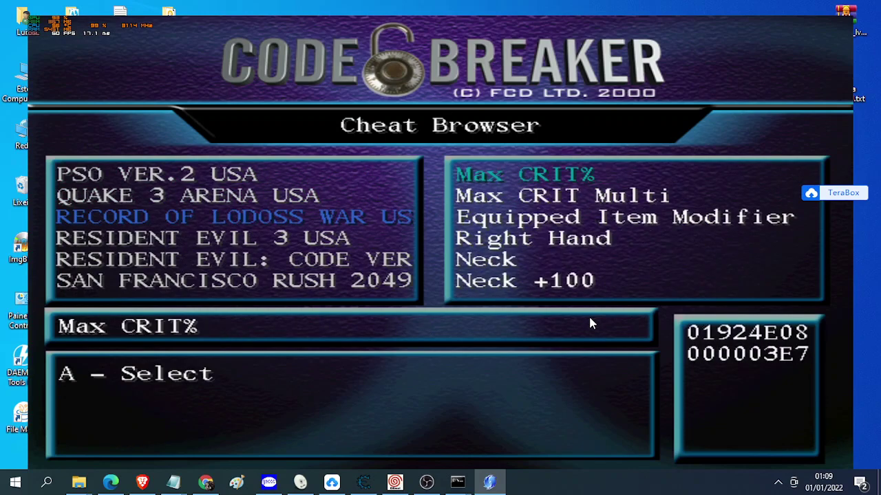
pyautogui.press('Right')
pyautogui.press('Down')
pyautogui.press('Down')
pyautogui.press('Down')
pyautogui.press('Down')
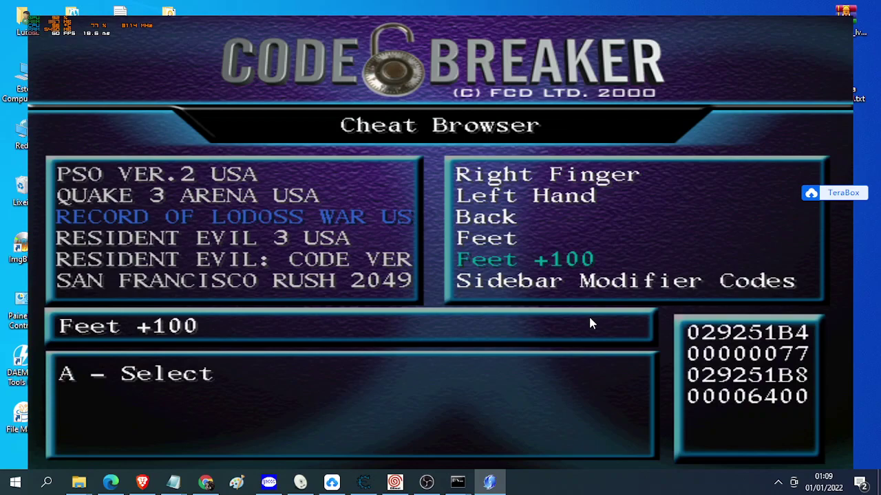
pyautogui.press('Return')
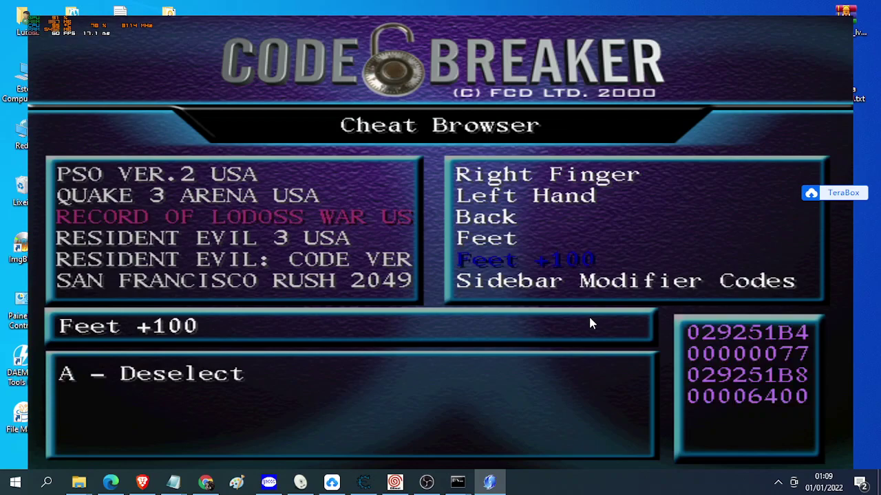
# Start Record of Lodoss War with the Feet +100 cheat and load the Goblin fortress save in slot 1
pyautogui.press('Escape')
pyautogui.press('Up')
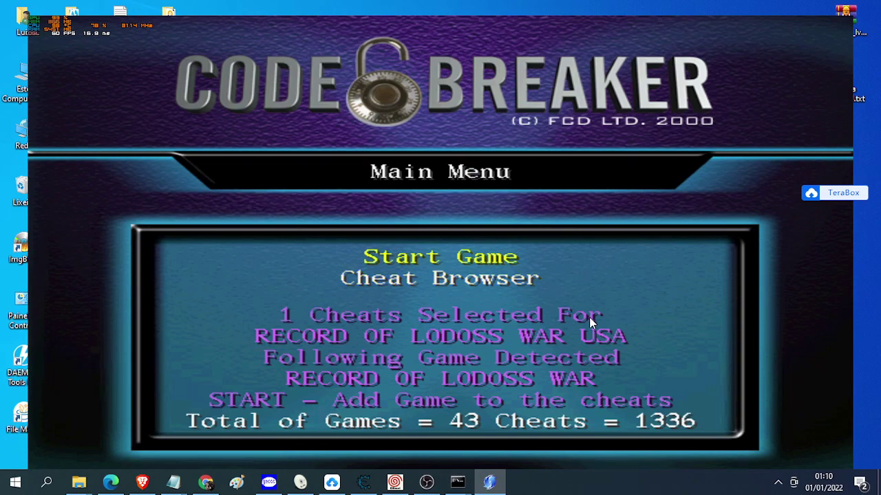
pyautogui.press('Return')
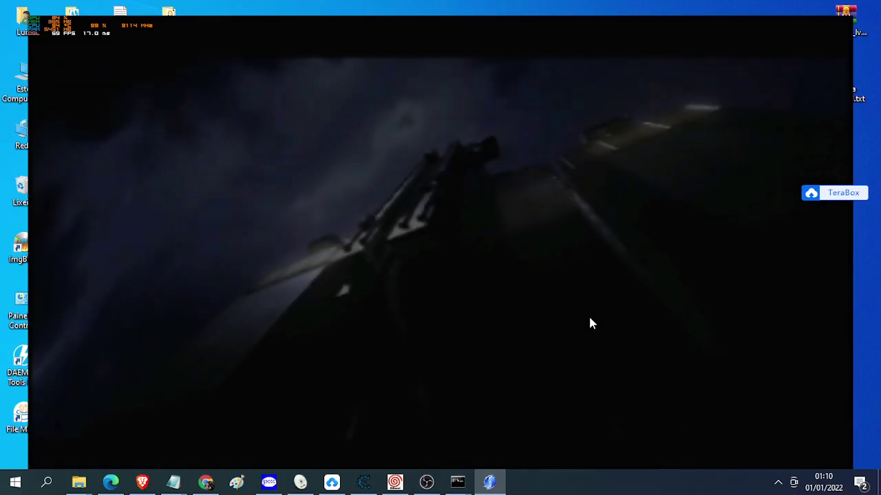
pyautogui.press('Return')
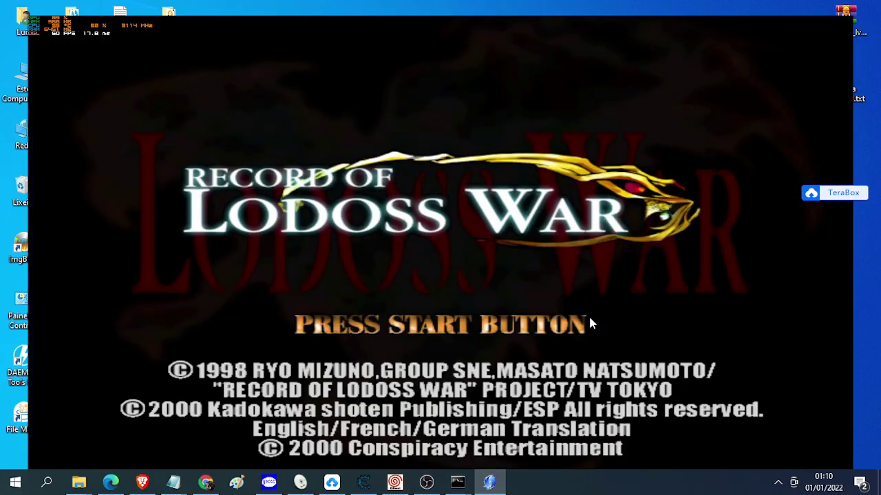
pyautogui.press('Return')
pyautogui.press('Return')
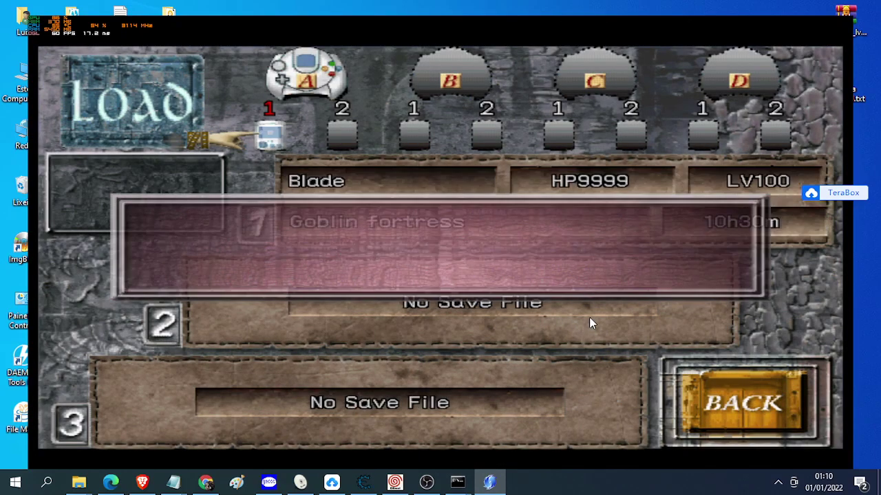
pyautogui.press('x')
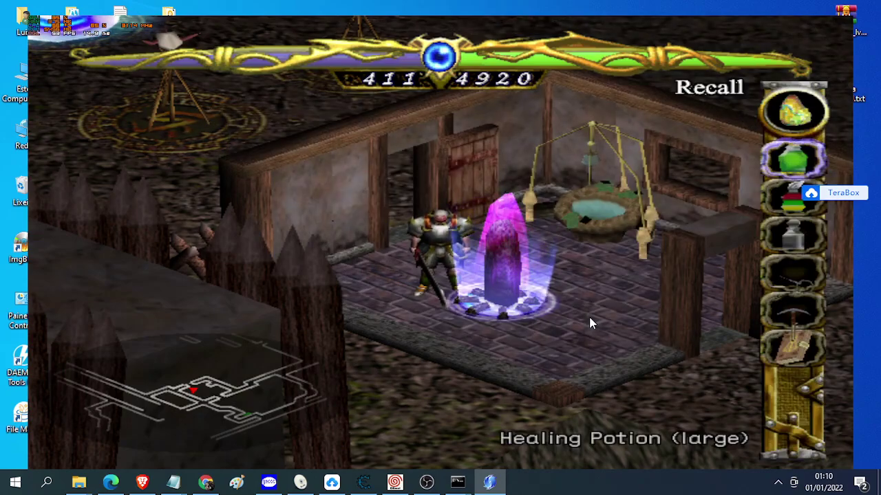
# Open Blade's equipment screen and remove the Silent Boots+100 from the feet slot
pyautogui.press('Return')
pyautogui.press('Right')
pyautogui.press('Down')
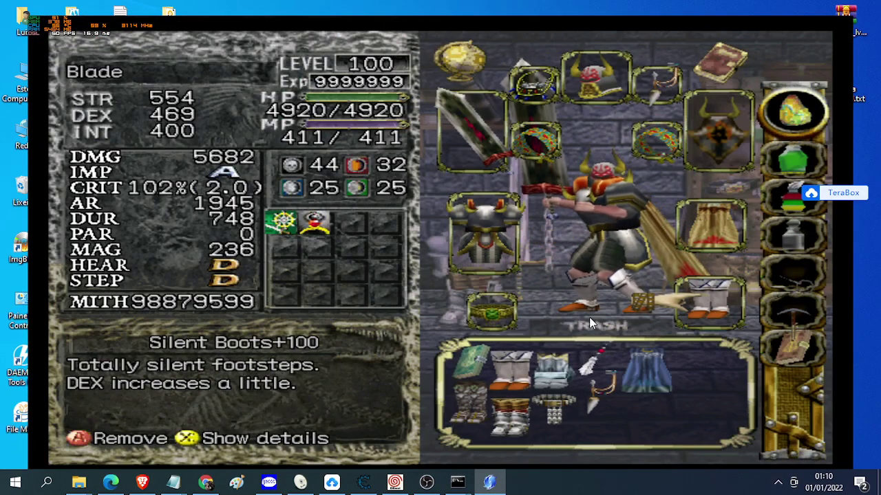
pyautogui.press('x')
# Equip the pale blue boots from the inventory and return to the feet slot
pyautogui.press('Down')
pyautogui.press('Left')
pyautogui.press('Down')
pyautogui.press('Left')
pyautogui.press('Up')
pyautogui.press('Down')
pyautogui.press('Down')
pyautogui.press('Up')
pyautogui.press('Down')
pyautogui.press('x')
pyautogui.press('x')
pyautogui.press('Right')
pyautogui.press('Up')
pyautogui.press('Down')
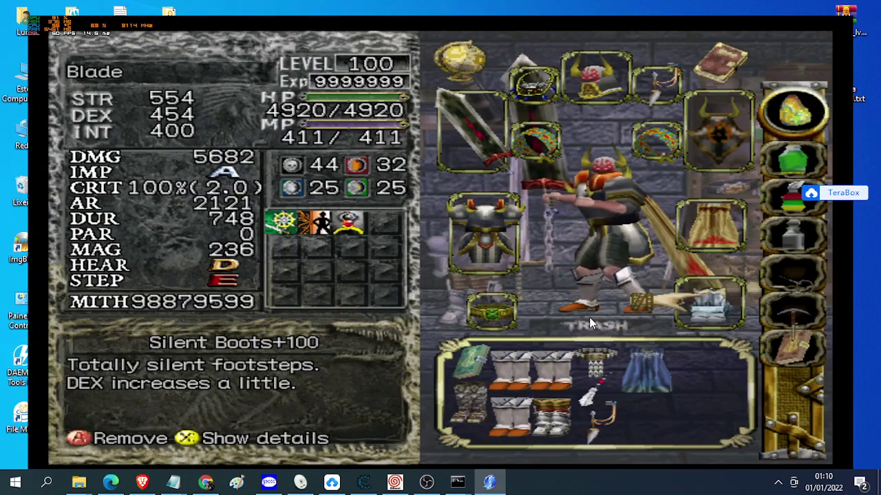
# Equip the Ironguard Boots+4 from the inventory and return to the feet slot
pyautogui.press('Down')
pyautogui.press('Left')
pyautogui.press('Left')
pyautogui.press('Right')
pyautogui.press('Left')
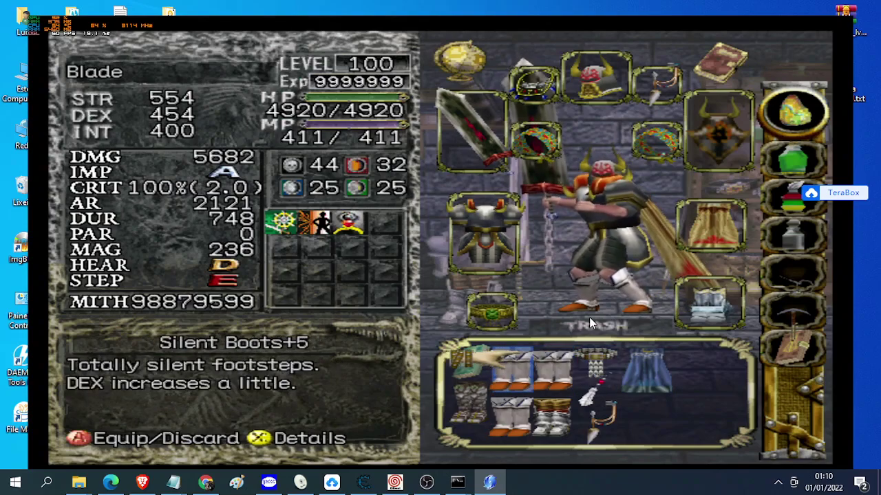
pyautogui.press('Down')
pyautogui.press('Right')
pyautogui.press('x')
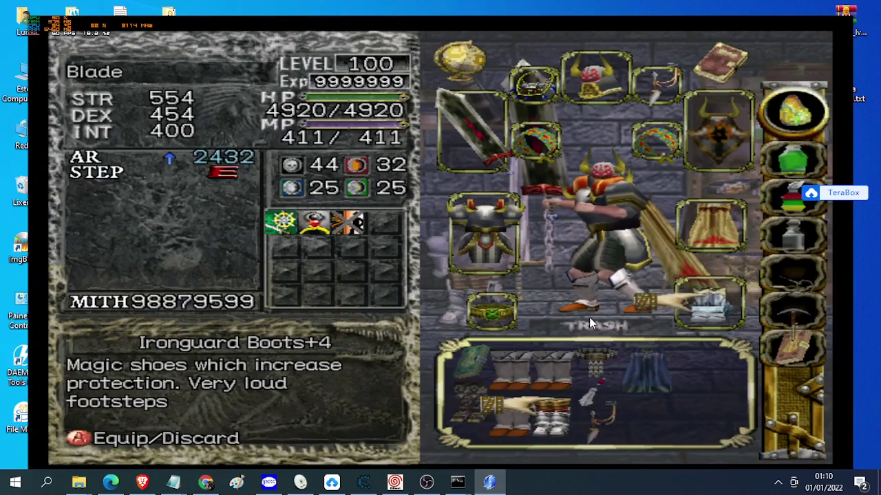
pyautogui.press('x')
pyautogui.press('Up')
pyautogui.press('Up')
pyautogui.press('Up')
pyautogui.press('Down')
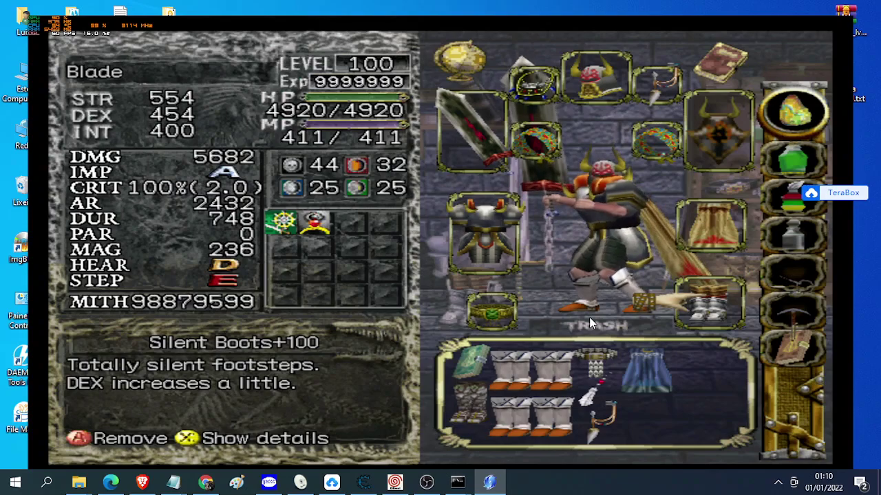
# Remove the Silent Boots+100 from the feet slot and look through the boots in the inventory
pyautogui.press('x')
pyautogui.press('Down')
pyautogui.press('Left')
pyautogui.press('Left')
pyautogui.press('Left')
pyautogui.press('Left')
pyautogui.press('Down')
pyautogui.press('Right')
pyautogui.press('Up')
pyautogui.press('Right')
pyautogui.press('Left')
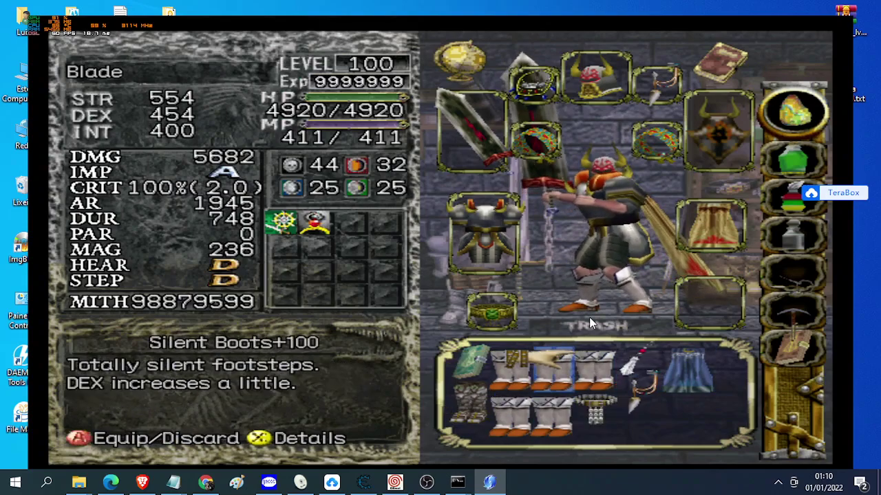
# Look through the Silent Boots in the inventory and leave the equipment screen
pyautogui.press('Left')
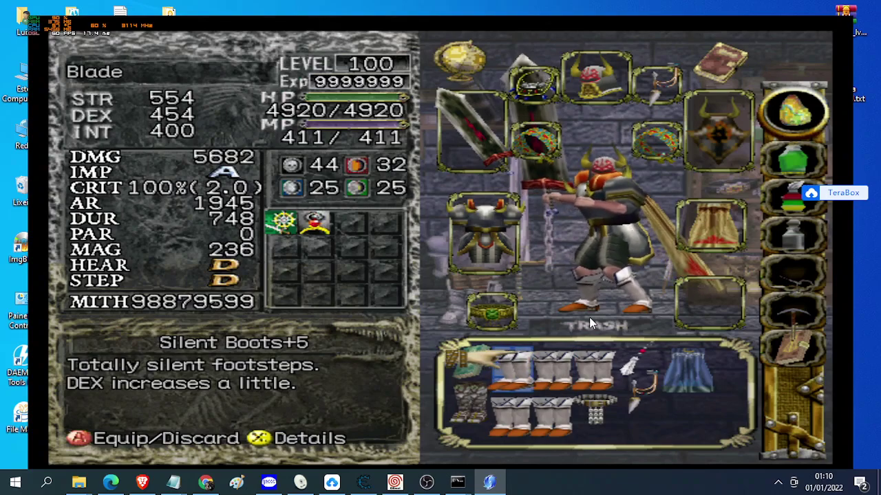
pyautogui.press('Down')
pyautogui.press('Up')
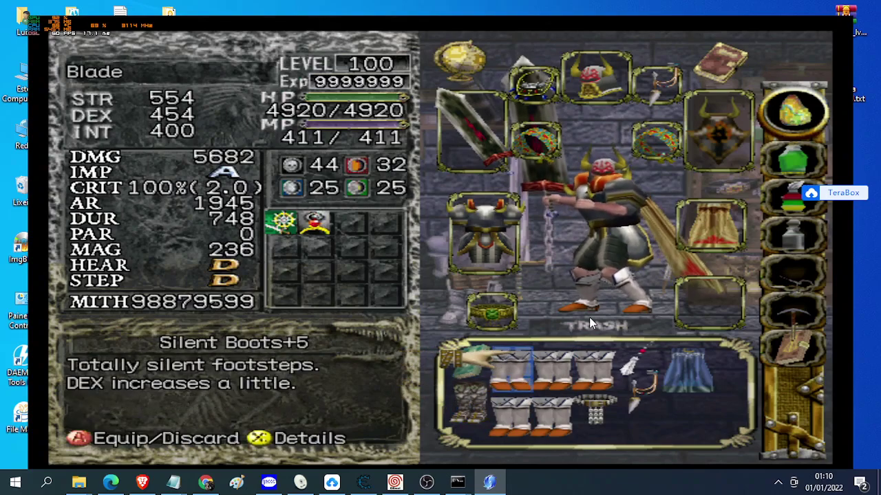
pyautogui.press('Right')
pyautogui.press('Right')
pyautogui.press('Left')
pyautogui.press('Down')
pyautogui.press('Up')
pyautogui.press('Right')
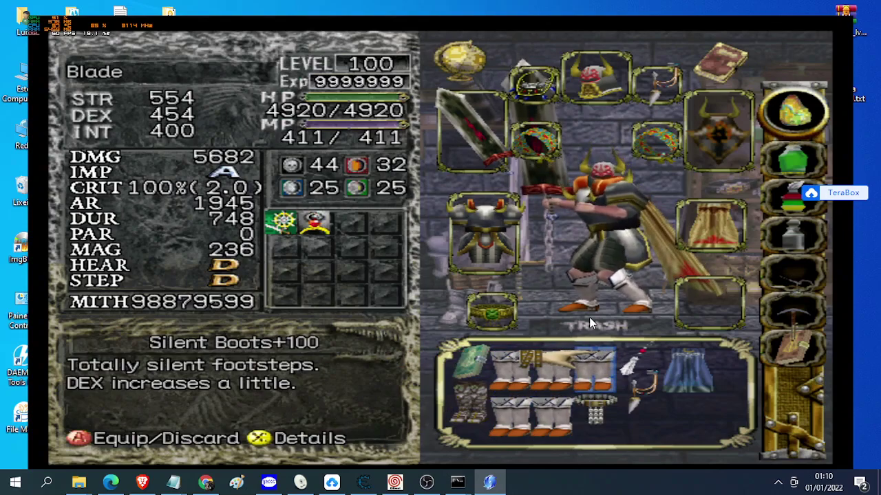
pyautogui.press('Left')
pyautogui.press('x')
pyautogui.press('c')
# Run Blade around the Village of the Dark Elves past the spiked barricades, barrels and house
pyautogui.press('Up')
pyautogui.press('Left')
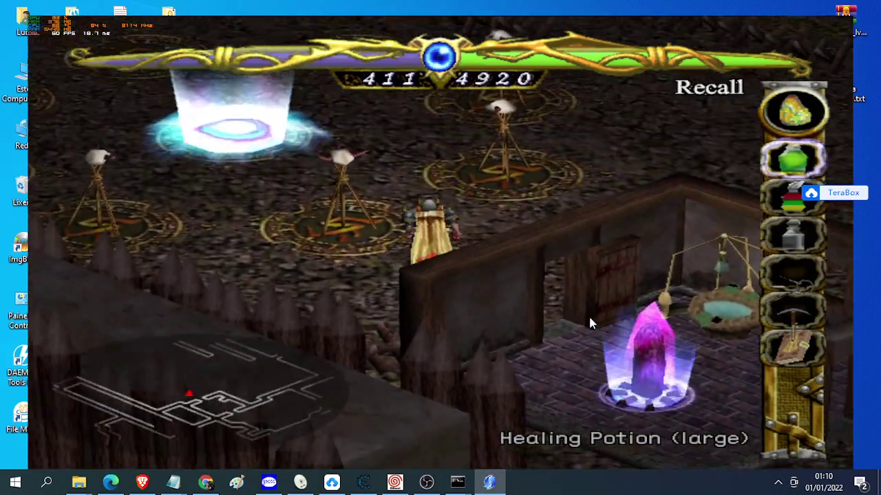
pyautogui.press('Up')
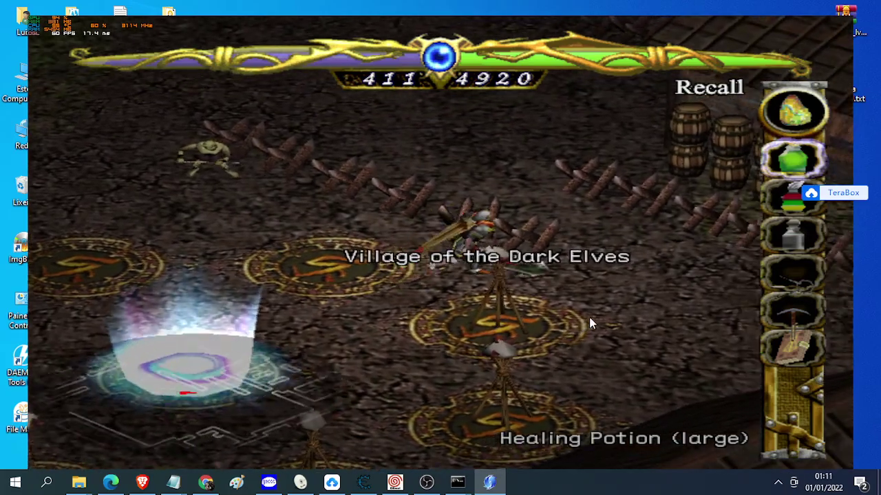
pyautogui.press('Right')
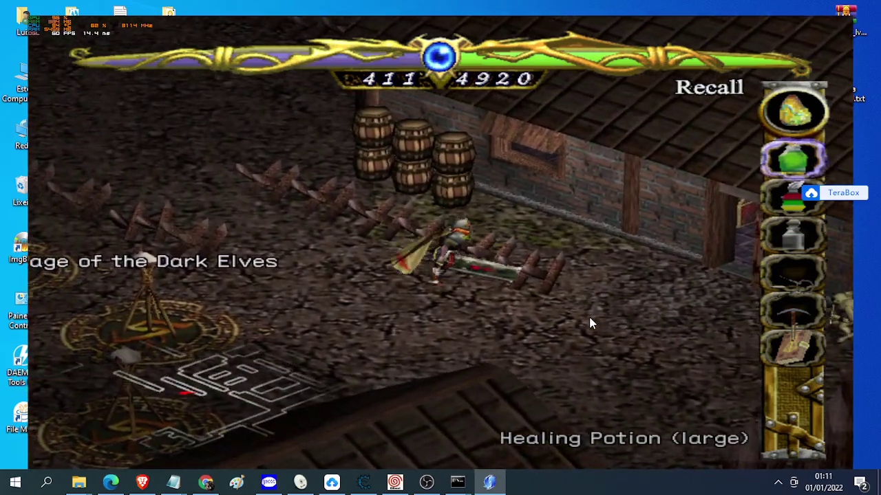
pyautogui.press('Right')
pyautogui.press('Up')
pyautogui.press('Left')
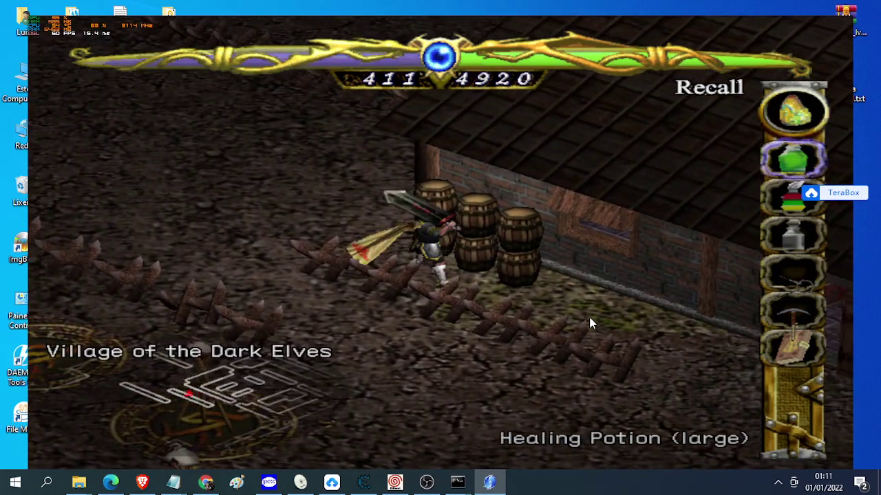
pyautogui.press('Right')
pyautogui.press('Down')
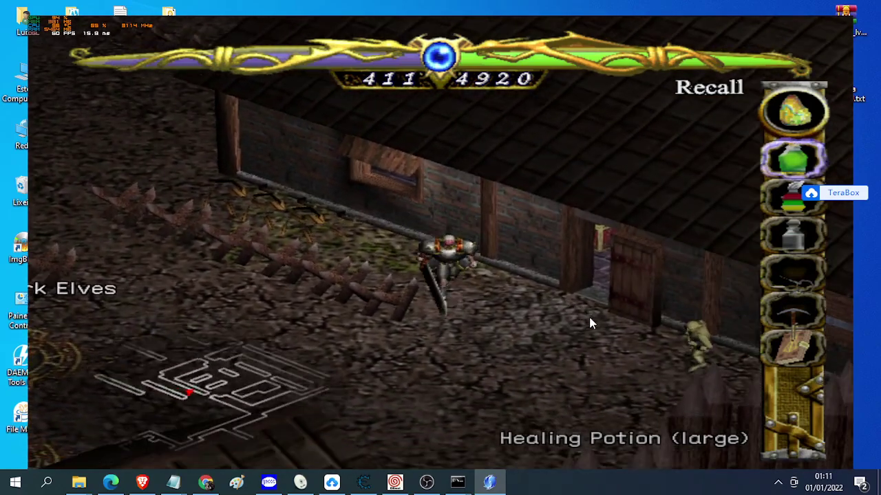
pyautogui.press('Left')
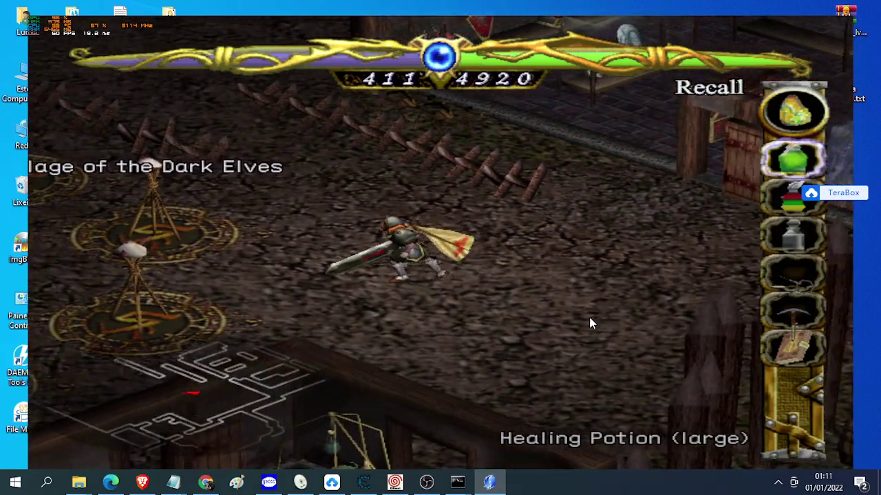
pyautogui.press('Right')
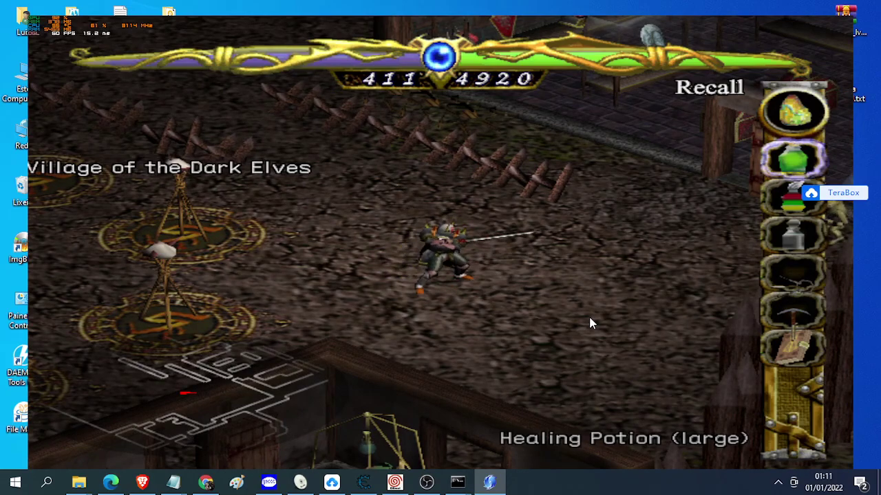
# Exit the game by closing redream and bring up the Para o CDI Reduzido.txt code list in Notepad
pyautogui.press('Escape')
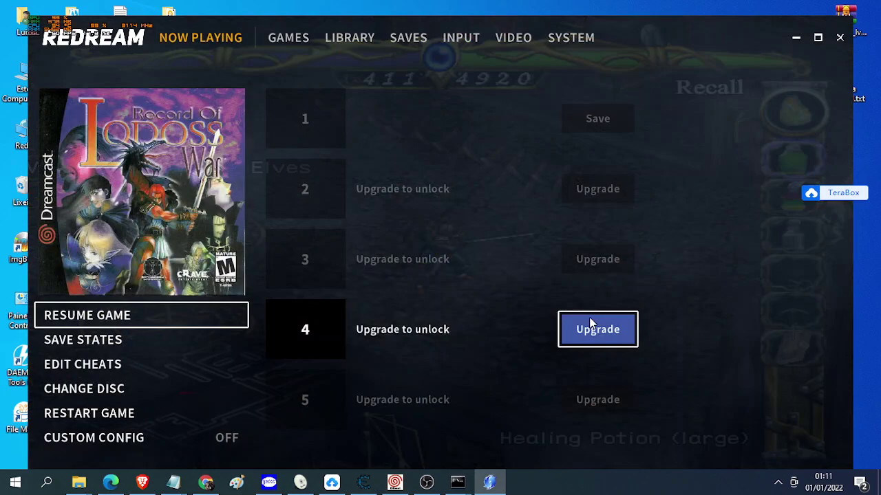
pyautogui.click(839, 37)
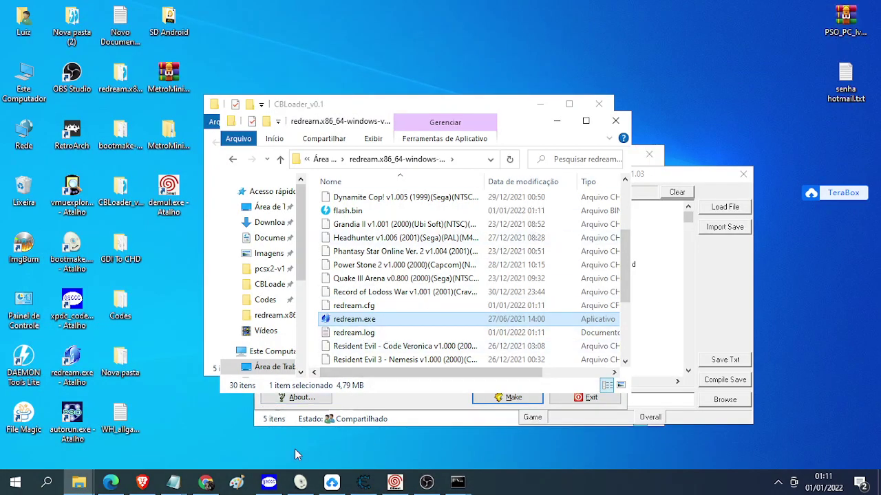
pyautogui.click(174, 482)
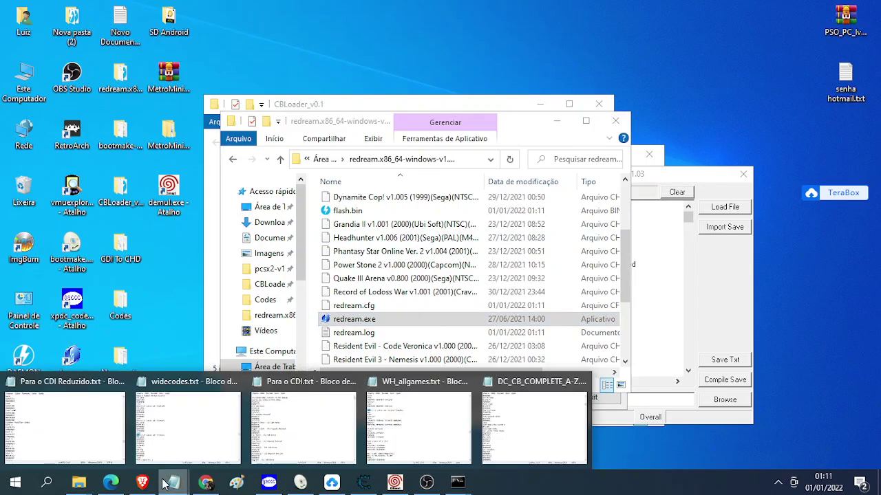
pyautogui.click(82, 441)
# Set the item value of the Feet +100 code to 00000000 and save the code list
pyautogui.scroll(-2, 243, 315)
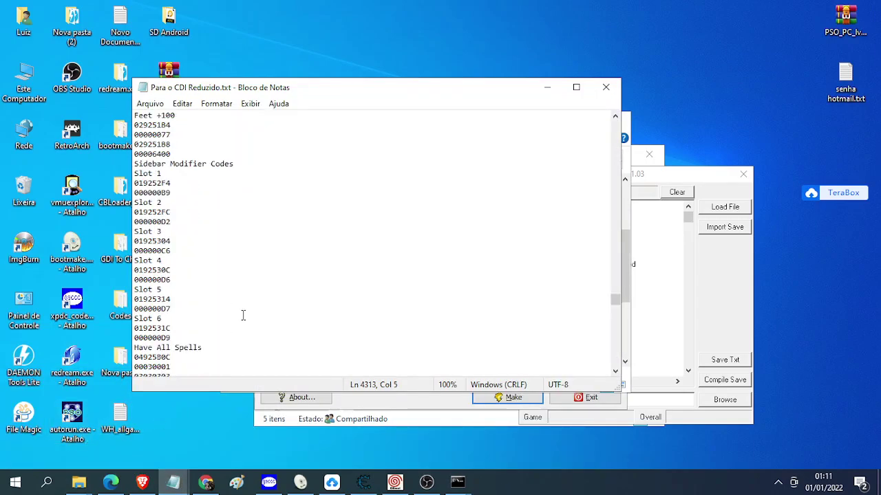
pyautogui.scroll(-3, 242, 315)
pyautogui.scroll(1, 185, 258)
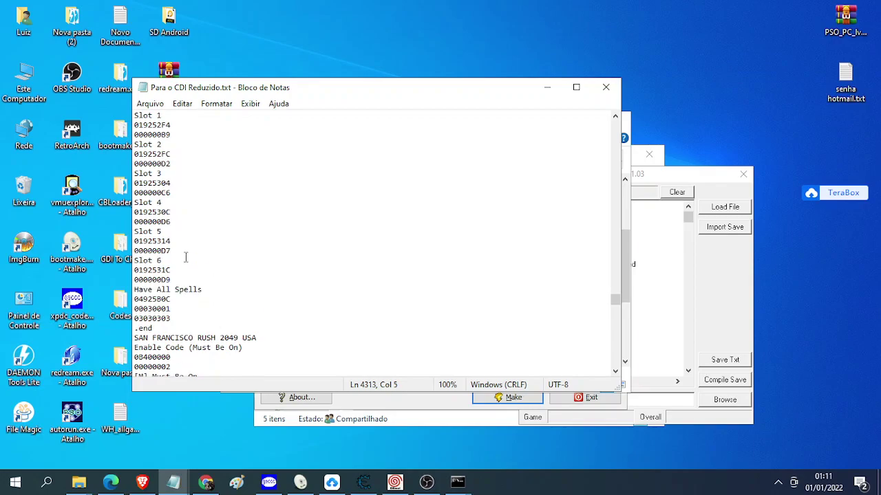
pyautogui.scroll(20, 252, 269)
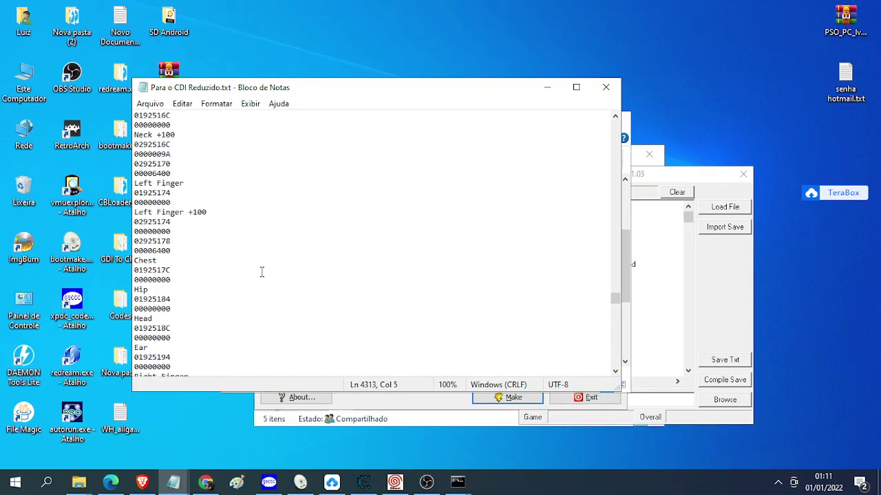
pyautogui.scroll(-13, 261, 271)
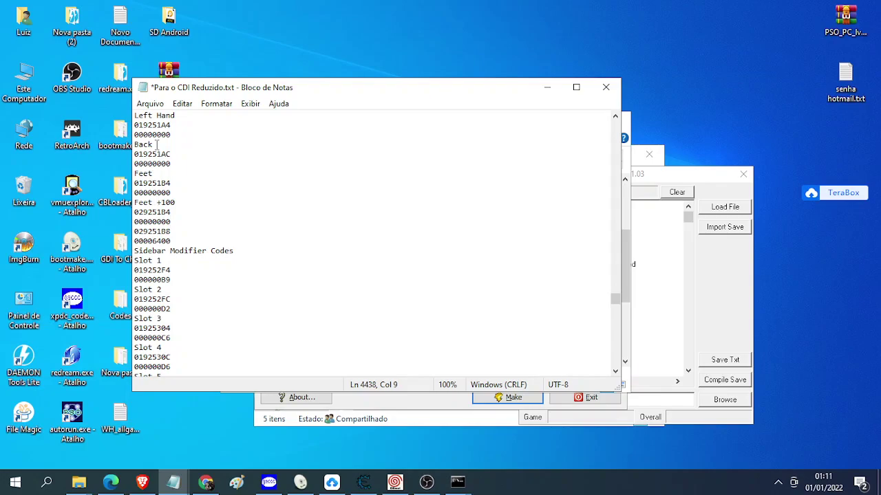
pyautogui.click(152, 105)
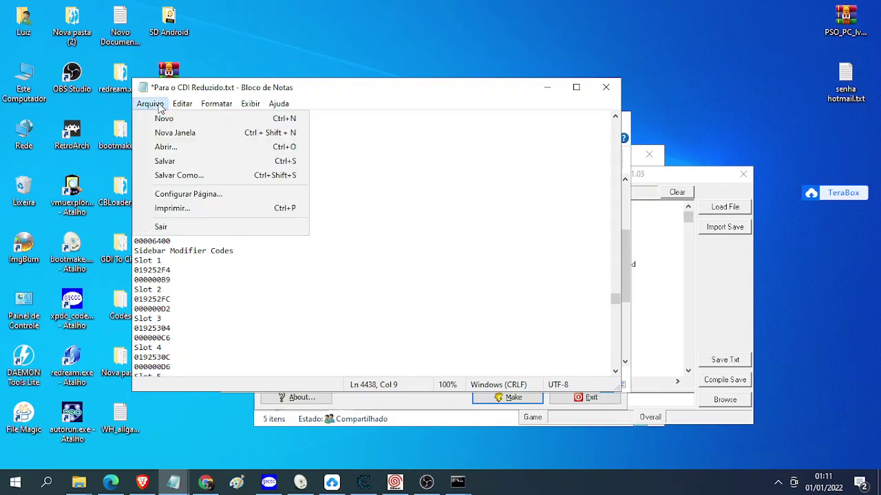
pyautogui.click(180, 159)
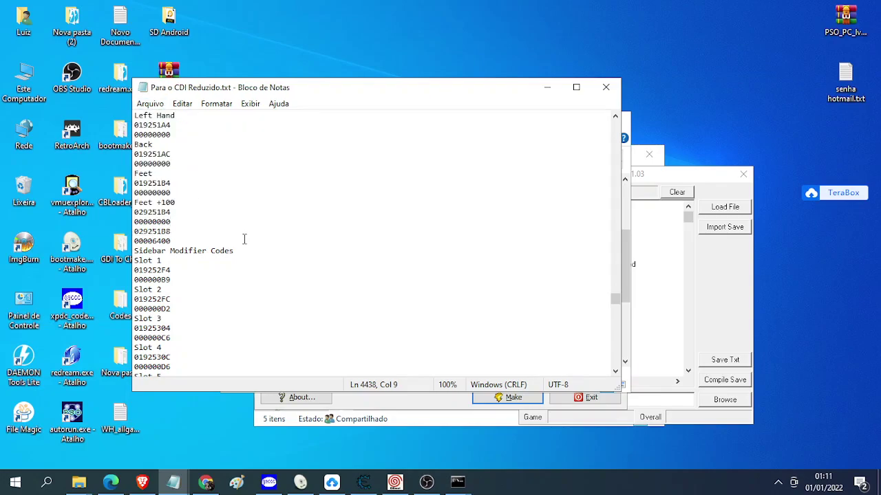
# Find RECO in the code list, go to the Neck +100 code under Equipped Item Modifier Codes, and save the file
pyautogui.hotkey('ctrl', 'a')
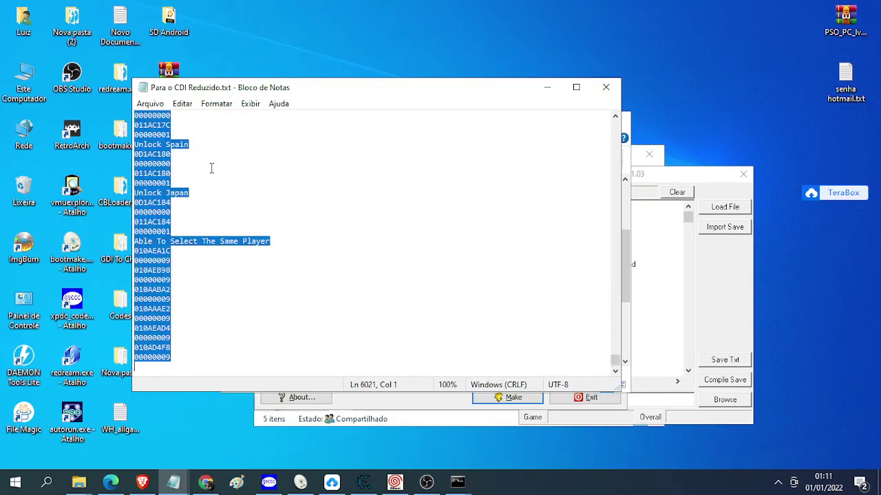
pyautogui.click(223, 176)
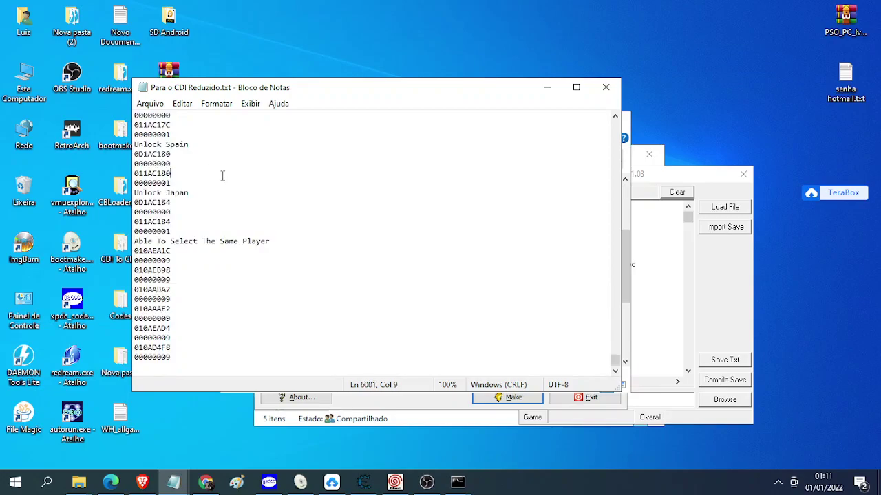
pyautogui.scroll(2, 218, 213)
pyautogui.click(217, 213)
pyautogui.hotkey('ctrl', 'f')
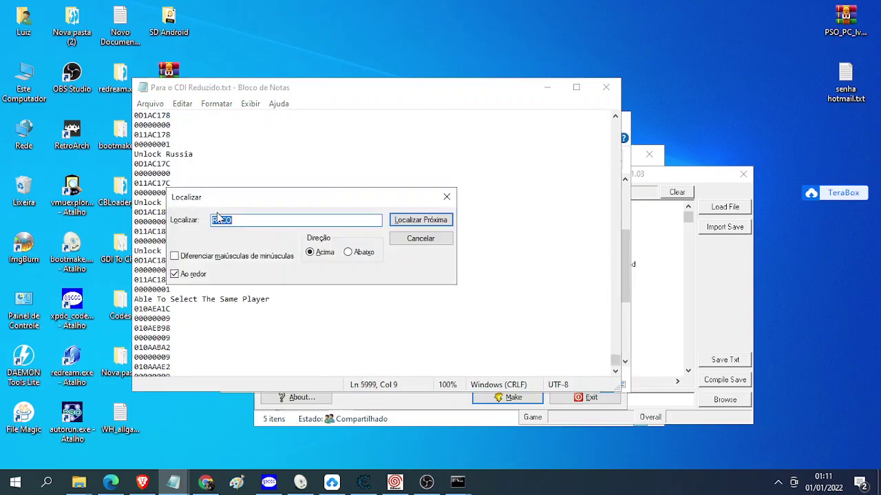
pyautogui.click(418, 227)
pyautogui.click(419, 239)
pyautogui.scroll(-15, 390, 246)
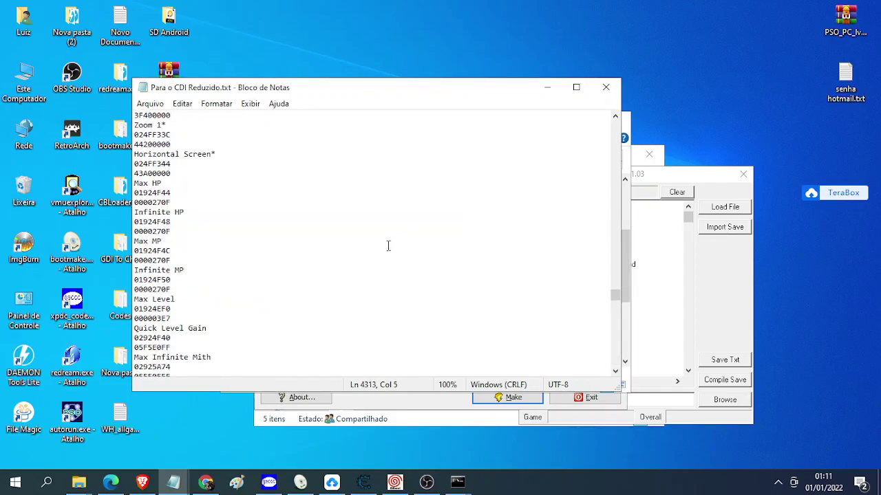
pyautogui.scroll(-5, 252, 246)
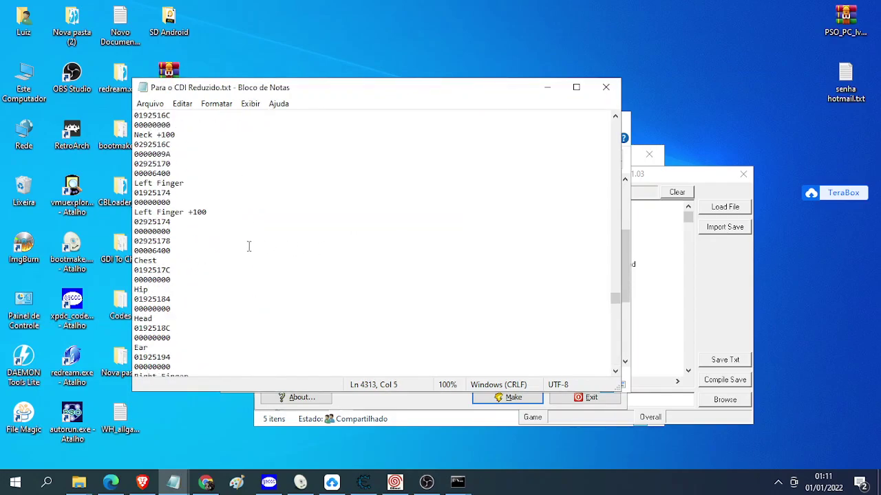
pyautogui.scroll(2, 207, 226)
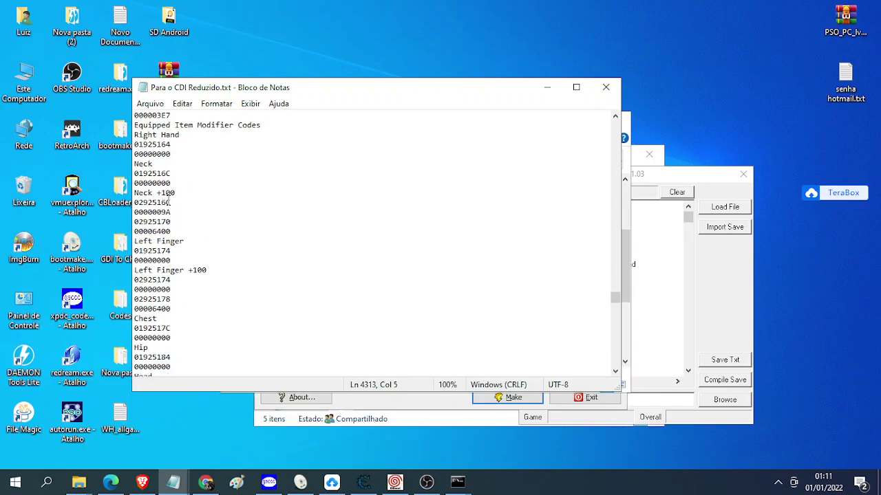
pyautogui.click(147, 106)
pyautogui.click(179, 159)
# Copy the entire code list into Xplorer DC Code Compiler and compile it to cheats.bin on the desktop
pyautogui.hotkey('ctrl', 'a')
pyautogui.click(543, 91)
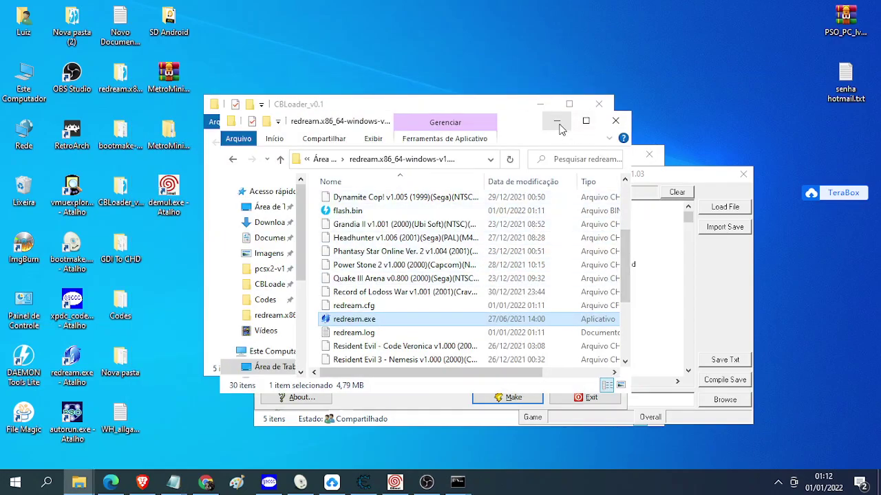
pyautogui.click(558, 125)
pyautogui.click(649, 245)
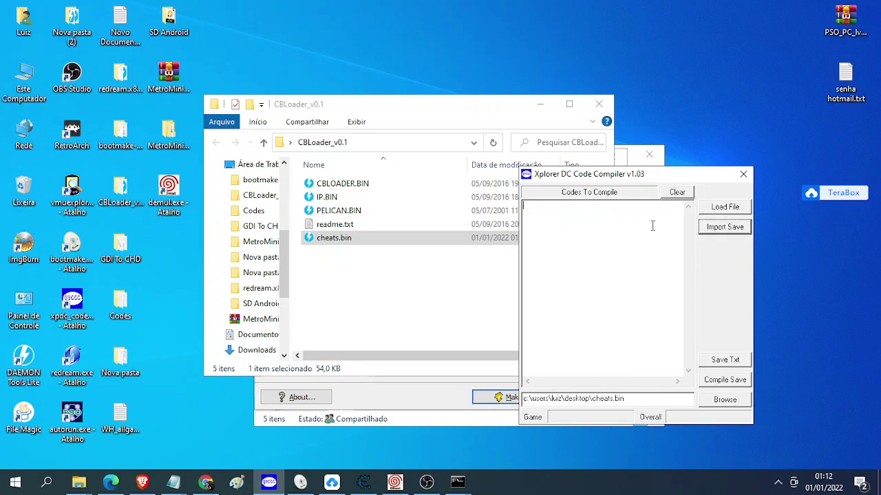
pyautogui.click(721, 380)
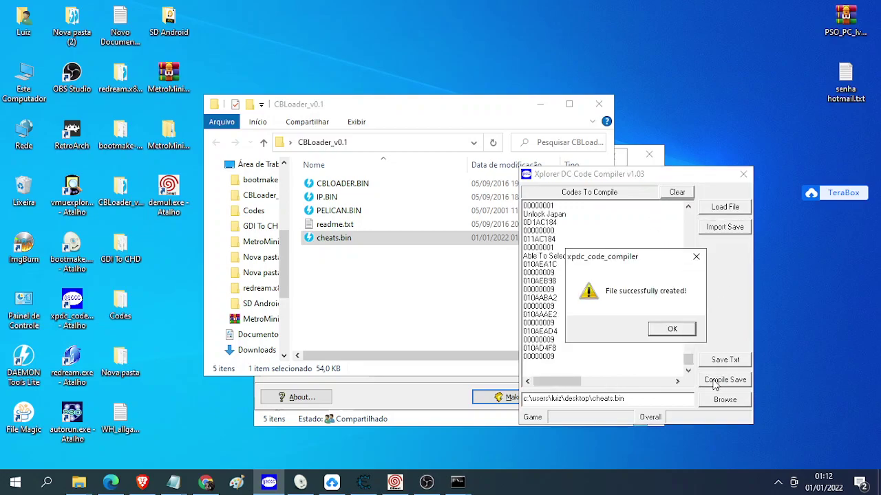
pyautogui.click(655, 331)
# Move the new cheats.bin into the CBLoader_v0.1 folder, replacing the old one, and build cdloaderdctest.cdi with BootMake
pyautogui.moveTo(182, 256); pyautogui.dragTo(330, 285)
pyautogui.click(384, 141)
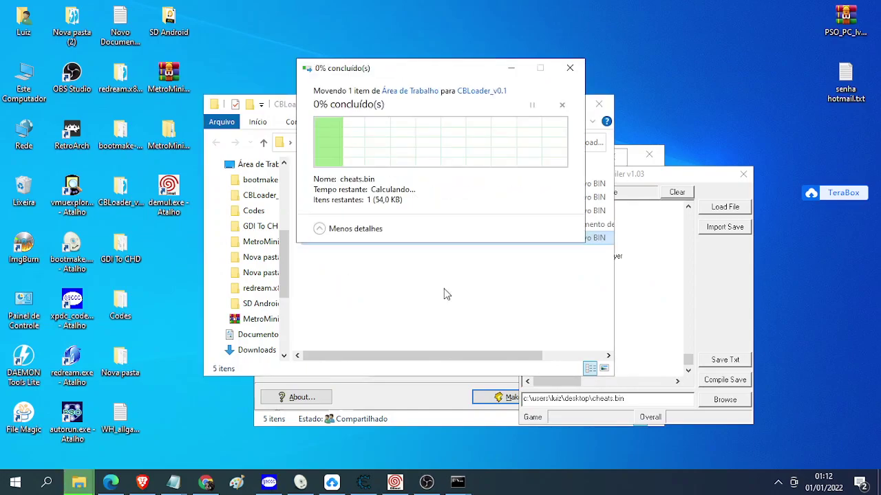
pyautogui.click(502, 398)
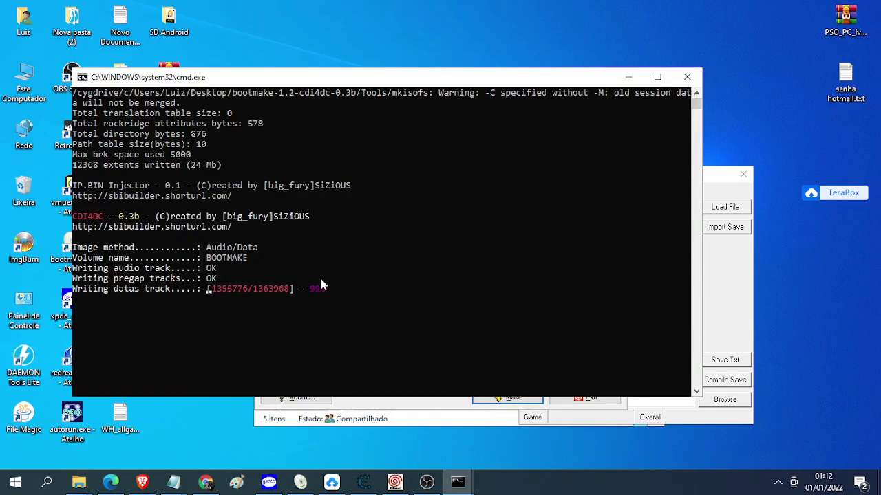
pyautogui.press('Return')
# Move cdloaderdctest.cdi from the desktop to the redream folder, replacing the existing file
pyautogui.click(172, 253)
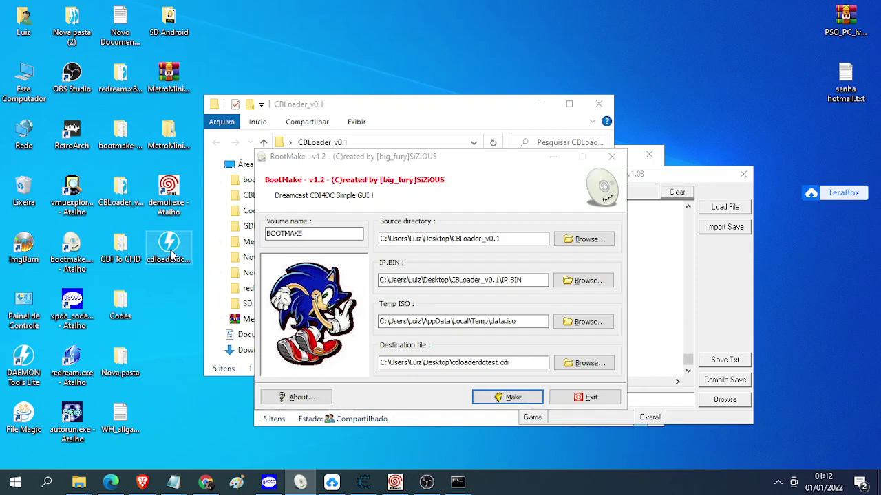
pyautogui.moveTo(81, 487)
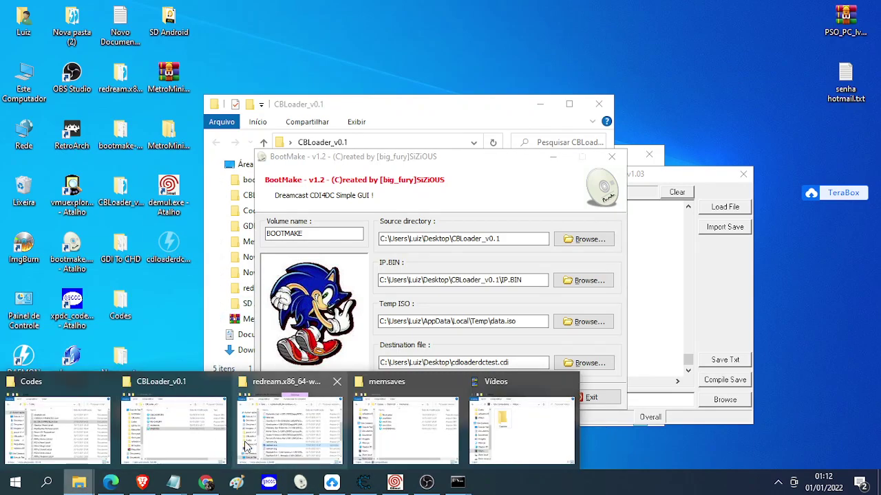
pyautogui.click(274, 441)
pyautogui.hotkey('ctrl', 'v')
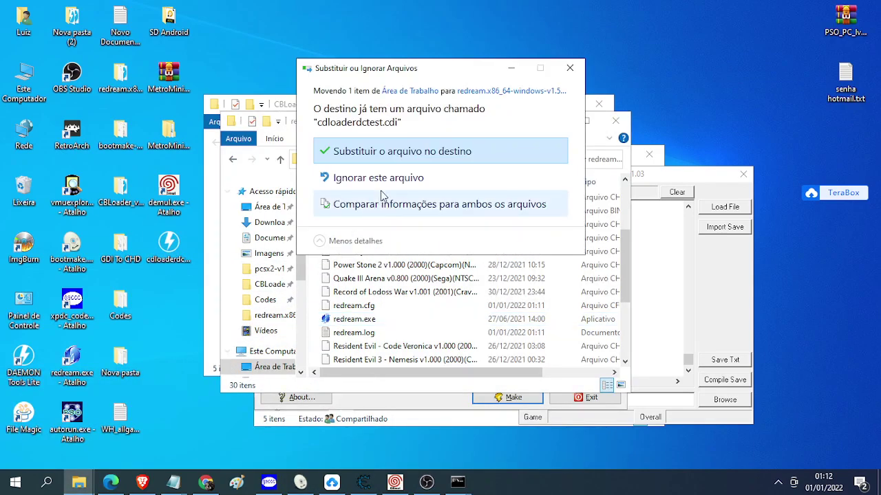
pyautogui.click(421, 148)
pyautogui.scroll(10, 375, 234)
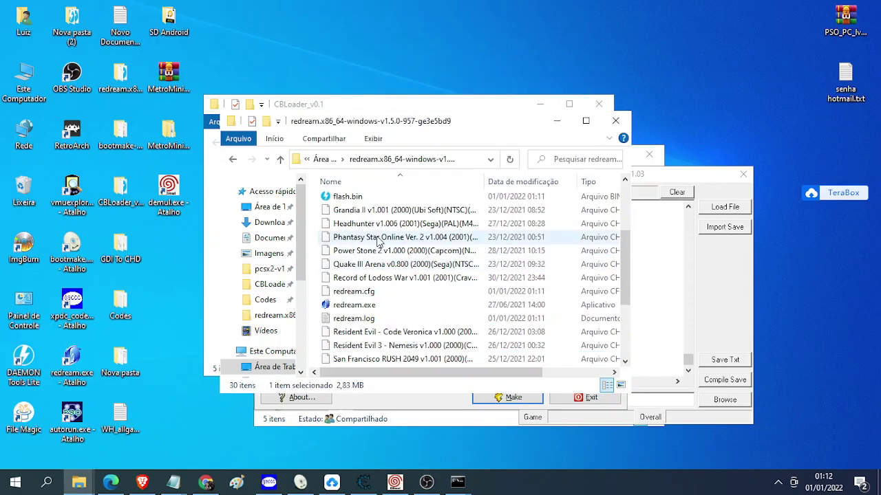
pyautogui.doubleClick(357, 228)
pyautogui.moveTo(386, 262); pyautogui.dragTo(355, 205)
pyautogui.click(389, 160)
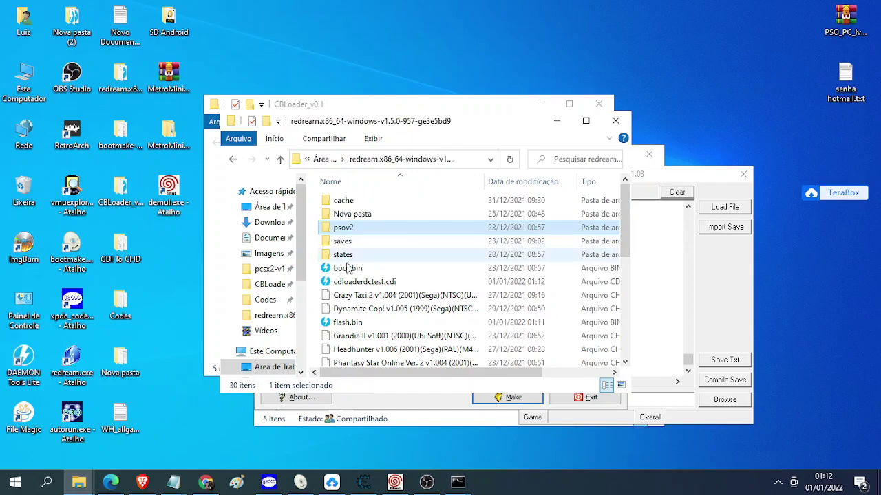
# Paste the two items copied from psov2 into the redream folder, replacing the existing files, and launch redream.exe
pyautogui.hotkey('ctrl', 'v')
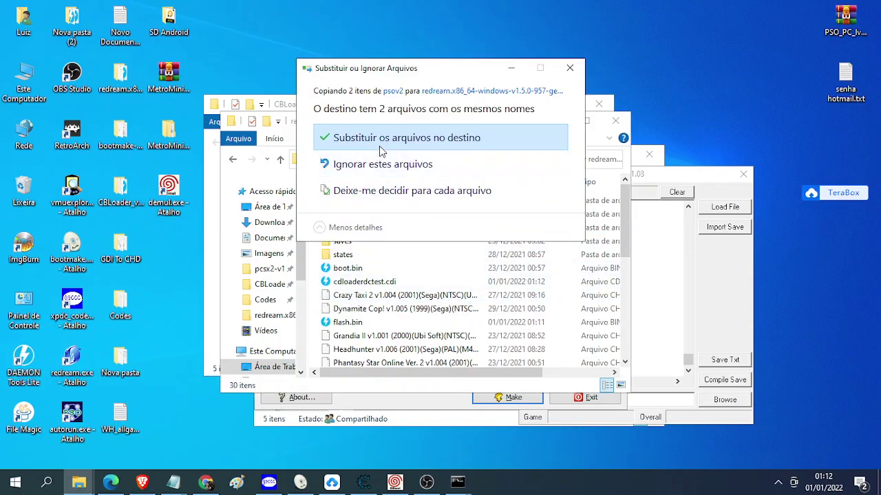
pyautogui.click(379, 145)
pyautogui.scroll(-4, 376, 262)
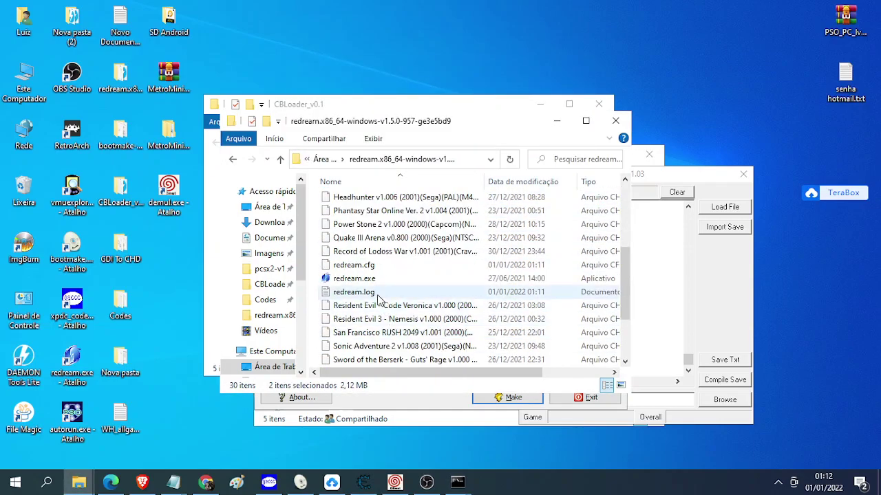
pyautogui.click(364, 279)
pyautogui.doubleClick(365, 279)
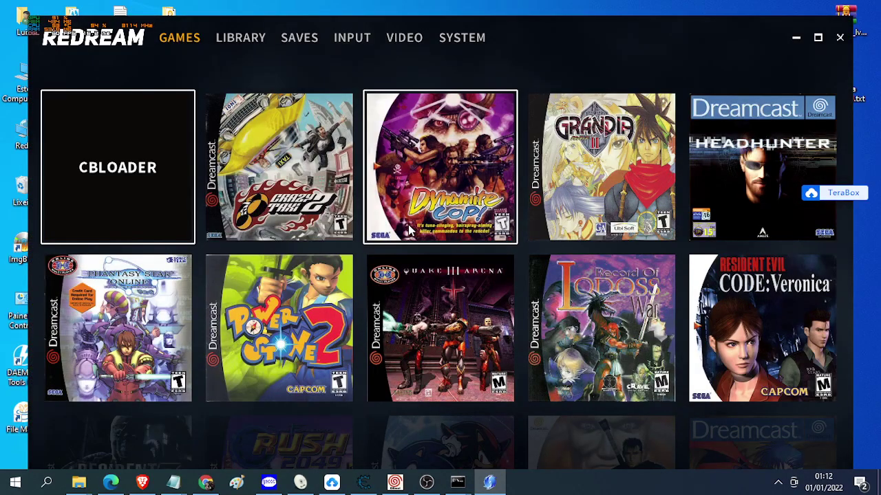
# Run CBLOADER, change the disc to Record of Lodoss War, and continue to the CodeBreaker main menu
pyautogui.click(145, 179)
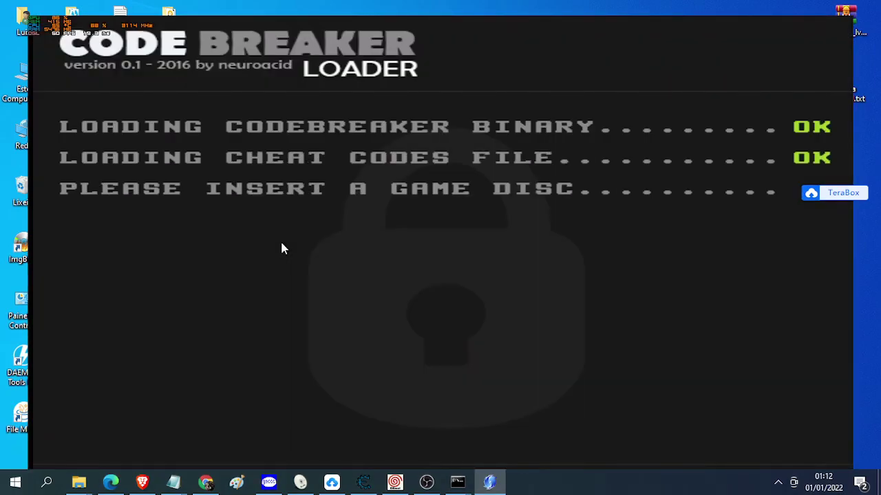
pyautogui.press('Escape')
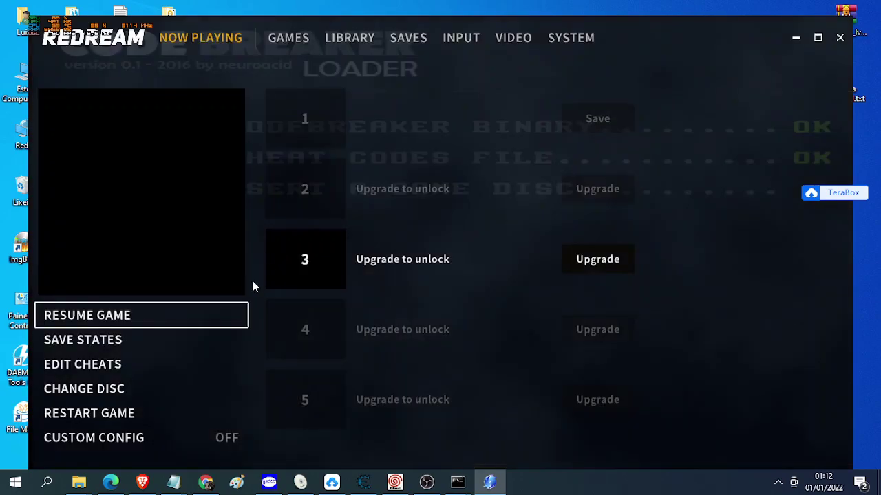
pyautogui.click(115, 390)
pyautogui.scroll(-3, 527, 285)
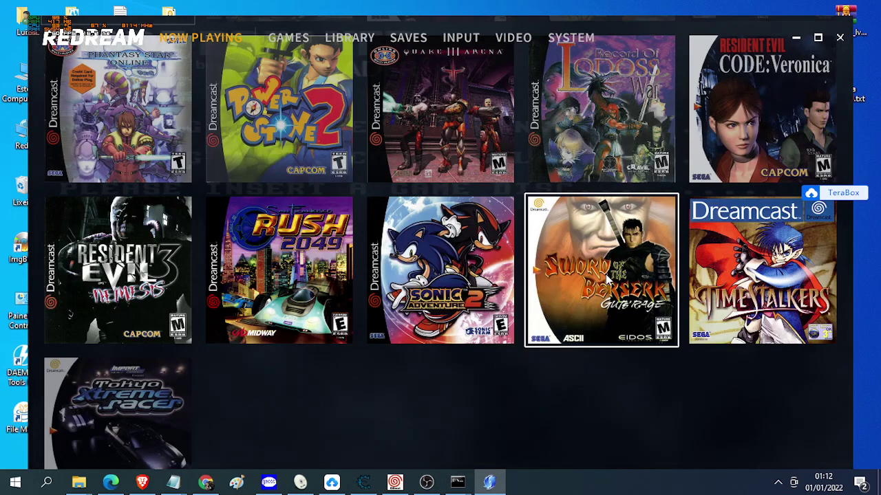
pyautogui.scroll(1, 606, 272)
pyautogui.click(596, 227)
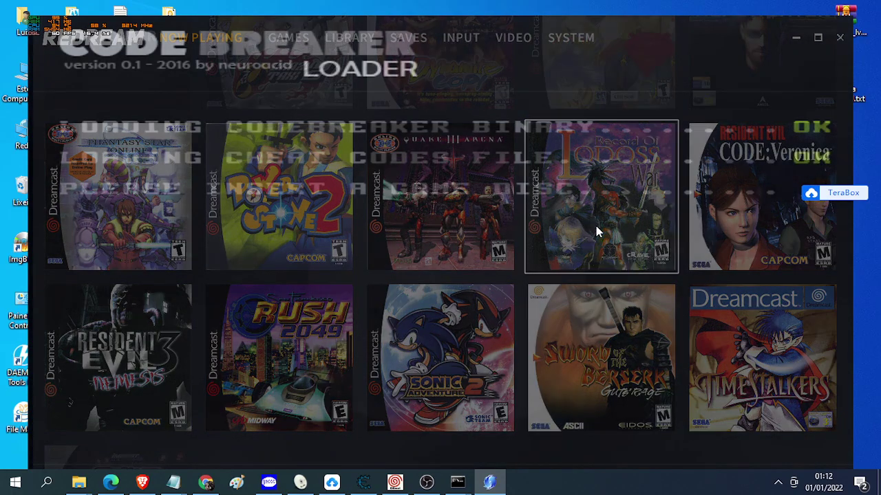
pyautogui.press('Return')
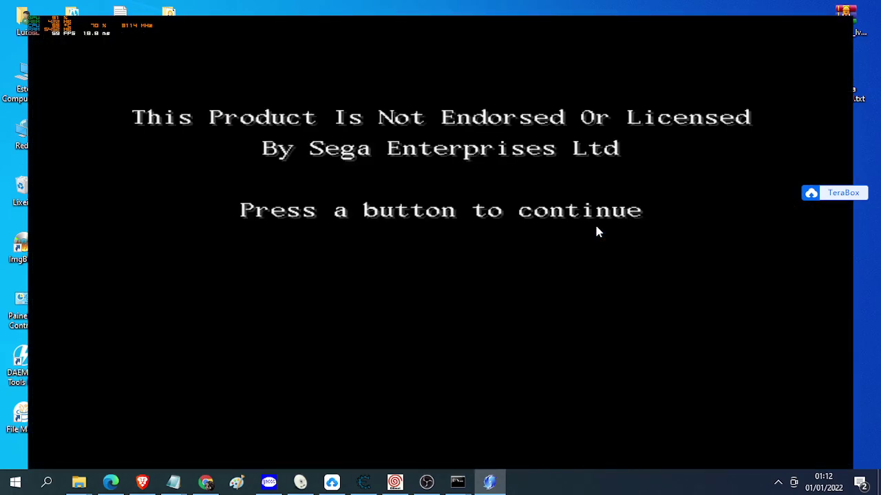
pyautogui.press('Return')
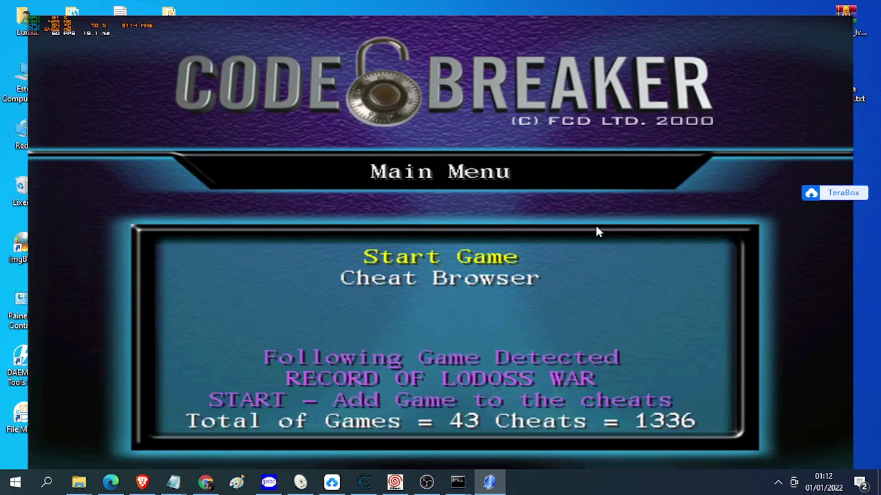
# Find RECORD OF LODOSS WAR USA in the Cheat Browser and enter its cheat list
pyautogui.press('x')
pyautogui.press('Right')
pyautogui.press('Right')
pyautogui.press('Right')
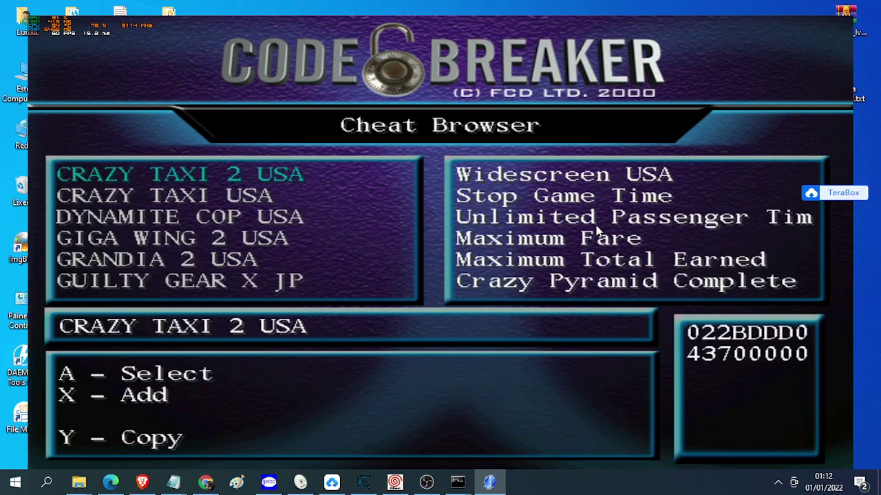
pyautogui.press('Return')
pyautogui.press('Return')
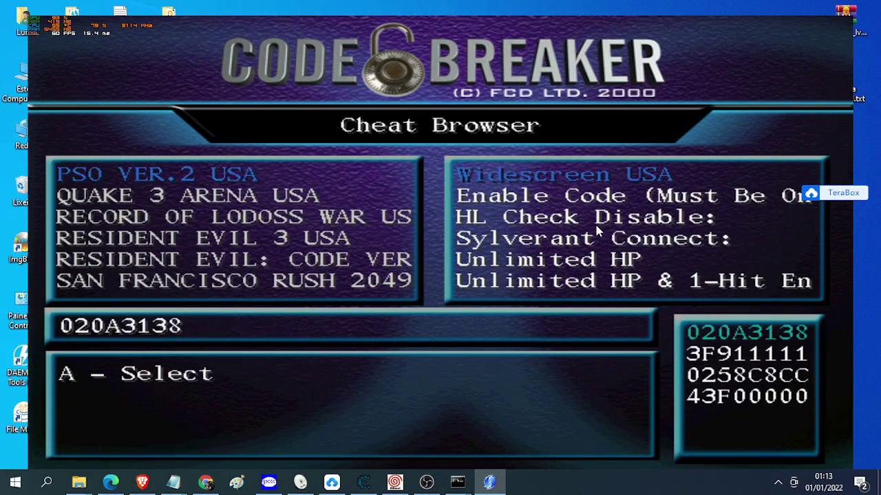
pyautogui.press('c')
pyautogui.press('c')
pyautogui.press('Down')
pyautogui.press('Down')
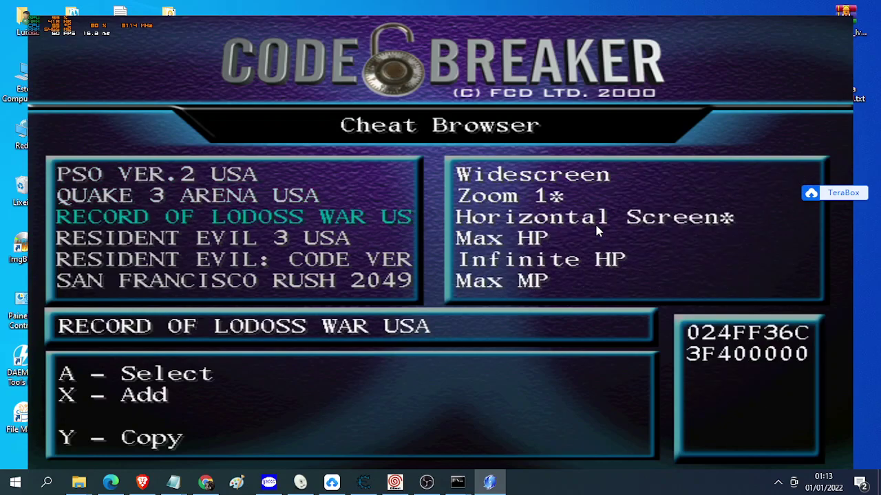
pyautogui.press('x')
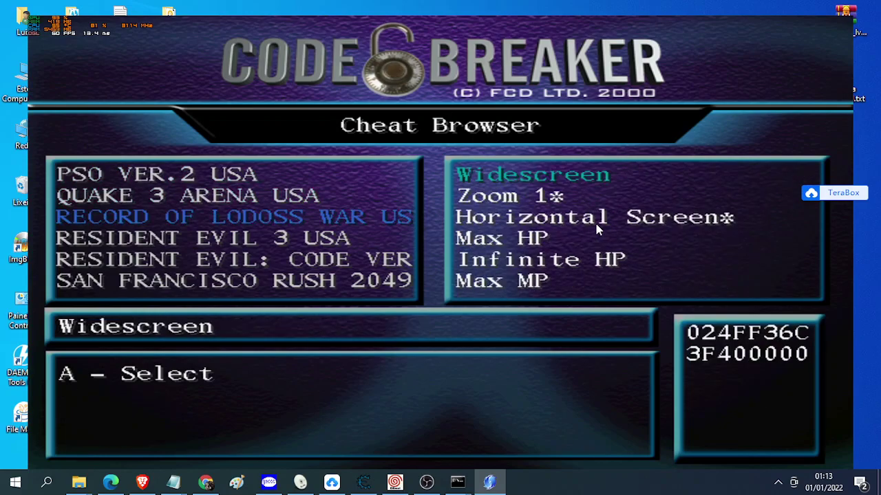
# Enable the Neck +100 cheat under Equipped Item Modifier Codes
pyautogui.press('Down')
pyautogui.press('Down')
pyautogui.press('Down')
pyautogui.press('Down')
pyautogui.press('Down')
pyautogui.press('Down')
pyautogui.press('Down')
pyautogui.press('Down')
pyautogui.press('Down')
pyautogui.press('Down')
pyautogui.press('Down')
pyautogui.press('Down')
pyautogui.press('Down')
pyautogui.press('Down')
pyautogui.press('Down')
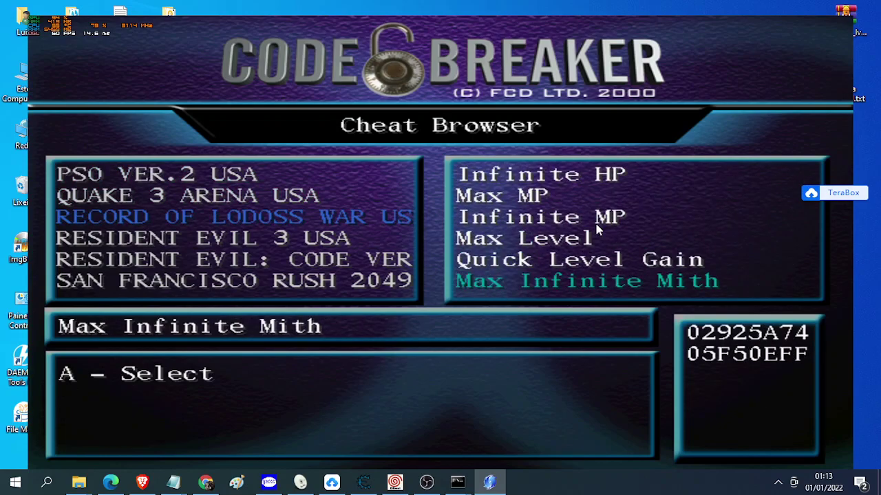
pyautogui.press('Down')
pyautogui.press('Down')
pyautogui.press('Down')
pyautogui.press('Down')
pyautogui.press('Down')
pyautogui.press('Down')
pyautogui.press('Down')
pyautogui.press('Down')
pyautogui.press('Down')
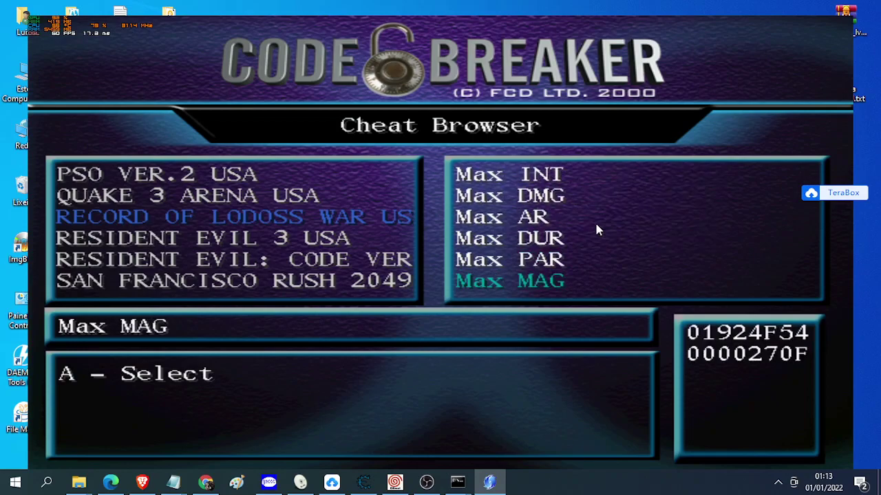
pyautogui.press('Down')
pyautogui.press('Down')
pyautogui.press('Down')
pyautogui.press('Down')
pyautogui.press('Down')
pyautogui.press('Down')
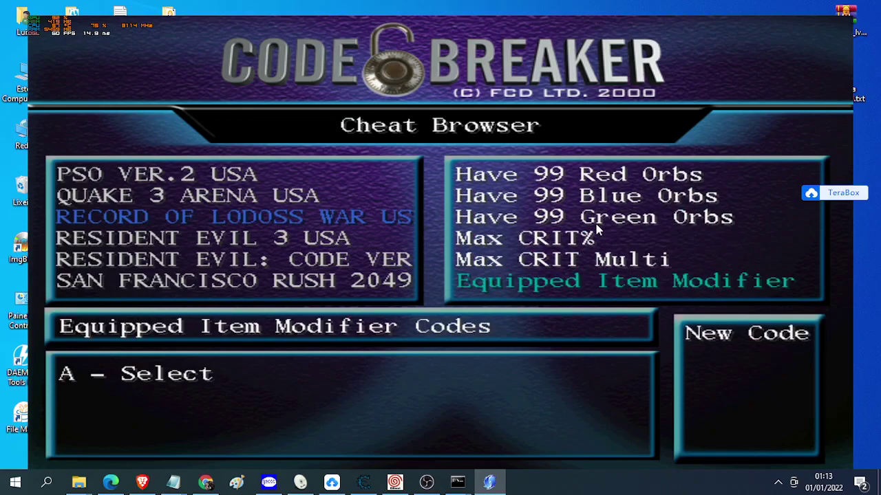
pyautogui.press('Up')
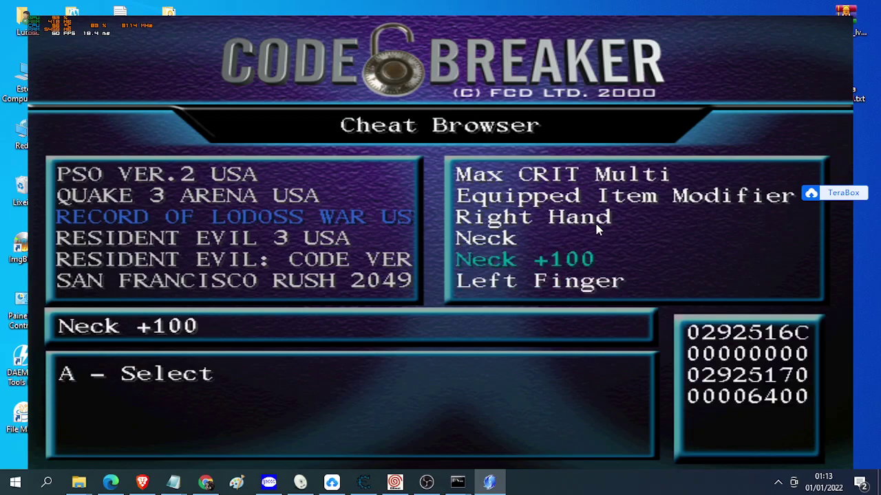
pyautogui.press('x')
# Enable one more equipment cheat below Neck +100, plus the Feet +100 cheat above Sidebar Modifier Codes
pyautogui.press('Down')
pyautogui.press('Down')
pyautogui.press('Down')
pyautogui.press('Down')
pyautogui.press('Up')
pyautogui.press('Up')
pyautogui.press('Return')
pyautogui.press('Down')
pyautogui.press('Down')
pyautogui.press('Down')
pyautogui.press('Down')
pyautogui.press('Down')
pyautogui.press('Down')
pyautogui.press('Down')
pyautogui.press('Down')
pyautogui.press('Down')
pyautogui.press('Down')
pyautogui.press('Down')
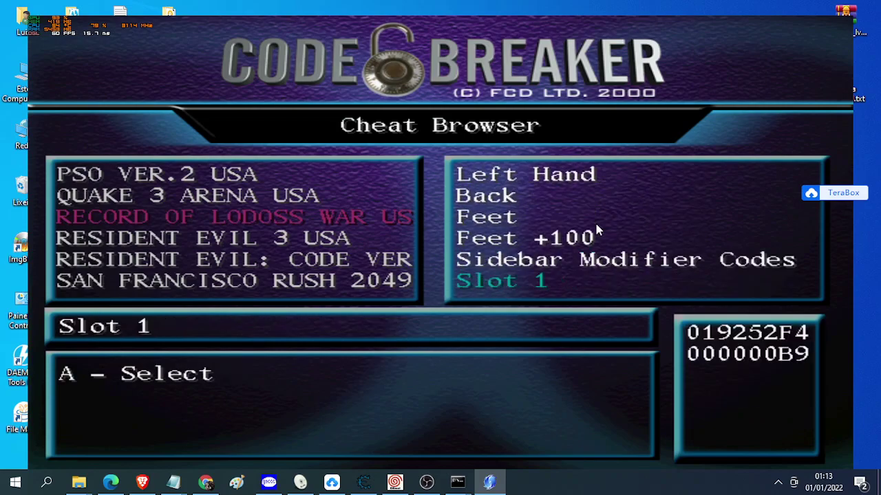
pyautogui.press('Up')
pyautogui.press('Up')
pyautogui.press('Up')
pyautogui.press('Return')
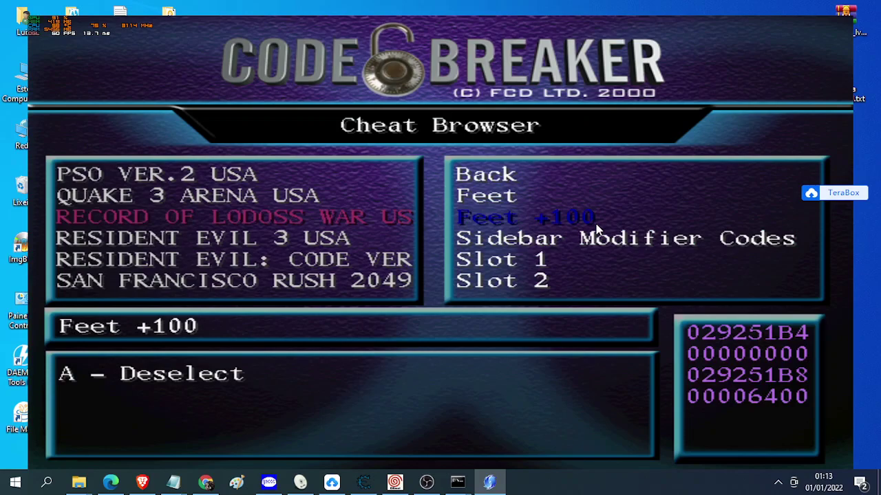
# Start Record of Lodoss War with the selected cheats, skip the intro, and load the saved game
pyautogui.press('Escape')
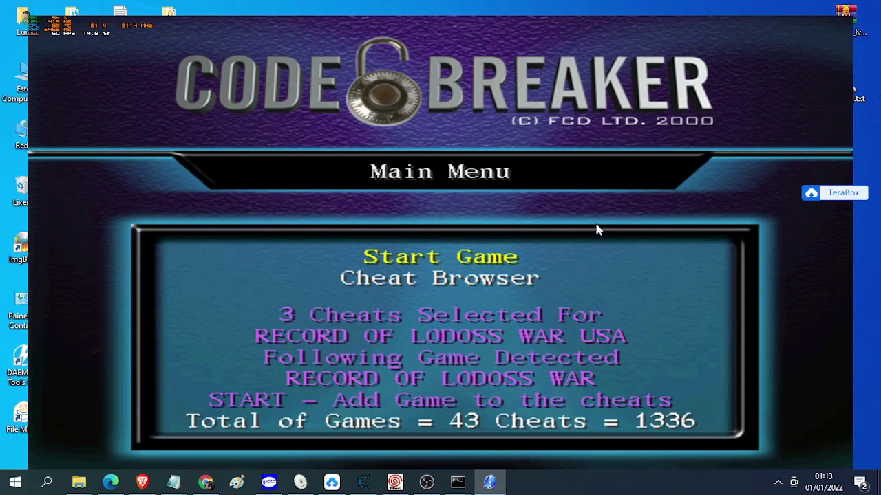
pyautogui.press('Return')
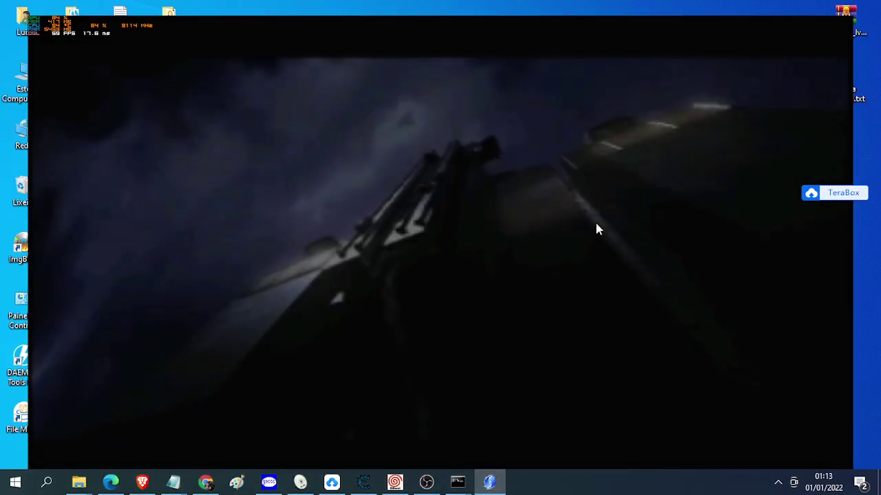
pyautogui.press('Return')
pyautogui.press('Return')
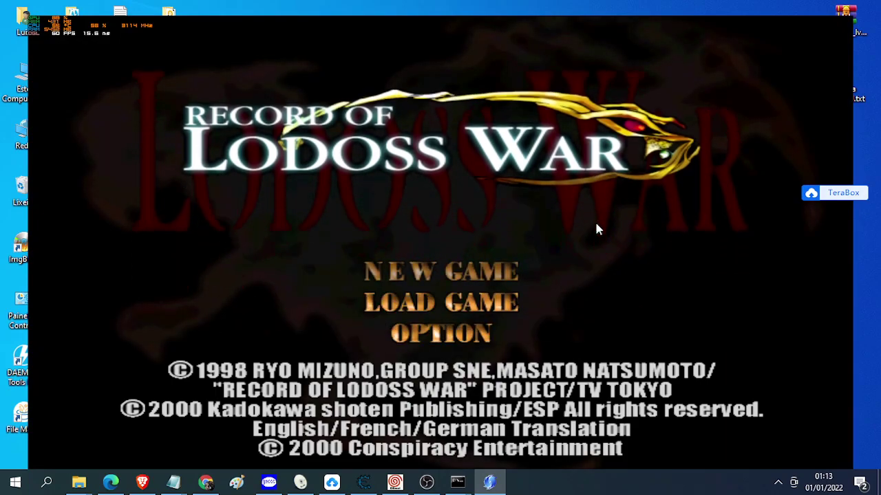
pyautogui.press('Down')
pyautogui.press('Return')
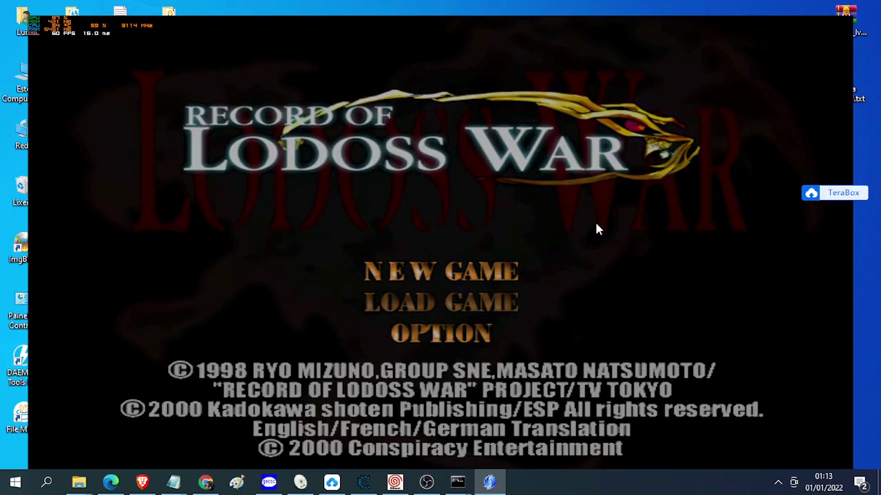
pyautogui.press('Return')
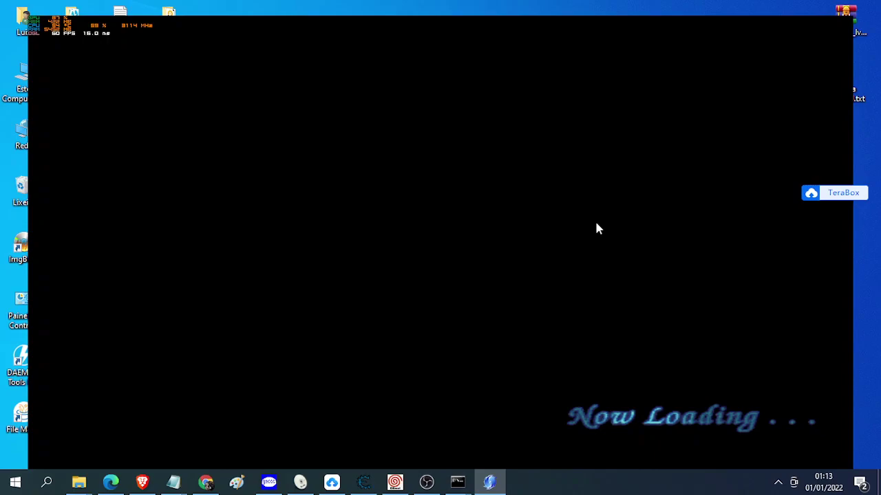
pyautogui.press('Up')
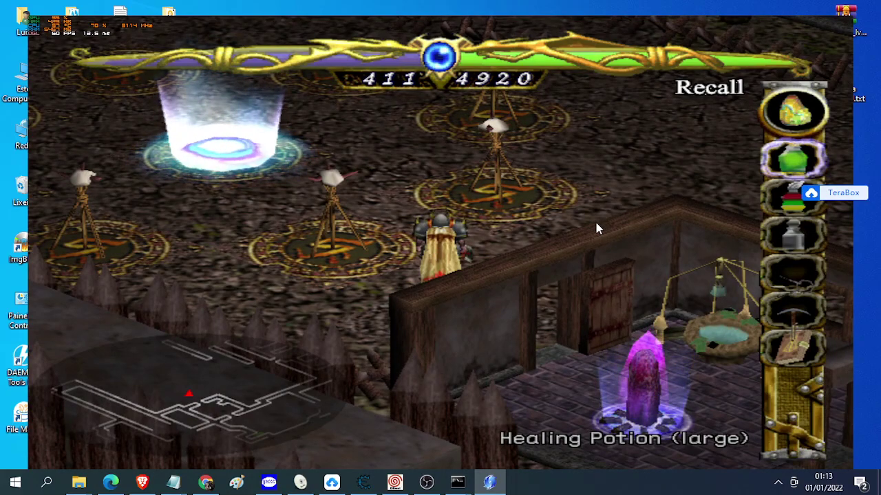
# Open the character's equipment screen and equip the boots stored beside Heavy Boots+2
pyautogui.press('Return')
pyautogui.press('Down')
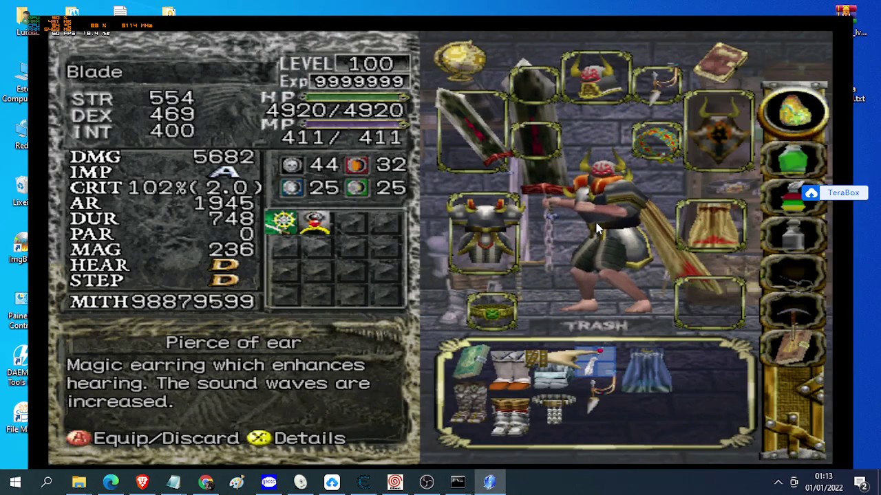
pyautogui.press('Up')
pyautogui.press('Down')
pyautogui.press('Down')
pyautogui.press('Left')
pyautogui.press('Up')
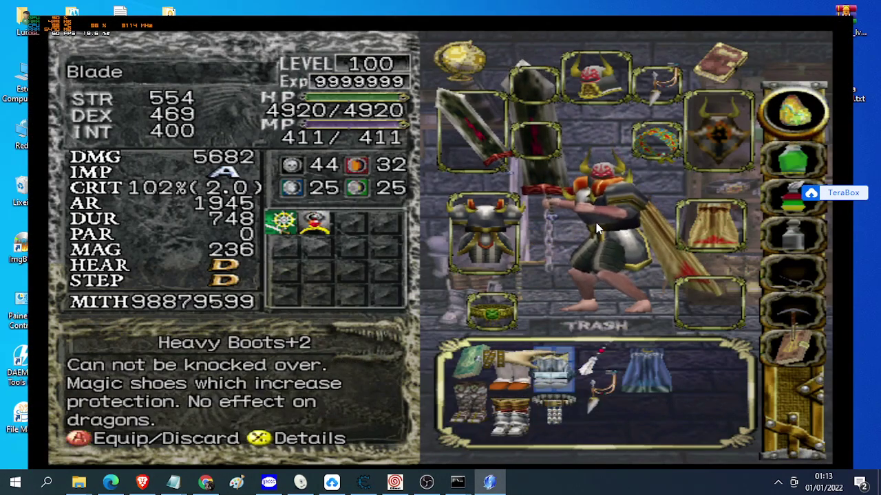
pyautogui.press('Left')
pyautogui.press('x')
pyautogui.press('x')
pyautogui.press('Right')
pyautogui.press('Right')
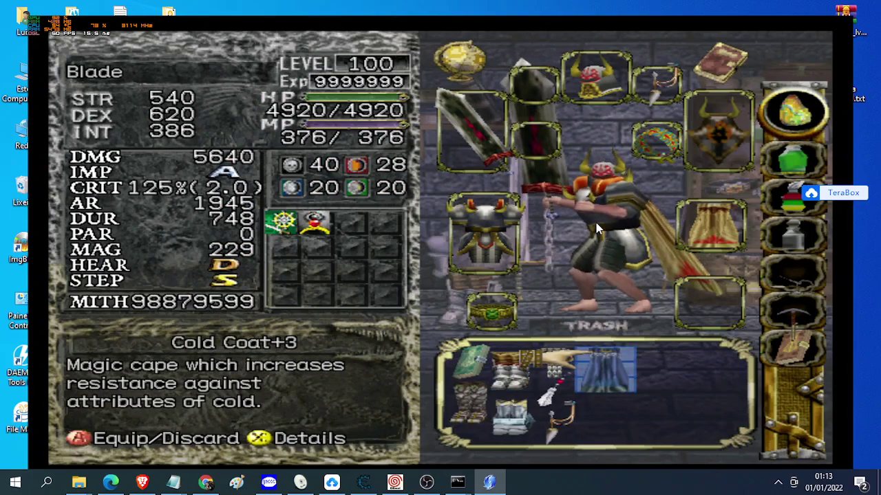
# Equip Heavy Boots+2 from the inventory in the Feet slot
pyautogui.press('Left')
pyautogui.press('Left')
pyautogui.press('Down')
pyautogui.press('x')
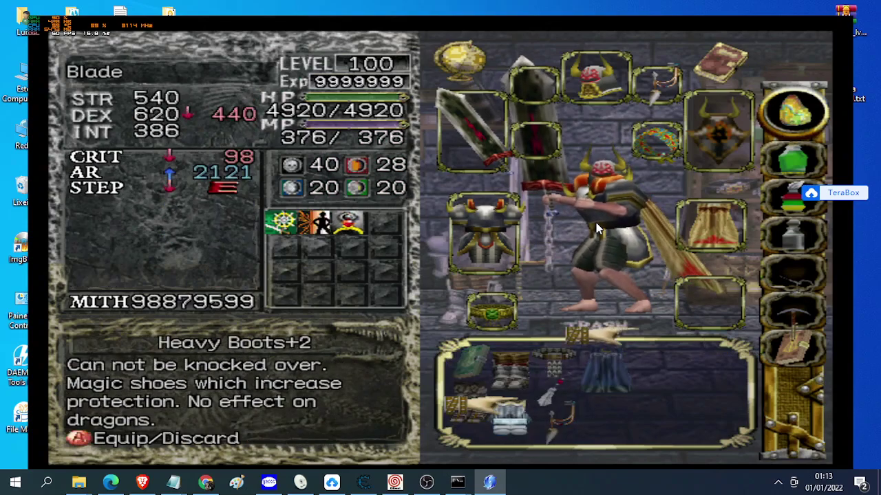
pyautogui.press('x')
pyautogui.press('Right')
pyautogui.press('Right')
pyautogui.press('Right')
pyautogui.press('Left')
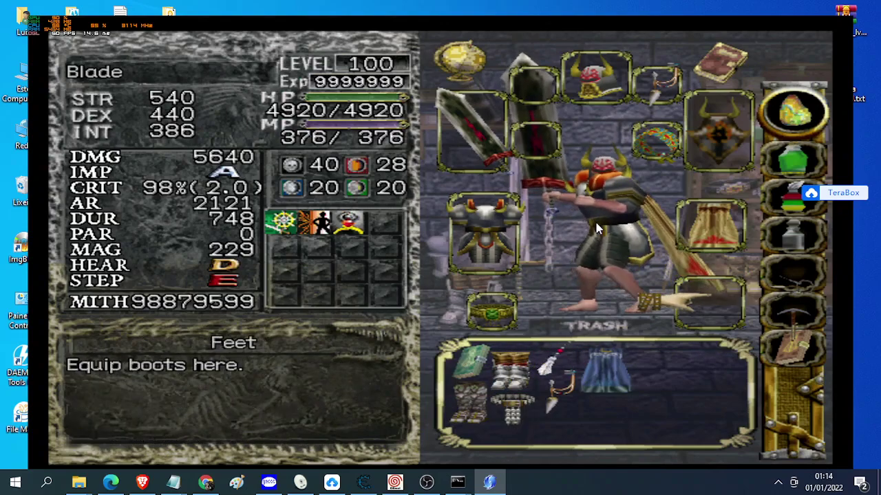
# Equip the brown-and-silver plated boots from the inventory in the Feet slot
pyautogui.press('Left')
pyautogui.press('Down')
pyautogui.press('Right')
pyautogui.press('x')
pyautogui.press('x')
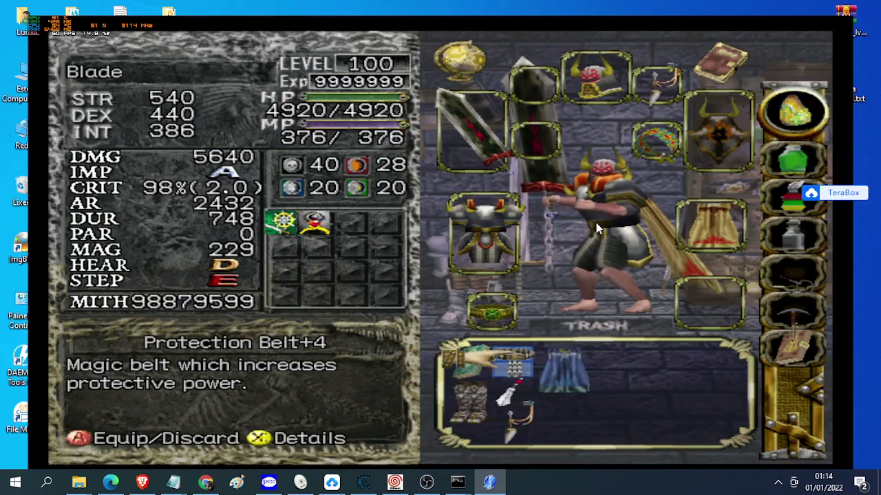
# Equip Protection Belt+4 in place of the green-gemmed belt in the Hip slot
pyautogui.press('x')
pyautogui.press('x')
pyautogui.press('Up')
pyautogui.press('Up')
pyautogui.press('Up')
pyautogui.press('Up')
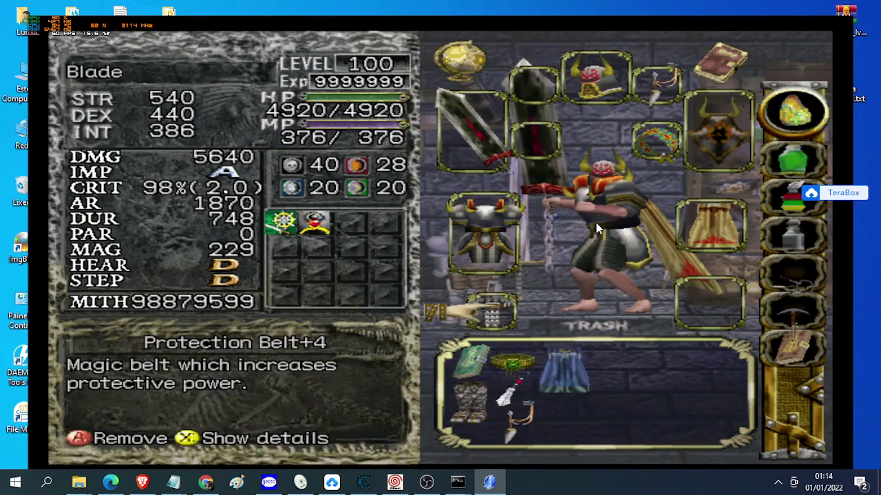
# Remove the horned body armor and Protection Belt+4 from the character
pyautogui.press('Down')
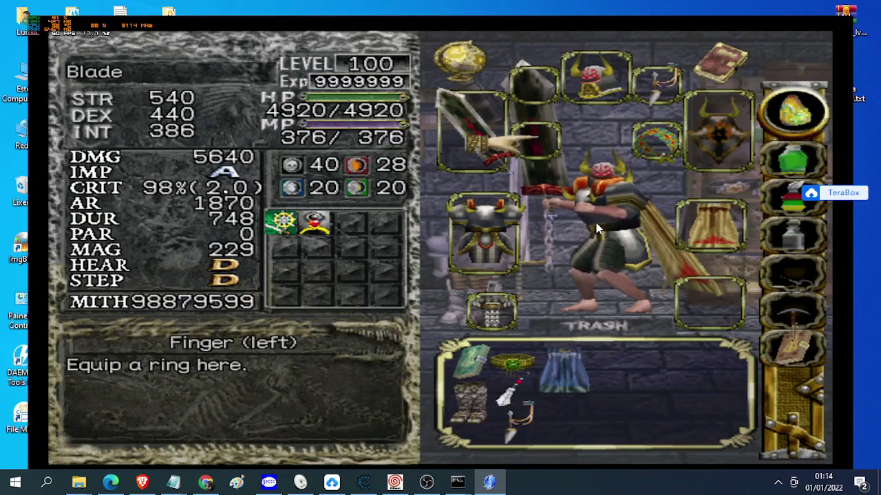
pyautogui.press('Down')
pyautogui.press('x')
pyautogui.press('Down')
pyautogui.press('x')
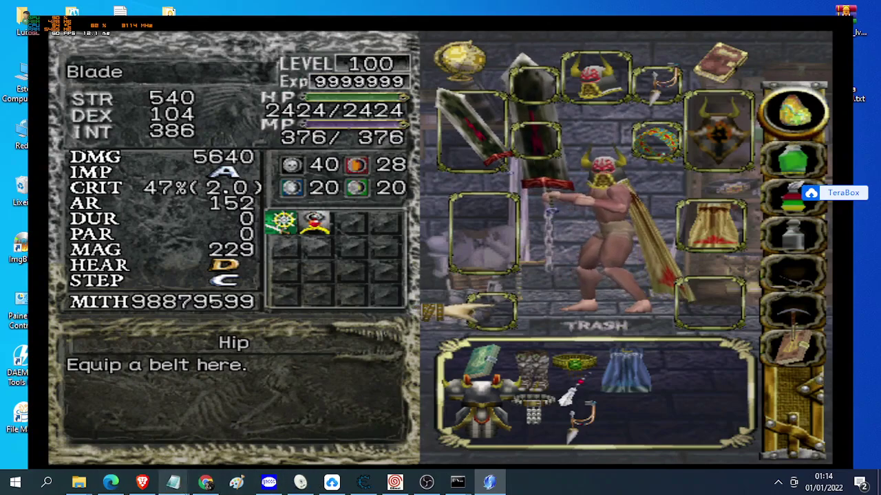
# Open WH_allgames.txt in Notepad and insert a block of blank lines above "page 66" at the very start
pyautogui.moveTo(173, 481)
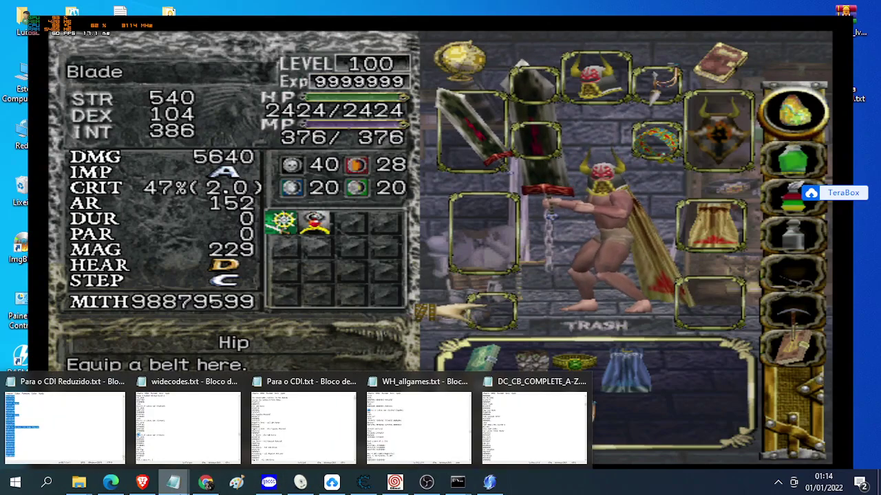
pyautogui.click(420, 413)
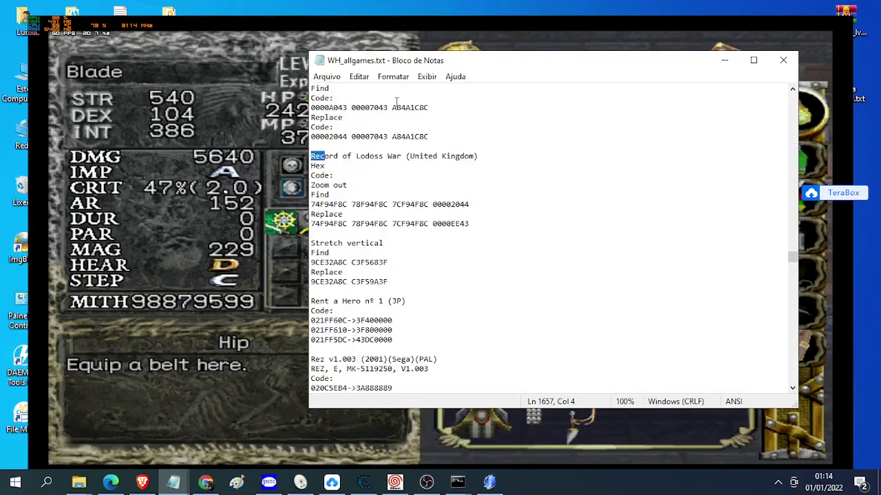
pyautogui.moveTo(791, 269); pyautogui.dragTo(794, 109)
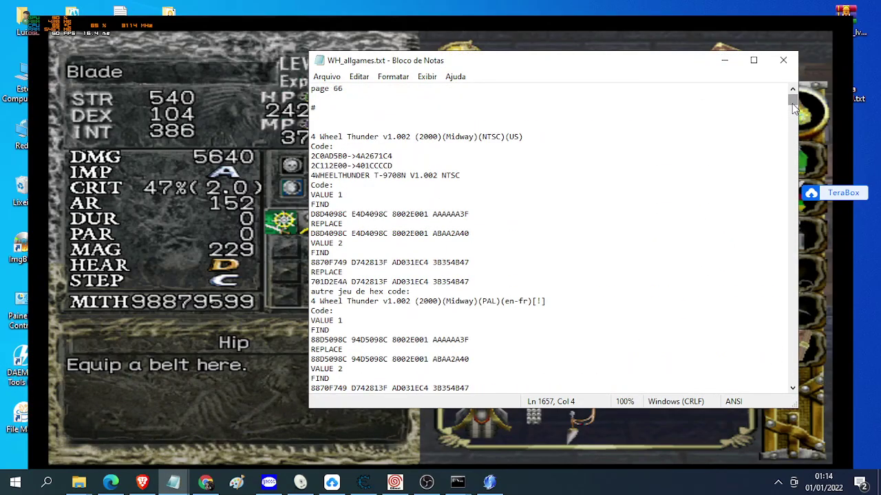
pyautogui.click(313, 90)
pyautogui.press('Return')
pyautogui.press('Return')
pyautogui.press('Return')
pyautogui.press('Return')
pyautogui.press('Return')
pyautogui.press('Return')
pyautogui.press('Return')
pyautogui.press('Return')
pyautogui.press('Return')
pyautogui.press('Return')
pyautogui.press('Return')
pyautogui.press('Return')
pyautogui.press('Return')
pyautogui.press('Return')
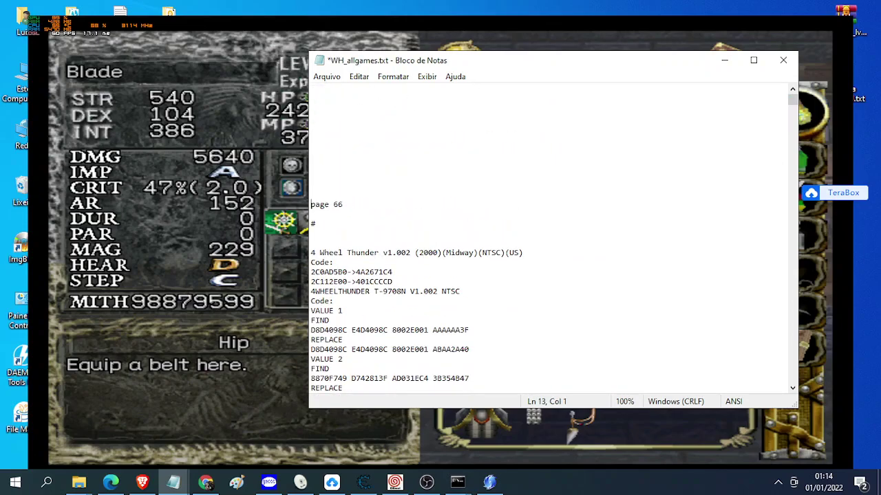
# Enter a long line of repeated capital Ks in the blank space above "page 66" and put the file out of view
pyautogui.press('Up')
pyautogui.click(347, 125)
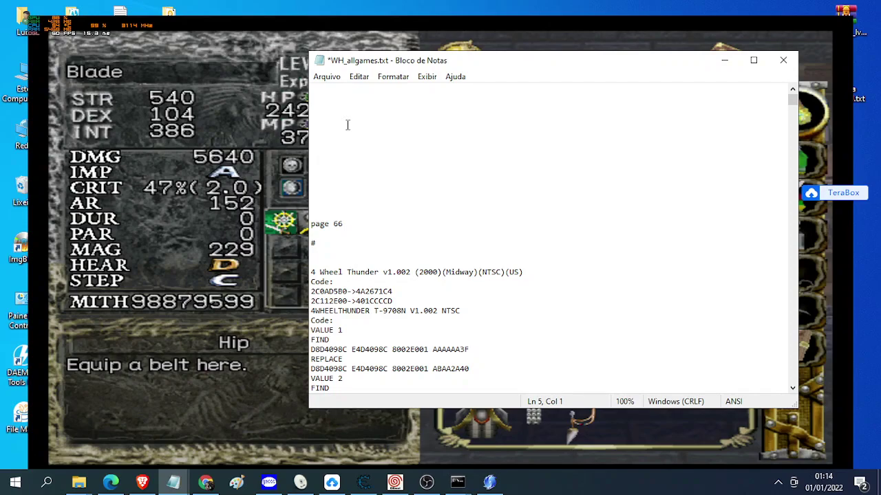
pyautogui.write('KKKKKKKKKKKKKKKKKKKKKKKKKKKKKKKKKKKKKKKKKKKKKKKKK KKKKKK')
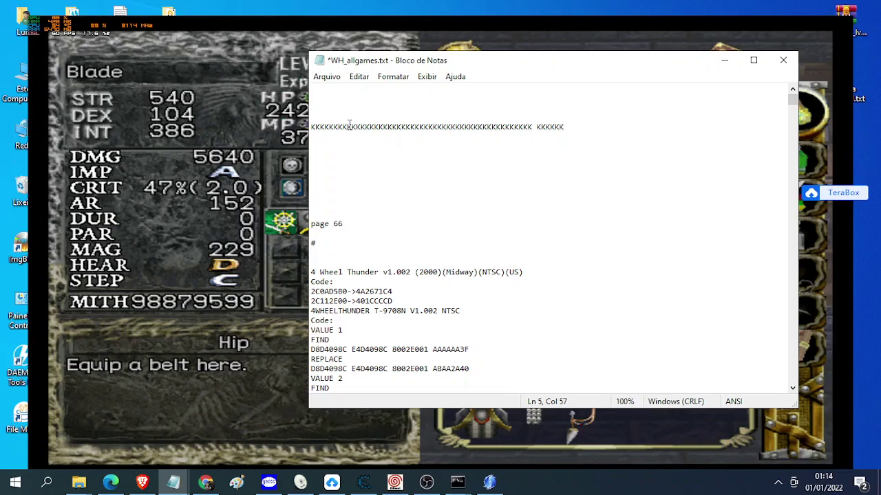
pyautogui.click(724, 61)
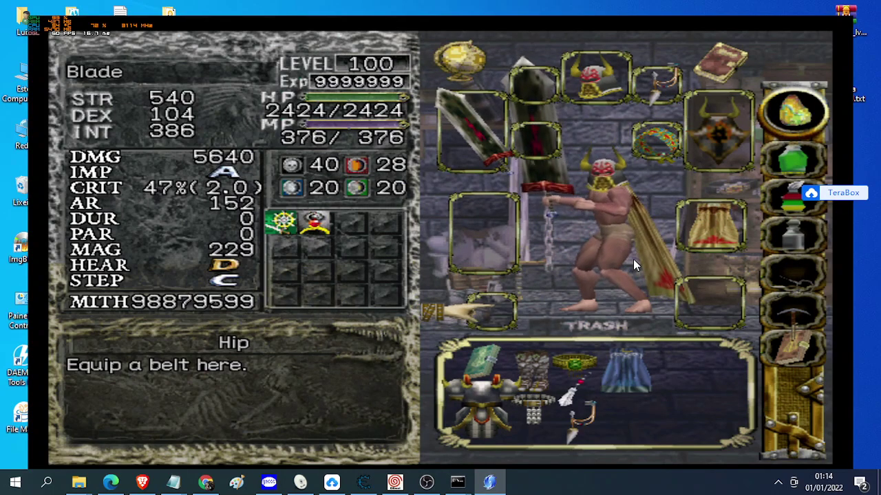
# Quit redream and switch to the demul game window with Cheat Engine beside it
pyautogui.press('Escape')
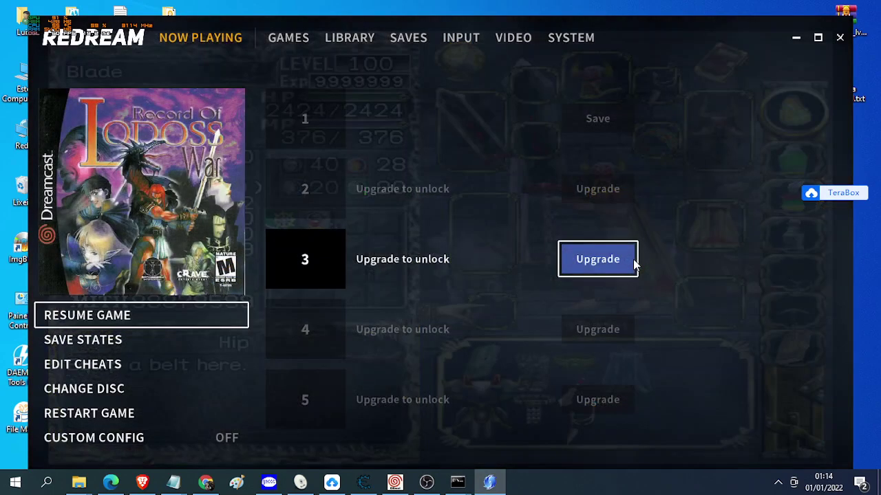
pyautogui.click(841, 38)
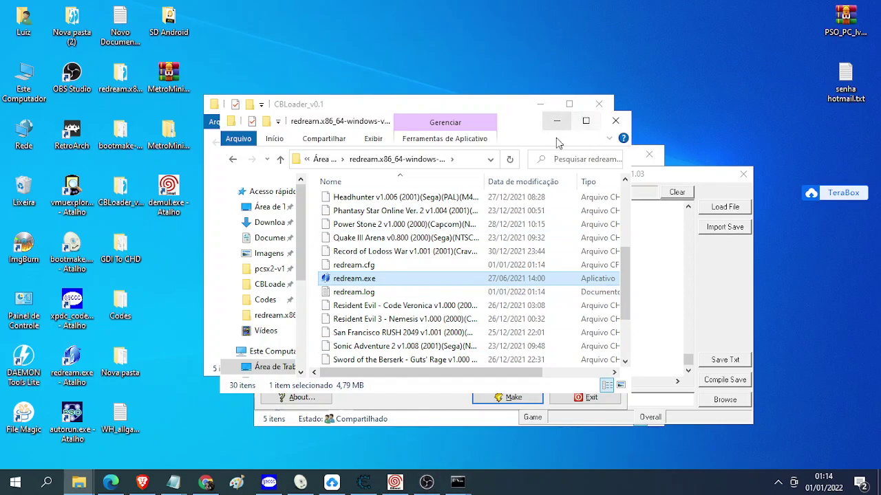
pyautogui.click(392, 485)
pyautogui.click(363, 484)
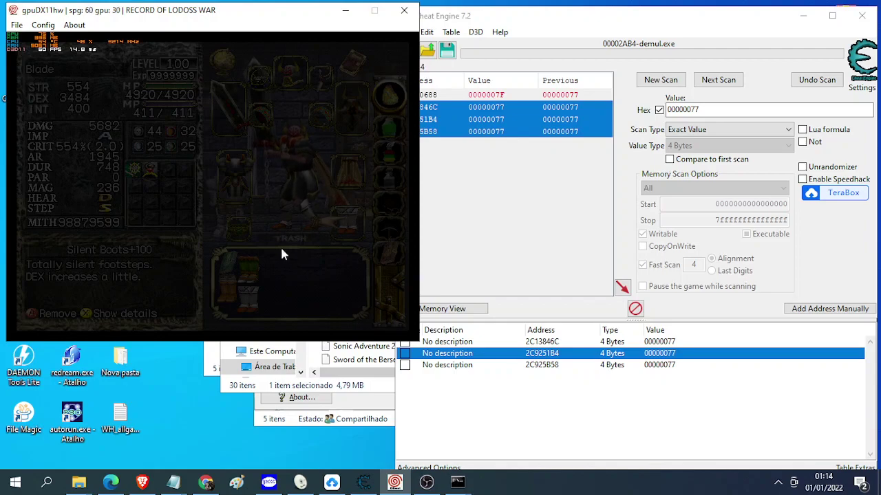
pyautogui.press('Return')
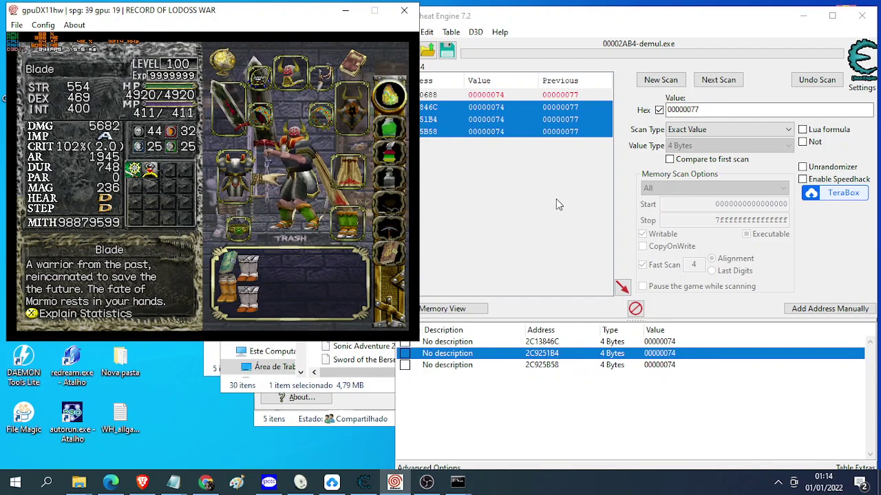
# Show address 2C9251B4 in Cheat Engine's Memory Viewer and remove the Speed Ring from the character's right finger
pyautogui.rightClick(537, 354)
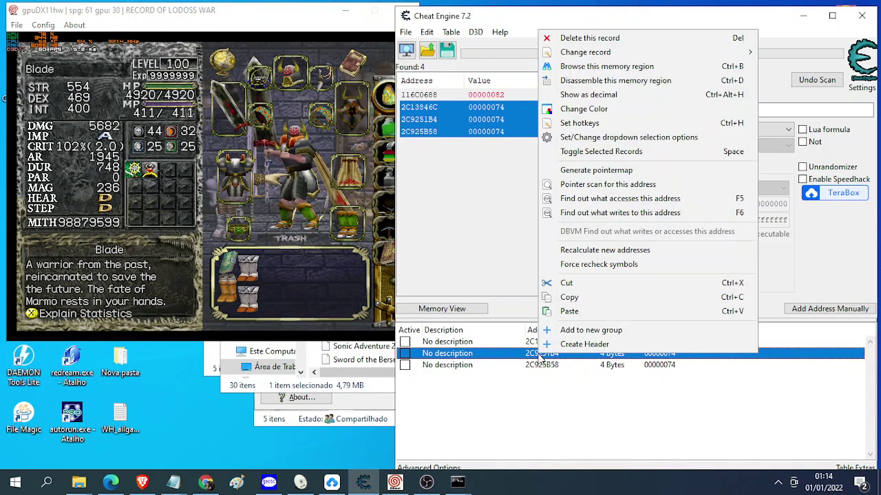
pyautogui.click(614, 80)
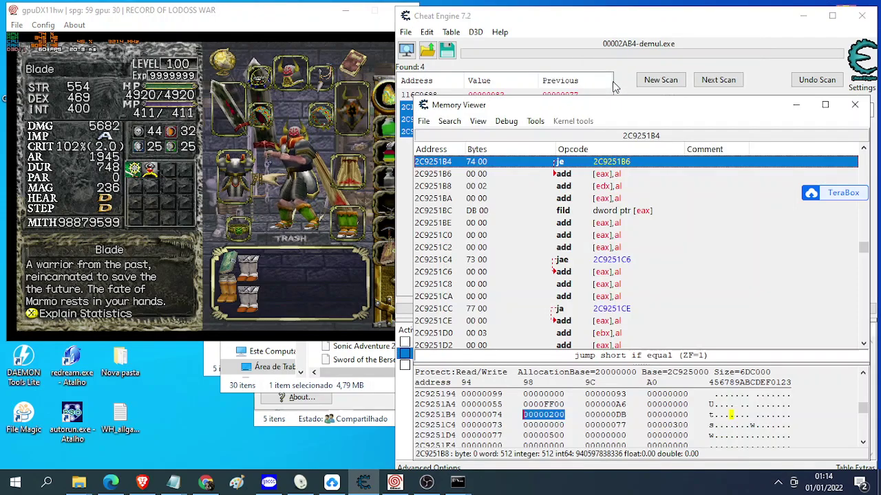
pyautogui.click(332, 213)
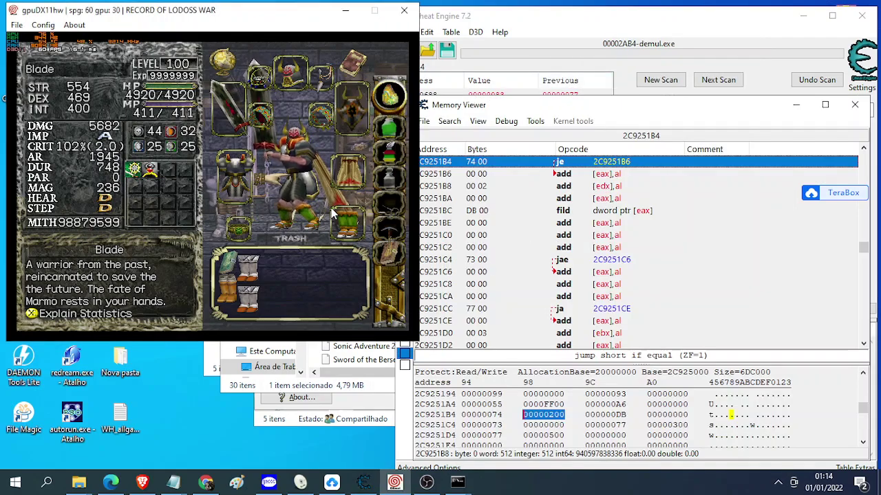
pyautogui.press('Up')
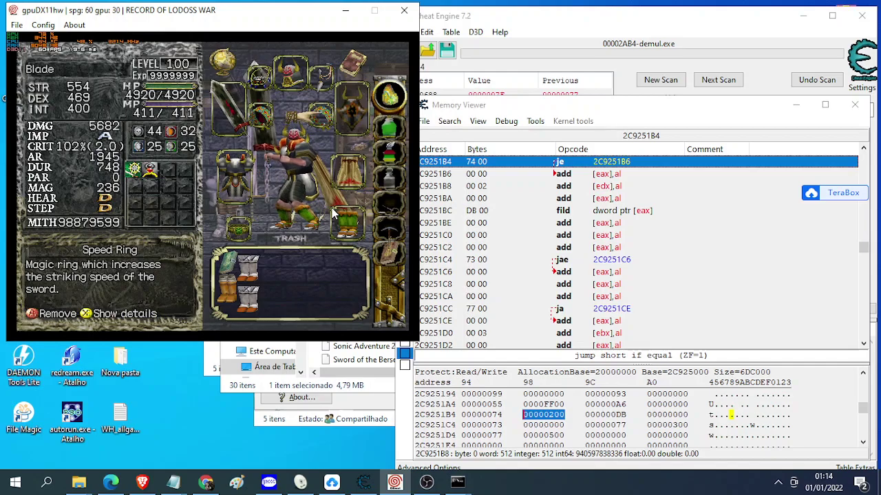
pyautogui.press('z')
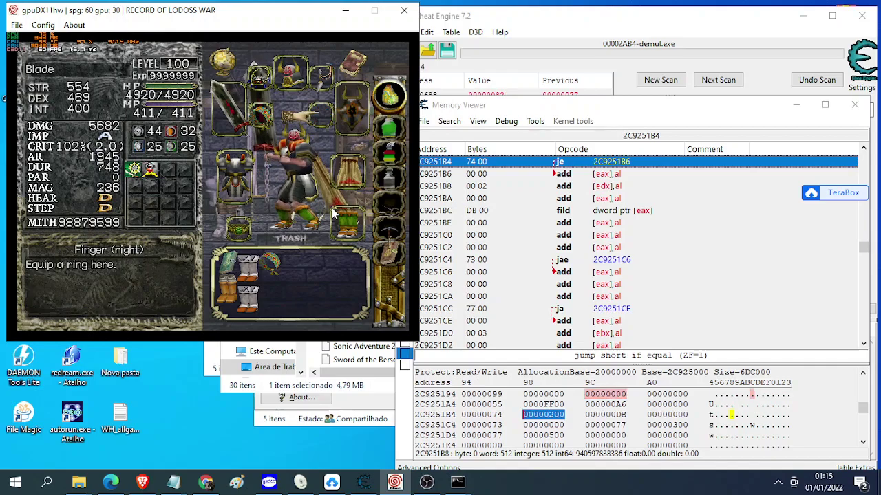
pyautogui.scroll(2, 563, 385)
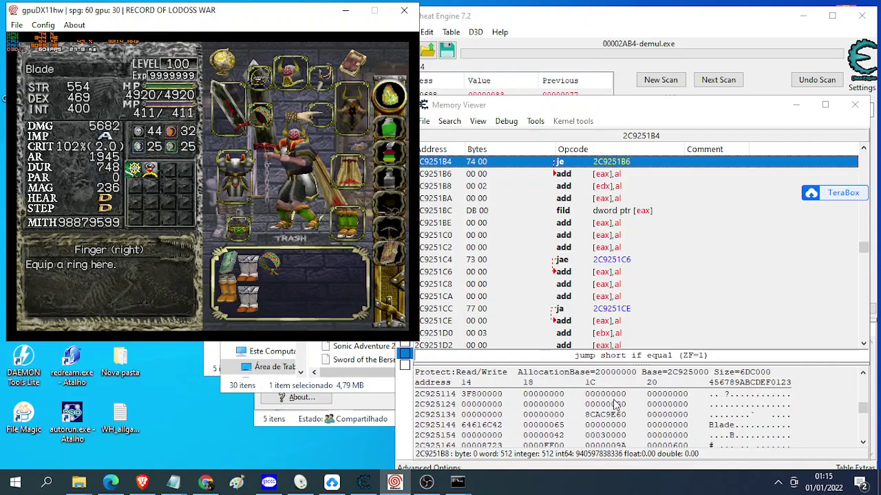
# Move Speed Ring+4 from the left finger slot to the right finger slot
pyautogui.press('Left')
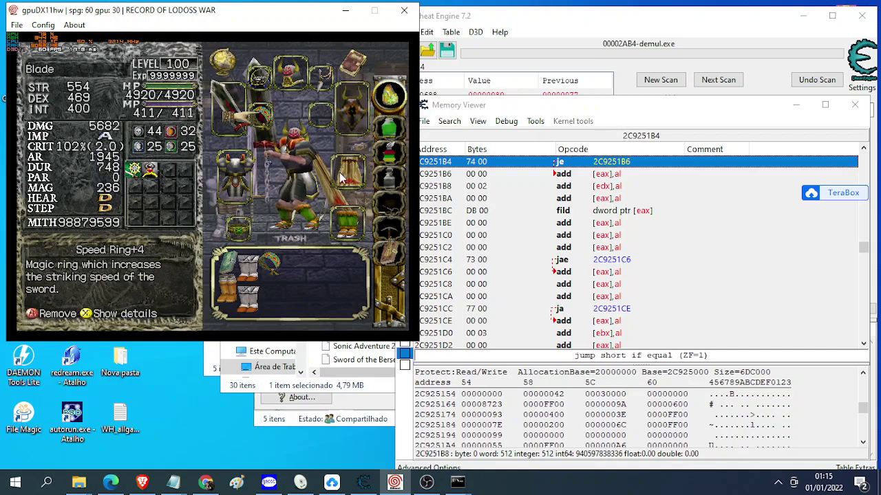
pyautogui.press('z')
pyautogui.press('Down')
pyautogui.press('Down')
pyautogui.press('Down')
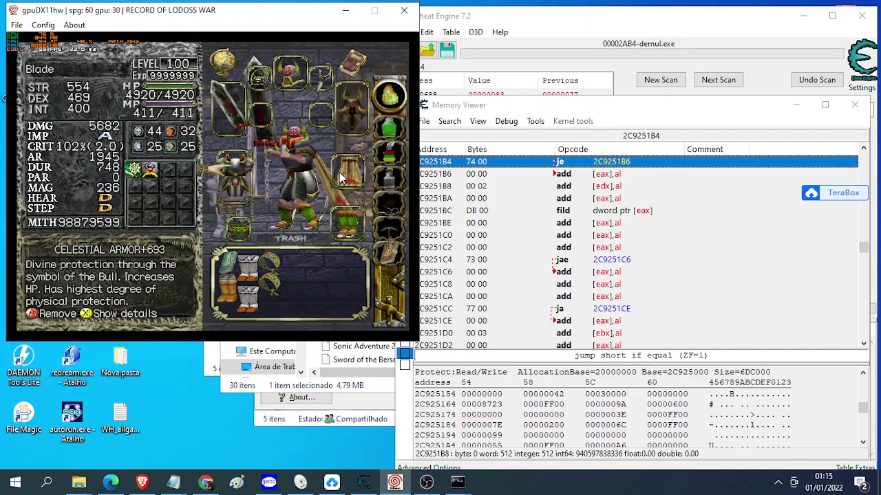
pyautogui.press('Right')
pyautogui.press('Right')
pyautogui.press('x')
pyautogui.press('Down')
pyautogui.press('x')
pyautogui.press('Right')
pyautogui.press('z')
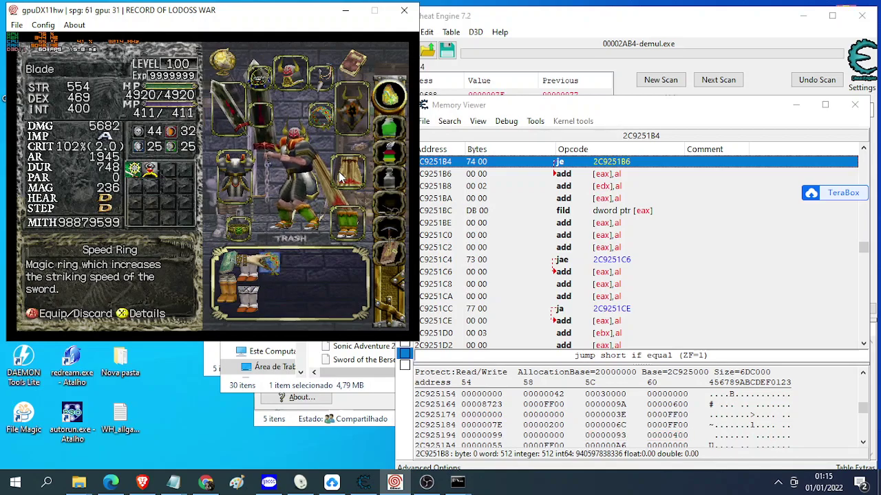
# Set the memory value at 2C9251A0 to 00006400 and check the ring in the right finger slot
pyautogui.click(620, 432)
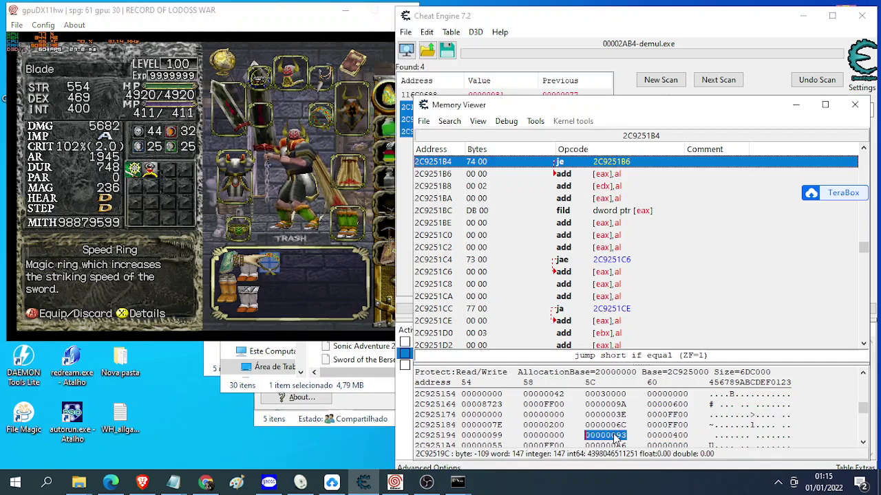
pyautogui.scroll(-1, 619, 430)
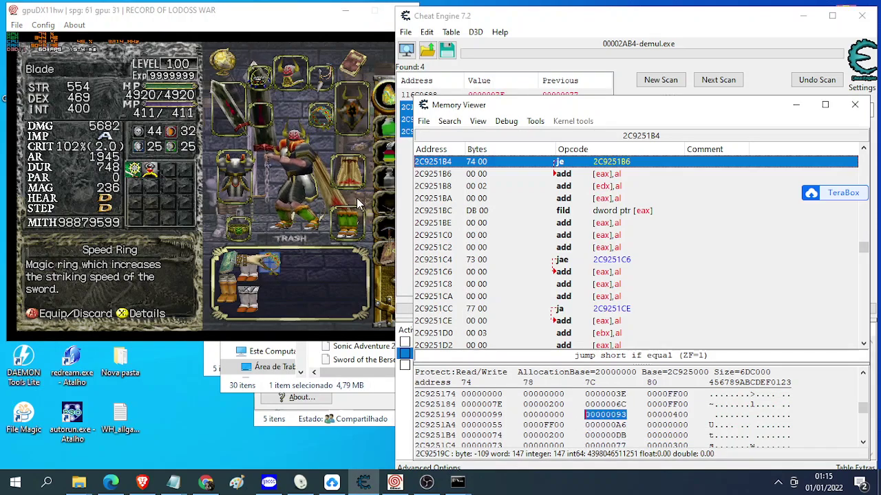
pyautogui.click(671, 416)
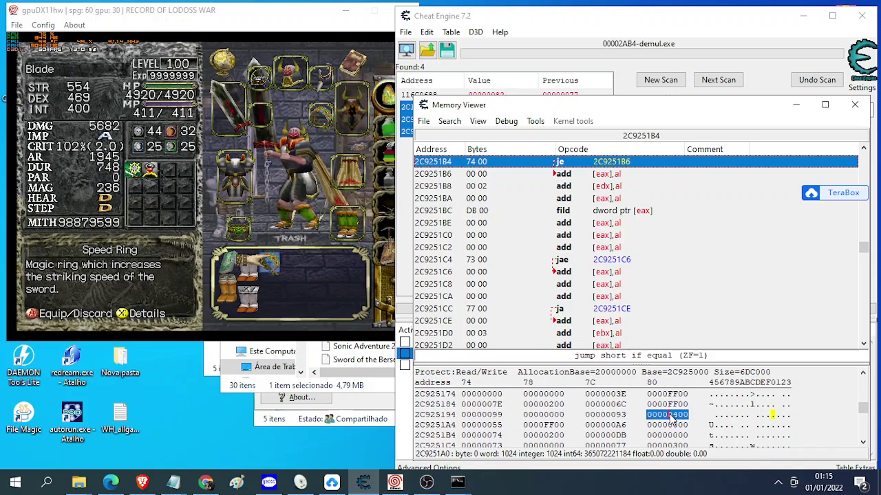
pyautogui.write('6')
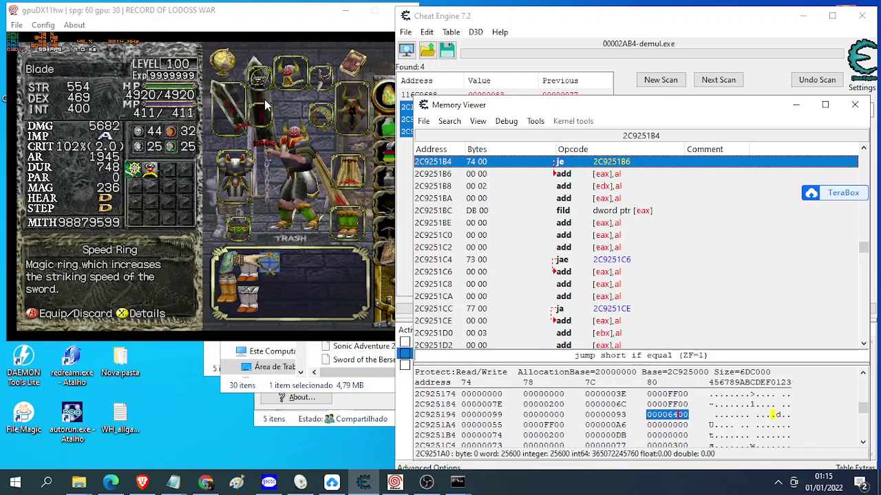
pyautogui.click(377, 114)
pyautogui.press('Up')
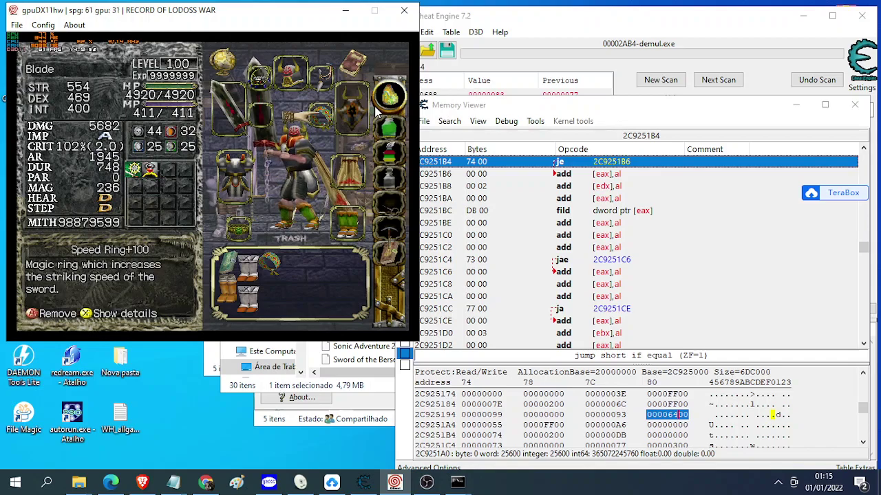
# Select the right-finger item value at 2C92519C and locate the Lodoss War Right Finger code in Para o CDI Reduzido.txt
pyautogui.click(604, 416)
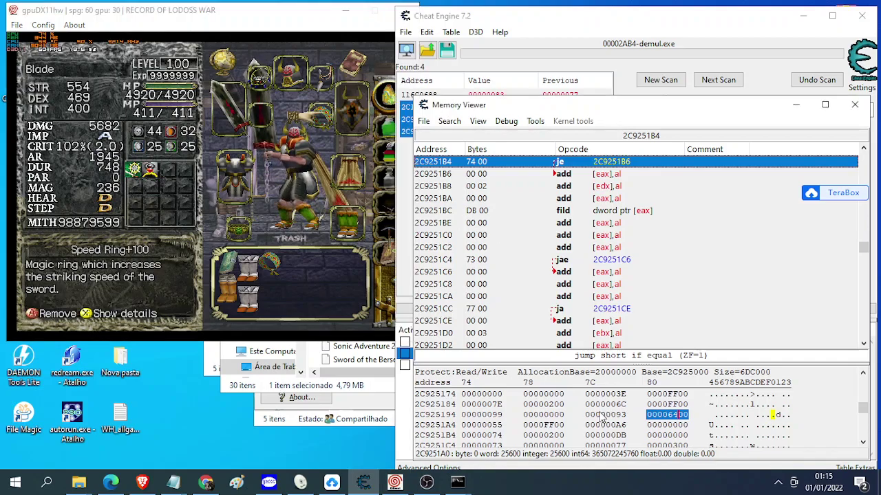
pyautogui.click(603, 414)
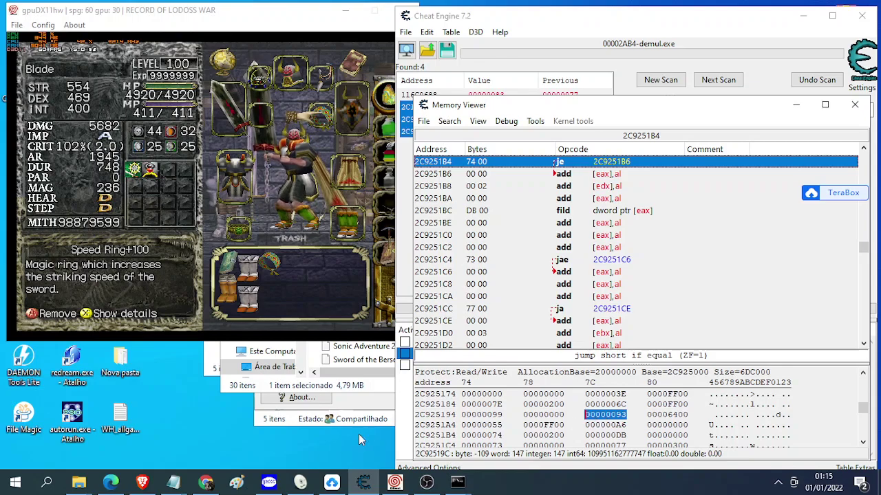
pyautogui.click(173, 484)
pyautogui.click(66, 426)
pyautogui.click(254, 261)
pyautogui.hotkey('ctrl', 'f')
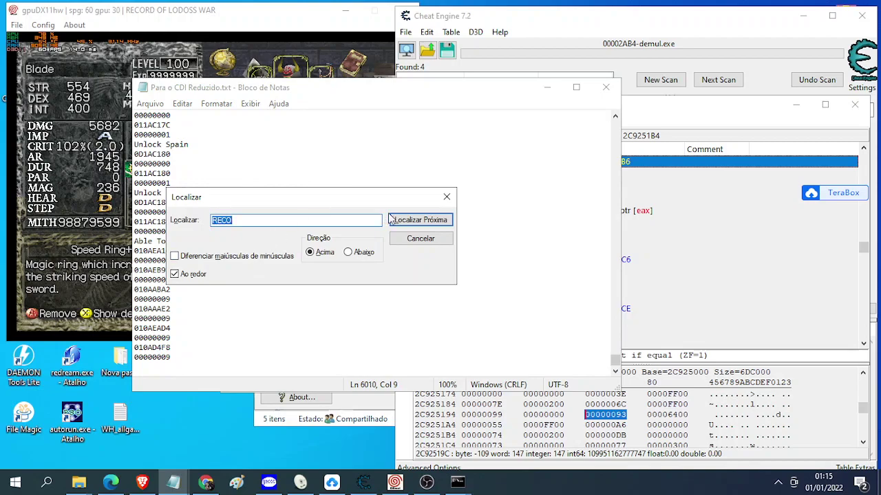
pyautogui.press('Return')
pyautogui.click(417, 241)
pyautogui.scroll(-20, 351, 255)
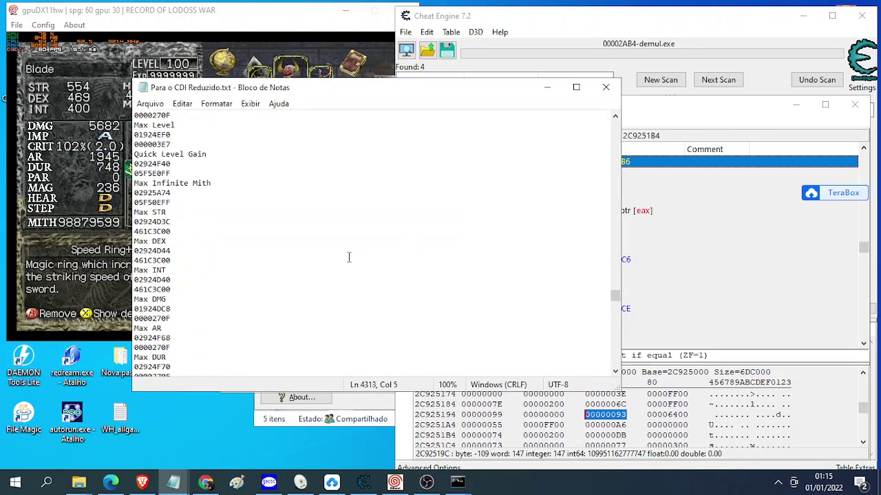
pyautogui.scroll(-5, 331, 266)
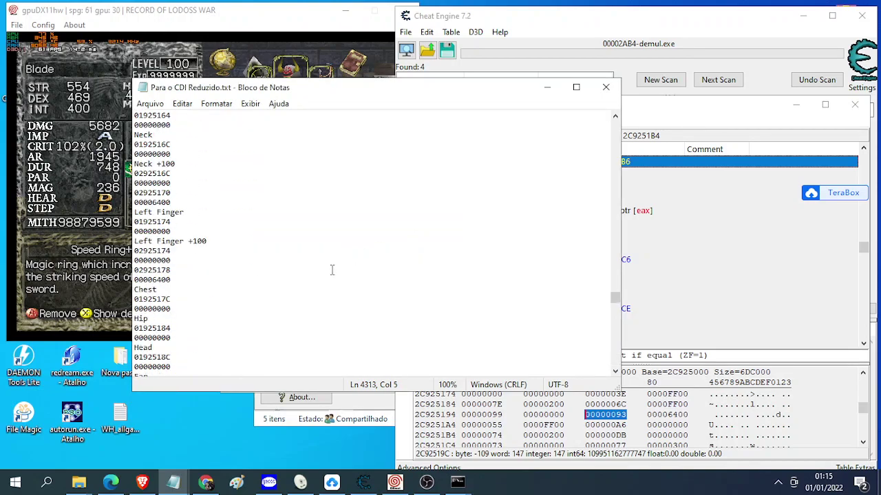
pyautogui.scroll(-2, 329, 270)
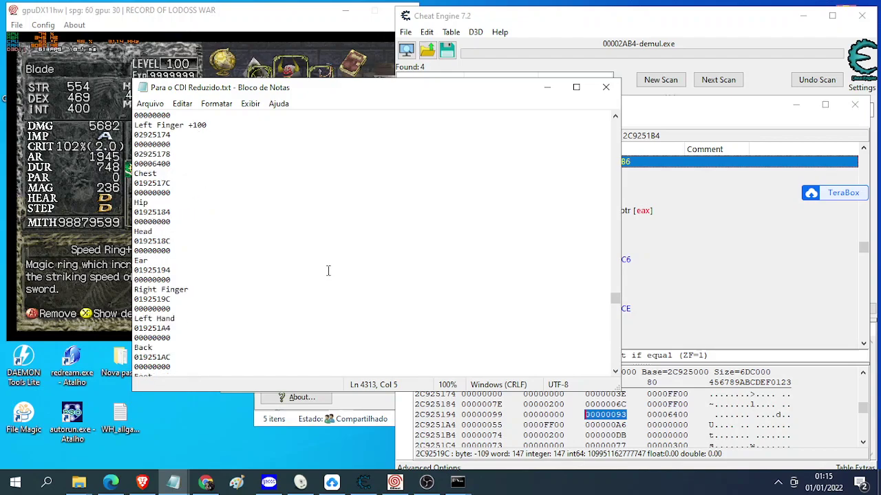
pyautogui.scroll(-2, 225, 250)
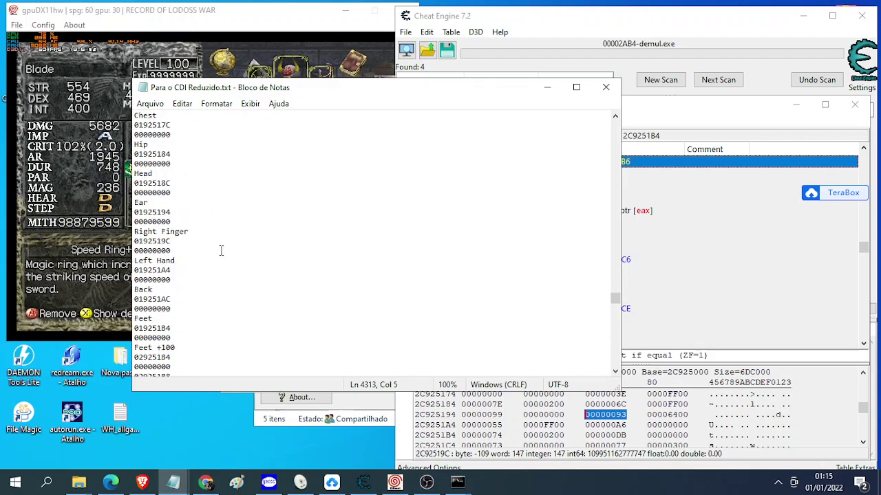
# Below the Right Finger code, add a Right Finger +100 entry with address 0292519C and value 00000093
pyautogui.click(189, 252)
pyautogui.press('Return')
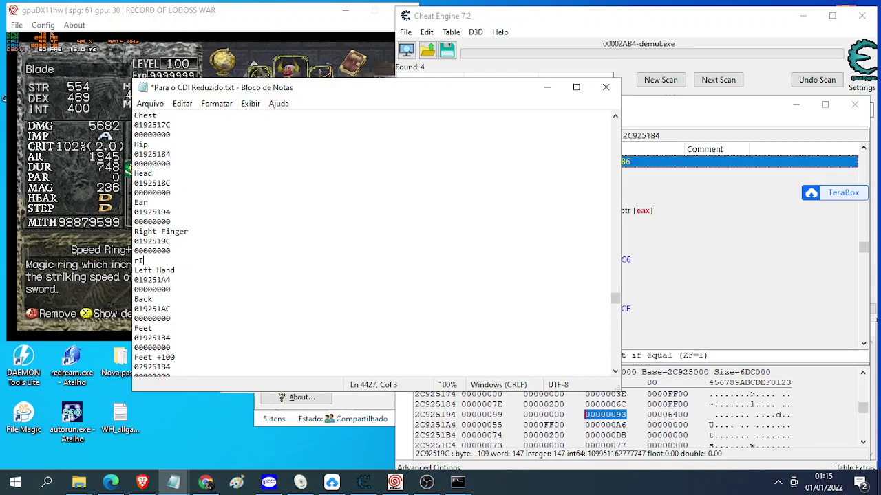
pyautogui.write('ight Finger +')
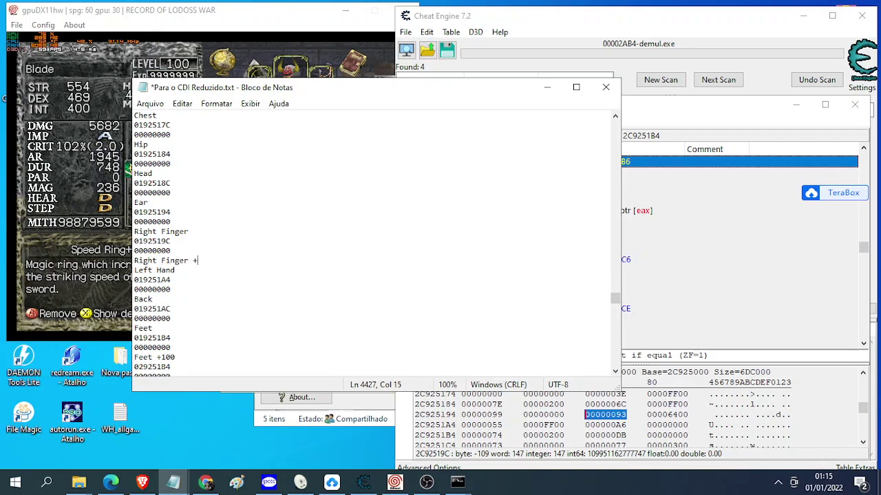
pyautogui.write('100')
pyautogui.press('Return')
pyautogui.press('Return')
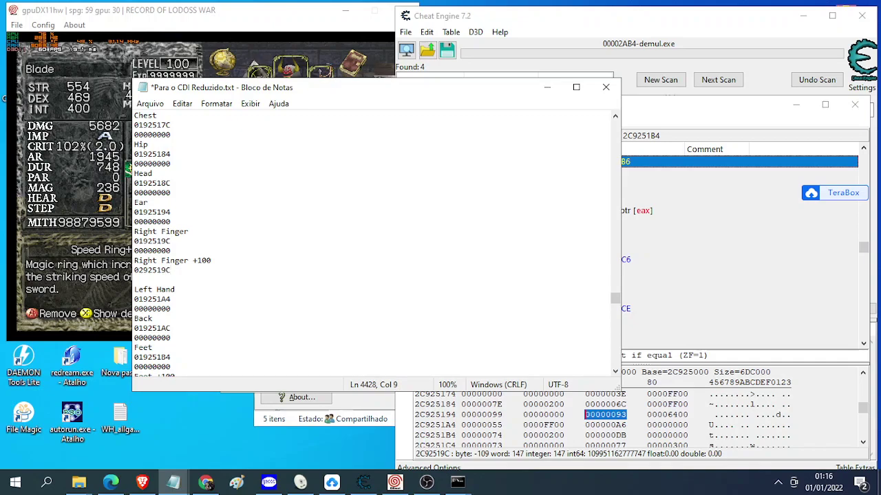
pyautogui.press('Return')
pyautogui.write('00000093')
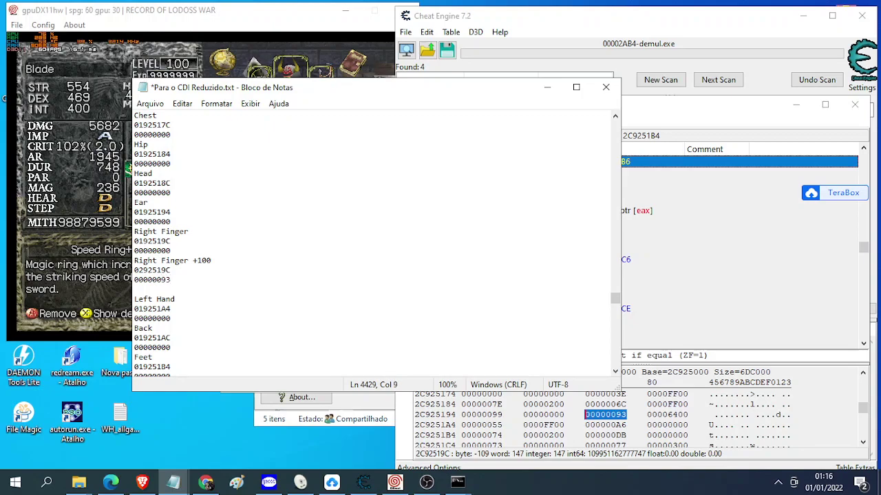
pyautogui.press('Return')
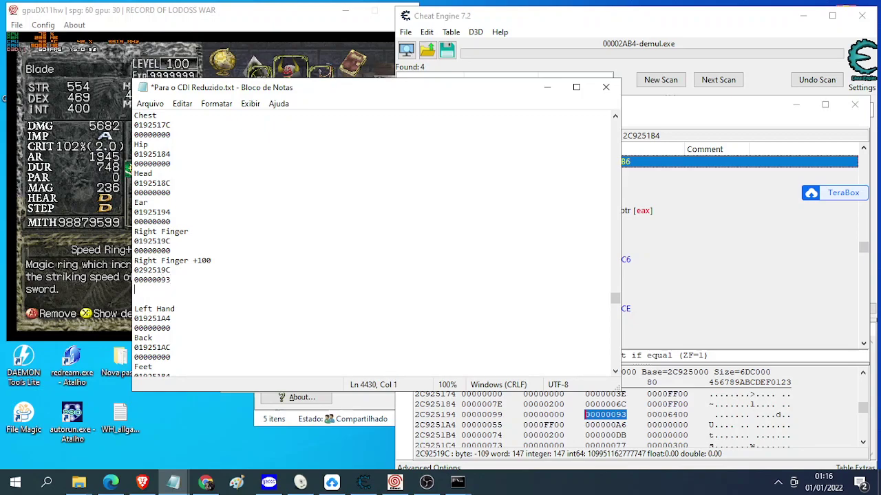
# Complete the Right Finger +100 entry with address 029251A0 and value 00006400, and remove the blank line before Left Hand
pyautogui.click(663, 415)
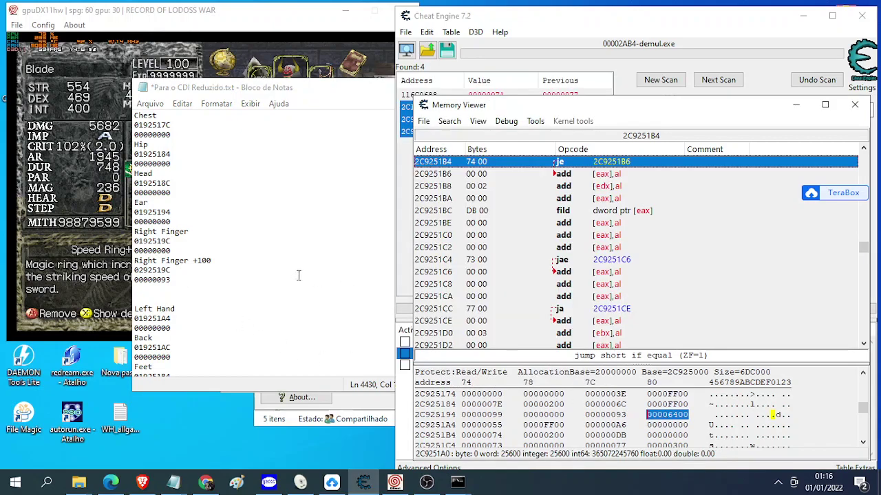
pyautogui.click(156, 290)
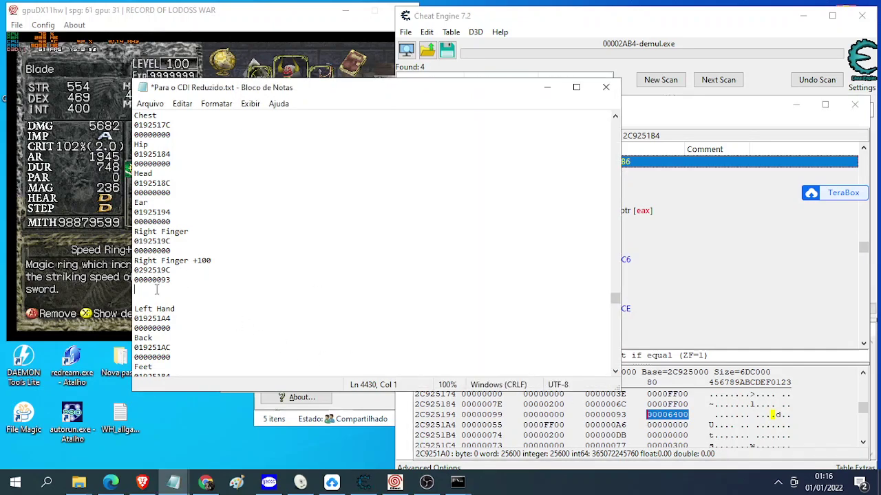
pyautogui.write('029251A0')
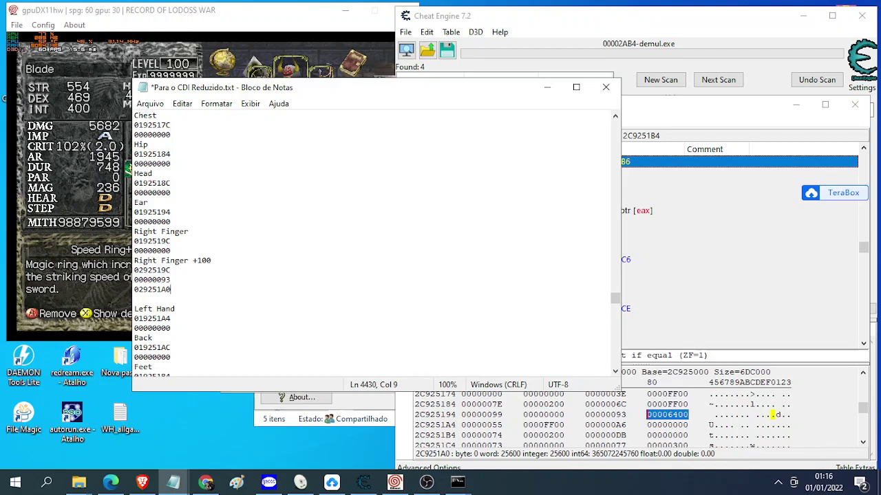
pyautogui.press('Return')
pyautogui.write('00')
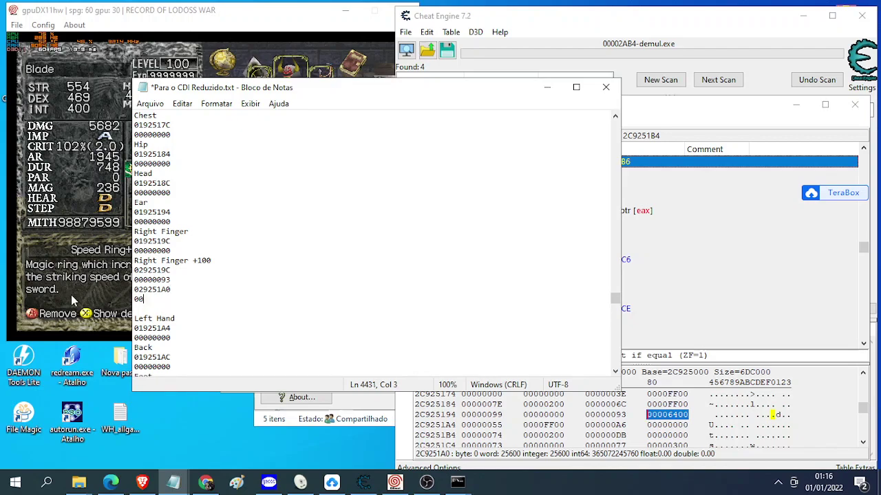
pyautogui.write('006400')
pyautogui.press('Delete')
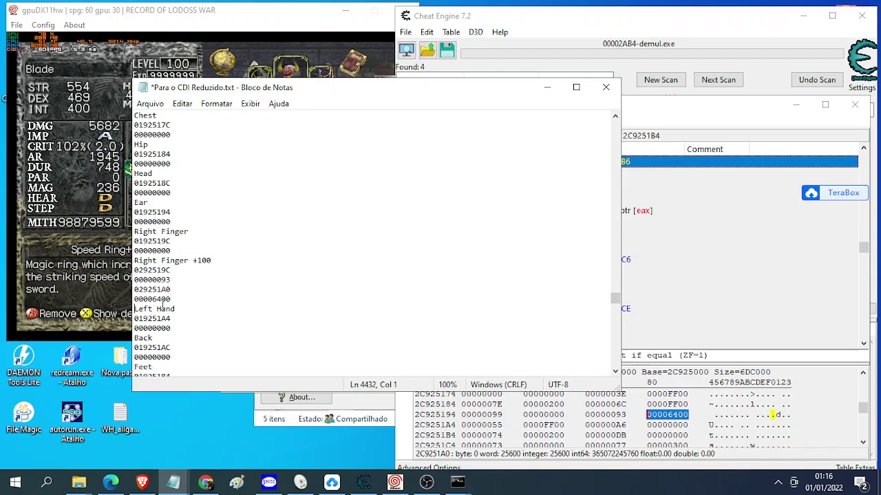
# Highlight the digits 93 in the new code and look up 93 Speed Ring in the browser's Lodoss War item list
pyautogui.moveTo(162, 279); pyautogui.dragTo(171, 280)
pyautogui.click(142, 482)
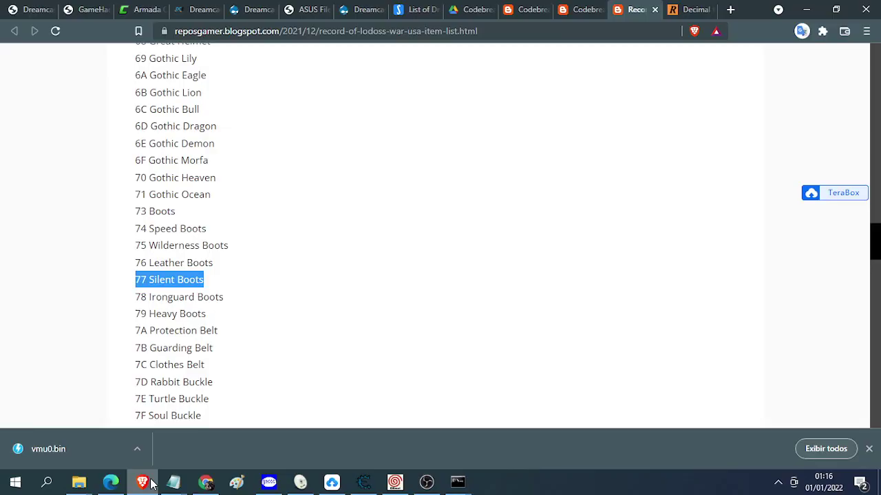
pyautogui.scroll(-5, 248, 313)
pyautogui.scroll(-4, 249, 311)
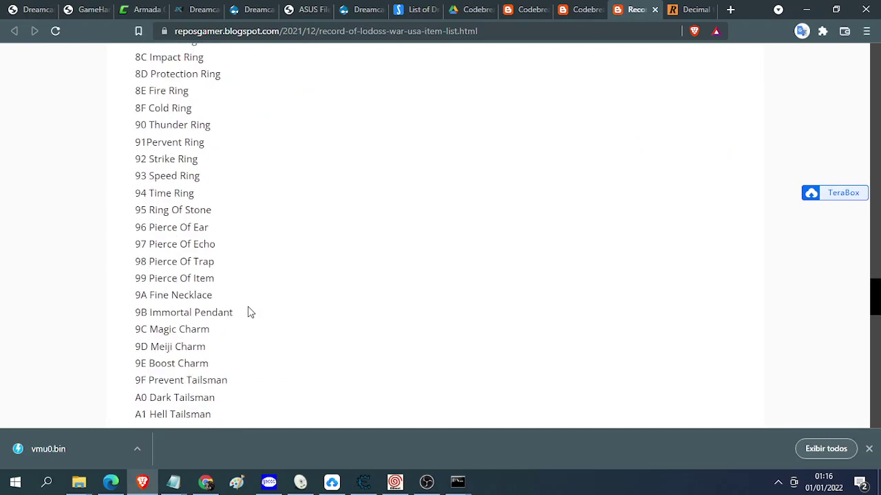
pyautogui.scroll(2, 227, 289)
pyautogui.moveTo(134, 247); pyautogui.dragTo(205, 241)
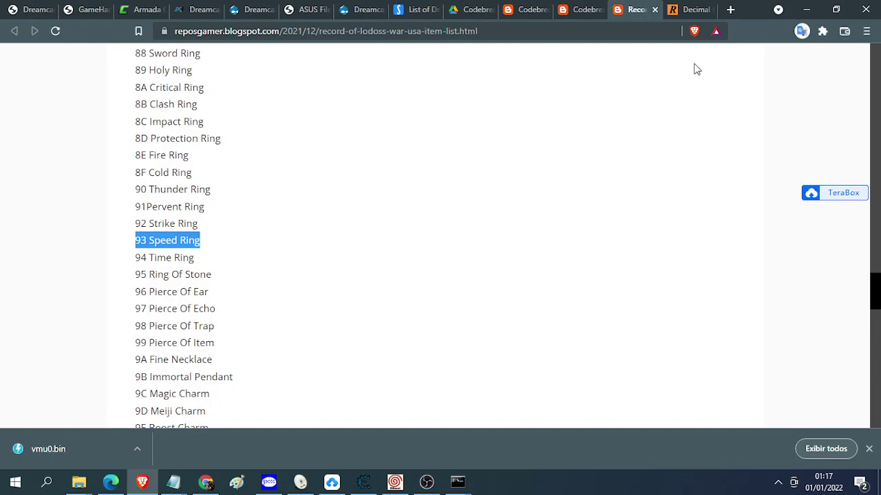
pyautogui.click(806, 13)
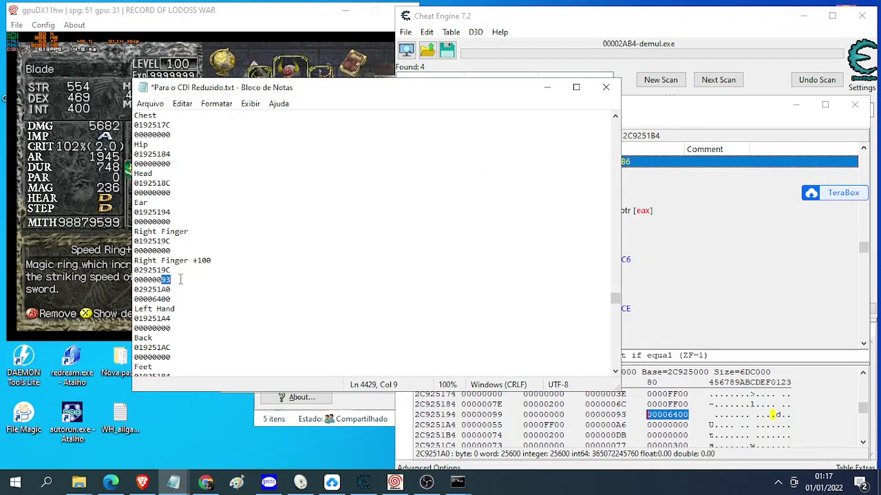
# Save Para o CDI Reduzido.txt and locate the Left Hand and Back codes below the new entry
pyautogui.click(160, 112)
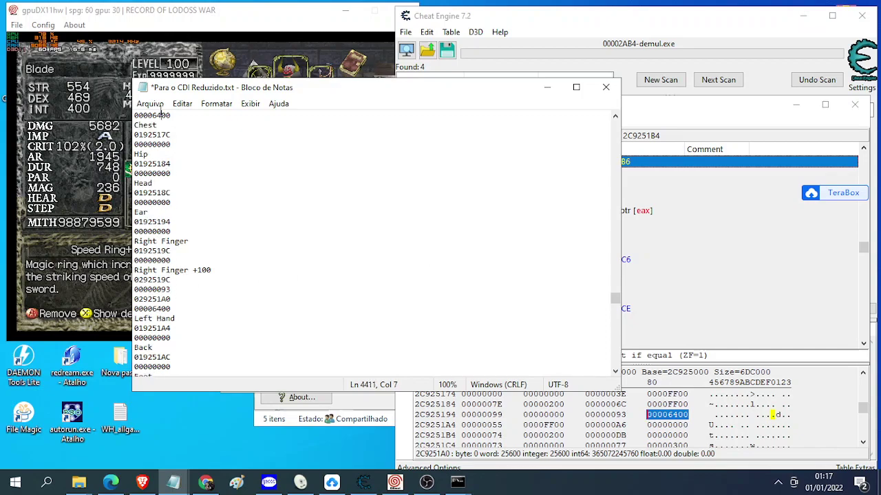
pyautogui.click(150, 104)
pyautogui.click(174, 161)
pyautogui.scroll(-3, 296, 249)
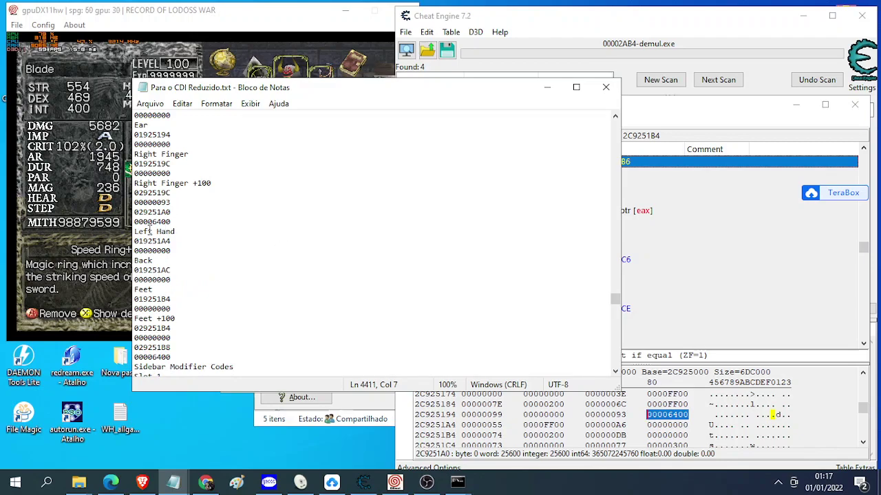
pyautogui.moveTo(135, 236); pyautogui.dragTo(172, 245)
pyautogui.click(176, 247)
pyautogui.click(180, 279)
# Switch to demul, reload the saved game state and select the Fire Coat in the character's back slot
pyautogui.click(290, 78)
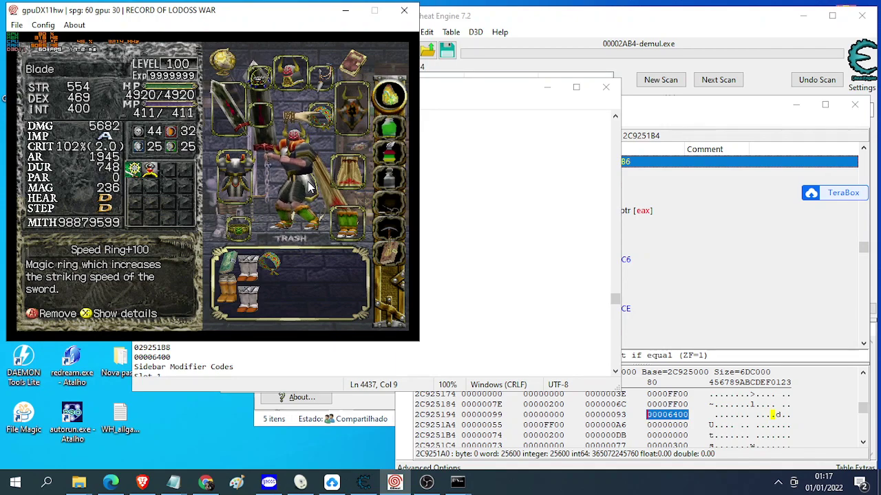
pyautogui.press('F7')
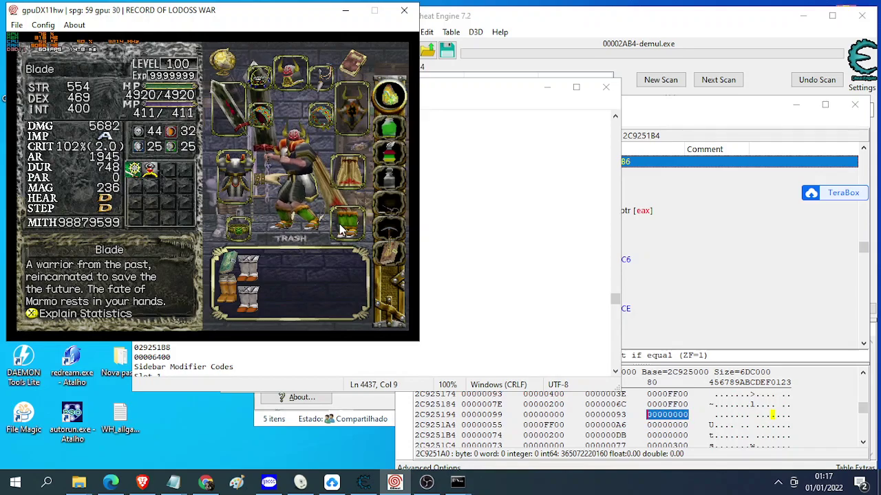
pyautogui.click(459, 204)
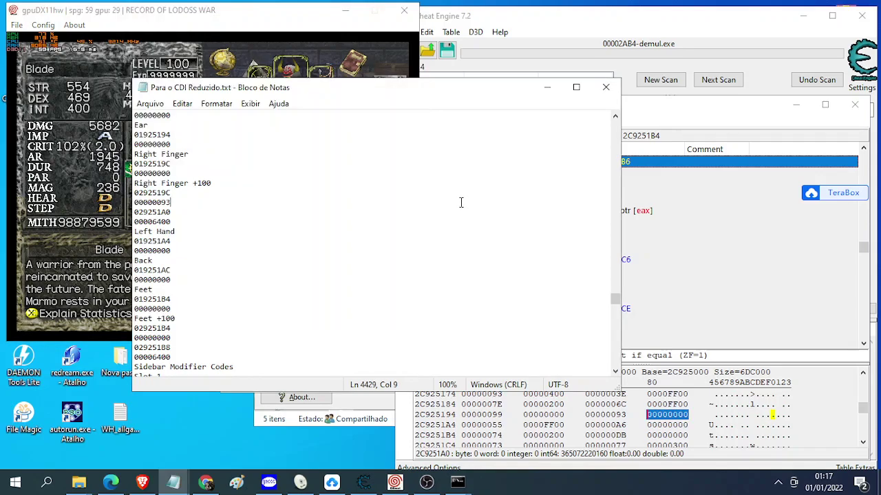
pyautogui.click(249, 62)
pyautogui.press('Right')
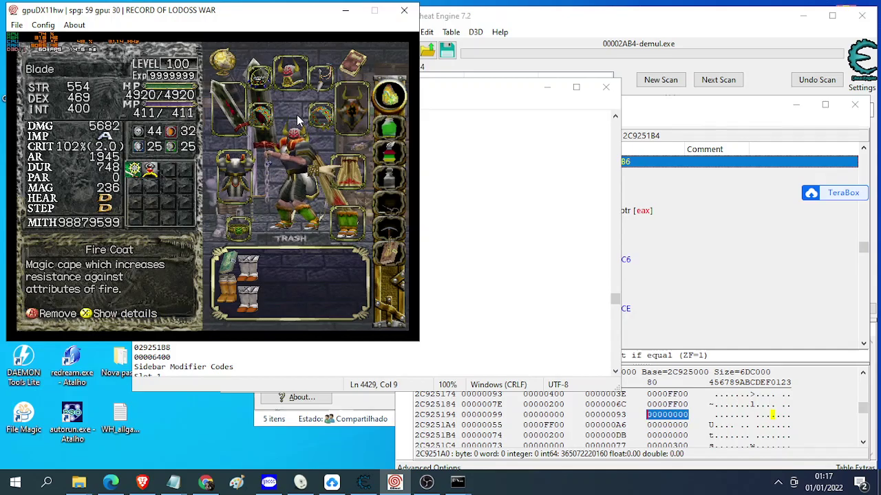
# Take the Soul Cape+5 out of the storage chest and return to the back slot on the equipment screen
pyautogui.press('x')
pyautogui.press('Left')
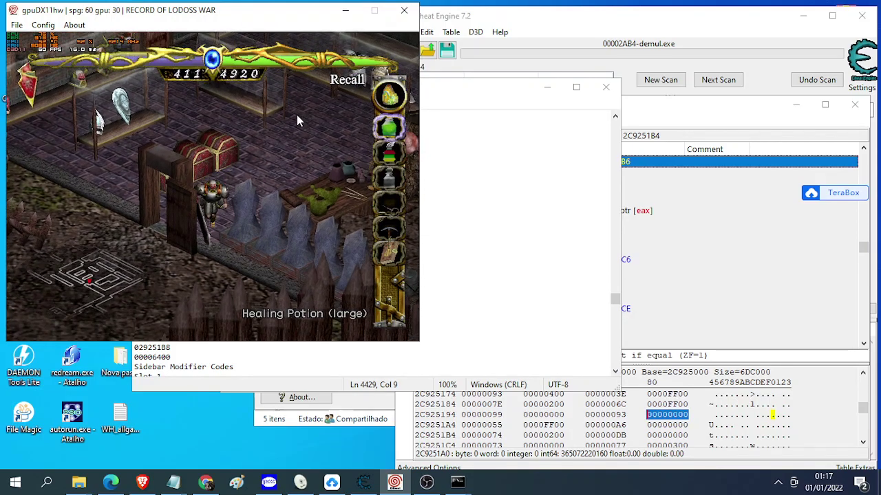
pyautogui.press('z')
pyautogui.press('Left')
pyautogui.press('Right')
pyautogui.press('Right')
pyautogui.press('Right')
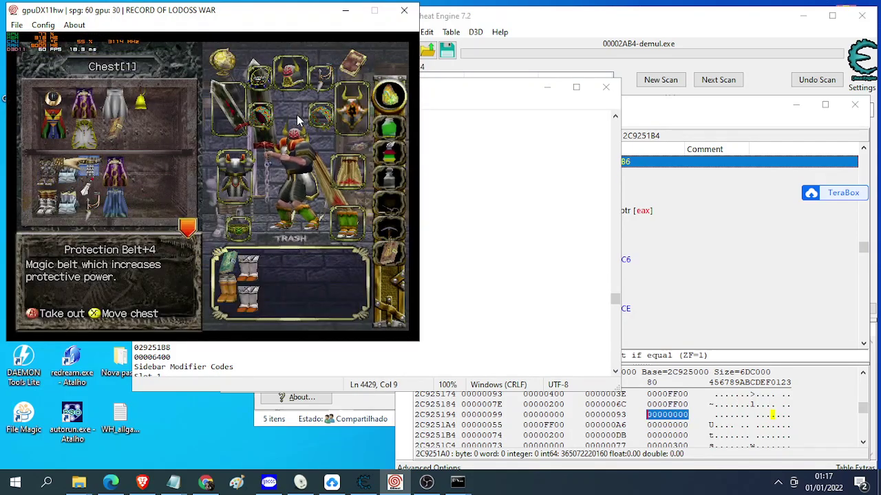
pyautogui.press('Right')
pyautogui.press('Escape')
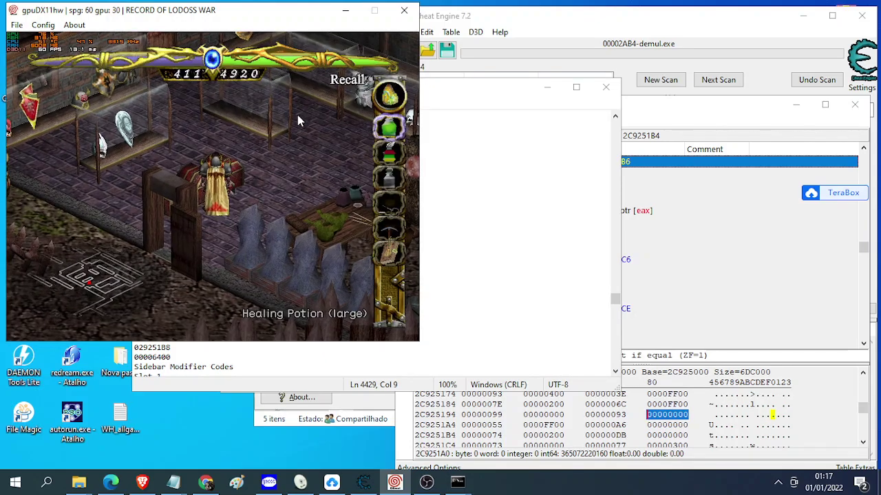
pyautogui.press('Return')
pyautogui.press('Right')
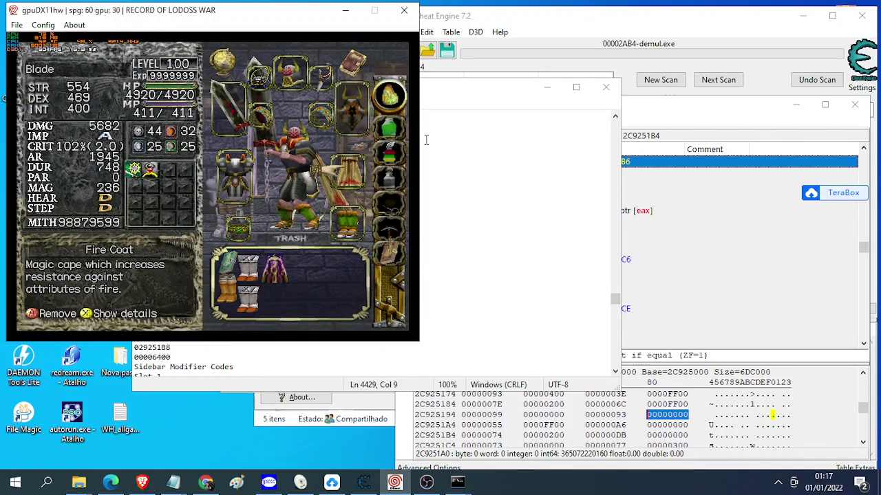
# Show address 2C9251B4 in Cheat Engine's Memory Viewer and remove the Fire Coat from the character's back
pyautogui.click(599, 18)
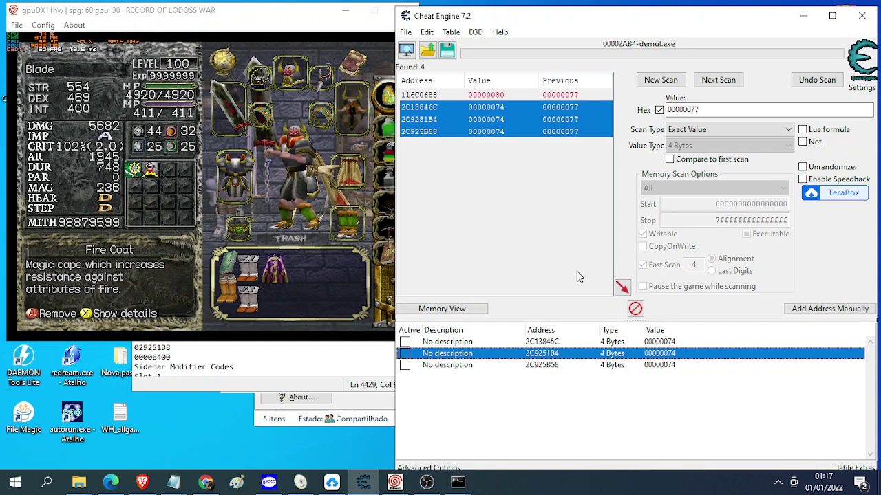
pyautogui.rightClick(554, 355)
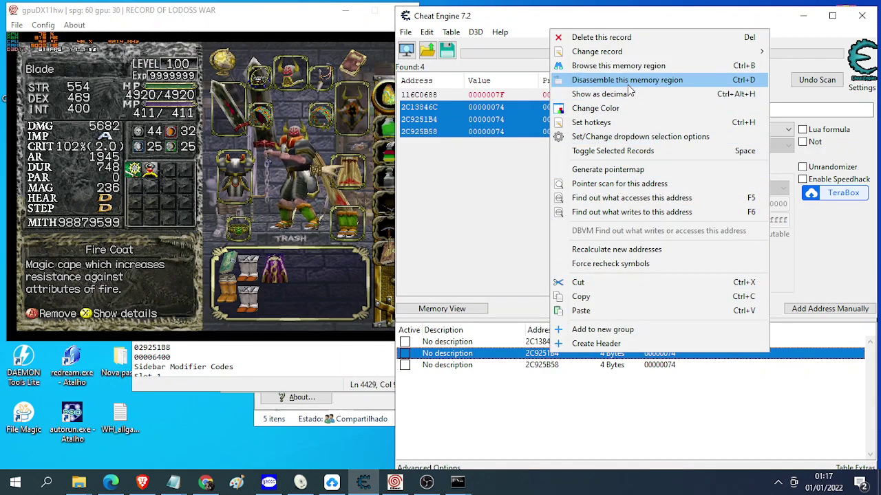
pyautogui.click(620, 78)
pyautogui.click(344, 179)
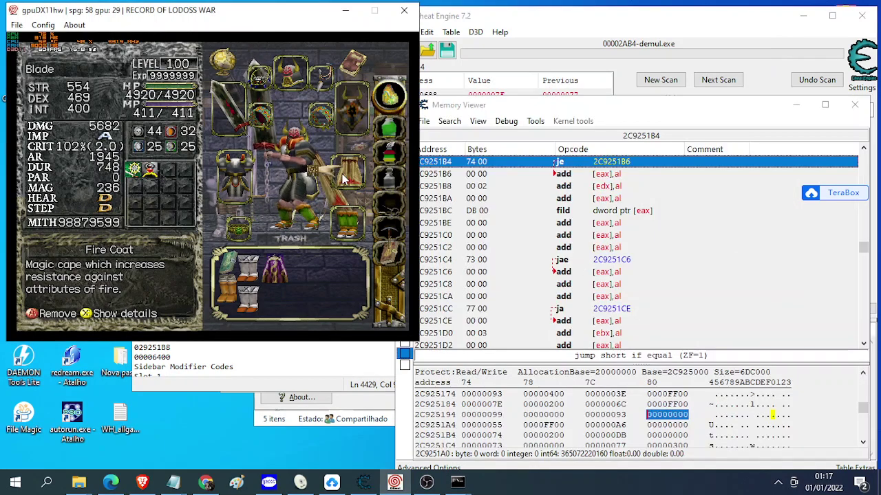
pyautogui.click(344, 179)
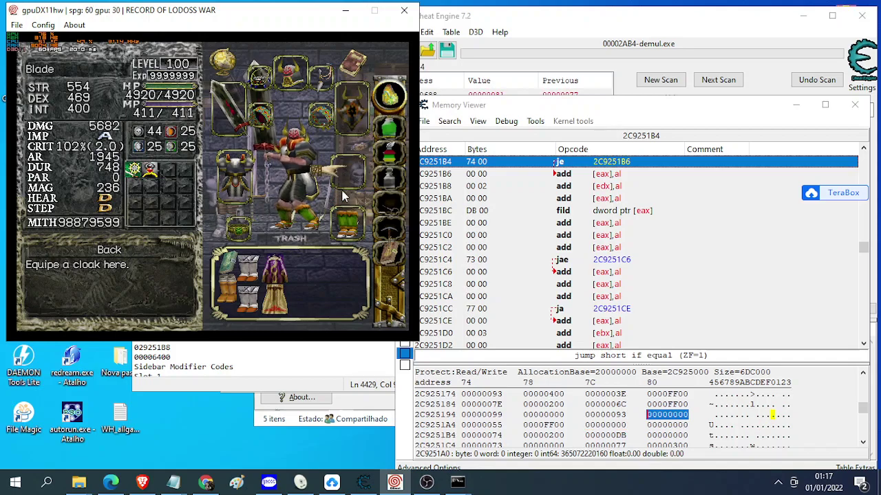
# Equip the Soul Cape+5 from the inventory in the back slot
pyautogui.press('Down')
pyautogui.press('Right')
pyautogui.press('Right')
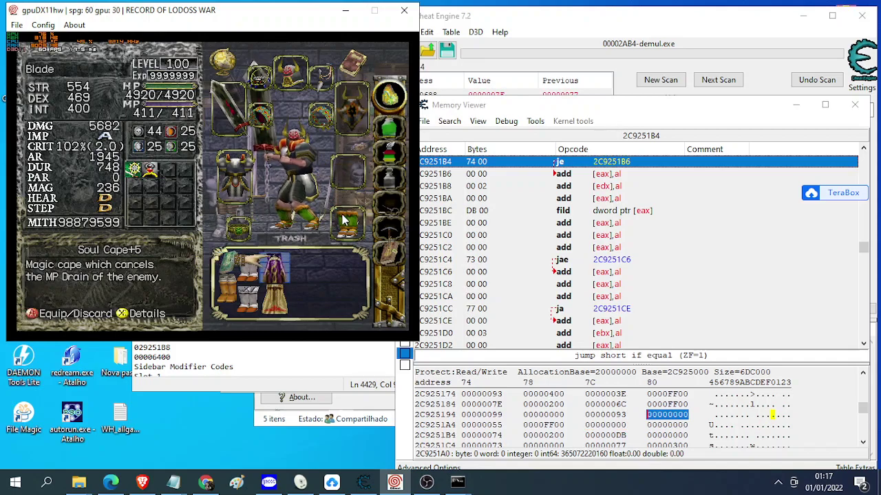
pyautogui.press('z')
pyautogui.press('z')
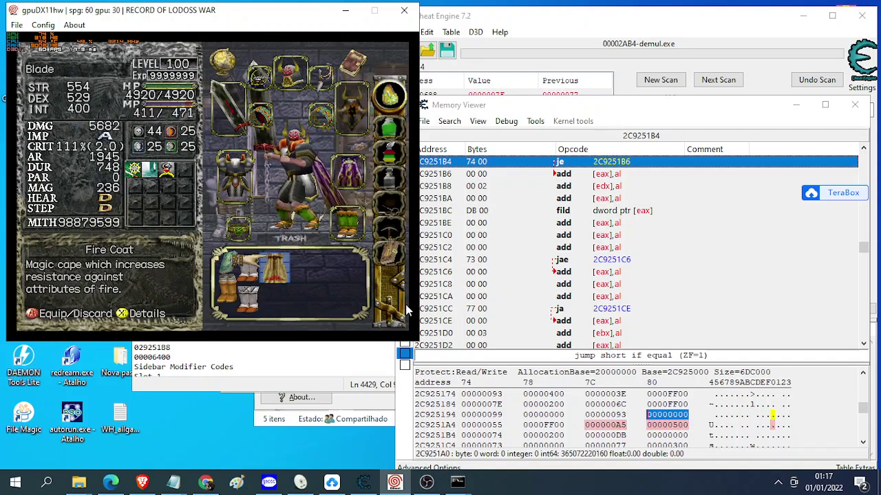
# Select the equipped Soul Cape in the back slot and set the memory value at 2C9251B0 to 00006400
pyautogui.click(669, 424)
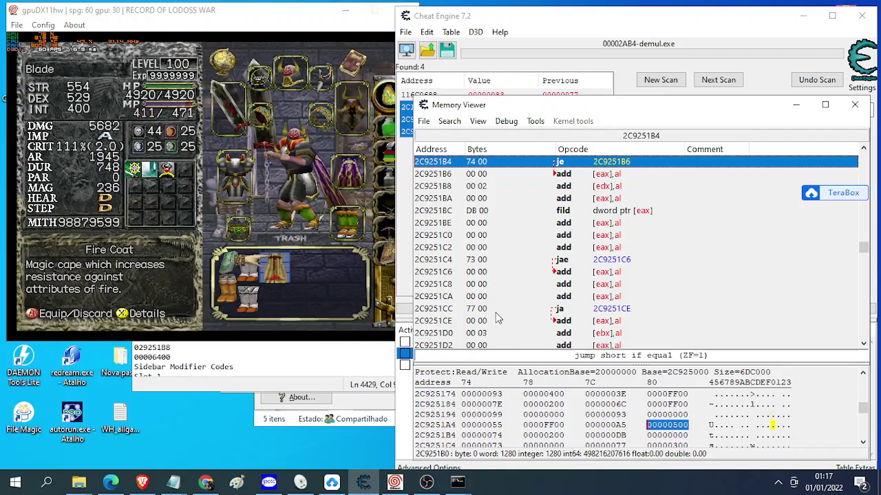
pyautogui.click(354, 222)
pyautogui.click(355, 221)
pyautogui.press('Up')
pyautogui.press('Right')
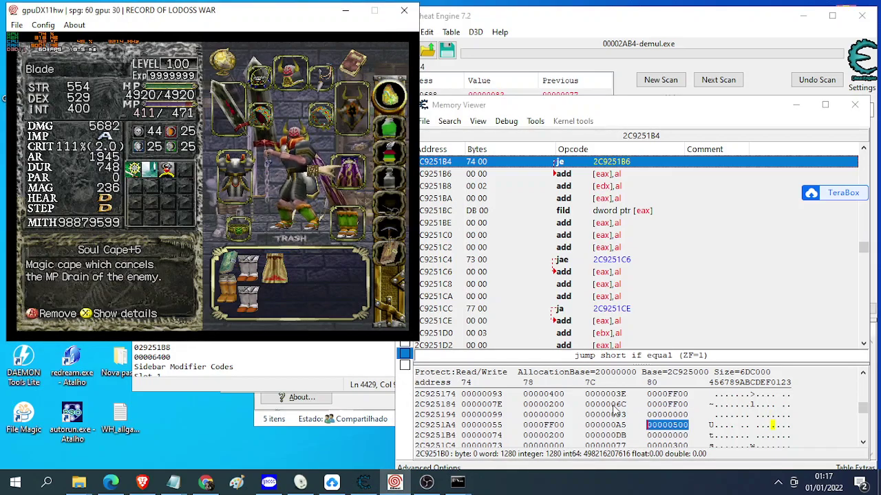
pyautogui.click(669, 428)
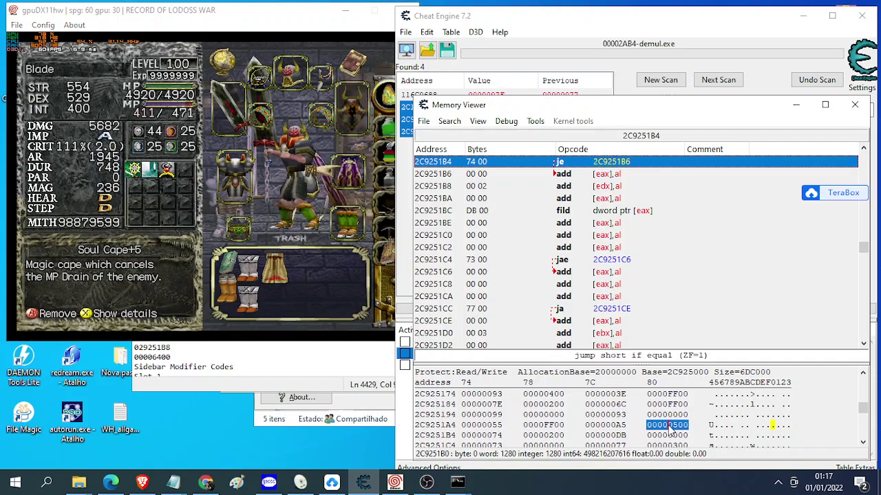
pyautogui.write('64')
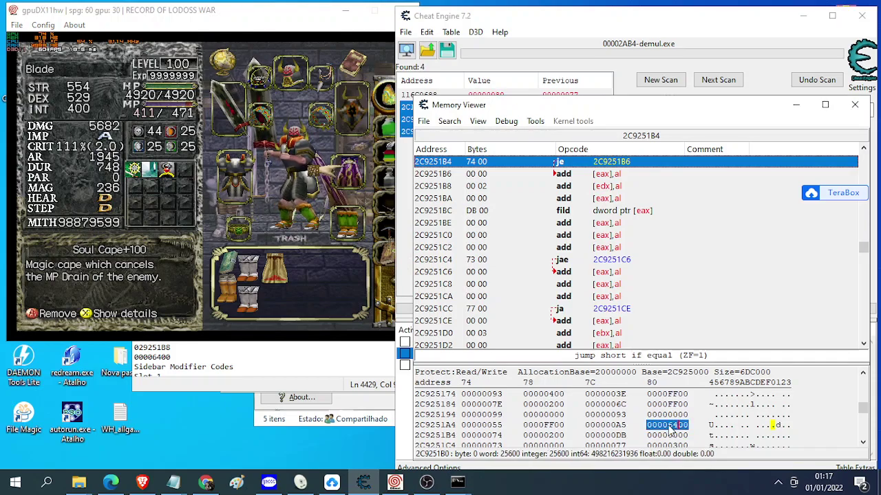
pyautogui.click(323, 232)
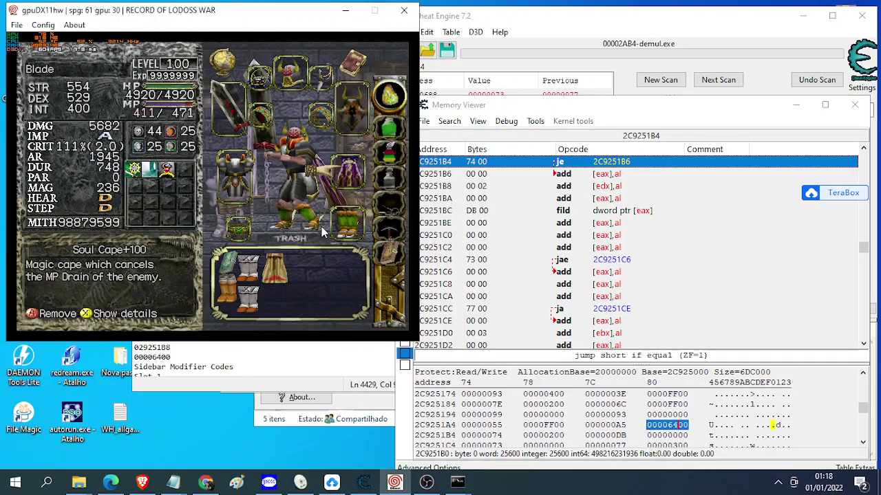
# Remove the Soul Cape+100 from the back slot and equip it again from the inventory
pyautogui.press('a')
pyautogui.press('Down')
pyautogui.press('Down')
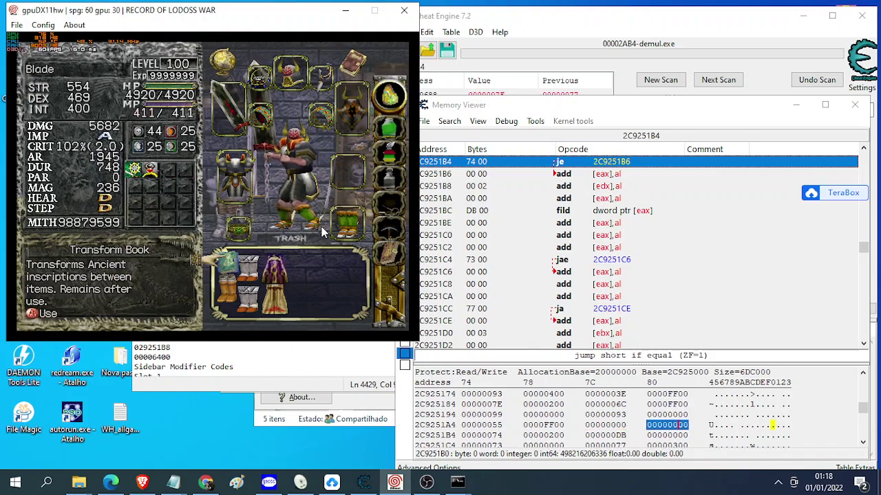
pyautogui.press('Right')
pyautogui.press('Right')
pyautogui.press('a')
pyautogui.press('a')
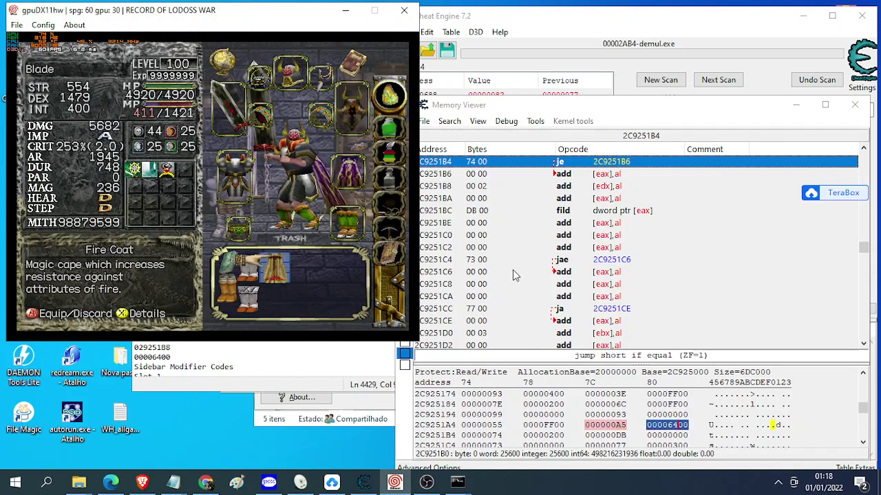
# Read the cape's address in memory and add a "Back +100" entry with the lines 029251AC and 00000000 below the Back code in Notepad
pyautogui.click(605, 424)
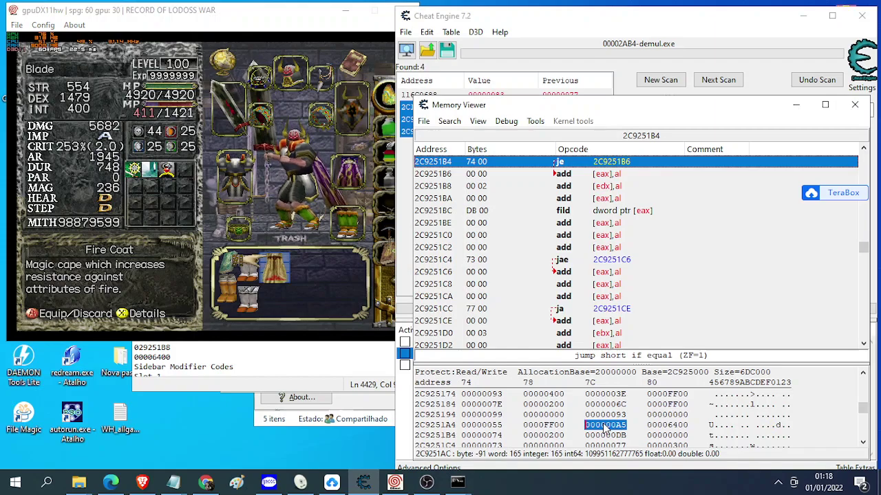
pyautogui.click(279, 386)
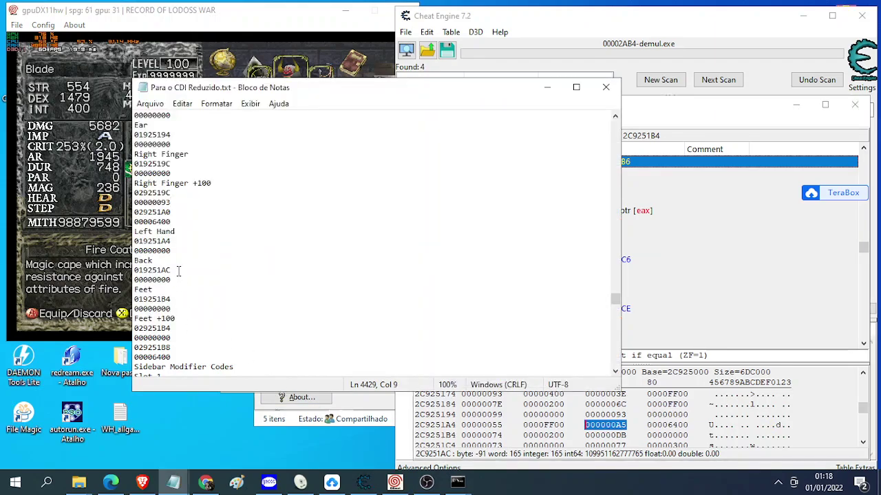
pyautogui.press('Return')
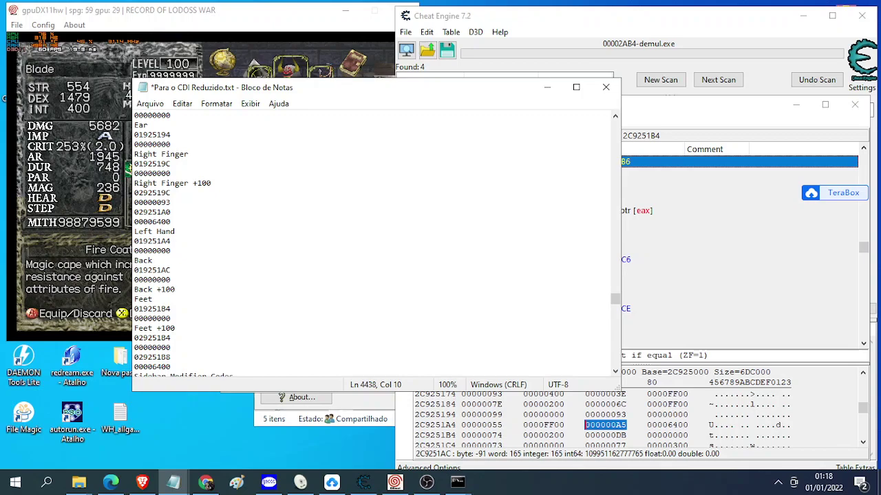
pyautogui.write('Back +100')
pyautogui.press('Return')
pyautogui.press('Return')
pyautogui.press('Return')
pyautogui.press('Return')
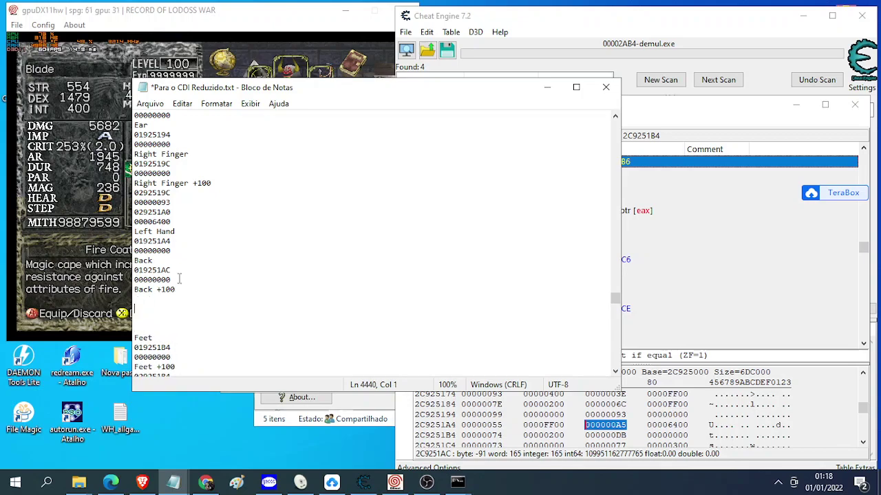
pyautogui.write('029251AC')
pyautogui.press('Return')
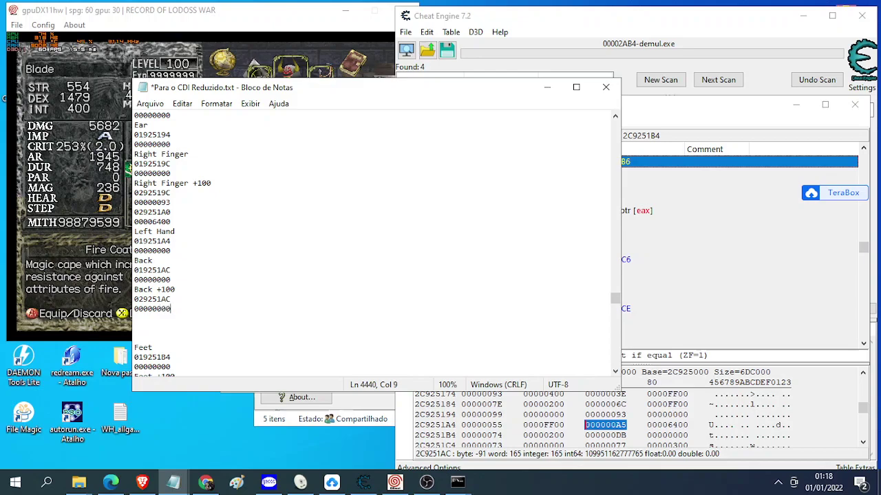
pyautogui.write('00000000')
pyautogui.press('Return')
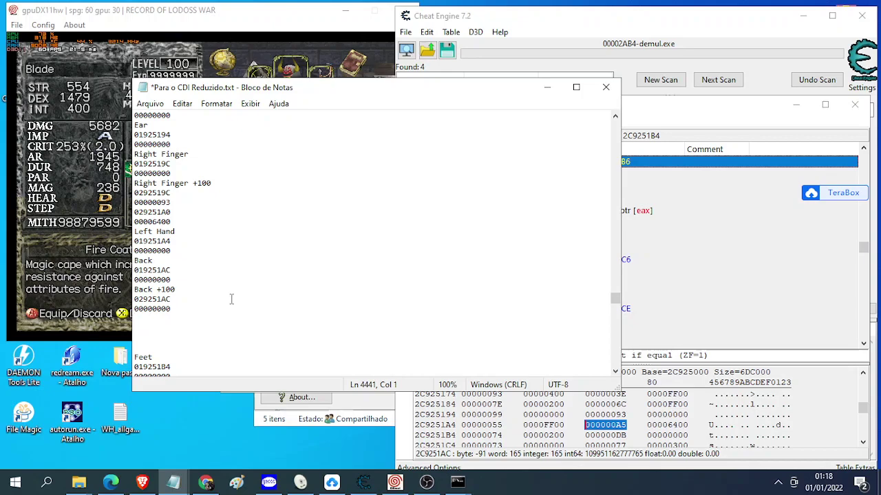
# Complete the Back +100 code with the lines 029251B0 and 00006400, delete the blank lines before Feet, and save the file
pyautogui.click(658, 426)
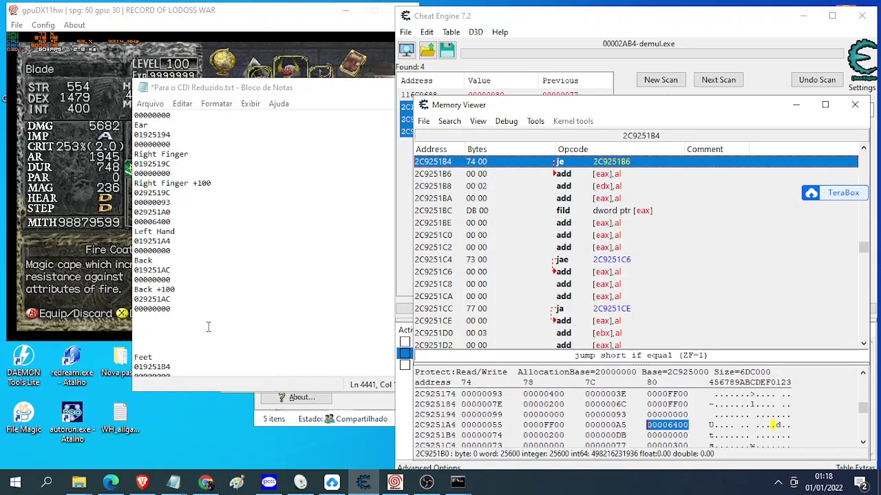
pyautogui.click(155, 323)
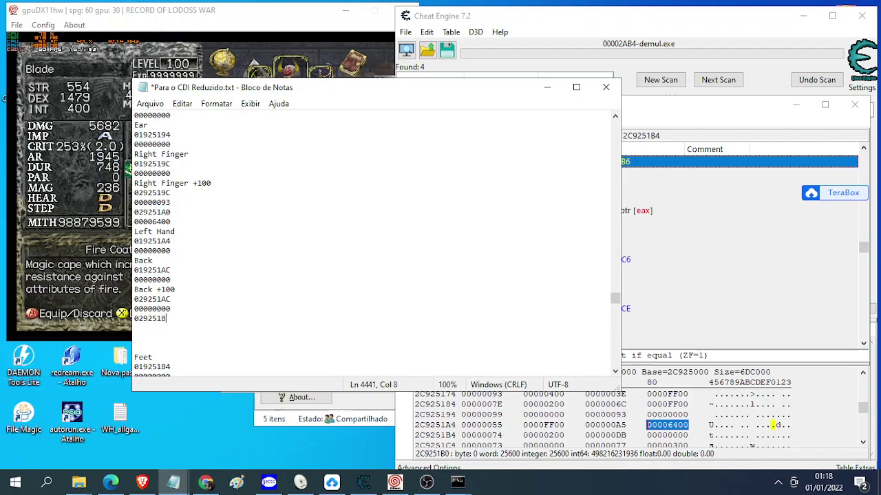
pyautogui.press('Return')
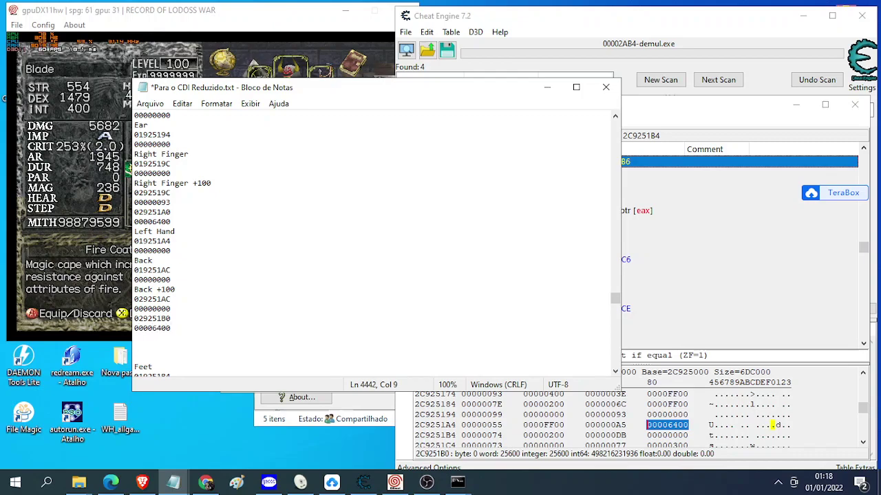
pyautogui.press('Delete')
pyautogui.press('Delete')
pyautogui.press('Delete')
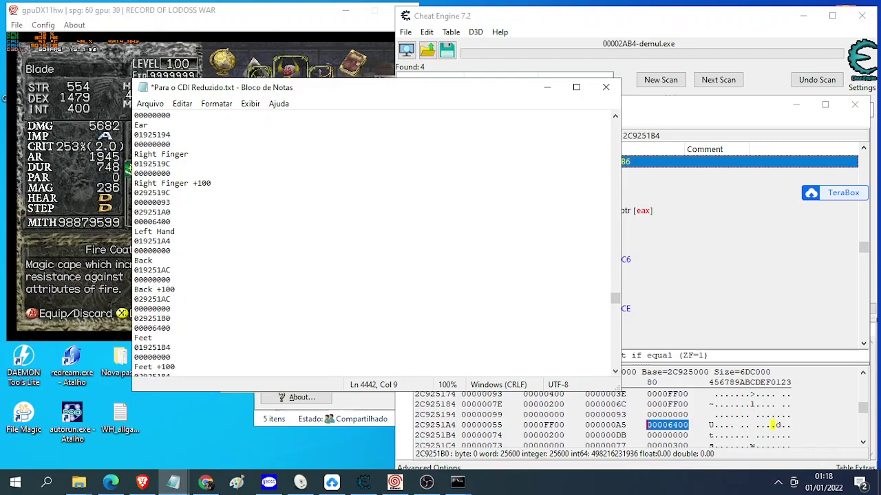
pyautogui.scroll(-1, 160, 320)
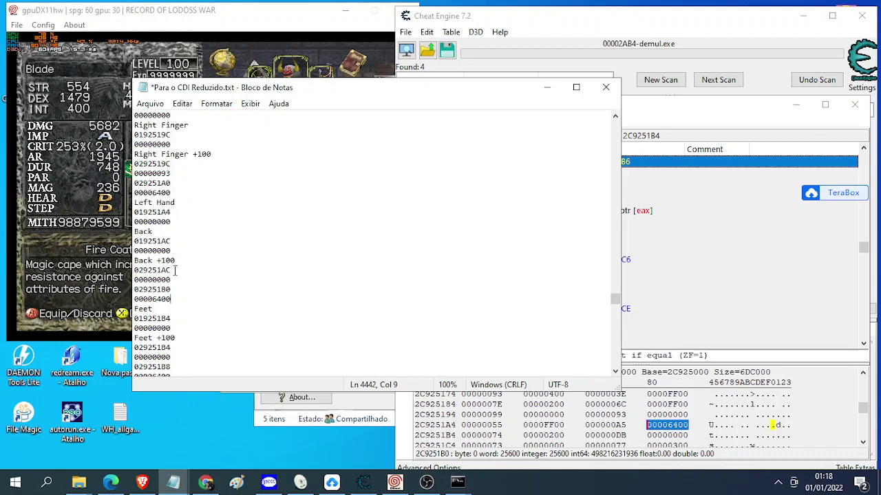
pyautogui.click(154, 104)
pyautogui.click(173, 160)
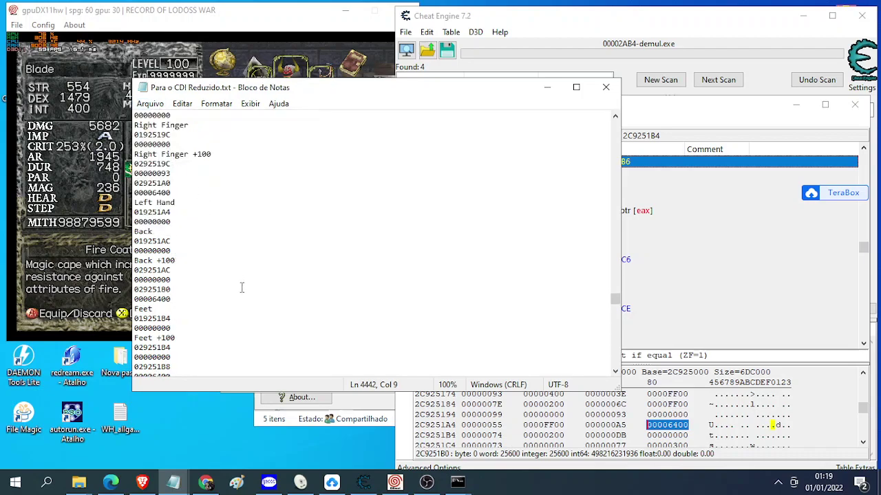
# Set the item value under 0292519C in the Right Finger +100 code to 00000000 and save the file
pyautogui.scroll(-1, 240, 285)
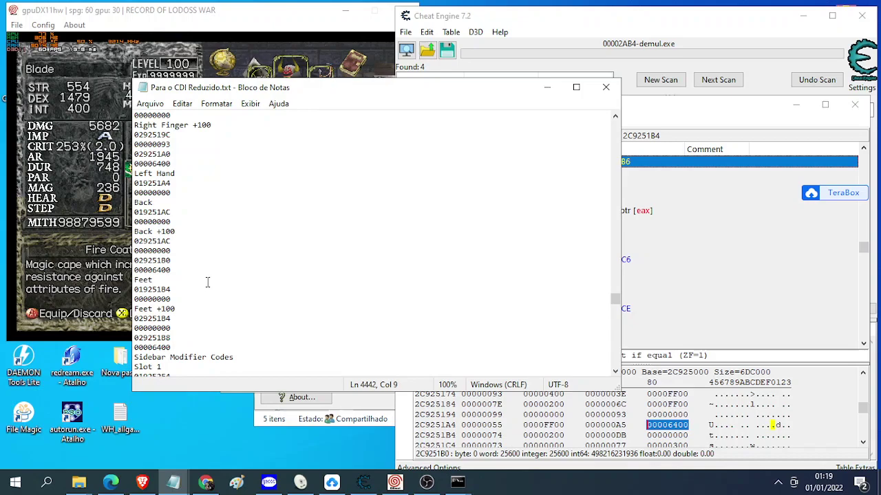
pyautogui.moveTo(176, 147)
pyautogui.mouseDown()
pyautogui.moveTo(157, 153)
pyautogui.moveTo(161, 147)
pyautogui.mouseUp()
pyautogui.write('00')
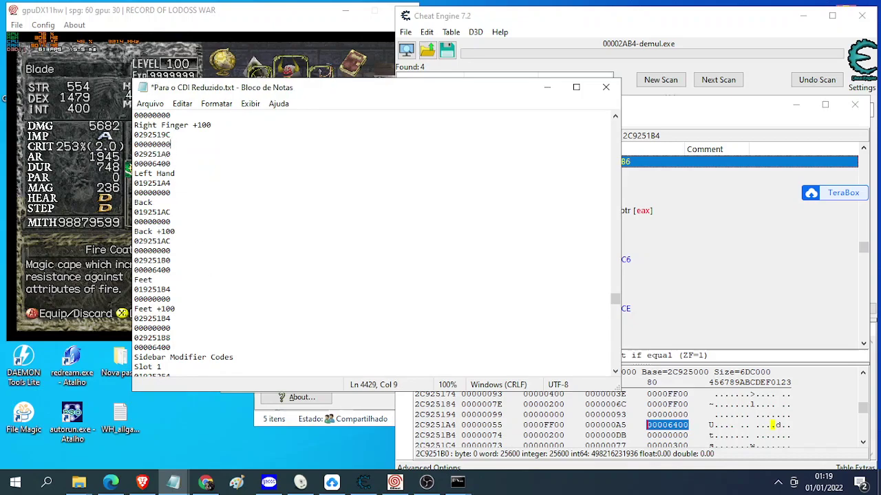
pyautogui.click(150, 103)
pyautogui.click(179, 158)
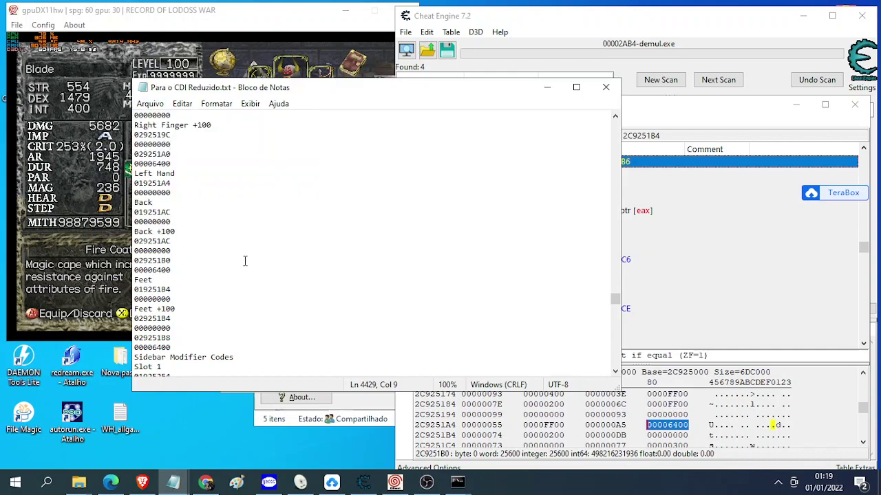
# Switch to the game and take an item out of storage Chest[1] into the inventory
pyautogui.scroll(5, 240, 279)
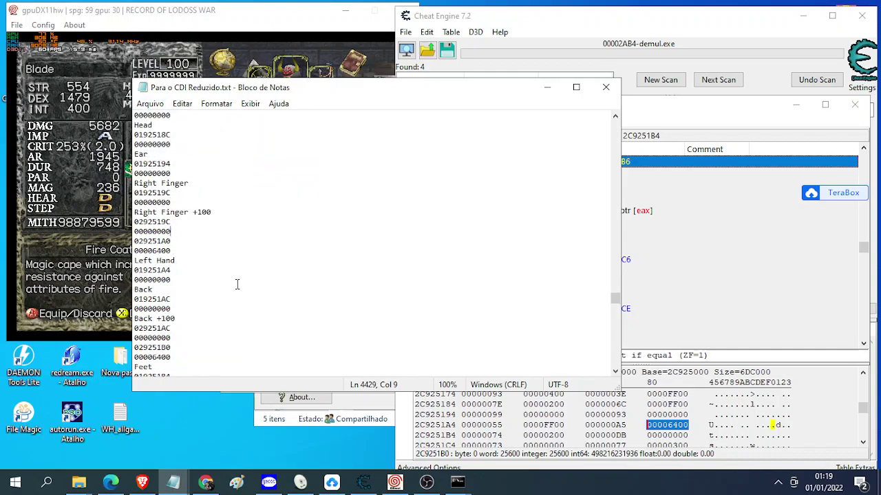
pyautogui.scroll(1, 237, 285)
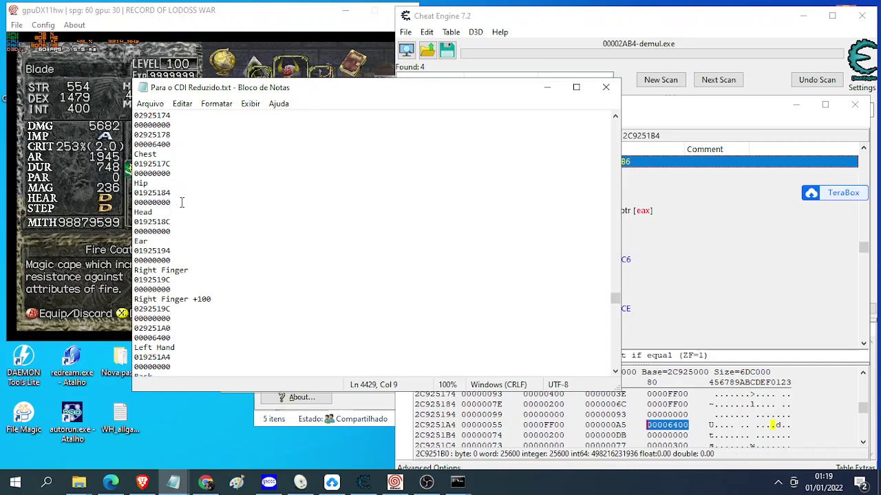
pyautogui.click(272, 20)
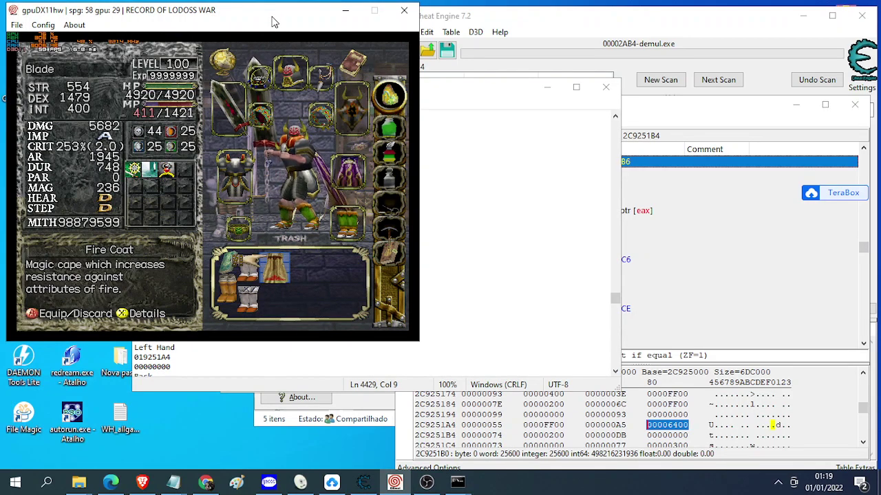
pyautogui.press('x')
pyautogui.press('z')
pyautogui.press('Left')
pyautogui.press('Up')
pyautogui.press('Up')
pyautogui.press('Left')
pyautogui.press('Left')
pyautogui.press('Down')
pyautogui.press('Right')
pyautogui.press('Right')
pyautogui.press('z')
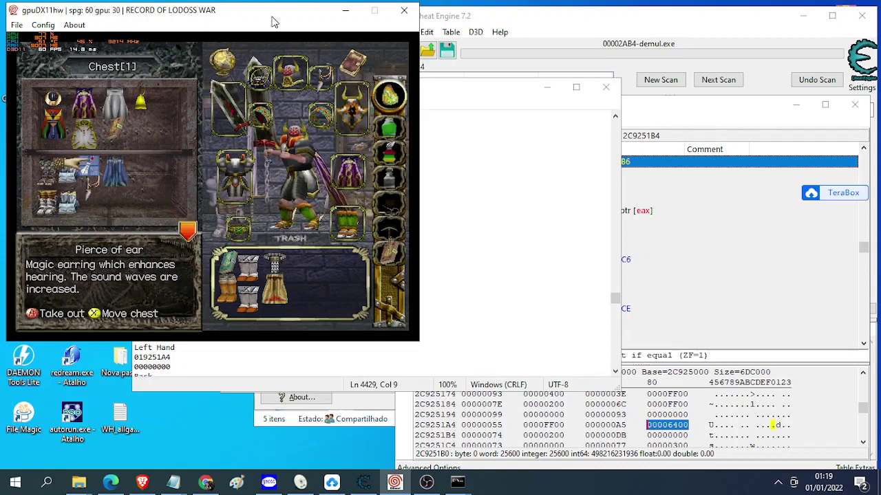
# Examine the piercings and cloaks stored in Chest[1] and return to the equipment screen
pyautogui.press('Down')
pyautogui.press('Up')
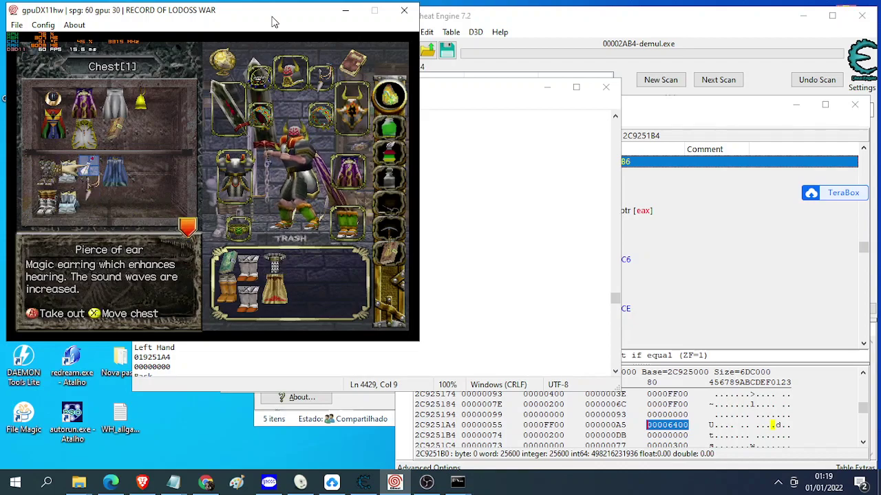
pyautogui.press('Up')
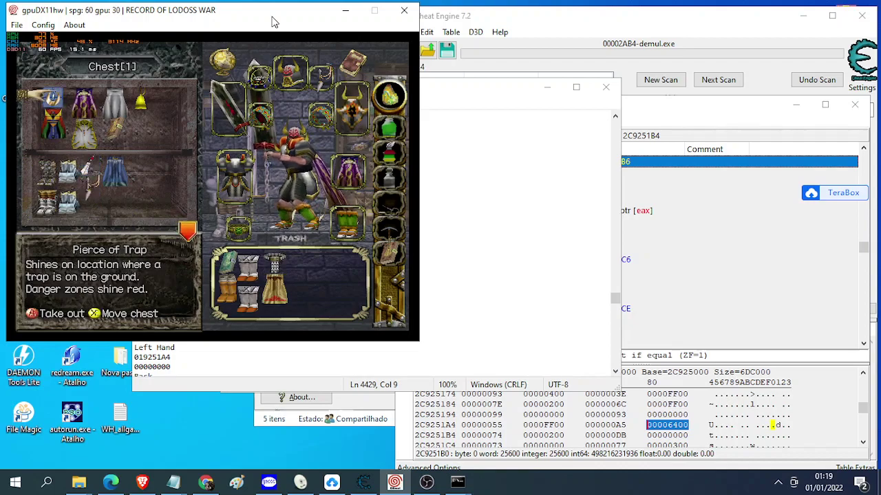
pyautogui.press('Down')
pyautogui.press('Down')
pyautogui.press('Right')
pyautogui.press('Right')
pyautogui.press('Up')
pyautogui.press('Right')
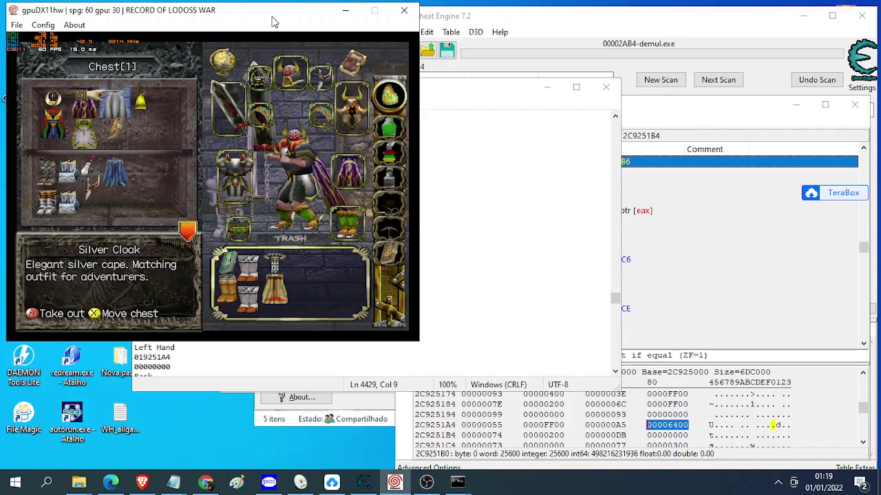
pyautogui.press('x')
pyautogui.press('Return')
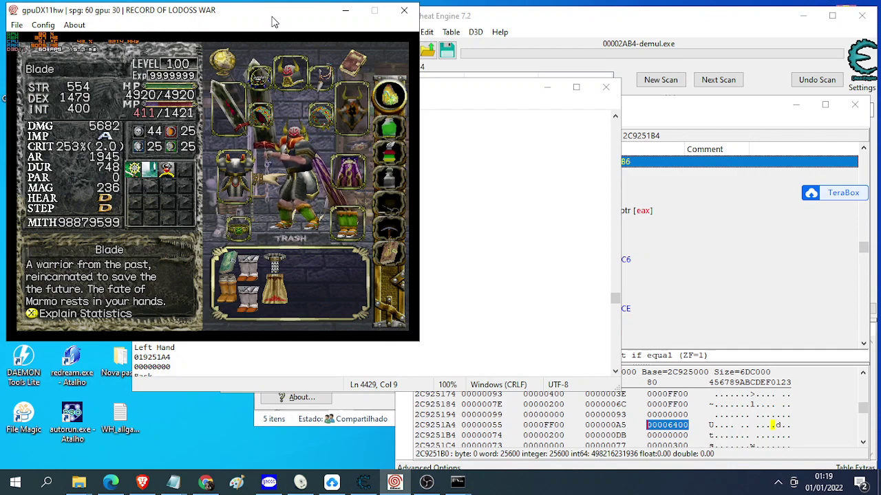
# Minimize the code list and remove the Fine Necklace+6 from the character's neck slot
pyautogui.click(547, 86)
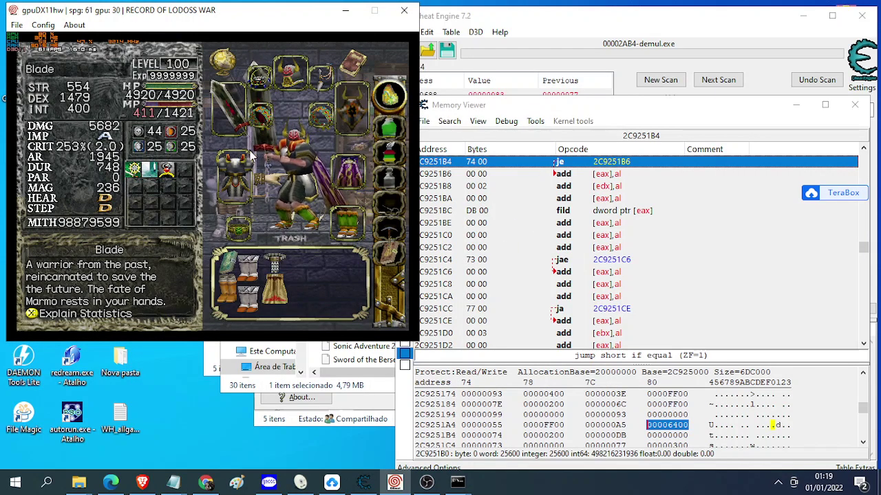
pyautogui.press('Up')
pyautogui.press('Up')
pyautogui.press('Left')
pyautogui.press('Left')
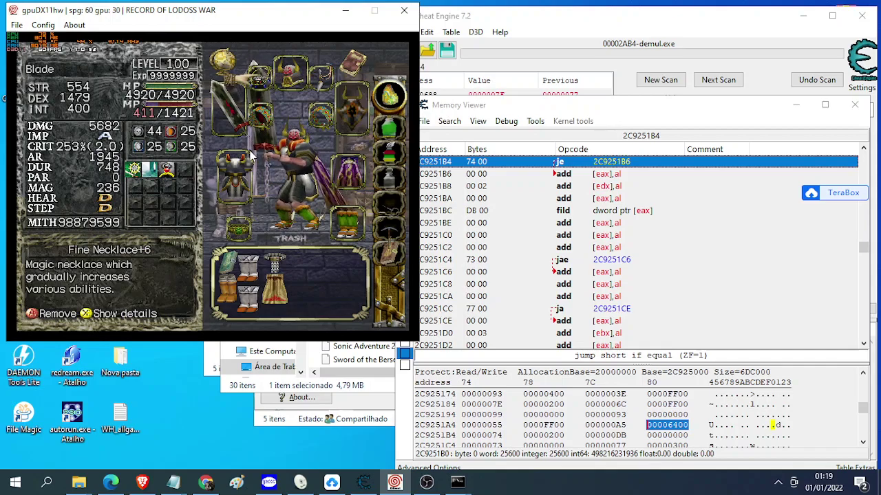
pyautogui.press('z')
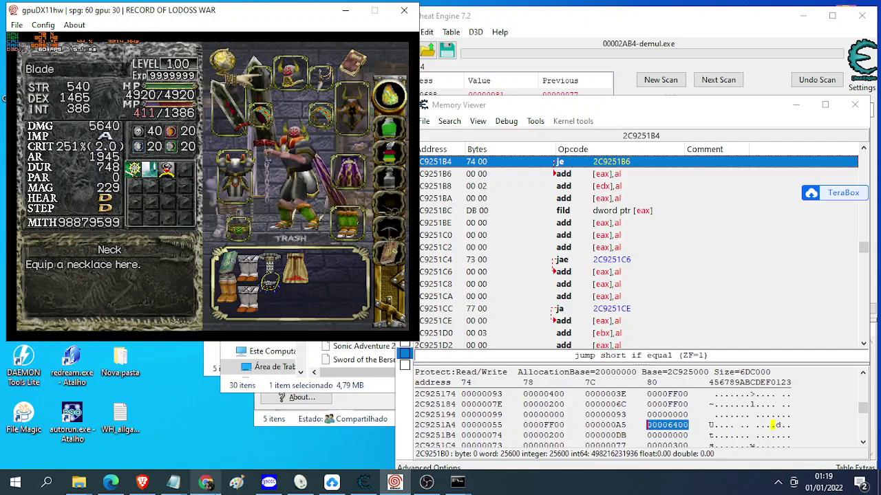
# Check the code list for which Equipped Item Modifier Codes already have +100 entries, and minimize it again
pyautogui.click(176, 483)
pyautogui.click(128, 435)
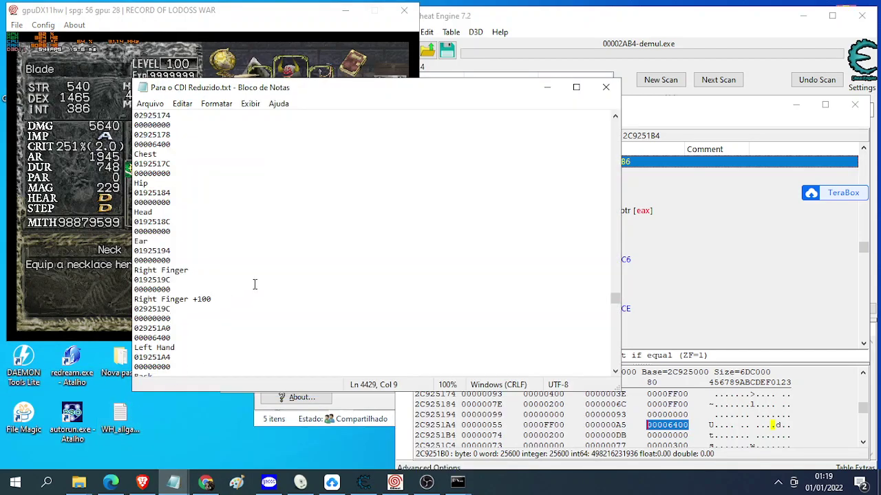
pyautogui.scroll(3, 254, 284)
pyautogui.scroll(3, 255, 284)
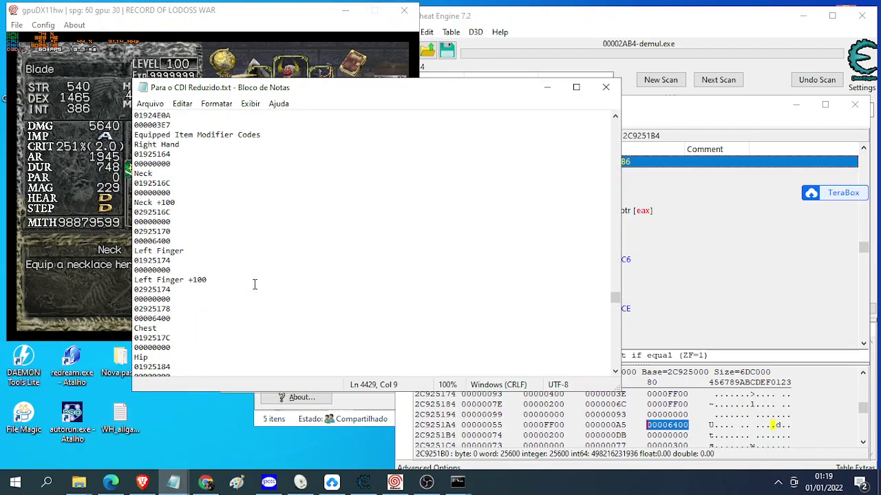
pyautogui.scroll(-4, 216, 273)
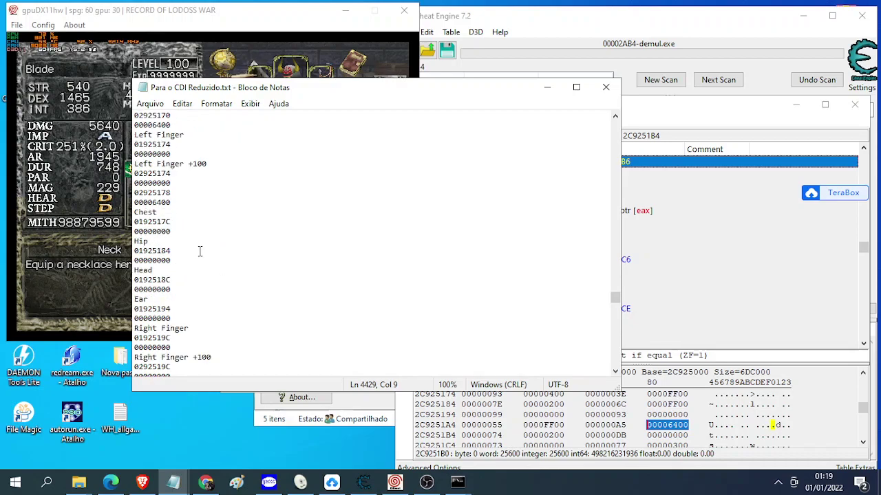
pyautogui.scroll(-1, 200, 251)
pyautogui.click(547, 87)
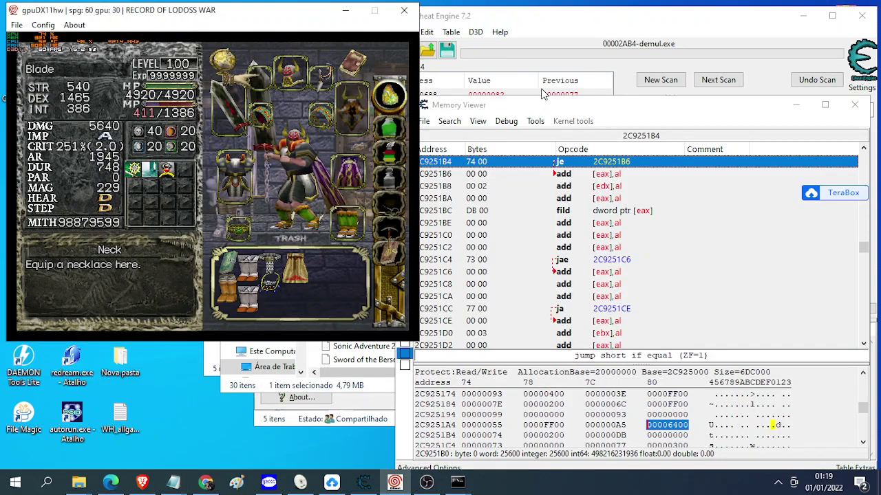
# Unequip the Turtle Buckle from the hip slot and equip the Protection Belt from the inventory instead
pyautogui.press('a')
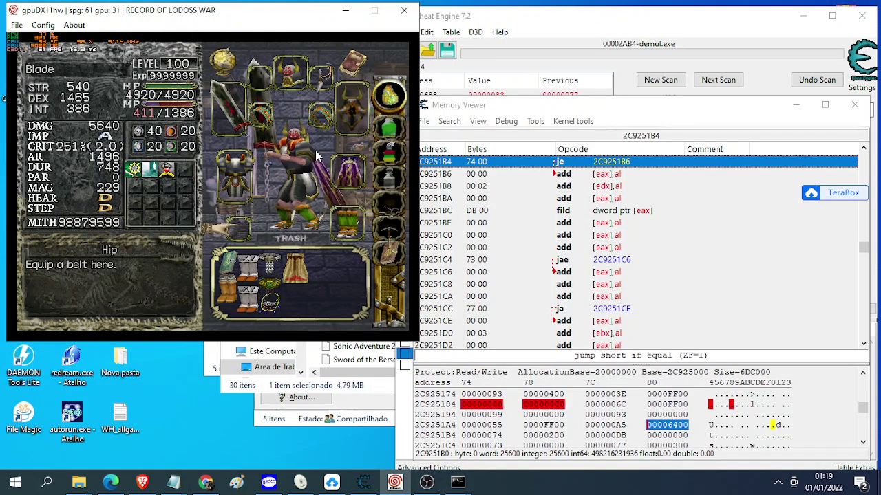
pyautogui.press('Down')
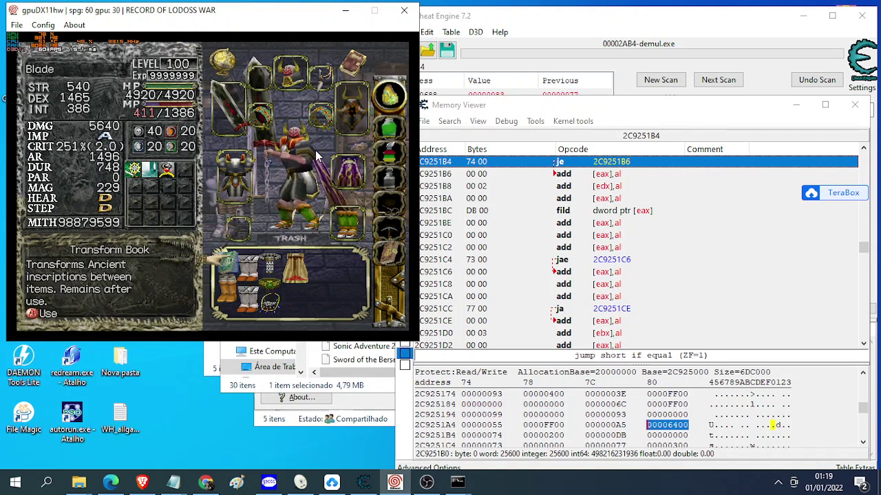
pyautogui.press('Right')
pyautogui.press('Right')
pyautogui.press('a')
pyautogui.press('Down')
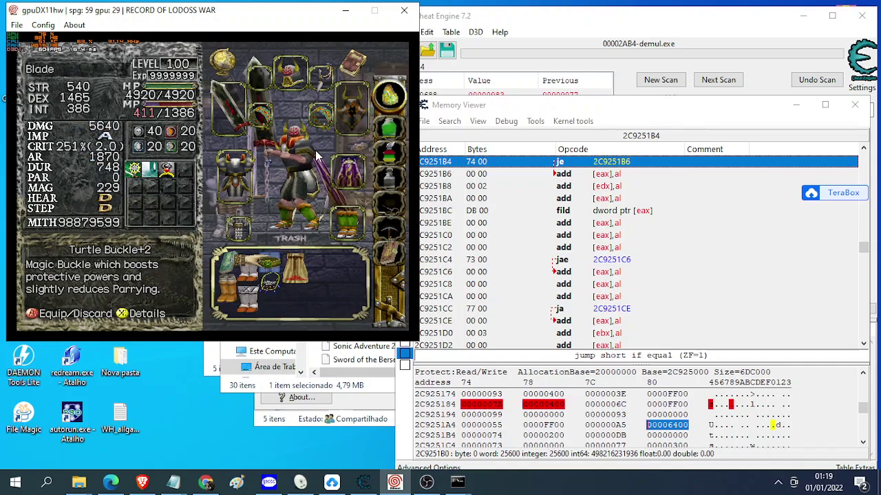
# Set the memory value at 2C925188 to 00006400 and check the equipped Protection Belt in the game
pyautogui.click(546, 406)
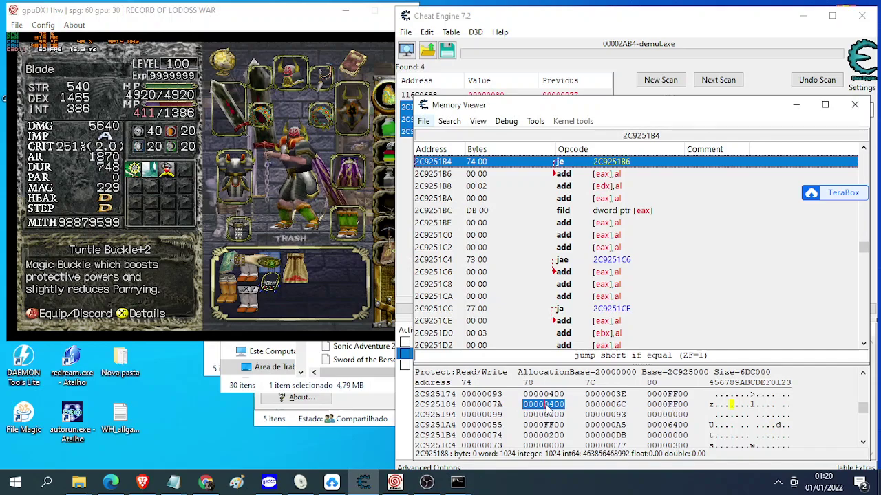
pyautogui.write('6')
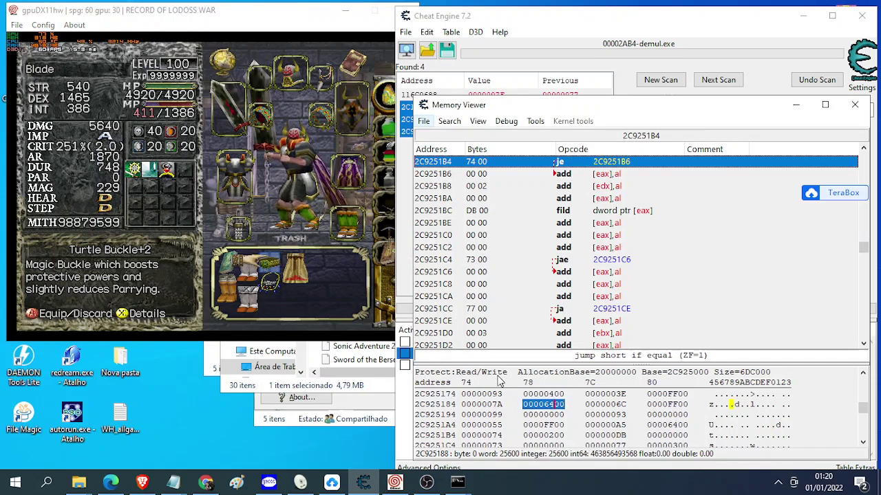
pyautogui.click(305, 264)
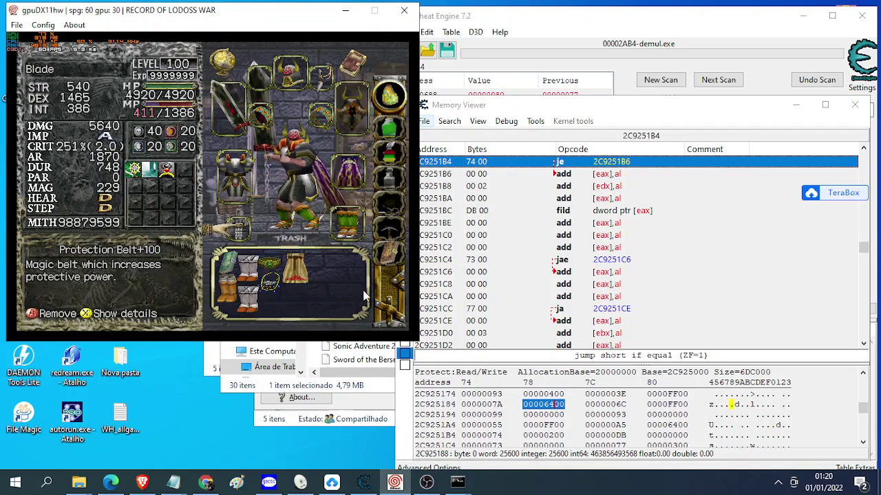
# In Para o CDI Reduzido.txt in Notepad, start a "Hip +100" entry below the Hip code with the lines 02925184 and 00000000
pyautogui.click(483, 407)
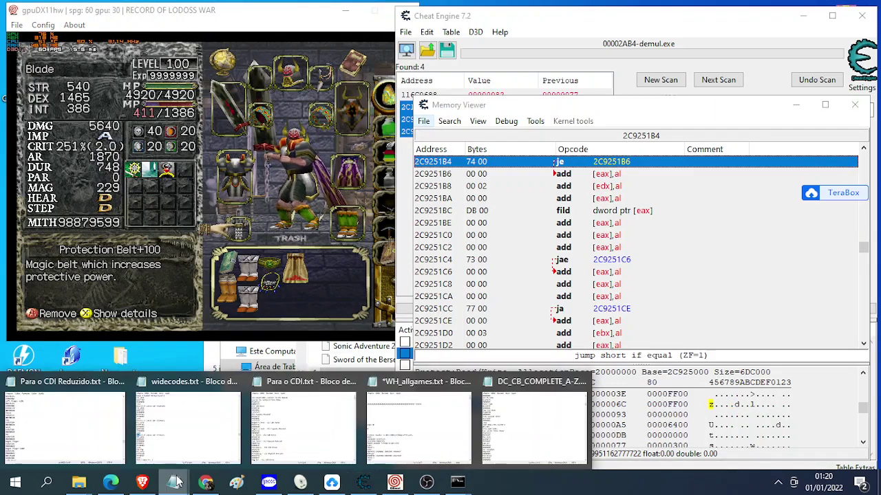
pyautogui.click(78, 434)
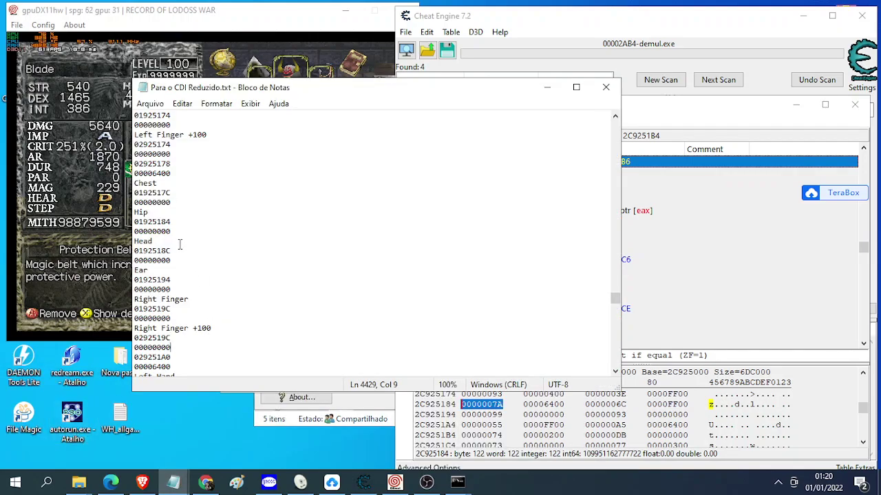
pyautogui.press('Return')
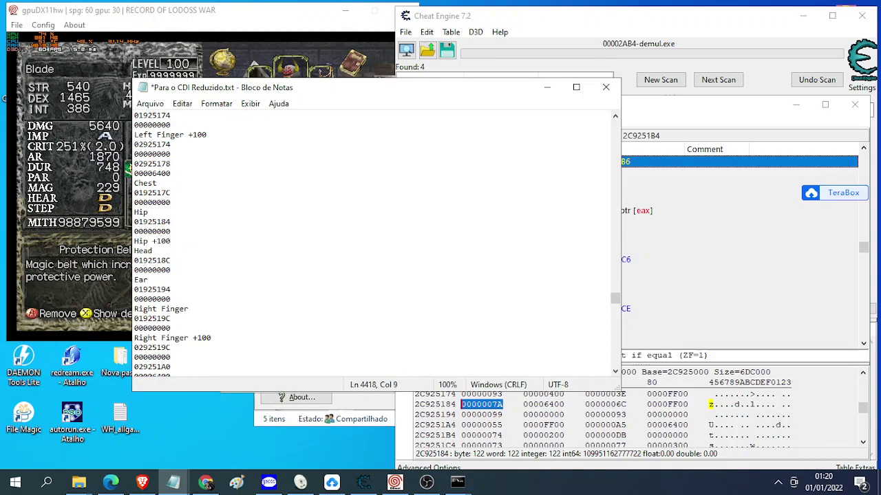
pyautogui.write('Hip +100')
pyautogui.press('Return')
pyautogui.press('Return')
pyautogui.press('Return')
pyautogui.press('Return')
pyautogui.press('Up')
pyautogui.press('Up')
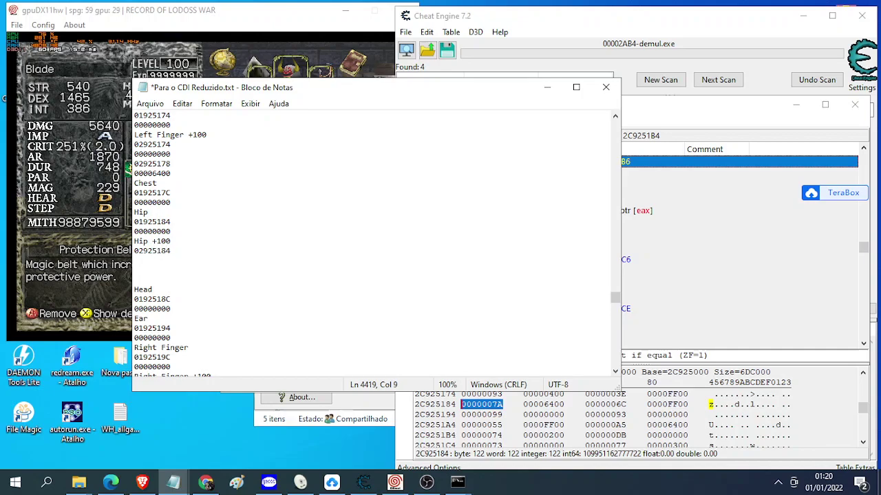
pyautogui.press('Return')
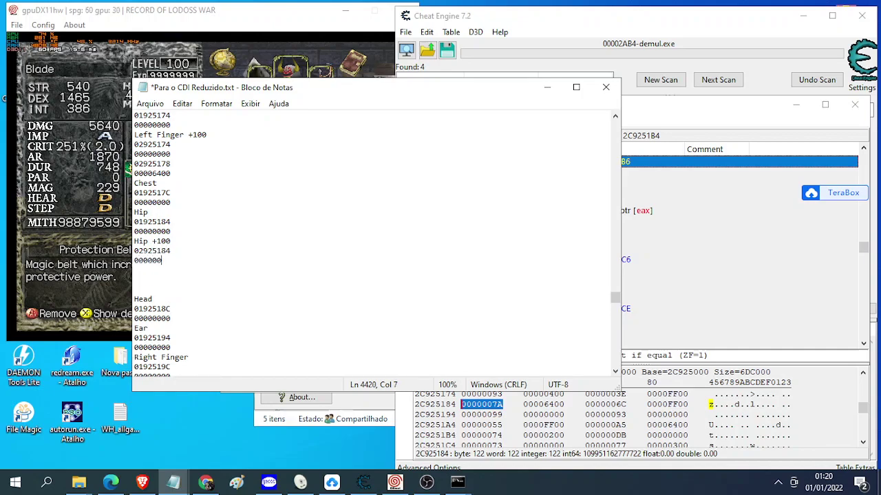
pyautogui.press('Return')
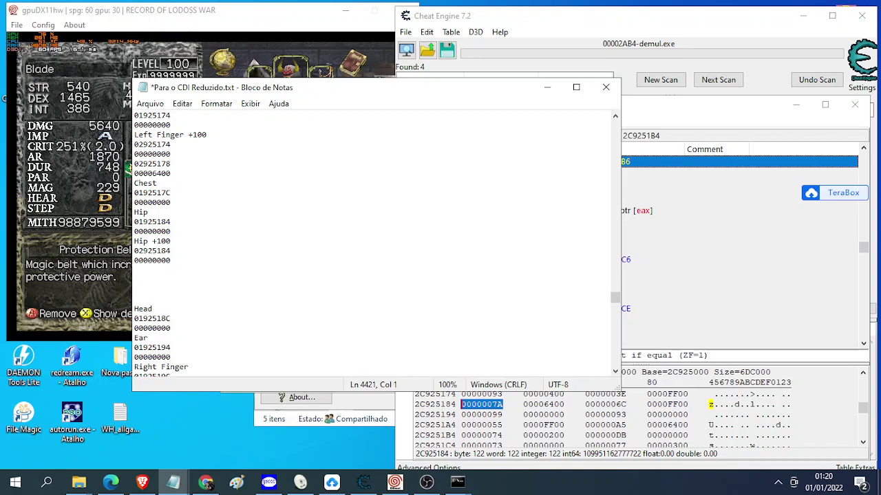
# Complete the Hip +100 entry with the lines 02925188 and 00006400, leaving no blank lines before Head, and save the file
pyautogui.click(544, 405)
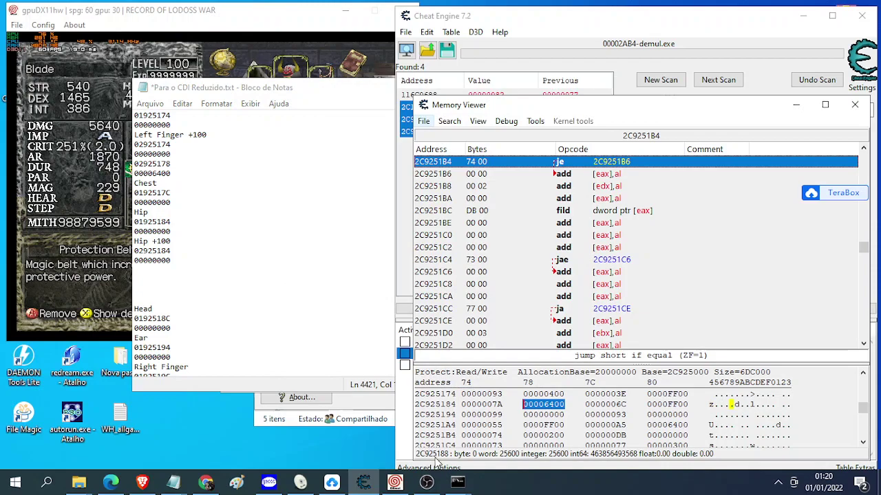
pyautogui.click(158, 272)
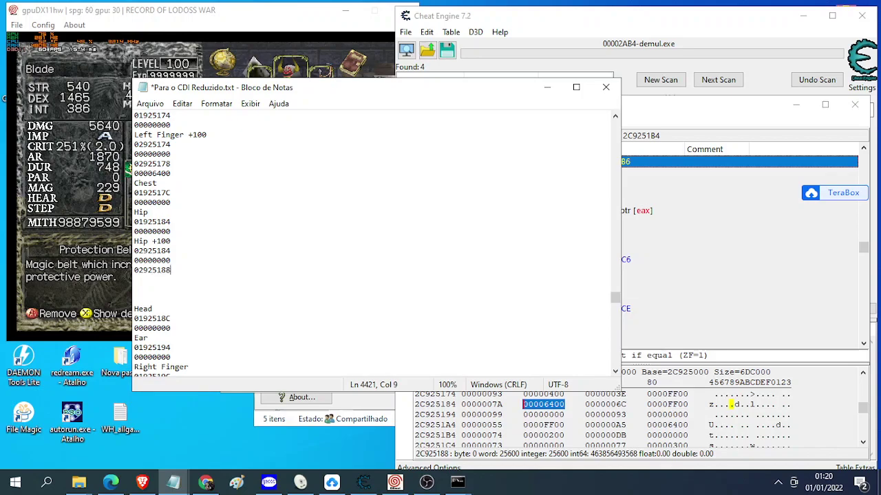
pyautogui.write('02925188')
pyautogui.press('Return')
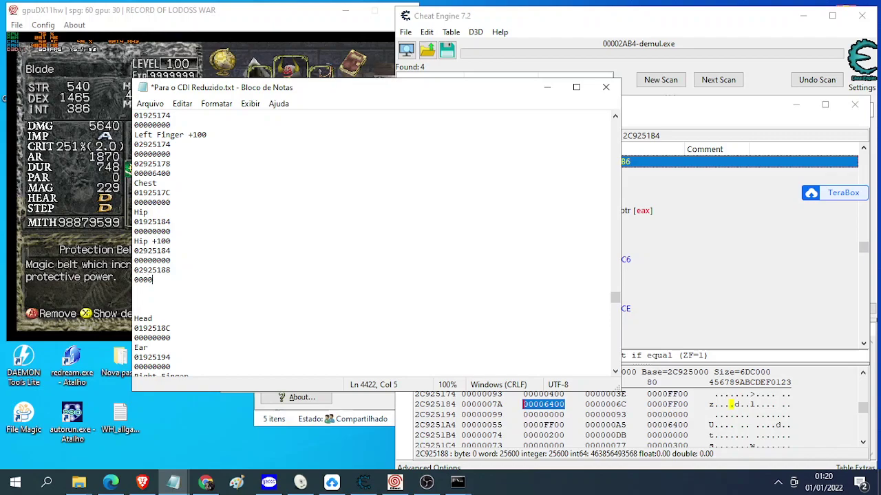
pyautogui.press('Delete')
pyautogui.press('Delete')
pyautogui.press('Delete')
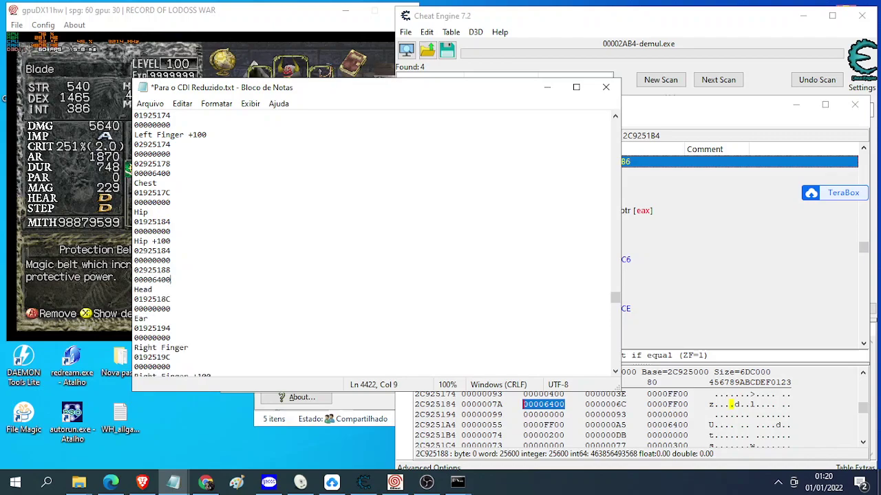
pyautogui.click(150, 103)
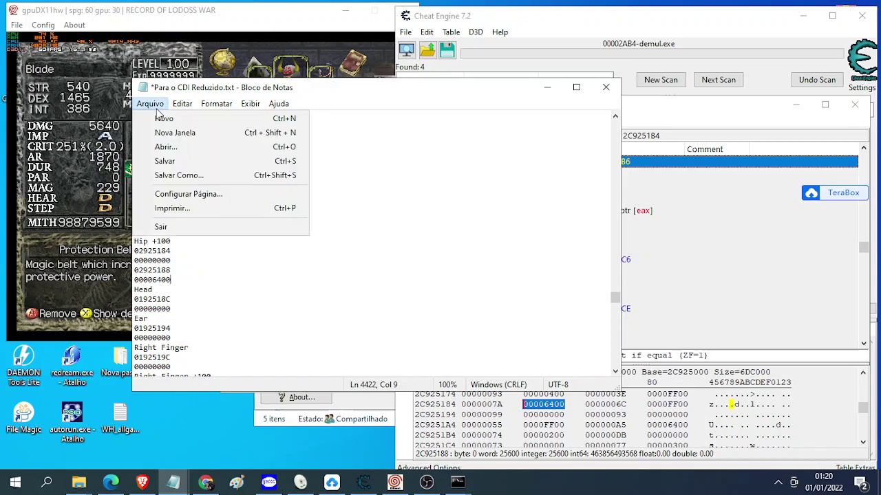
pyautogui.click(181, 157)
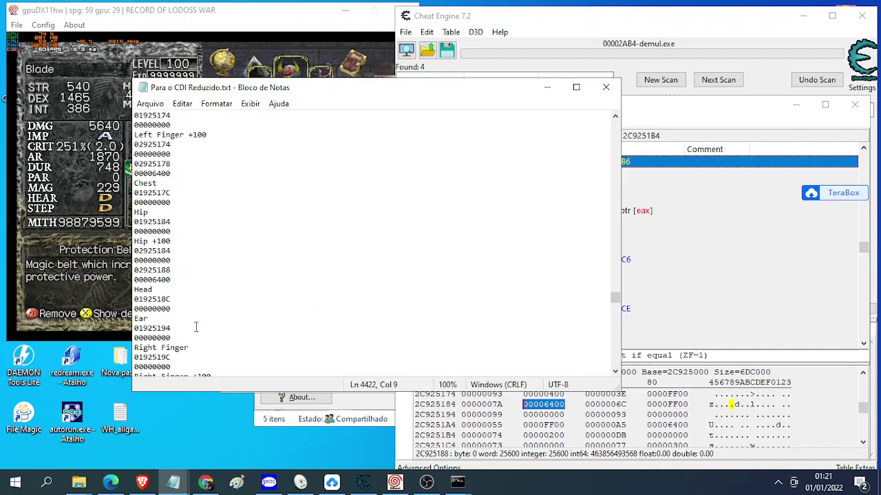
# Add an "Ear +100" heading with empty lines beneath it, between the Ear code and the Right Finger entry
pyautogui.scroll(-1, 196, 323)
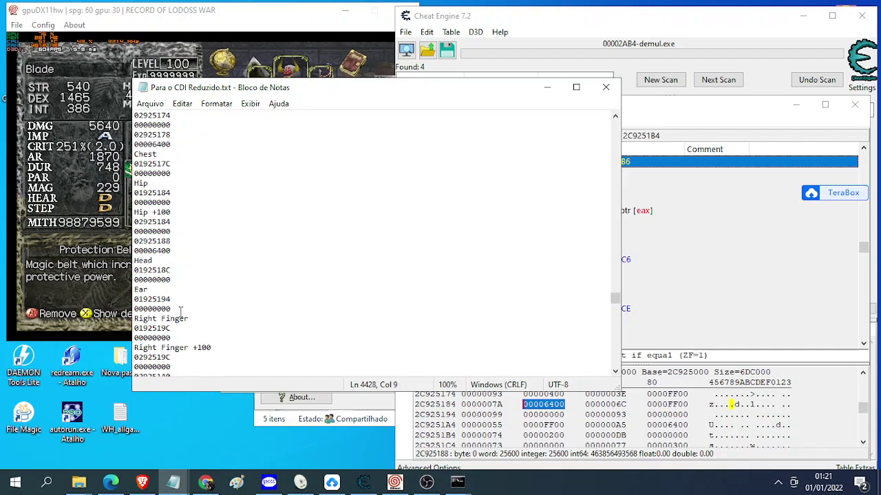
pyautogui.press('Return')
pyautogui.press('Return')
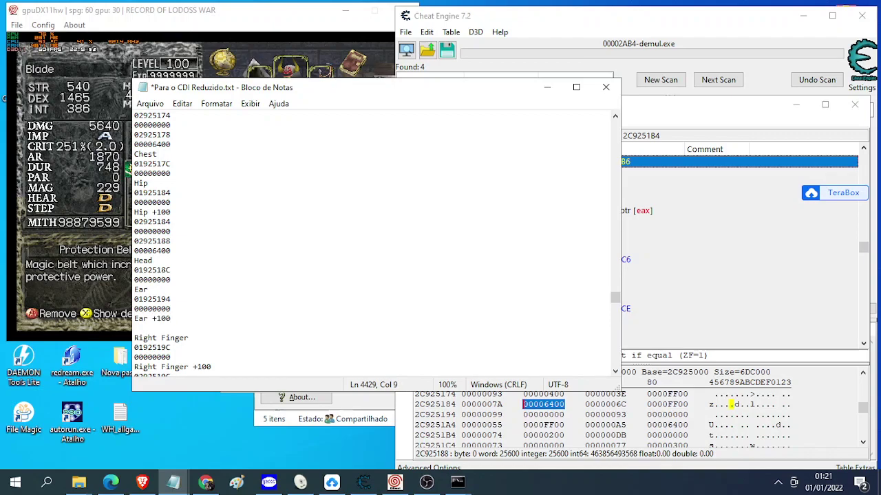
pyautogui.press('Return')
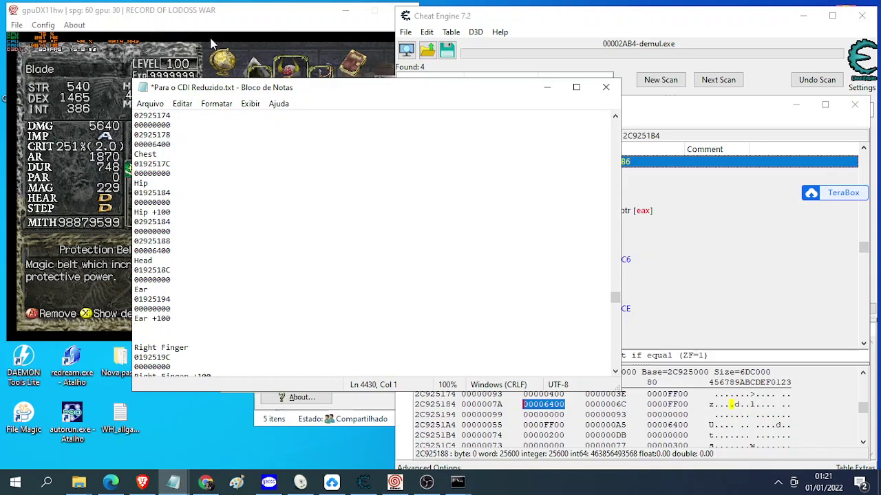
# Switch to the game, unequip the Pierce of Item from the ear slot and equip it again
pyautogui.click(237, 18)
pyautogui.press('Right')
pyautogui.press('Up')
pyautogui.press('x')
pyautogui.press('Down')
pyautogui.press('Down')
pyautogui.press('Down')
pyautogui.press('Down')
pyautogui.press('Left')
pyautogui.press('Down')
pyautogui.press('Down')
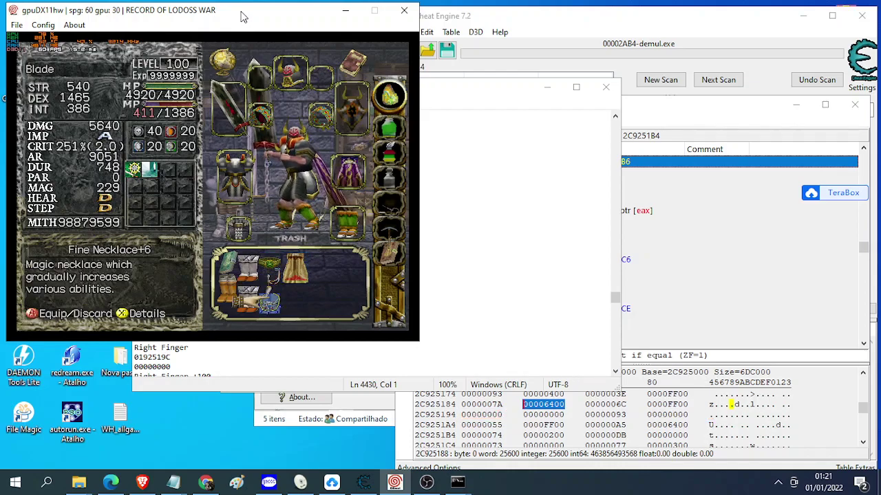
pyautogui.press('Up')
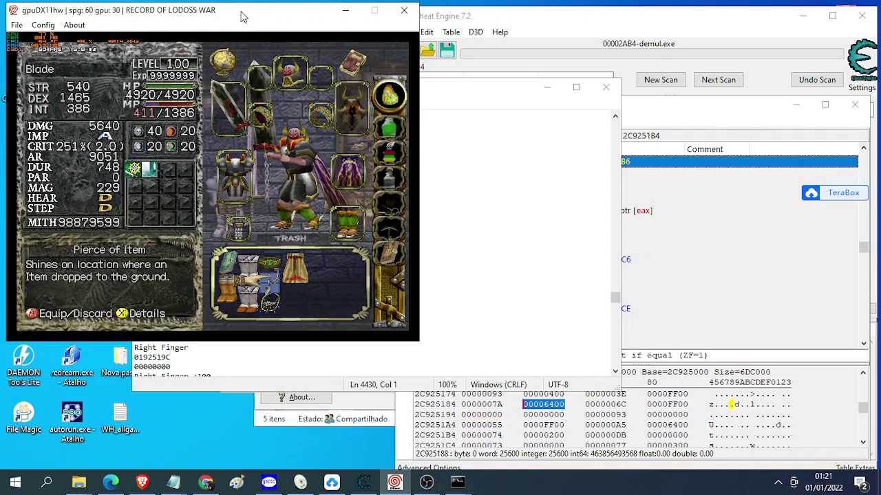
pyautogui.press('Return')
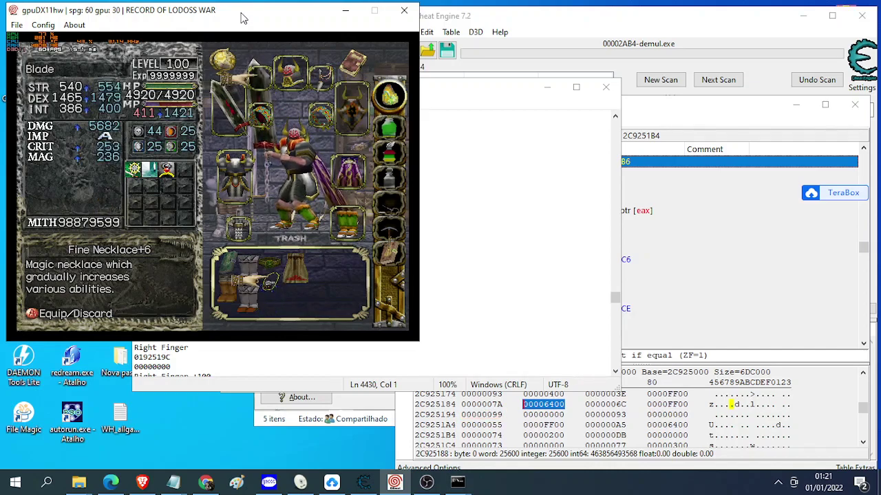
# Cancel the Fine Necklace selection and remove the earring from the ear slot again
pyautogui.press('Right')
pyautogui.press('Up')
pyautogui.press('Right')
pyautogui.press('Up')
pyautogui.press('Up')
pyautogui.press('Left')
pyautogui.press('Down')
pyautogui.press('Up')
pyautogui.press('z')
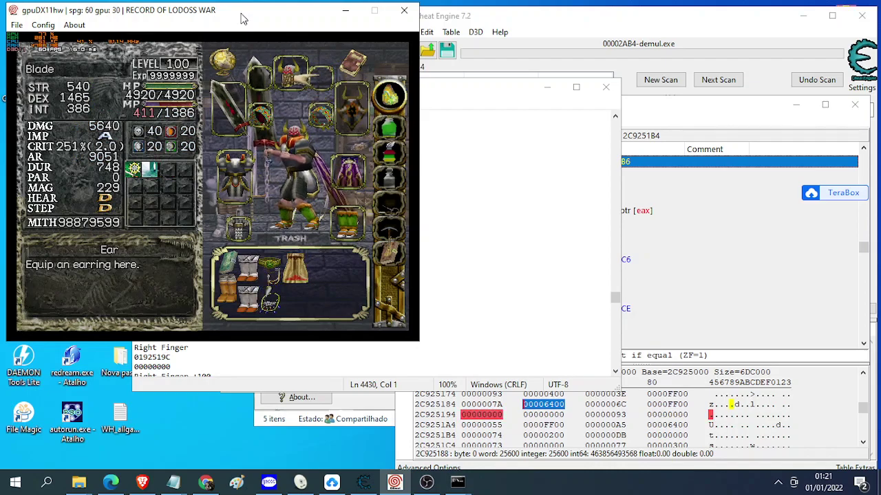
# Equip the Pierce of Item from the inventory in the empty ear slot
pyautogui.press('Down')
pyautogui.press('Down')
pyautogui.press('Down')
pyautogui.press('Down')
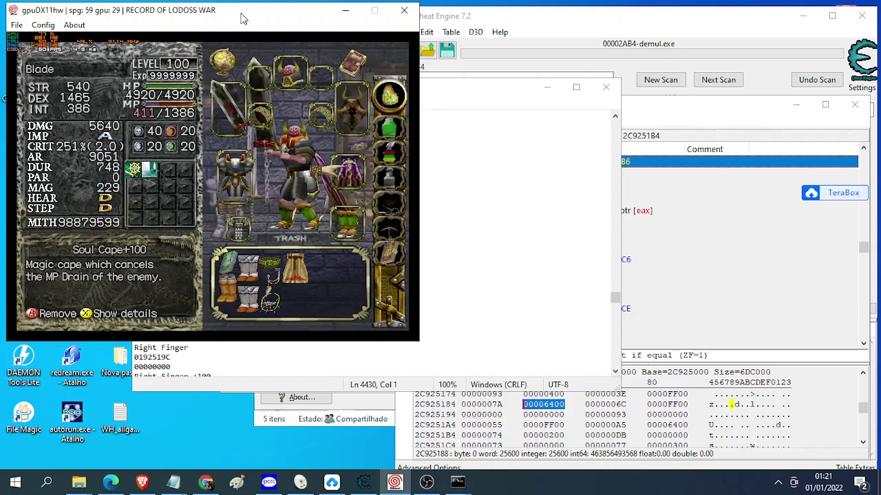
pyautogui.press('Left')
pyautogui.press('Down')
pyautogui.press('z')
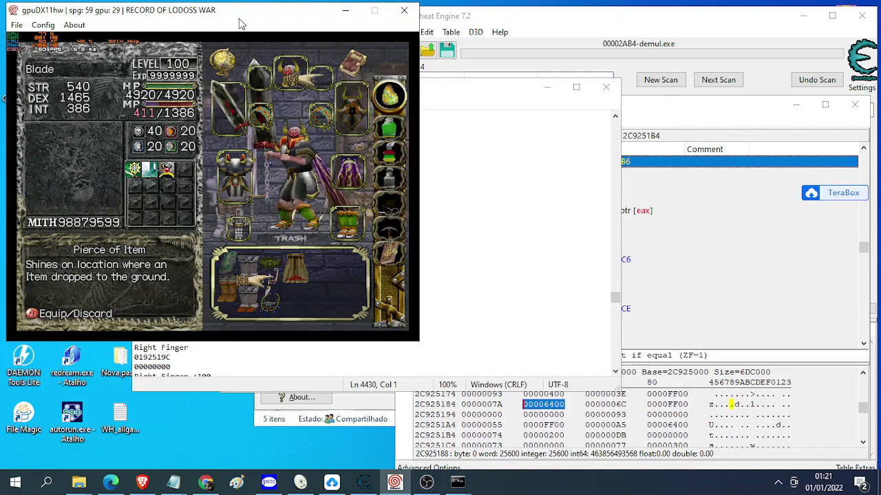
pyautogui.press('z')
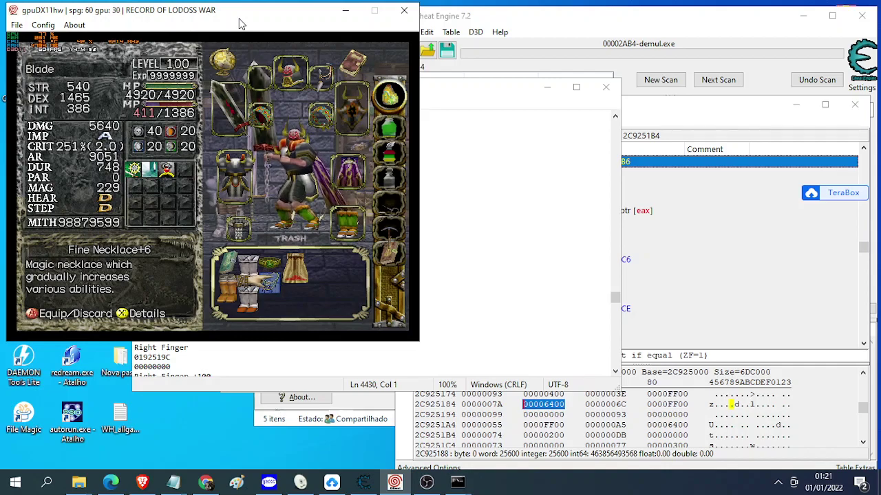
# Set the memory value at 2C925198 to 00006400 and check the earring's details in the game's ear slot
pyautogui.click(553, 413)
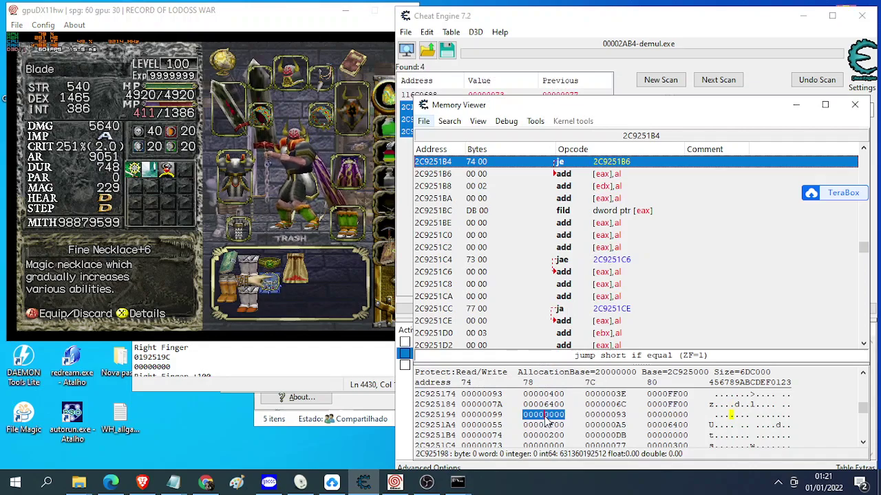
pyautogui.write('64')
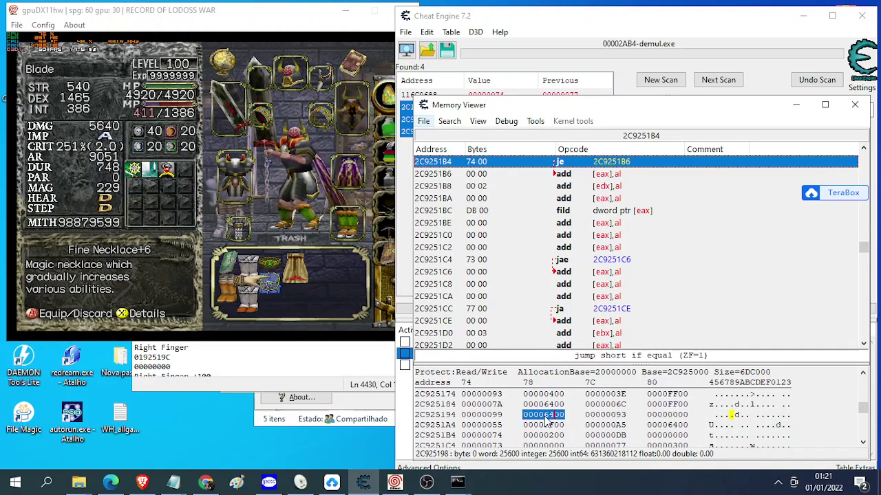
pyautogui.click(266, 232)
pyautogui.press('Up')
pyautogui.press('Up')
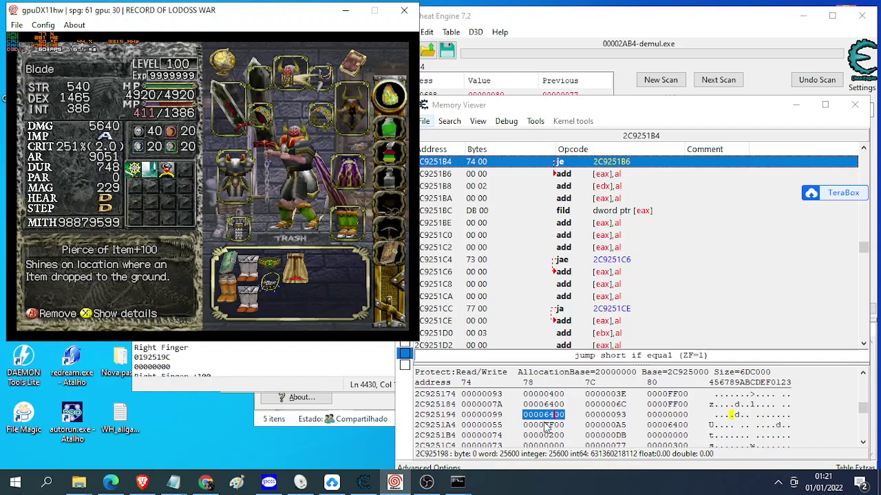
# Highlight the memory value at 2C925194, and unequip and re-equip the Pierce of Item in the game to verify the ear slot address
pyautogui.click(483, 415)
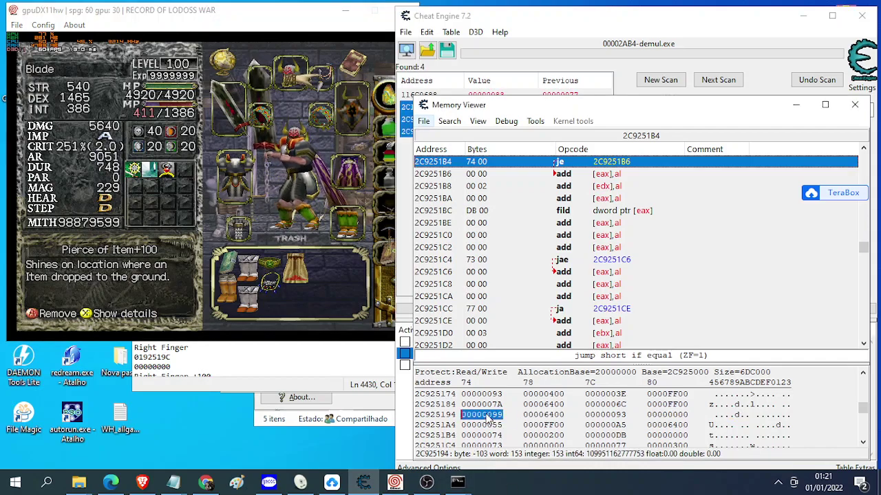
pyautogui.click(323, 93)
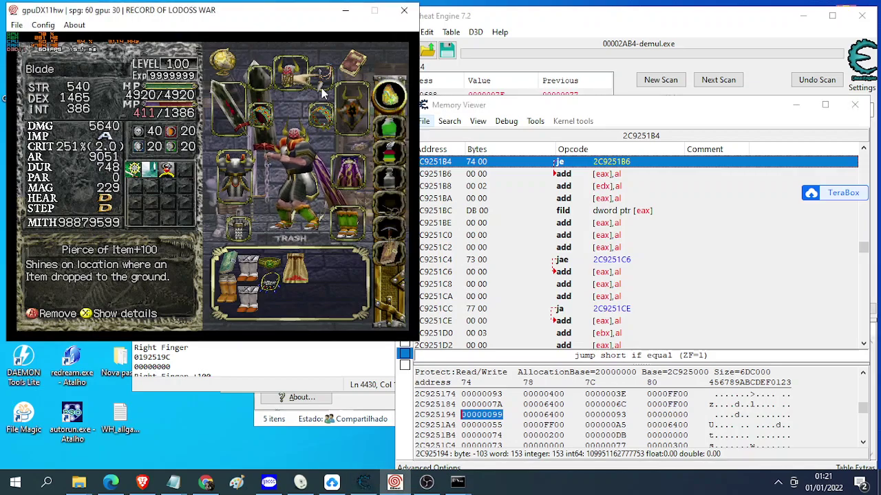
pyautogui.press('x')
pyautogui.press('Down')
pyautogui.press('Down')
pyautogui.press('Down')
pyautogui.press('Down')
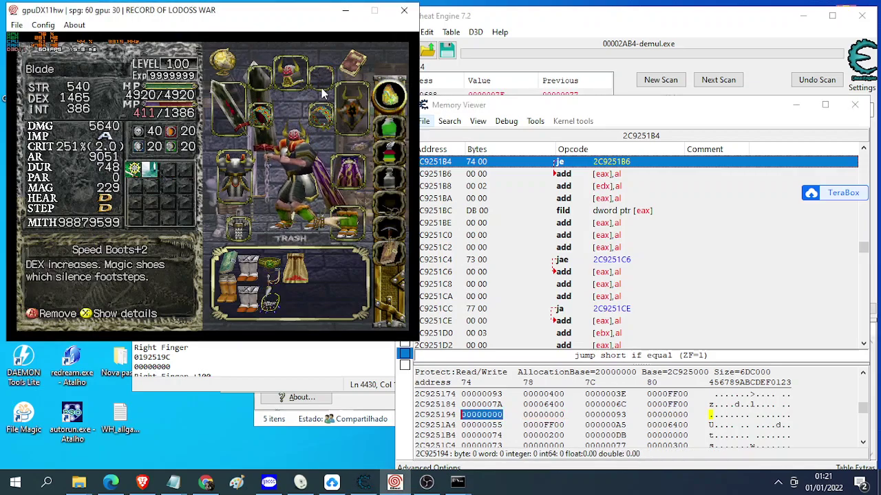
pyautogui.press('Left')
pyautogui.press('Down')
pyautogui.press('x')
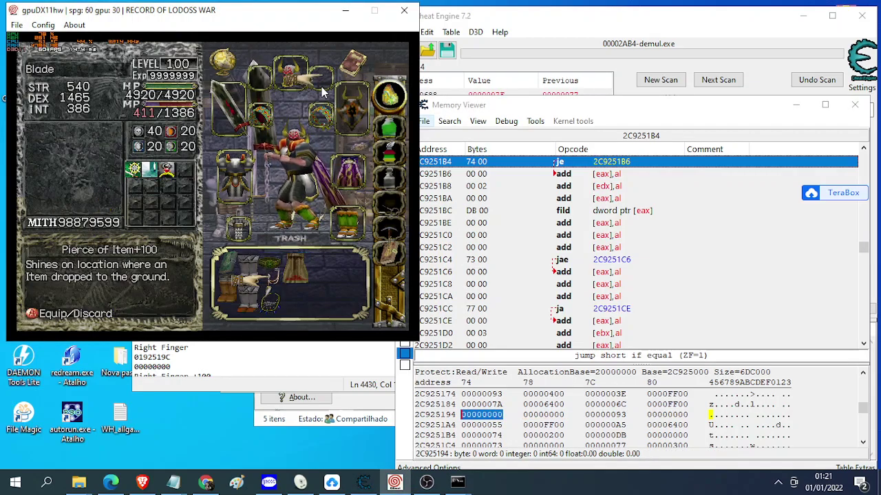
pyautogui.press('x')
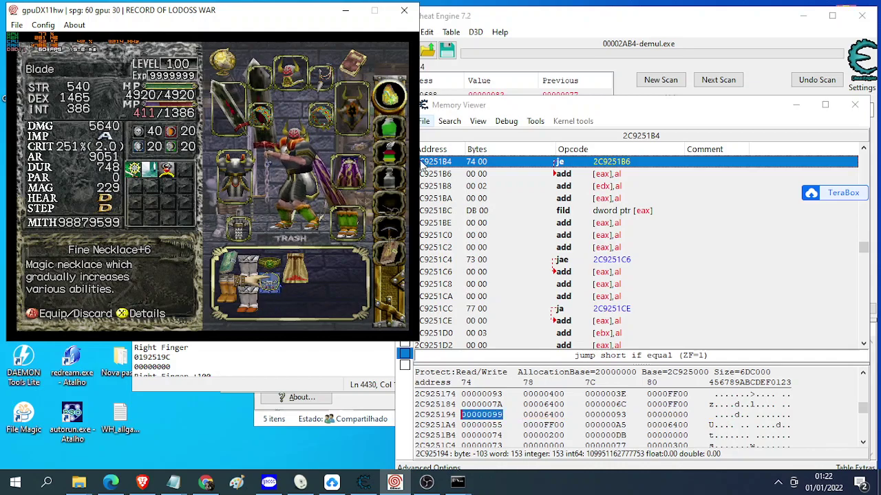
# Switch to the codes text file and enter address 02925194 with value 00000000 under Ear +100
pyautogui.click(480, 416)
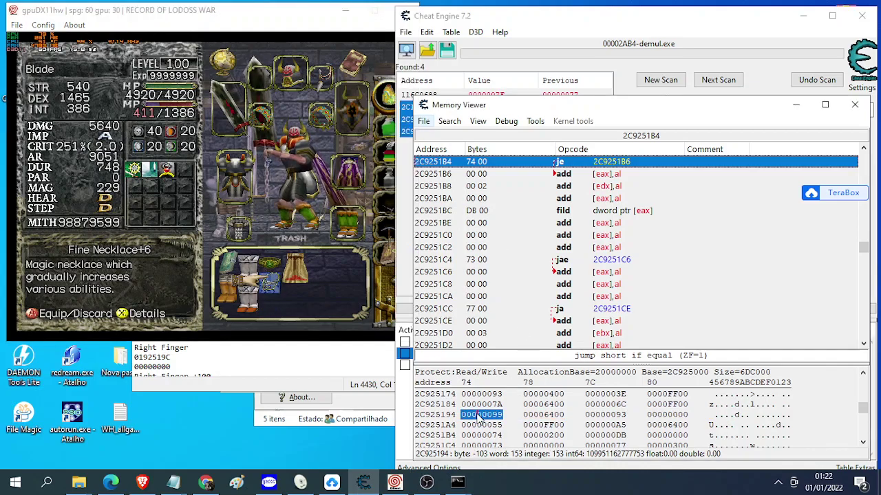
pyautogui.moveTo(188, 479)
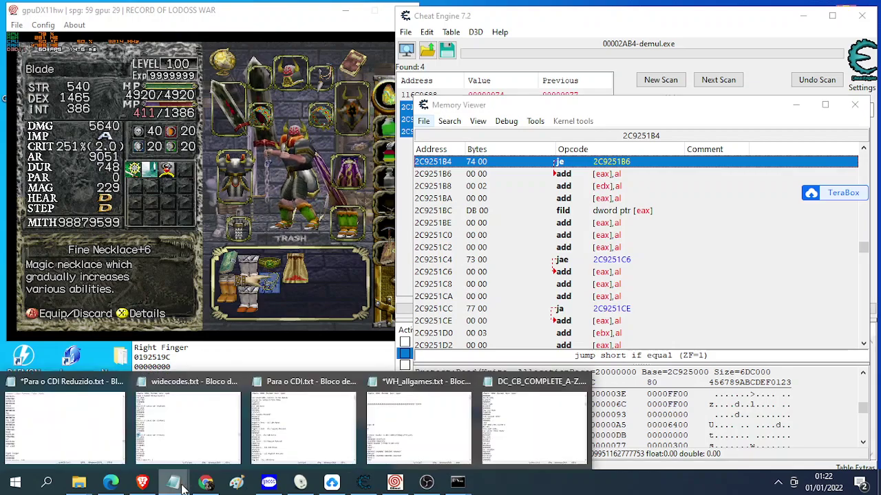
pyautogui.click(66, 426)
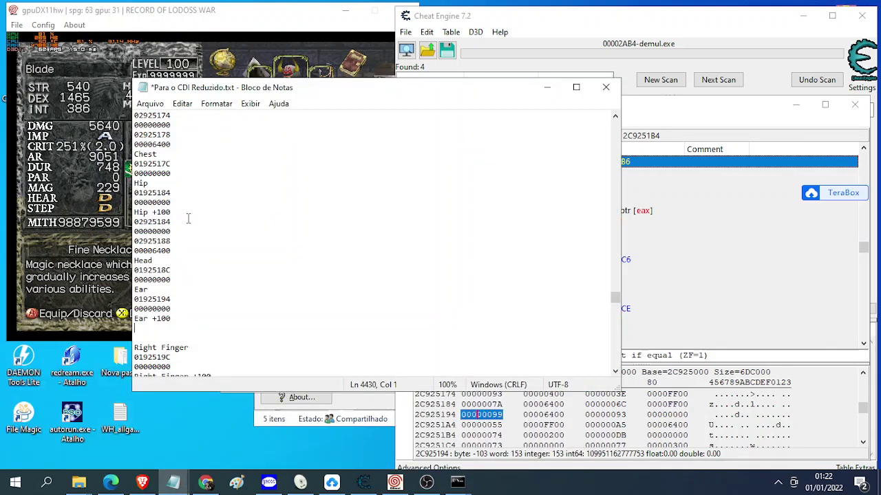
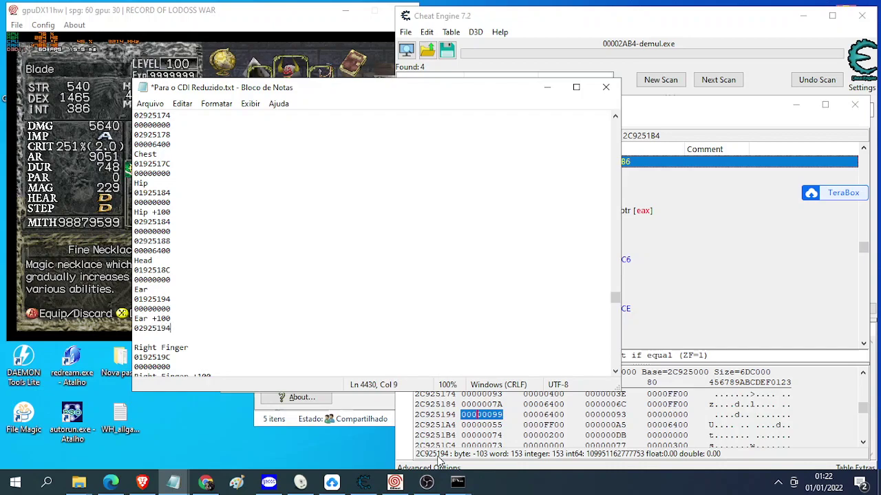
pyautogui.press('Return')
pyautogui.write('00000000')
pyautogui.press('Return')
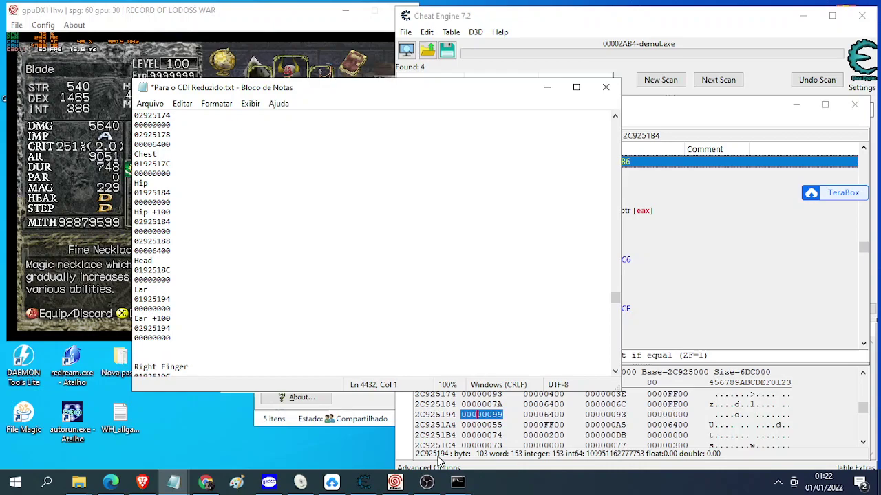
# Add address 02925198 with value 00006400 to the Ear +100 code and remove the blank line before Right Finger
pyautogui.click(539, 415)
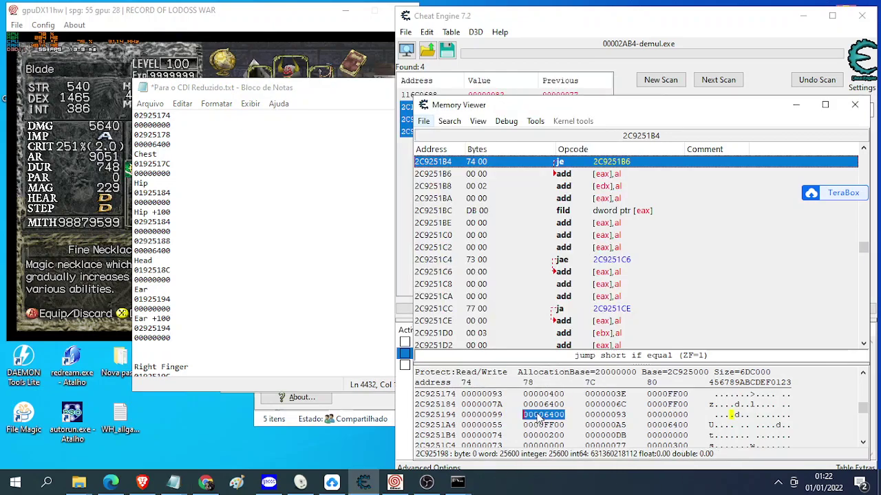
pyautogui.click(155, 350)
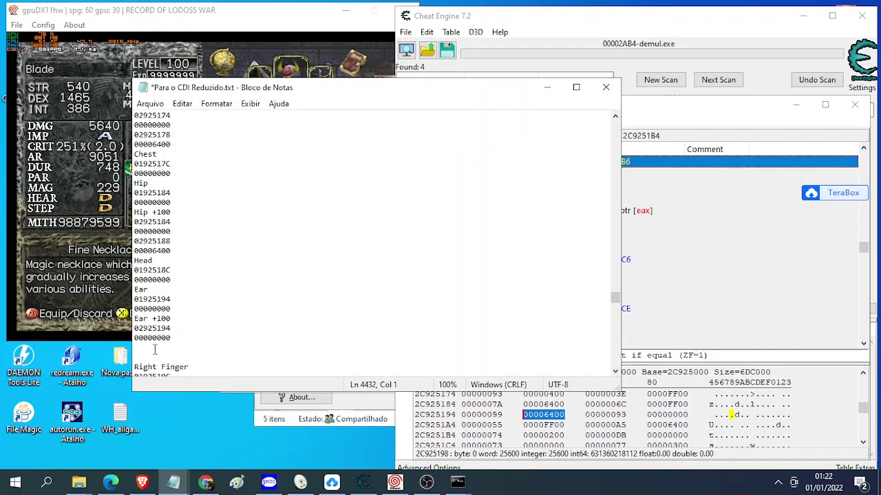
pyautogui.write('02925198')
pyautogui.press('Return')
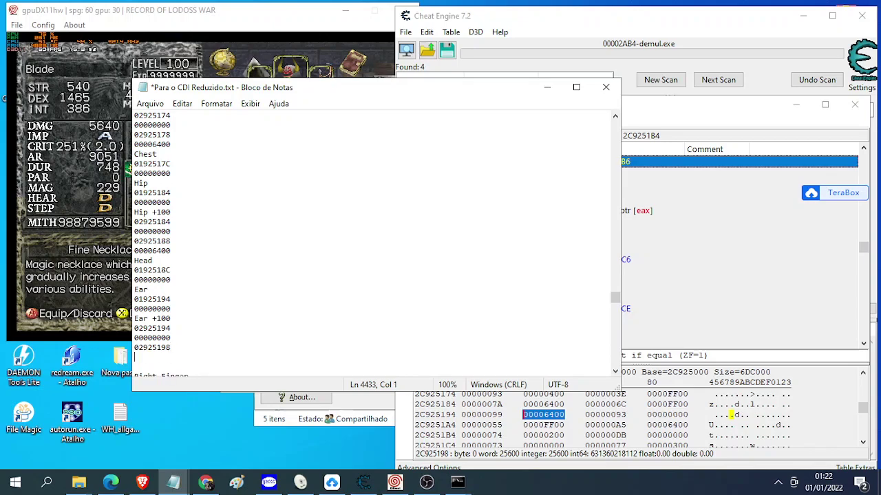
pyautogui.write('00006400')
pyautogui.press('Delete')
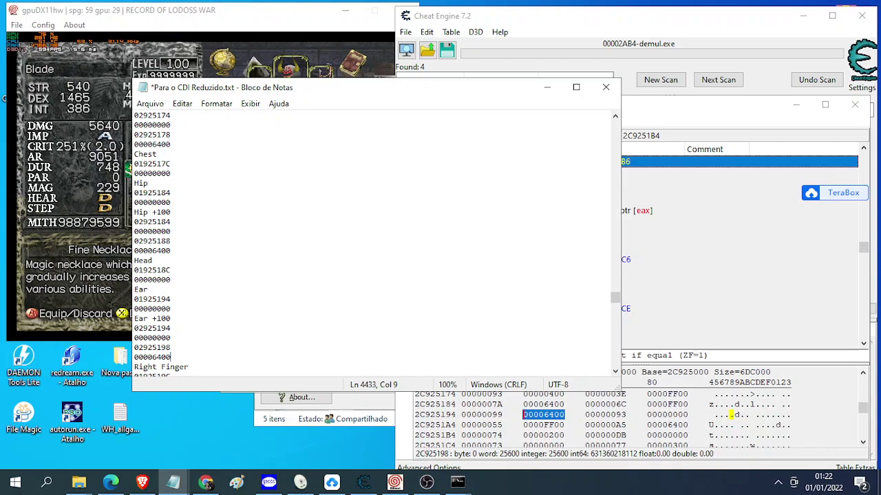
# Save the code list in the text file Para o CDI Reduzido.txt
pyautogui.click(150, 104)
pyautogui.click(178, 160)
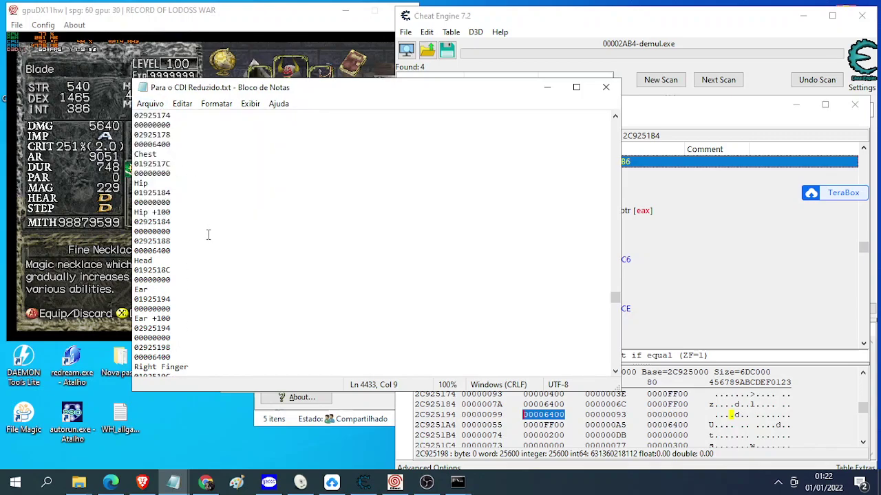
pyautogui.click(284, 47)
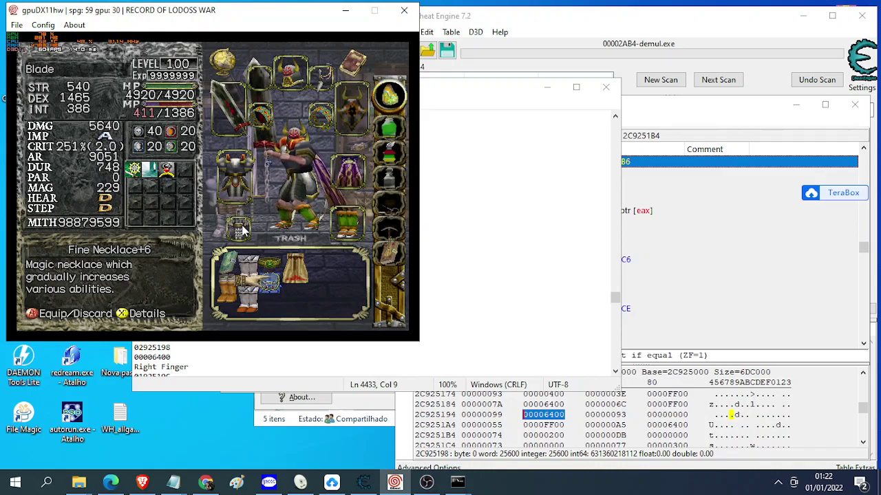
pyautogui.click(267, 354)
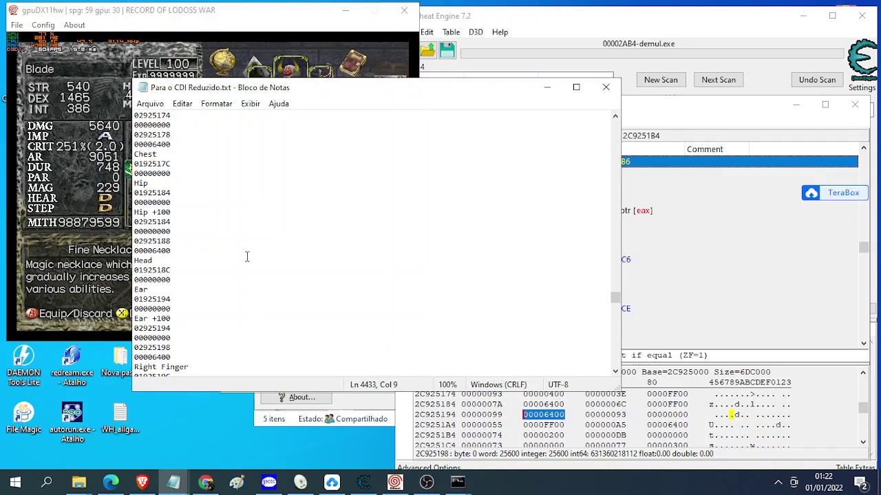
pyautogui.click(150, 103)
pyautogui.click(165, 161)
# Minimize Cheat Engine and the game, select the entire code list for copying and minimize the text file
pyautogui.scroll(-2, 287, 211)
pyautogui.scroll(-6, 287, 211)
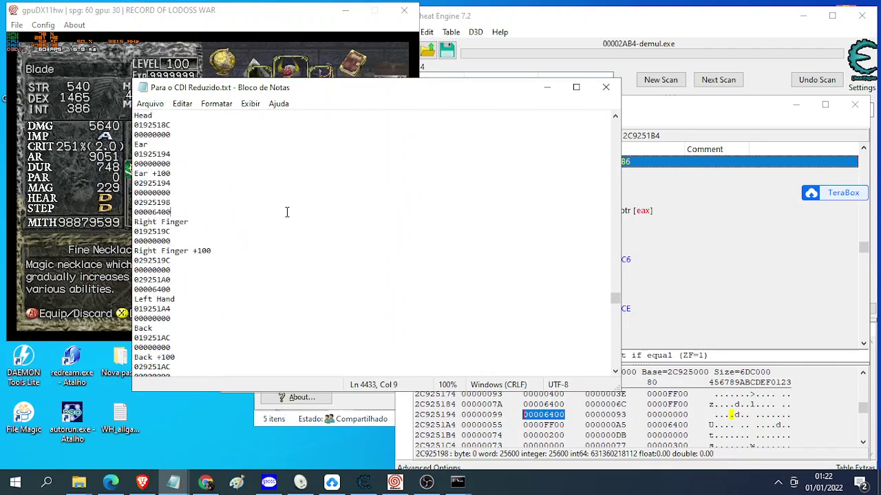
pyautogui.click(802, 15)
pyautogui.click(346, 10)
pyautogui.scroll(-4, 234, 223)
pyautogui.scroll(-10, 234, 226)
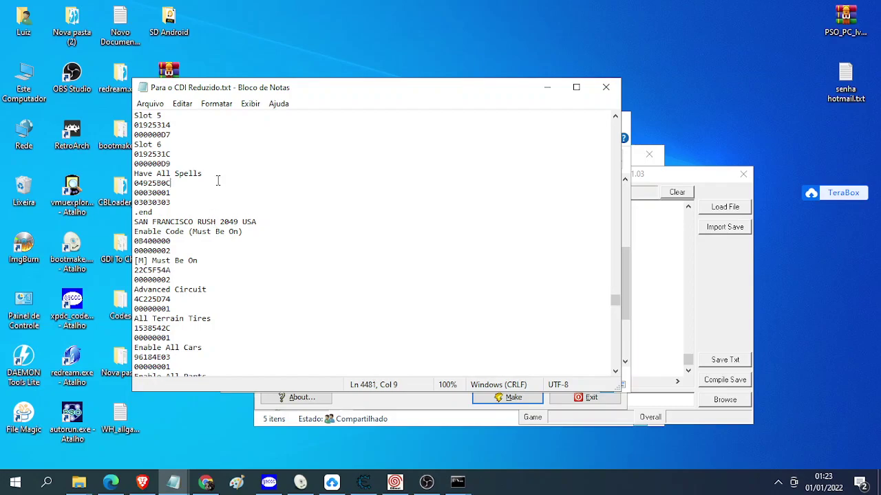
pyautogui.hotkey('ctrl', 'a')
pyautogui.click(547, 88)
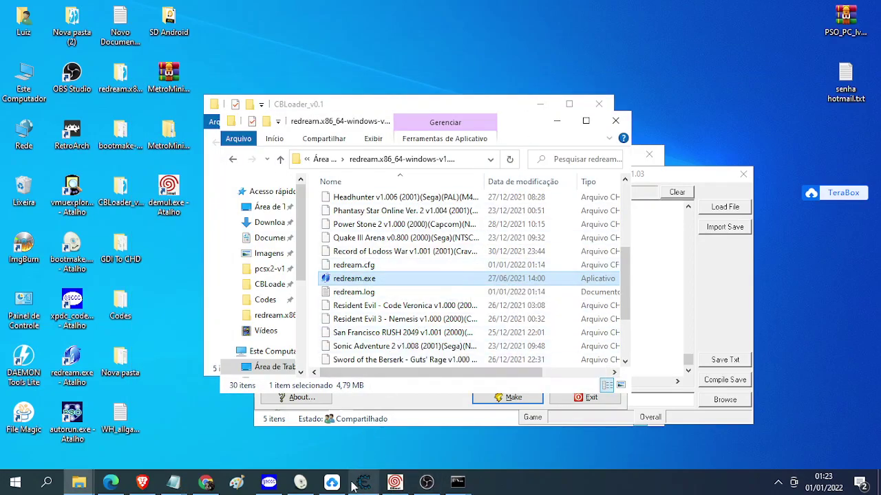
# Replace the codes in Xplorer DC Code Compiler with the copied list and compile them to cheats.bin on the desktop
pyautogui.click(268, 482)
pyautogui.click(720, 234)
pyautogui.click(676, 192)
pyautogui.click(719, 227)
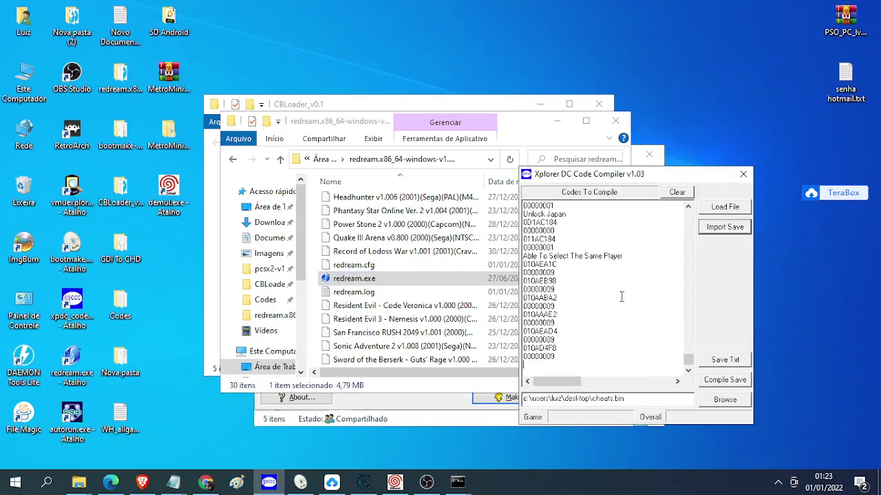
pyautogui.click(724, 379)
pyautogui.press('Return')
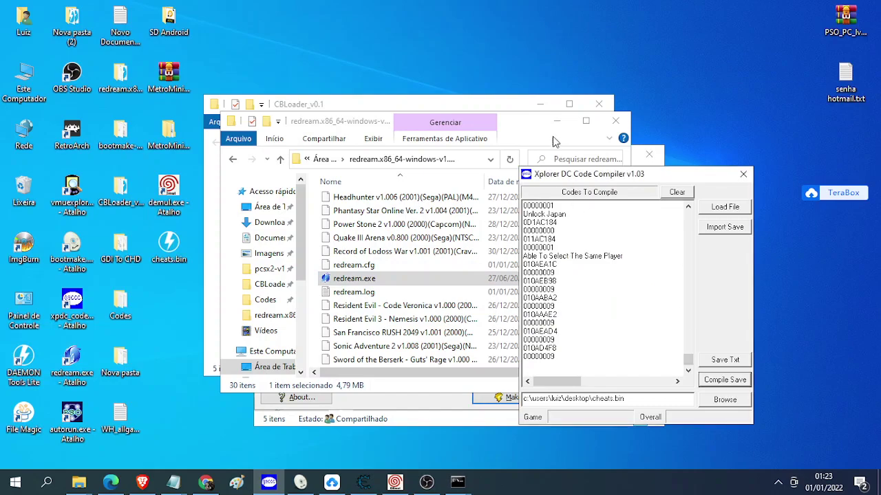
# Move cheats.bin from the desktop into the CBLoader_v0.1 folder, replacing the existing file
pyautogui.click(482, 108)
pyautogui.moveTo(169, 246); pyautogui.dragTo(348, 283)
pyautogui.click(382, 142)
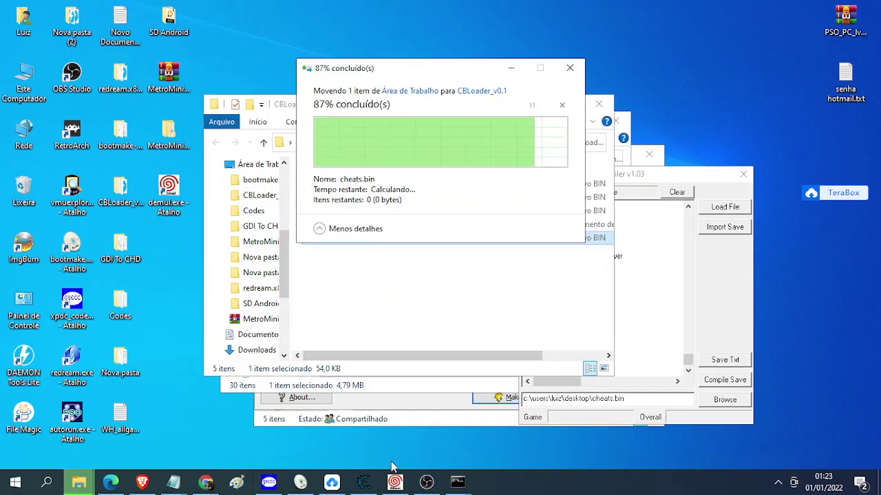
# Build the disc image cdloaderdctest.cdi from the CBLoader_v0.1 folder with BootMake
pyautogui.click(395, 486)
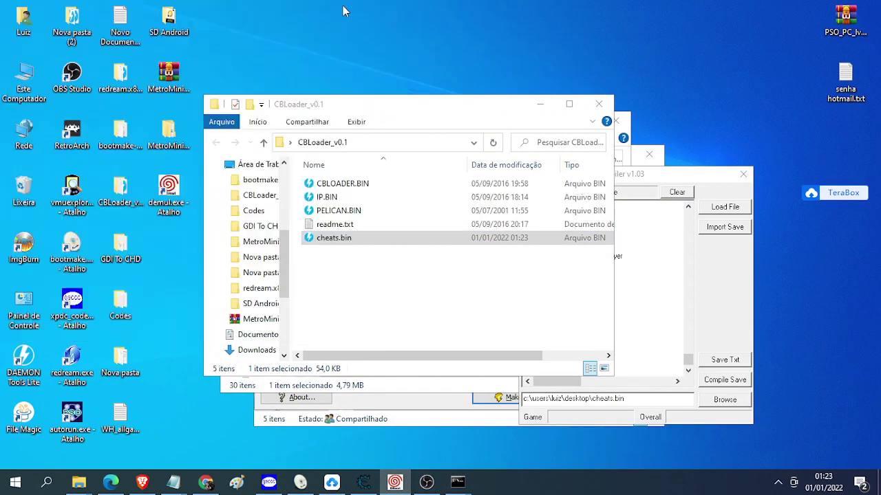
pyautogui.click(481, 399)
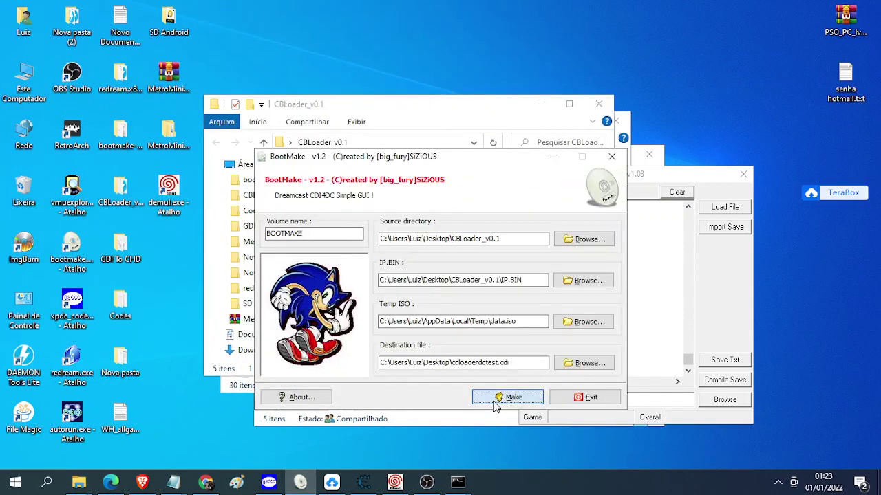
pyautogui.click(492, 398)
pyautogui.press('Return')
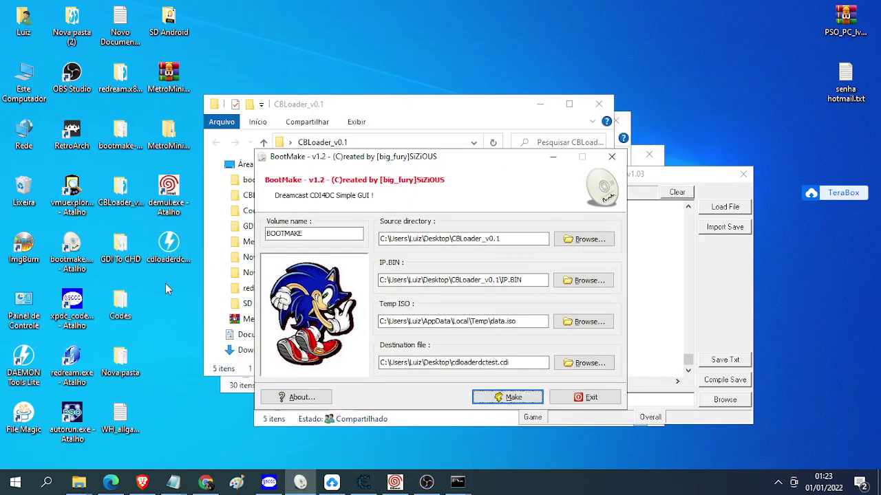
# Move cdloaderdctest.cdi from the desktop into the redream folder, replacing the existing file
pyautogui.click(534, 105)
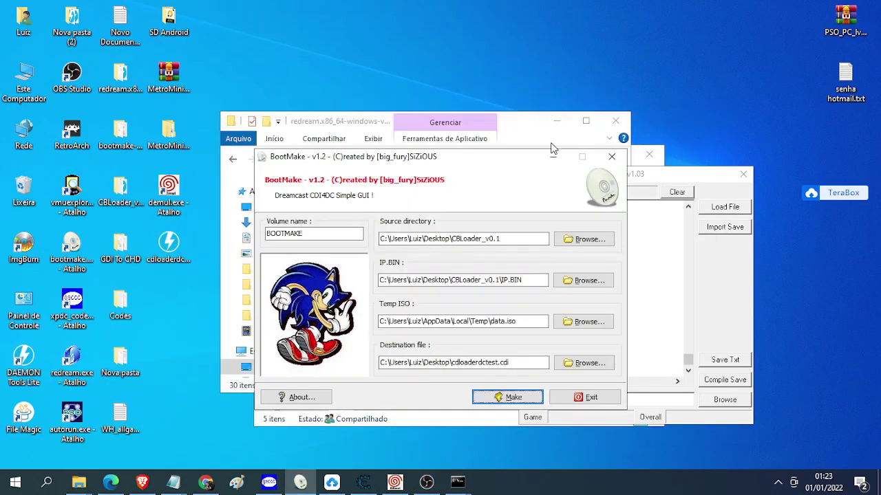
pyautogui.click(512, 131)
pyautogui.moveTo(169, 247); pyautogui.dragTo(327, 260)
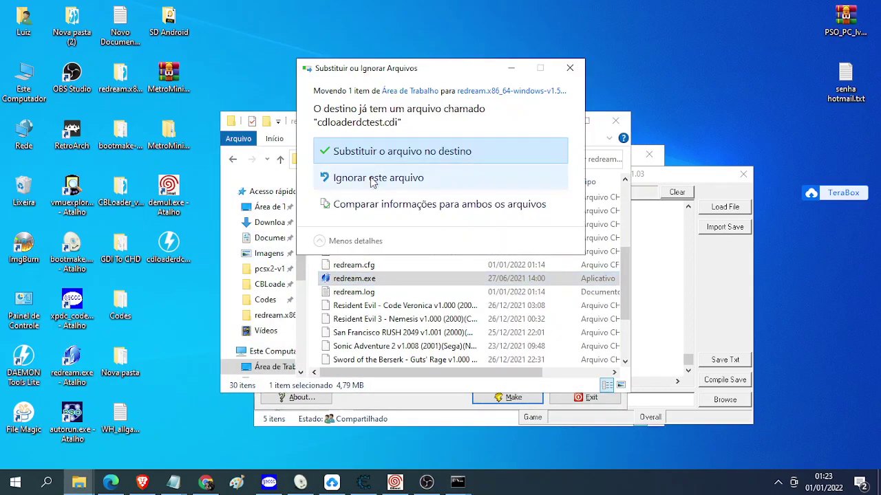
pyautogui.click(408, 146)
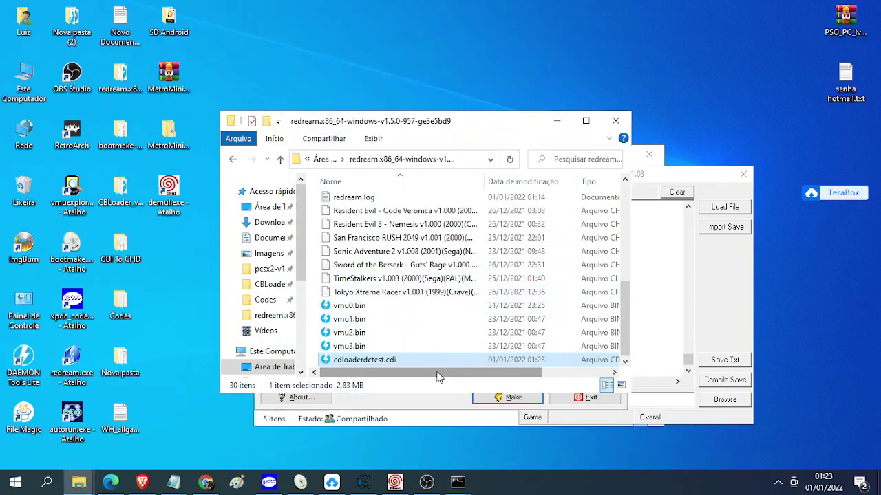
# Copy boot.bin and flash.bin from the psov2 subfolder into the main redream folder, replacing the existing files
pyautogui.scroll(6, 330, 261)
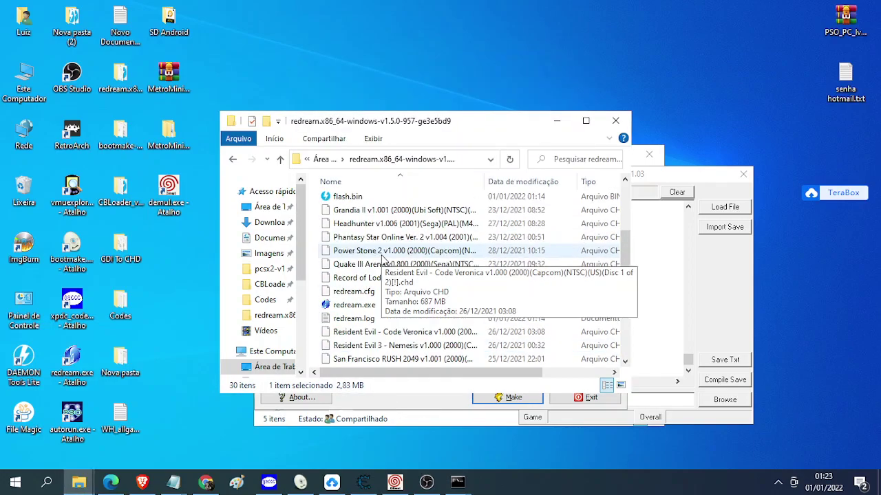
pyautogui.doubleClick(359, 228)
pyautogui.moveTo(371, 263); pyautogui.dragTo(345, 195)
pyautogui.click(366, 160)
pyautogui.hotkey('ctrl', 'v')
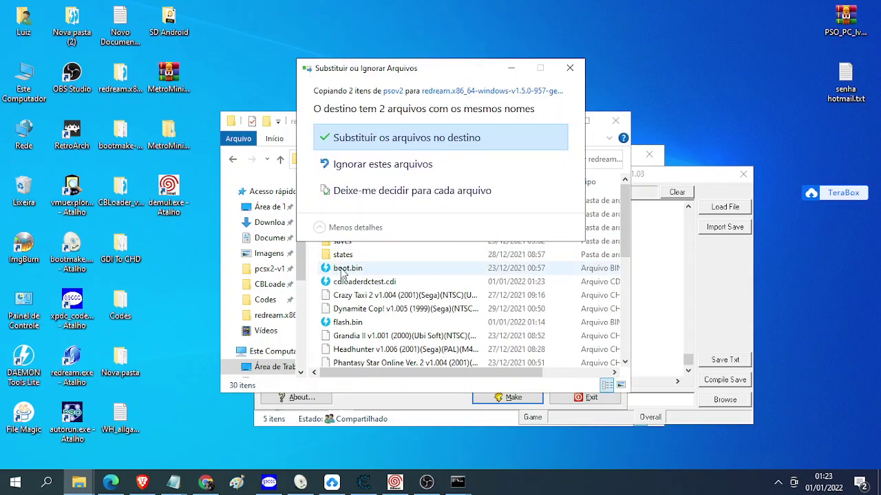
pyautogui.click(390, 147)
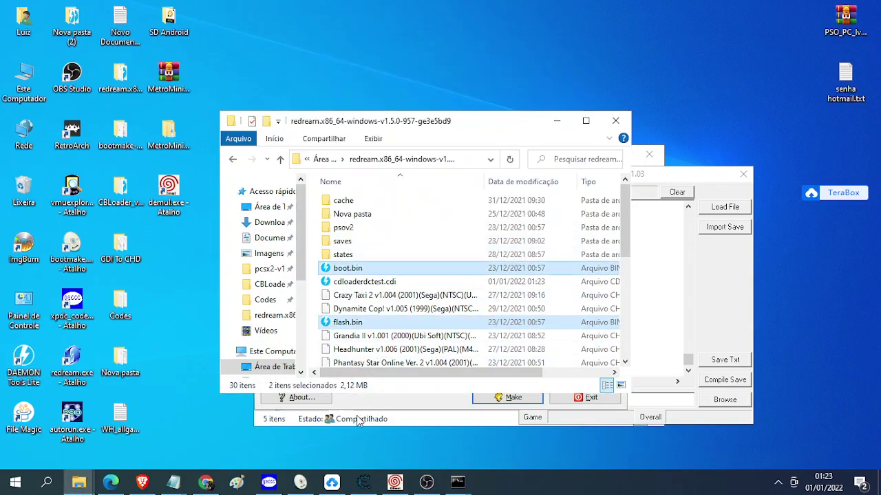
# Launch Redream from the redream folder and start the CBLoader disc
pyautogui.scroll(-2, 368, 344)
pyautogui.doubleClick(368, 360)
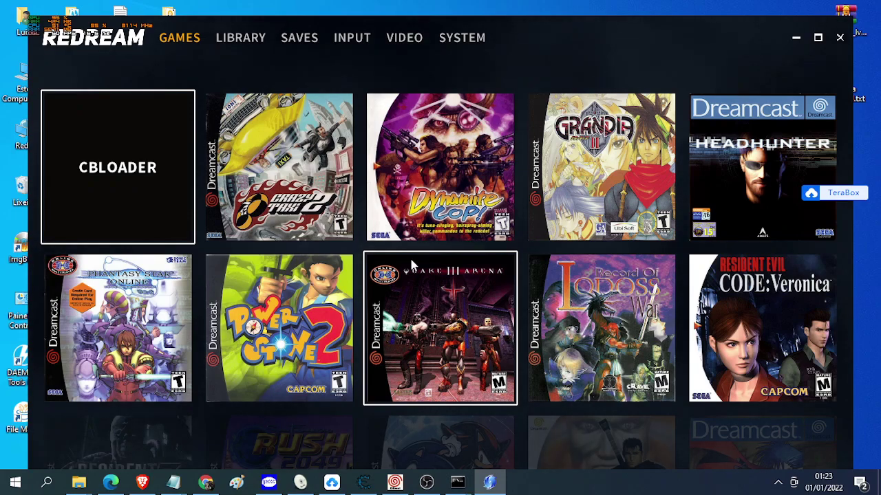
pyautogui.click(411, 263)
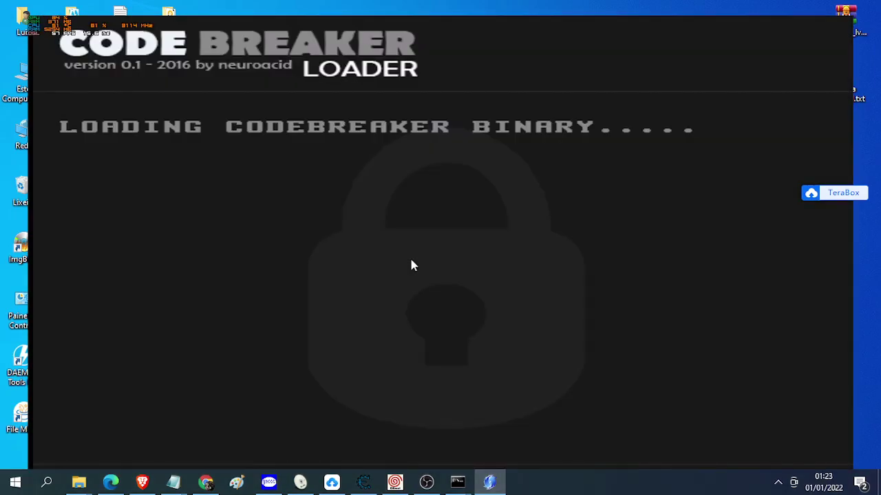
# Change the disc from CBLoader to Record of Lodoss War
pyautogui.press('Escape')
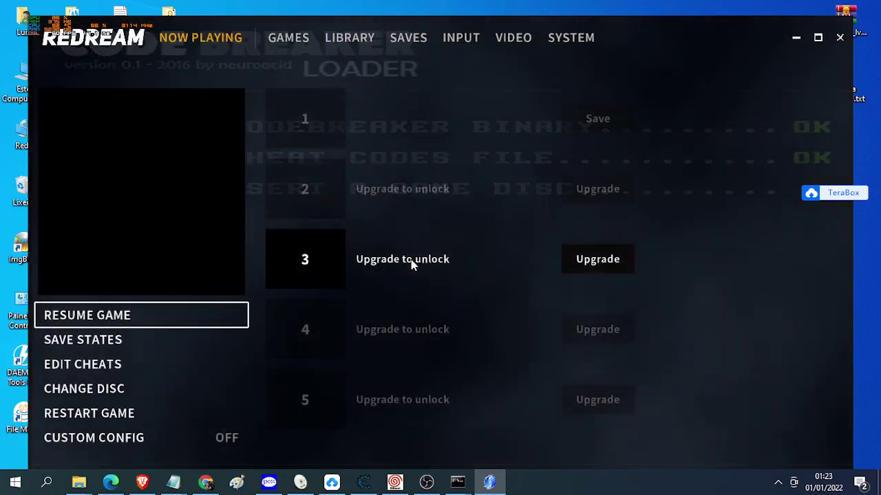
pyautogui.click(117, 393)
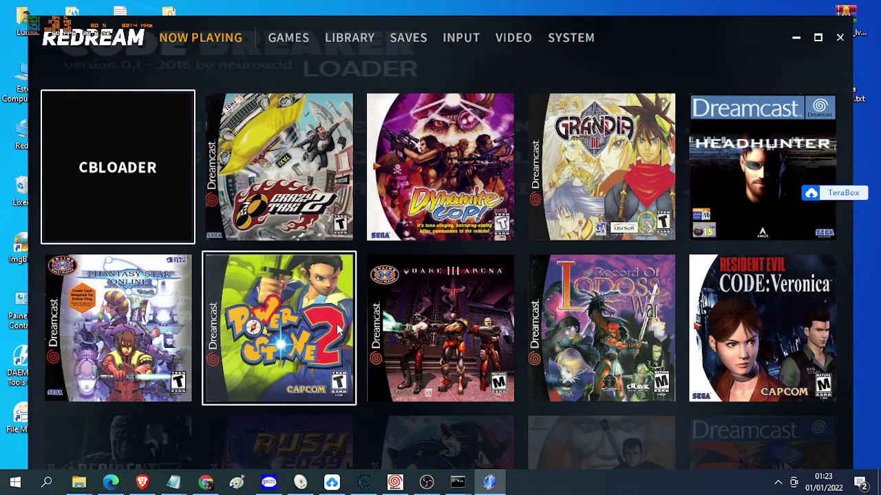
pyautogui.scroll(-1, 410, 308)
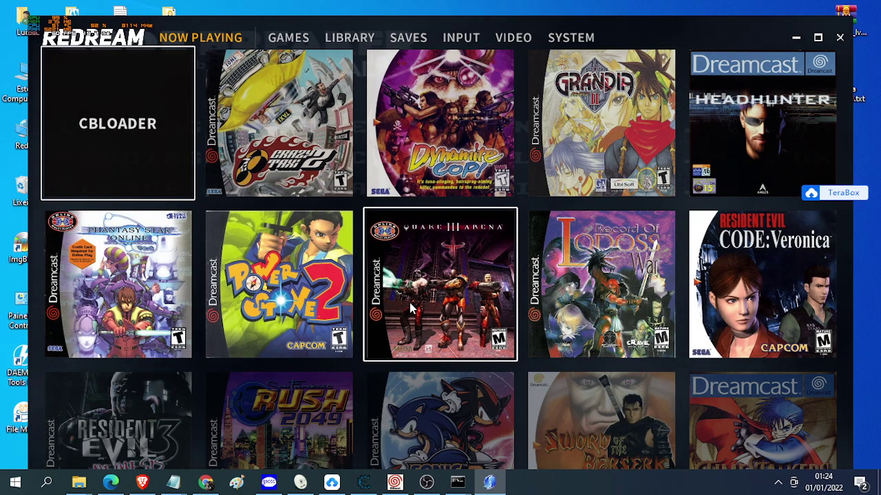
pyautogui.scroll(-2, 410, 302)
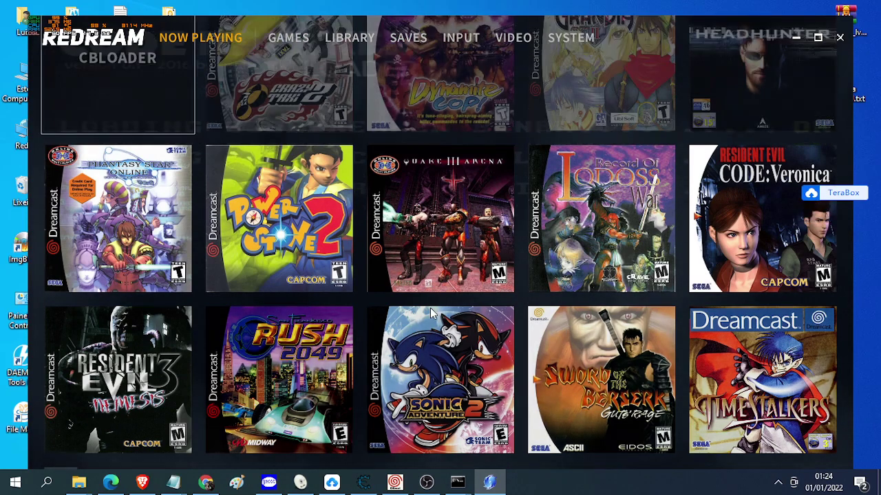
pyautogui.scroll(3, 432, 313)
pyautogui.click(555, 312)
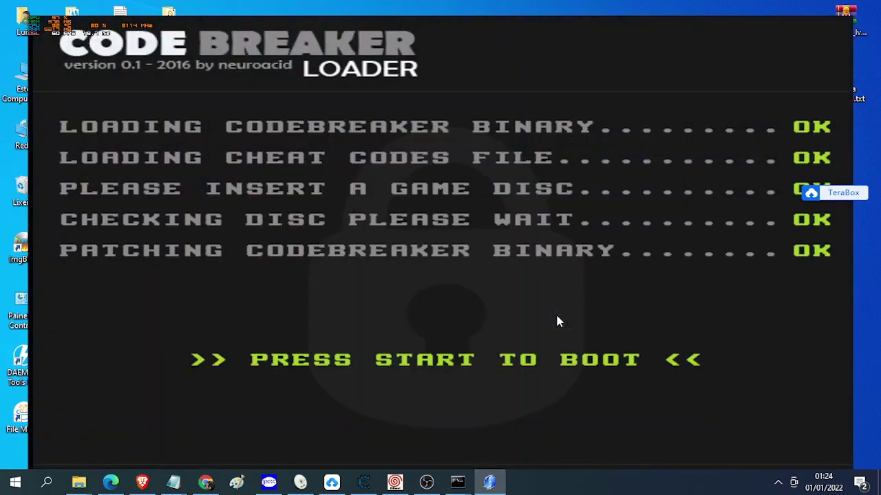
# Boot CodeBreaker, continue past the licence notice and open the Cheat Browser
pyautogui.press('Return')
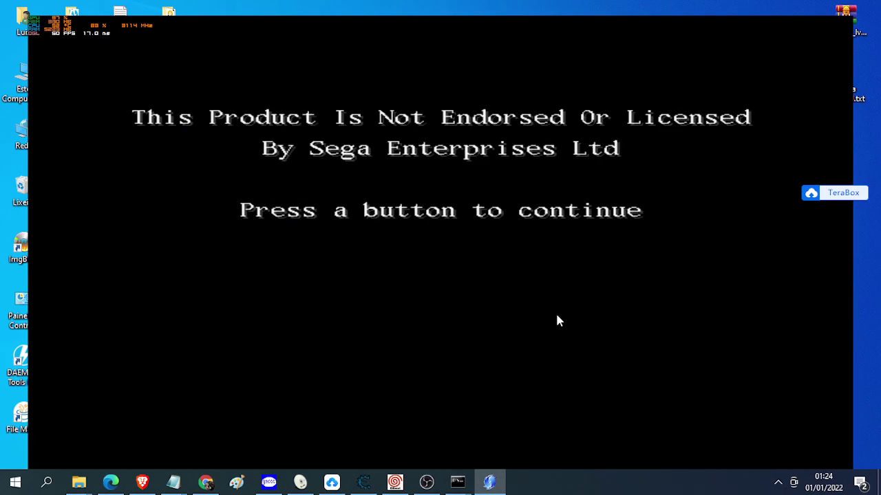
pyautogui.press('Return')
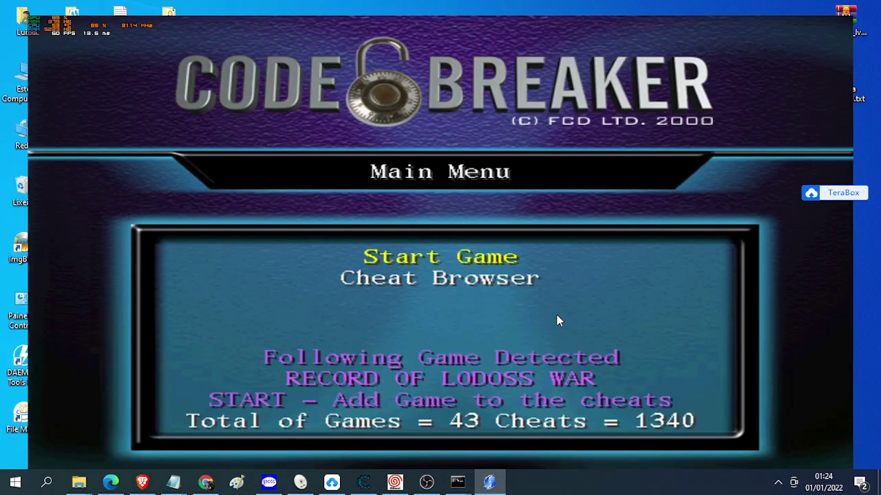
pyautogui.press('Down')
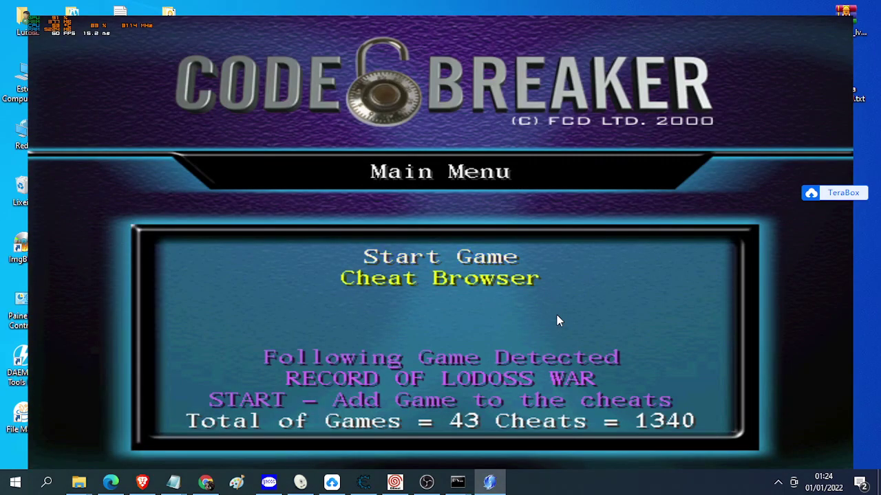
pyautogui.press('Return')
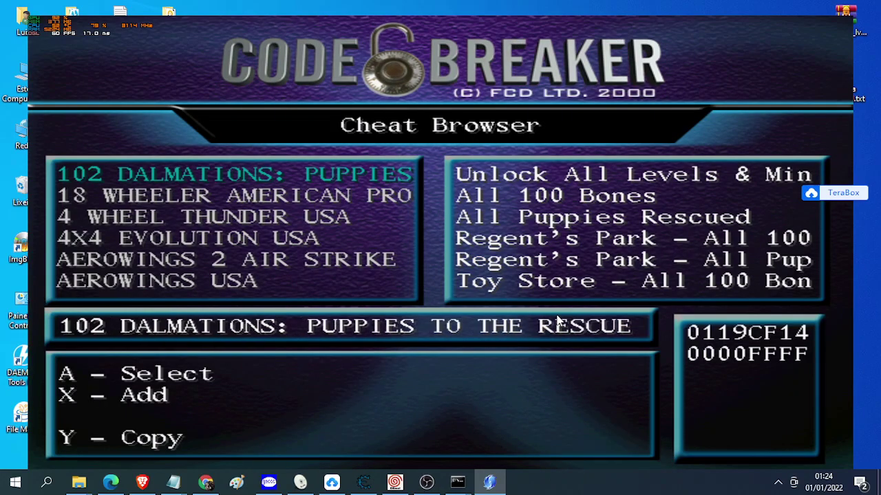
# Find RECORD OF LODOSS WAR USA in the game list and enter its cheat list
pyautogui.press('Right')
pyautogui.press('Right')
pyautogui.press('Right')
pyautogui.press('Right')
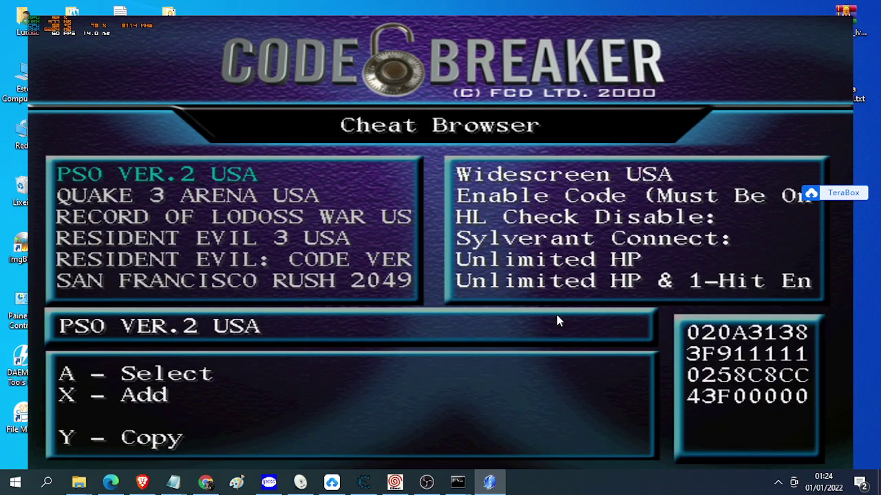
pyautogui.press('Down')
pyautogui.press('Down')
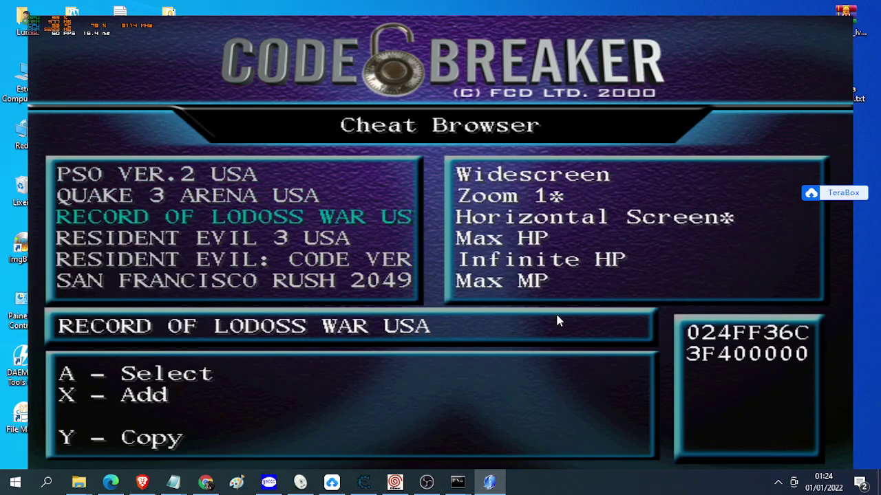
pyautogui.press('Return')
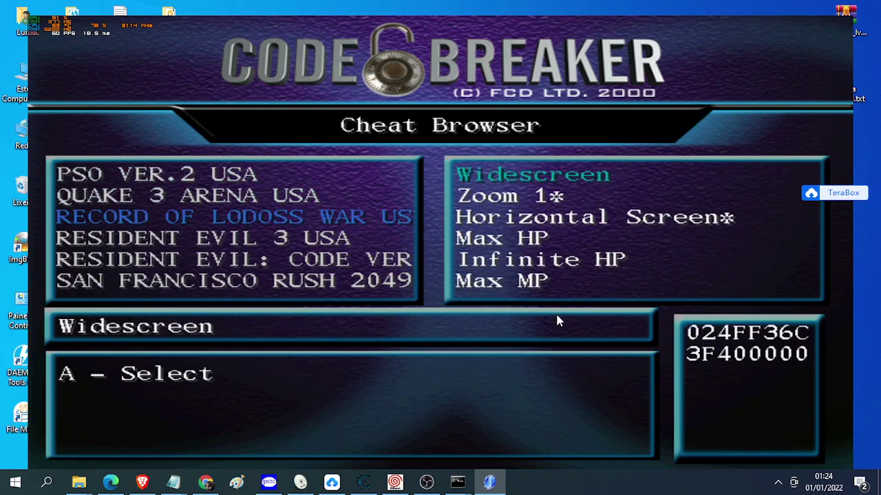
# Look through the Record of Lodoss War cheats and examine the Neck +100 and Left Finger +100 codes, returning to the game list
pyautogui.press('Down')
pyautogui.press('Down')
pyautogui.press('Down')
pyautogui.press('Down')
pyautogui.press('Down')
pyautogui.press('Down')
pyautogui.press('Down')
pyautogui.press('Down')
pyautogui.press('Down')
pyautogui.press('Down')
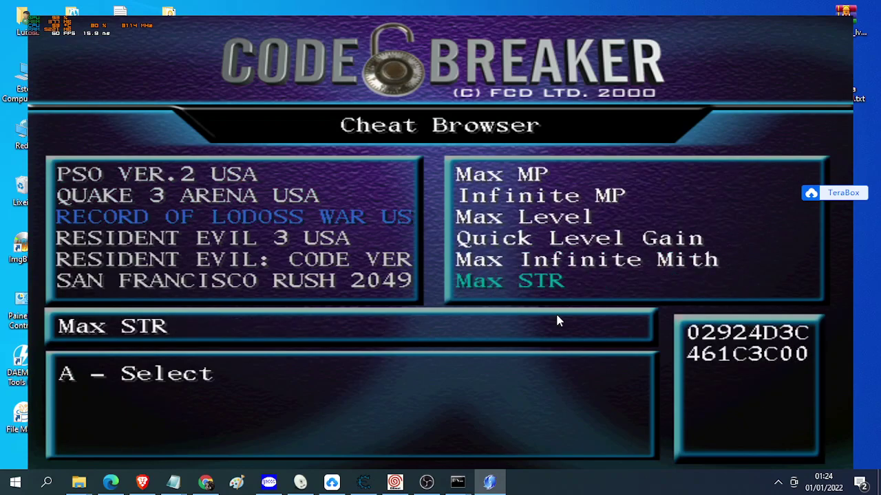
pyautogui.press('Down')
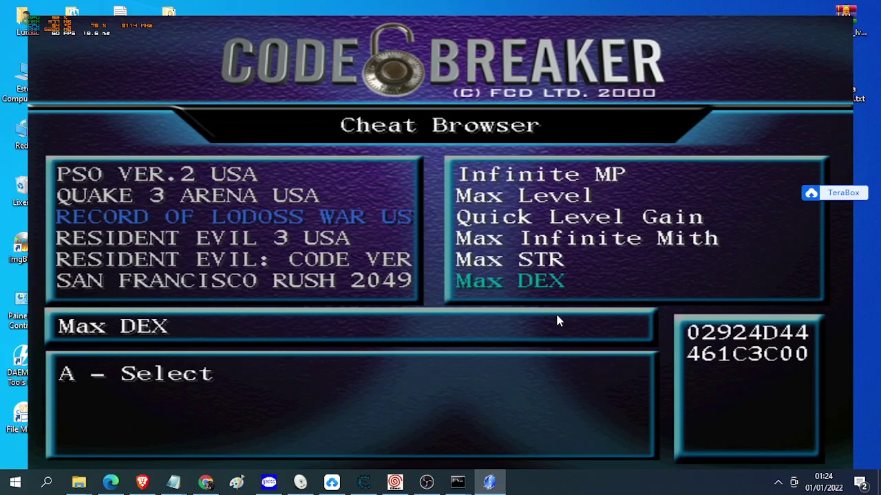
pyautogui.press('Down')
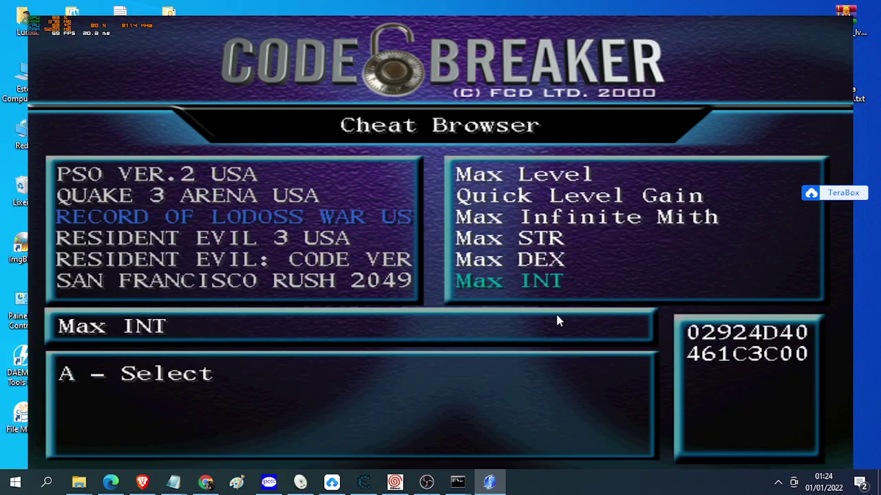
pyautogui.press('Down')
pyautogui.press('Down')
pyautogui.press('Down')
pyautogui.press('Down')
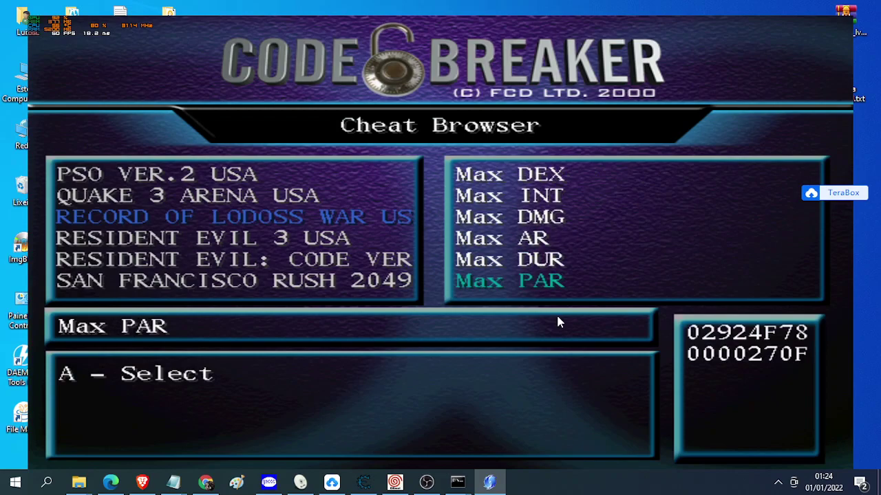
pyautogui.press('Down')
pyautogui.press('Down')
pyautogui.press('Down')
pyautogui.press('Down')
pyautogui.press('Down')
pyautogui.press('Down')
pyautogui.press('Down')
pyautogui.press('Down')
pyautogui.press('Down')
pyautogui.press('Down')
pyautogui.press('Down')
pyautogui.press('Down')
pyautogui.press('Down')
pyautogui.press('Down')
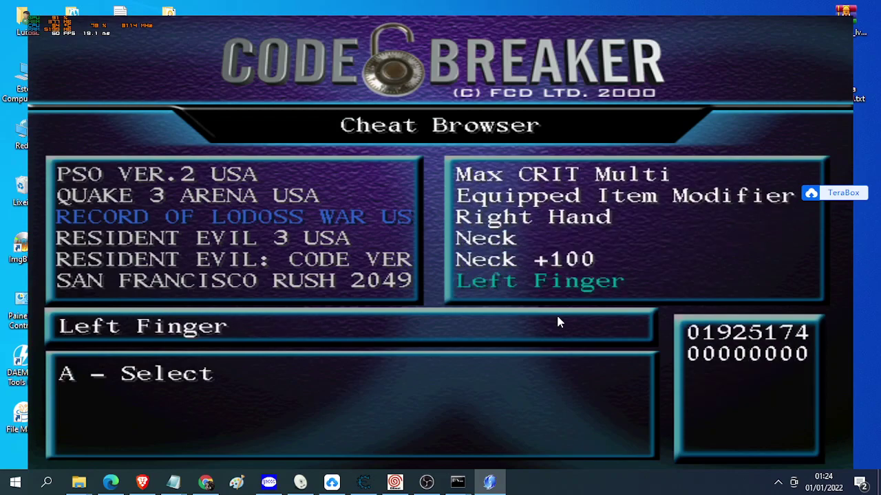
pyautogui.press('Down')
pyautogui.press('Up')
pyautogui.press('Up')
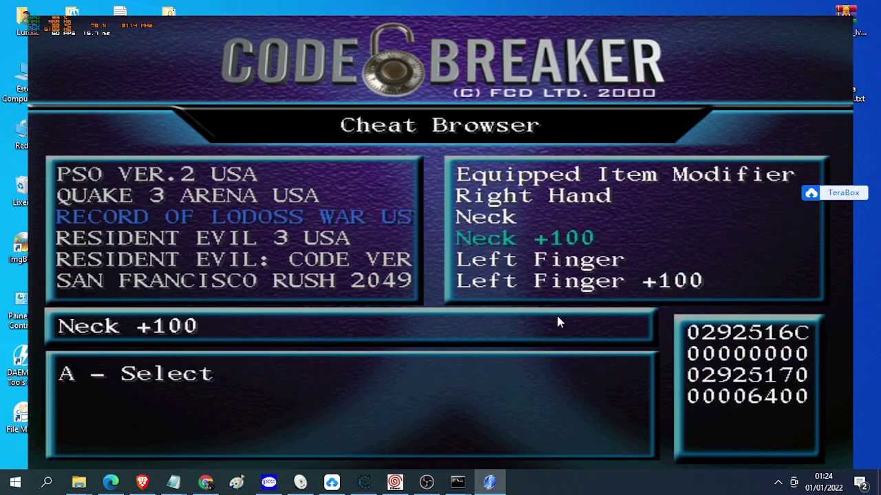
pyautogui.press('Down')
pyautogui.press('Up')
pyautogui.press('Down')
pyautogui.press('Down')
pyautogui.press('Down')
pyautogui.press('Up')
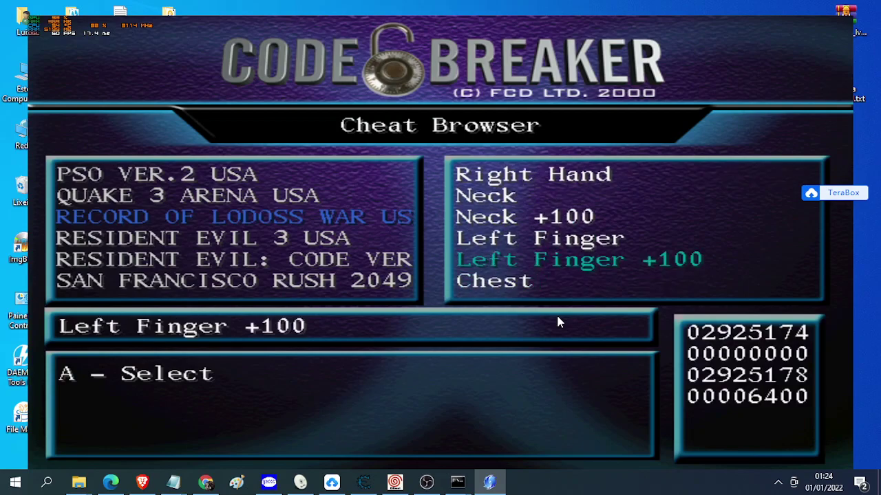
pyautogui.press('Up')
pyautogui.press('Up')
pyautogui.press('Down')
pyautogui.press('Down')
pyautogui.press('Left')
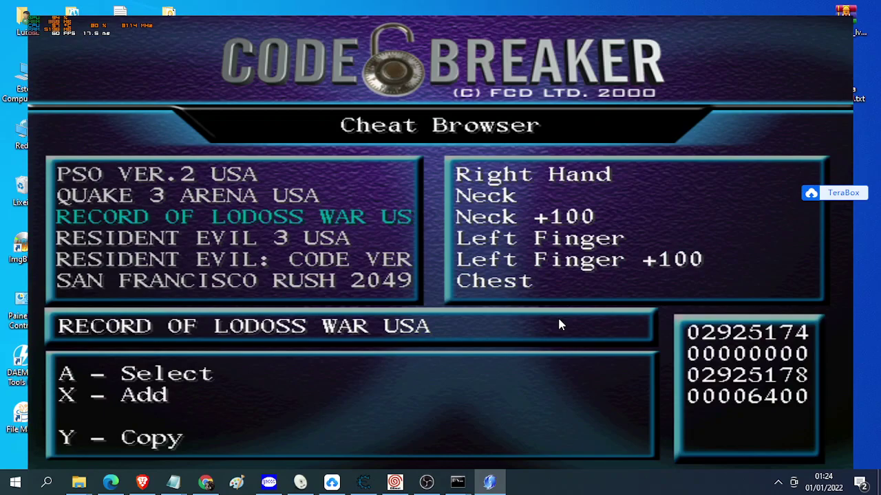
pyautogui.press('s')
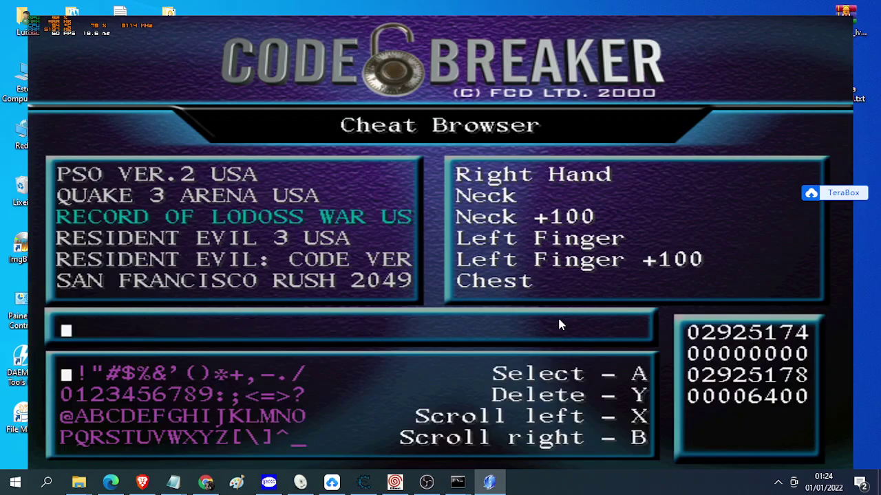
pyautogui.press('Return')
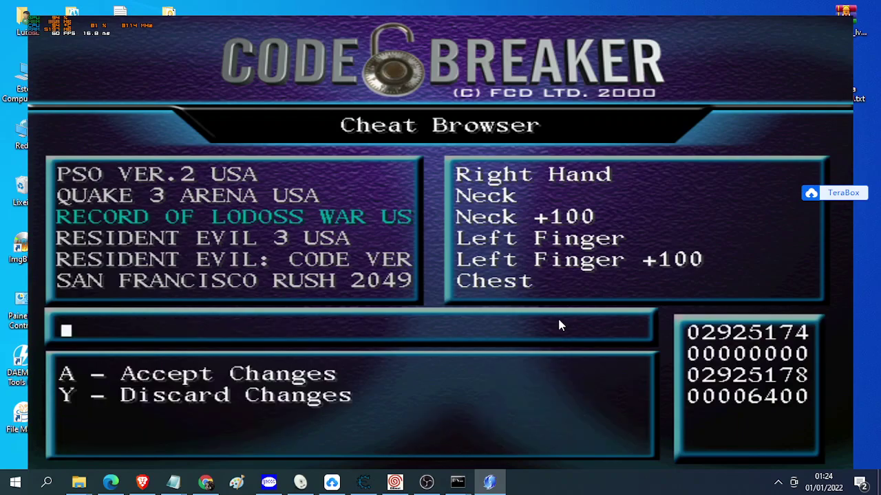
pyautogui.press('d')
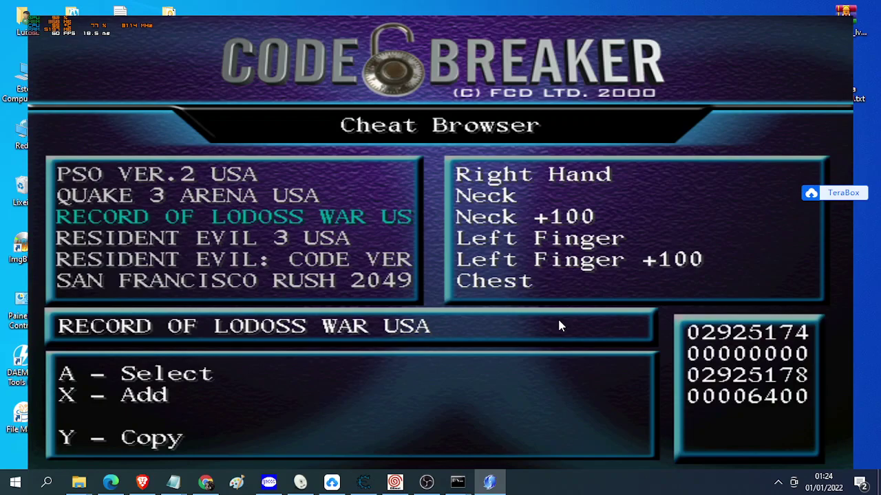
# Copy the RECORD OF LODOSS WAR USA entry as an editable game and enable its Left Finger +100 cheat
pyautogui.press('d')
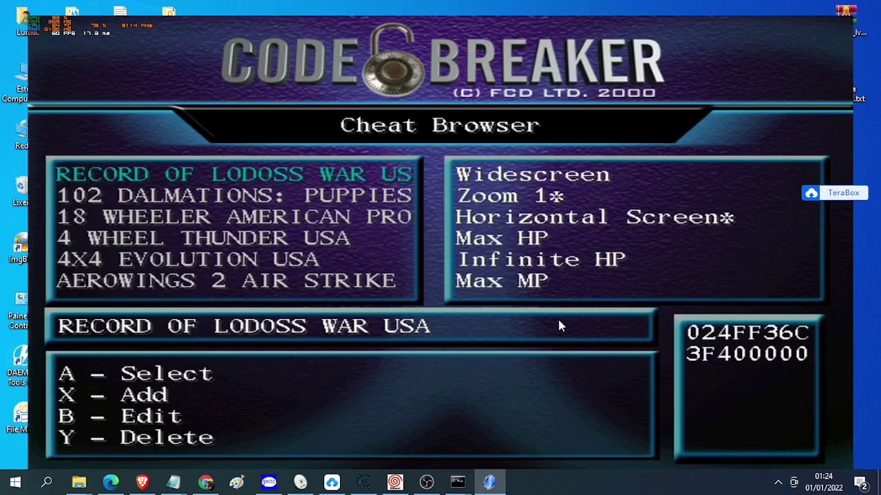
pyautogui.press('Right')
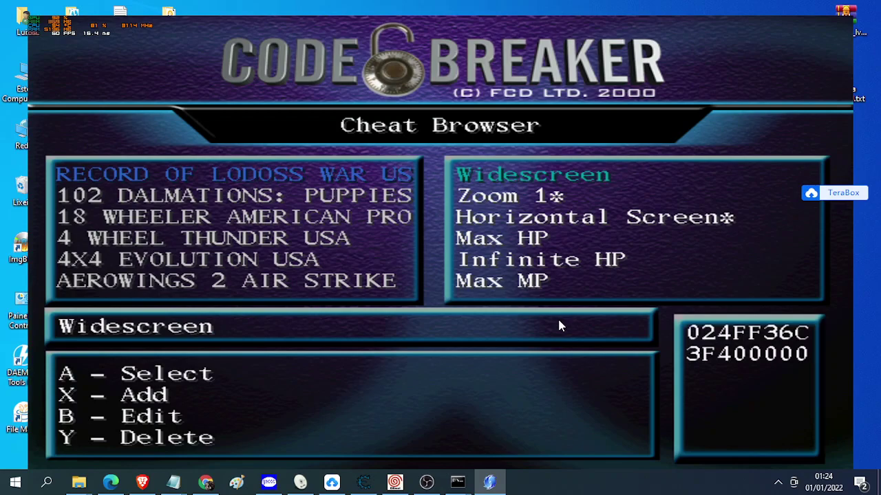
pyautogui.press('v')
pyautogui.press('v')
pyautogui.press('v')
pyautogui.press('v')
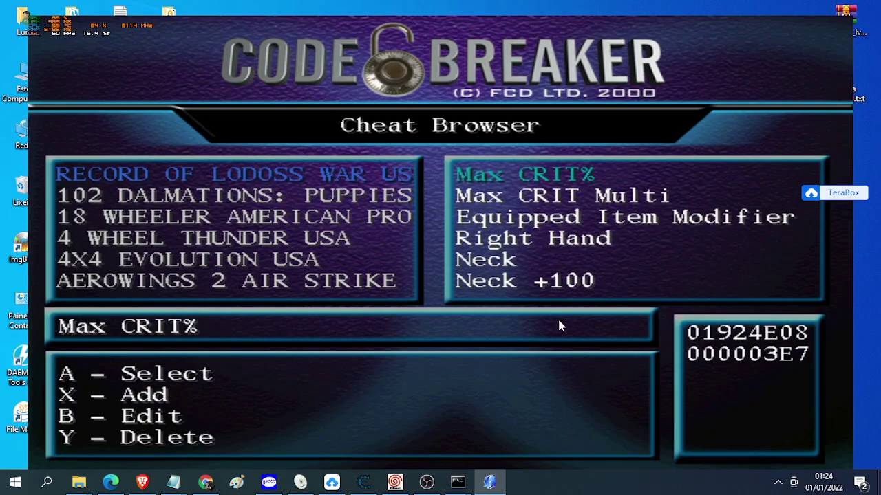
pyautogui.press('Down')
pyautogui.press('Down')
pyautogui.press('Down')
pyautogui.press('Down')
pyautogui.press('Down')
pyautogui.press('Down')
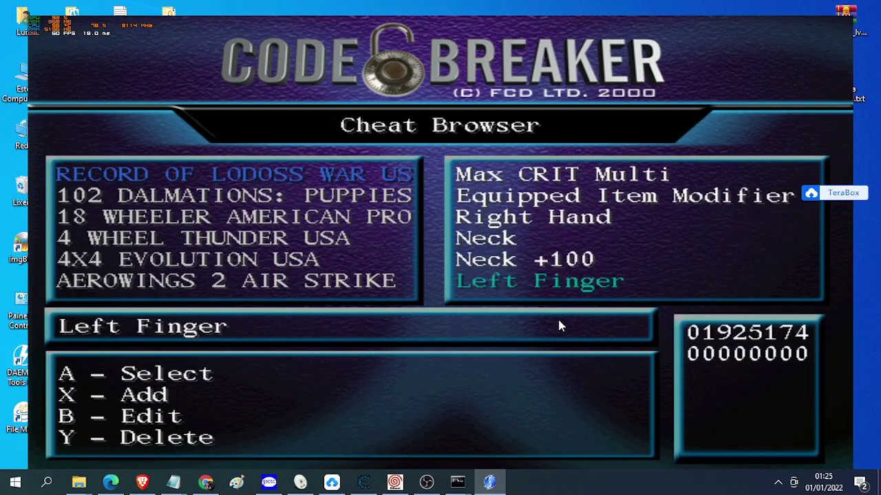
pyautogui.press('Up')
pyautogui.press('Down')
pyautogui.press('Down')
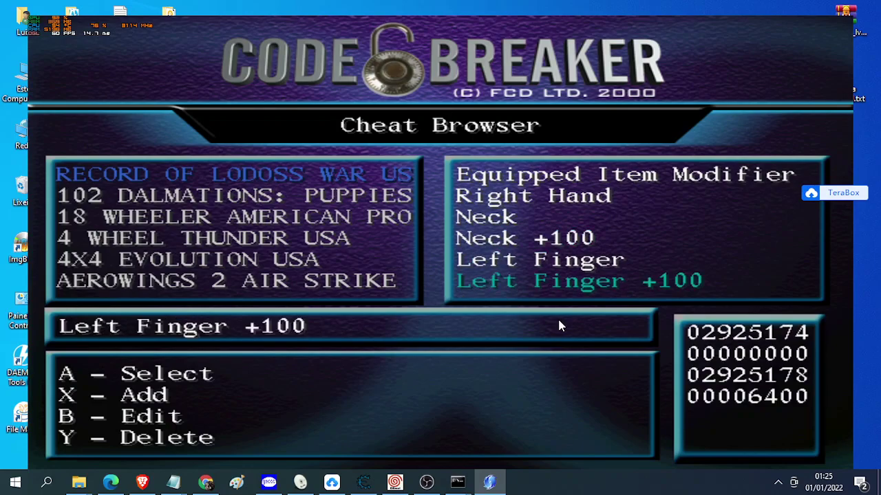
pyautogui.press('Right')
pyautogui.press('Down')
pyautogui.press('Down')
pyautogui.press('Down')
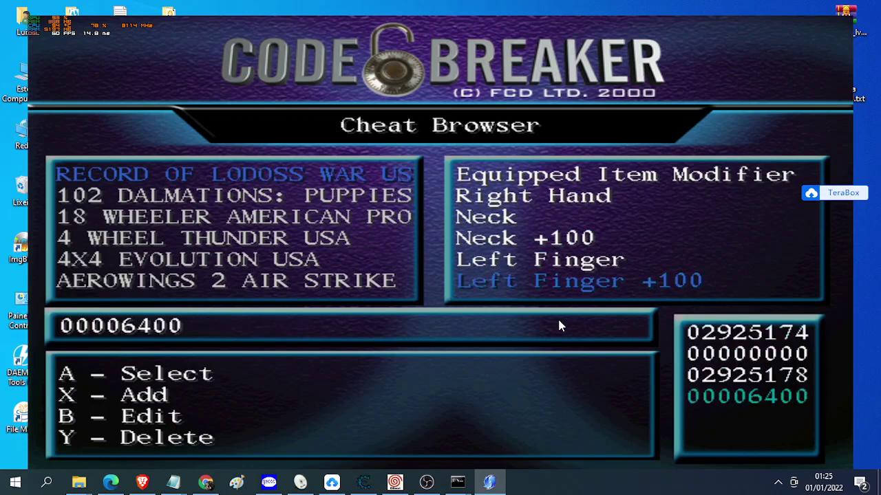
pyautogui.press('x')
# Open the second line of the Left Finger +100 code for editing at its second-to-last digit
pyautogui.press('Up')
pyautogui.press('Up')
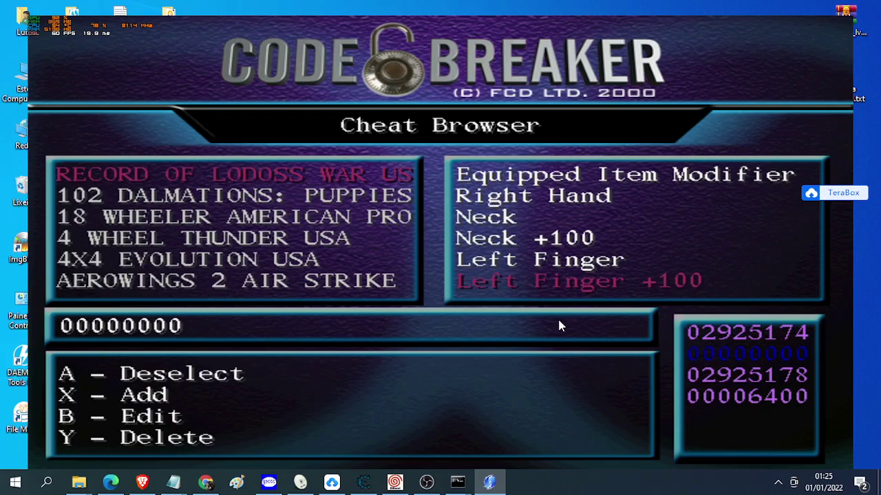
pyautogui.press('c')
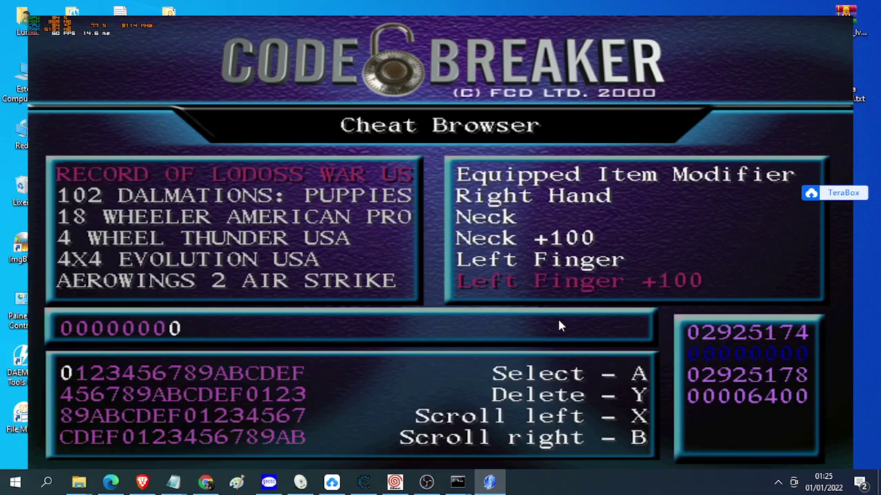
pyautogui.press('s')
# Switch to the Brave browser, look up the Speed Ring's code in the Record of Lodoss War item list, and return to Redream
pyautogui.click(143, 484)
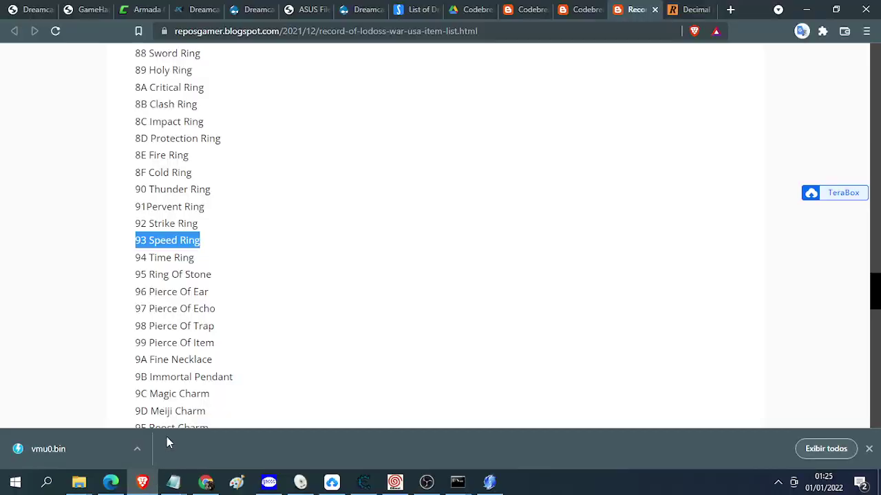
pyautogui.moveTo(135, 241); pyautogui.dragTo(200, 243)
pyautogui.click(143, 481)
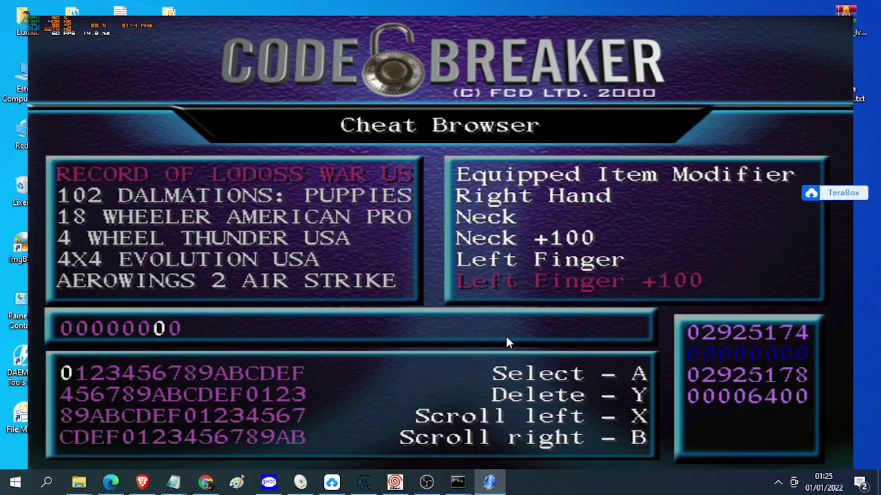
# Enter 9 as the second-to-last digit in the second line of the Left Finger +100 code
pyautogui.press('Right')
pyautogui.press('Right')
pyautogui.press('Right')
pyautogui.press('Right')
pyautogui.press('Right')
pyautogui.press('Down')
pyautogui.press('x')
pyautogui.press('Up')
pyautogui.press('Left')
pyautogui.press('Left')
pyautogui.press('Left')
pyautogui.press('Right')
pyautogui.press('Right')
pyautogui.press('Right')
pyautogui.press('Right')
pyautogui.press('Right')
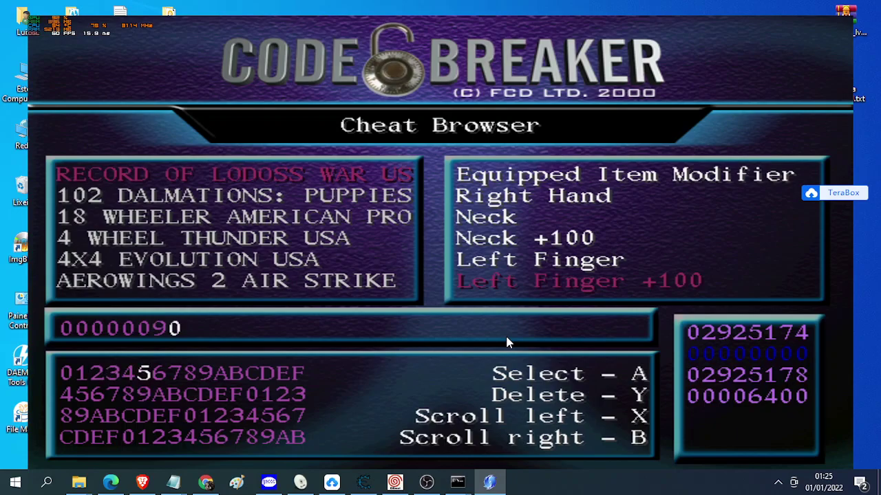
# Complete the second line of the Left Finger +100 code as 00000093 and accept the changes
pyautogui.press('Left')
pyautogui.press('Left')
pyautogui.press('Left')
pyautogui.press('Left')
pyautogui.press('x')
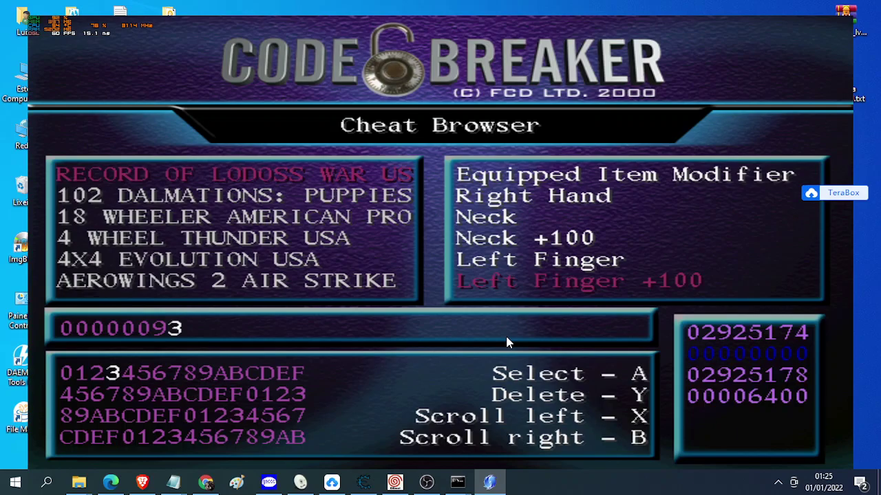
pyautogui.press('Return')
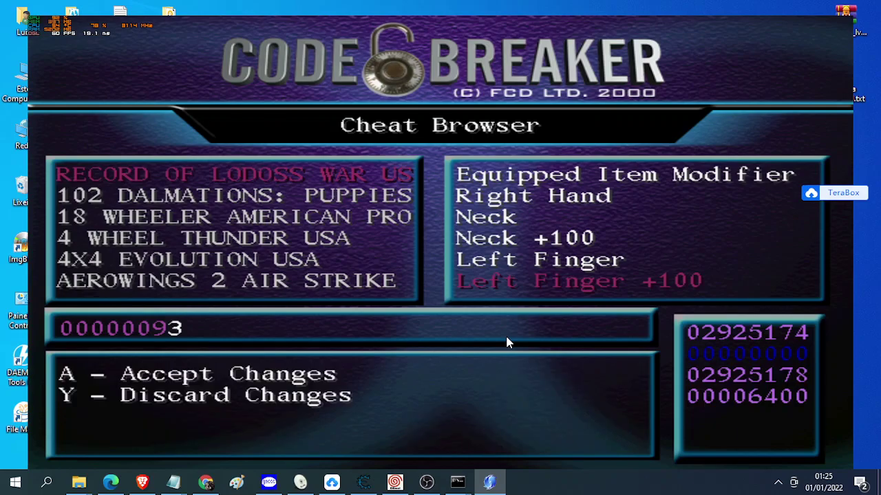
pyautogui.press('x')
# Enable the Right Finger +100 cheat and open the second line of its code for editing at the second-to-last digit
pyautogui.press('Left')
pyautogui.press('Down')
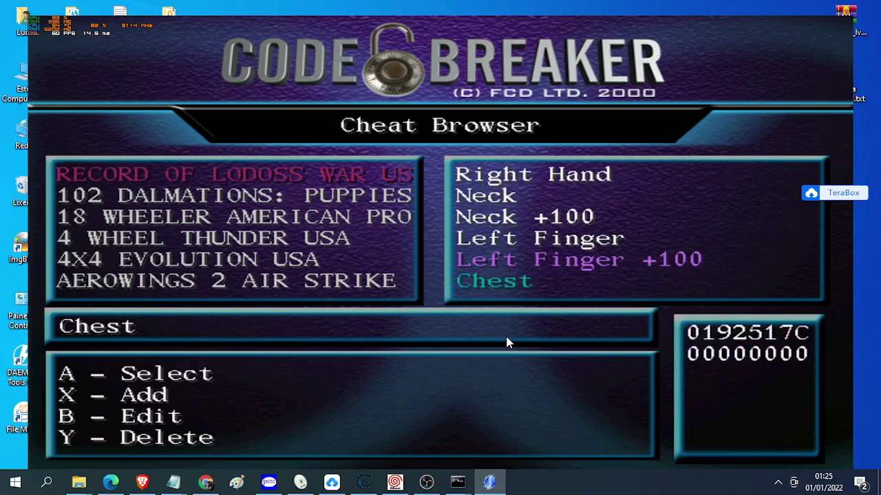
pyautogui.press('Down')
pyautogui.press('Down')
pyautogui.press('Down')
pyautogui.press('Down')
pyautogui.press('Down')
pyautogui.press('Down')
pyautogui.press('Down')
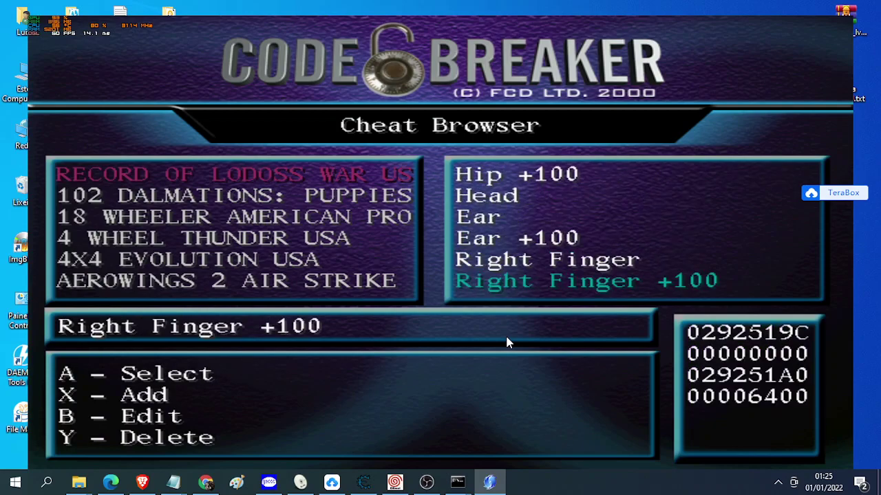
pyautogui.press('Return')
pyautogui.press('Down')
pyautogui.press('Down')
pyautogui.press('Up')
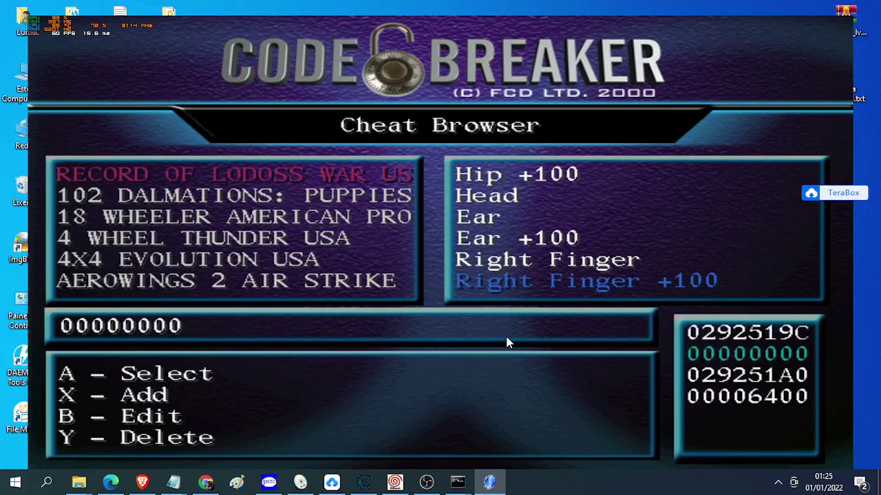
pyautogui.press('Return')
pyautogui.press('c')
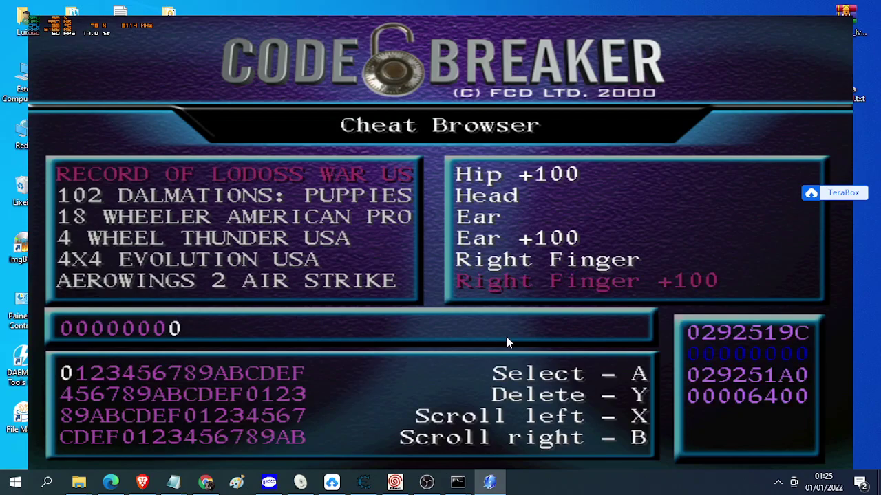
pyautogui.press('Left')
# Switch to the Brave browser, look up the Holy Ring's code in the item list, and return to Redream
pyautogui.click(143, 483)
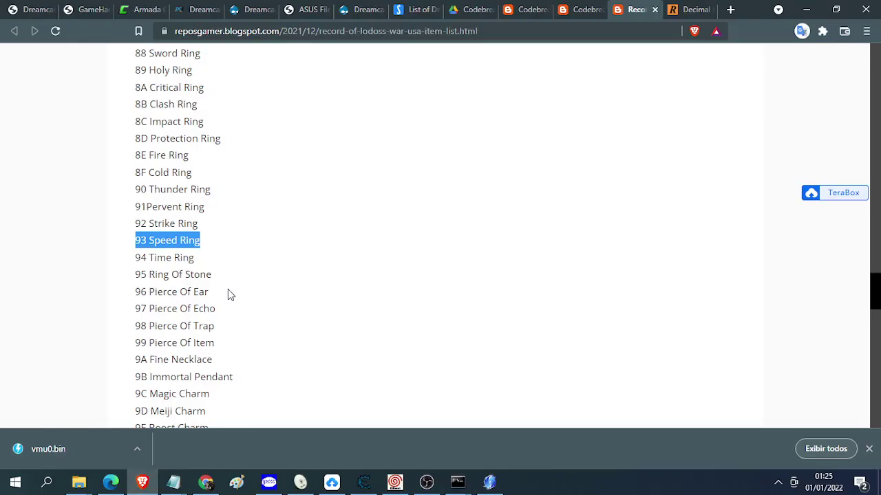
pyautogui.scroll(2, 227, 221)
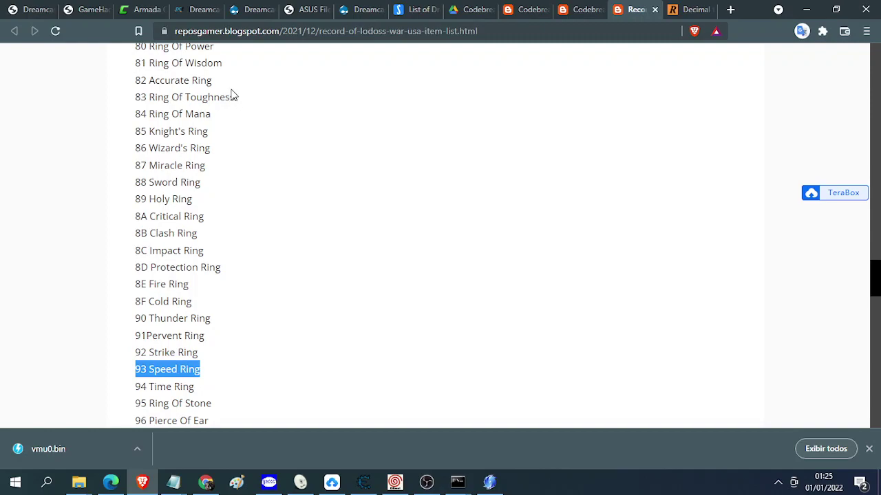
pyautogui.scroll(1, 231, 92)
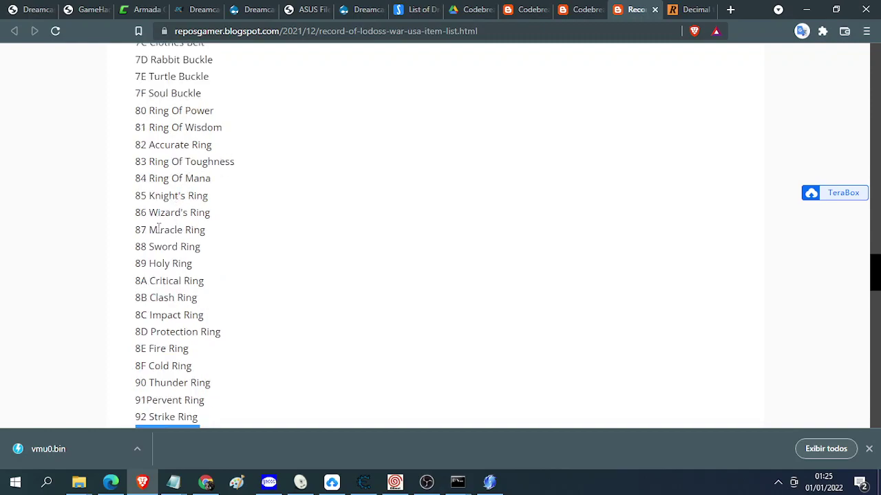
pyautogui.moveTo(197, 271); pyautogui.dragTo(137, 268)
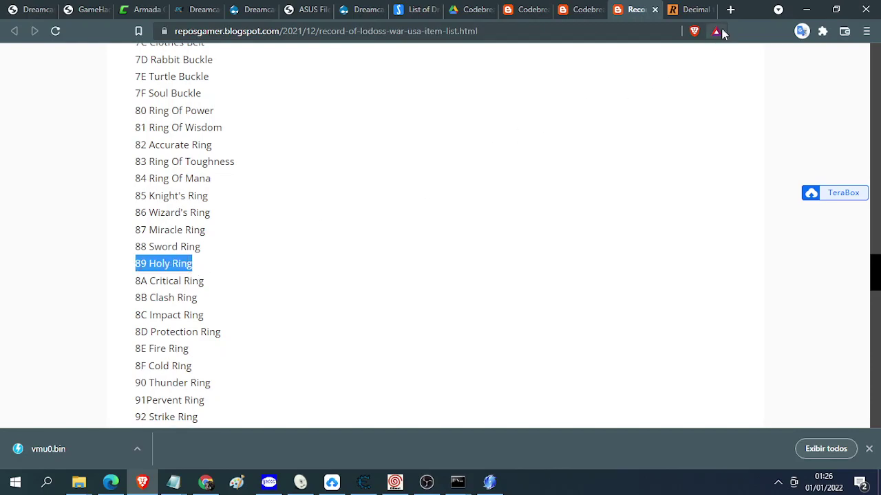
pyautogui.click(800, 11)
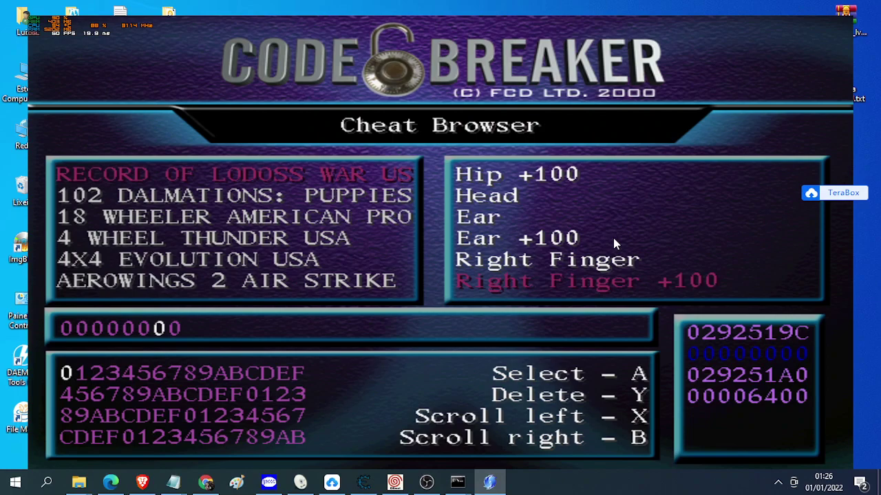
# Set the second line of the Right Finger +100 code to 00000089 and accept the changes
pyautogui.press('Right')
pyautogui.press('Right')
pyautogui.press('Right')
pyautogui.press('Right')
pyautogui.press('Right')
pyautogui.press('Down')
pyautogui.press('Left')
pyautogui.press('x')
pyautogui.press('Down')
pyautogui.press('Up')
pyautogui.press('Right')
pyautogui.press('x')
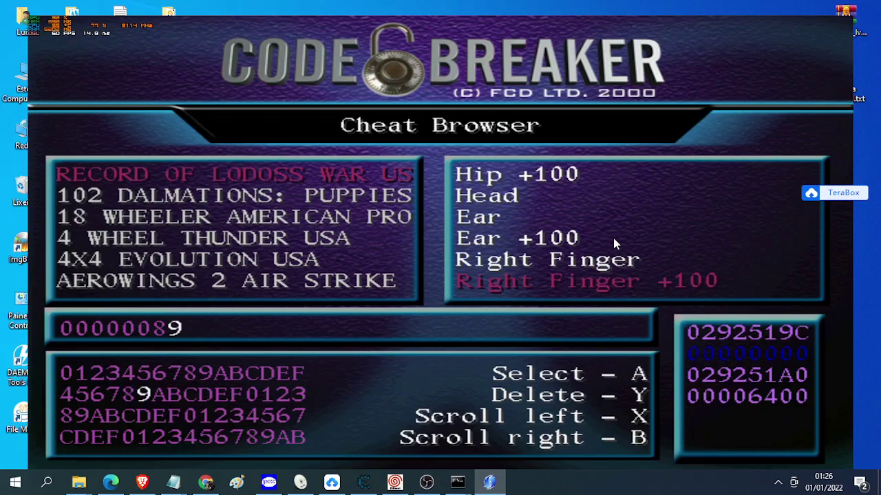
pyautogui.press('x')
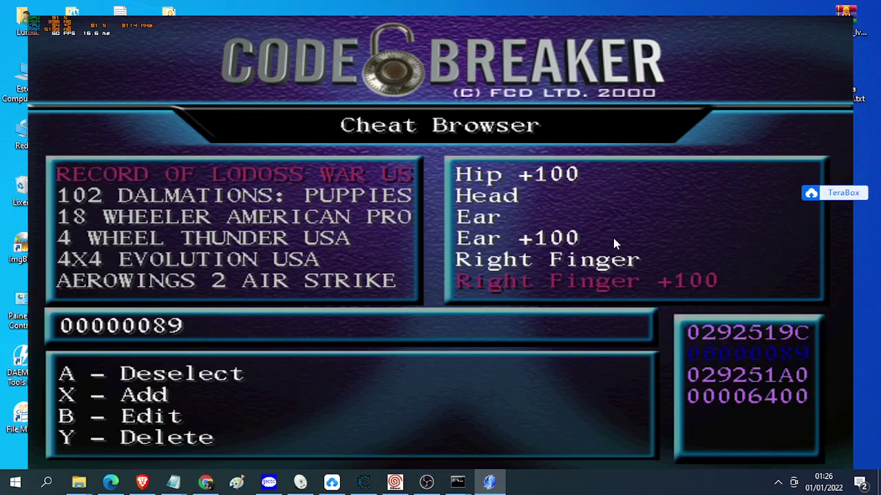
# Enable the Back +100 cheat and open the second line of its code for editing
pyautogui.press('Left')
pyautogui.press('Down')
pyautogui.press('Down')
pyautogui.press('Down')
pyautogui.press('Down')
pyautogui.press('Down')
pyautogui.press('Up')
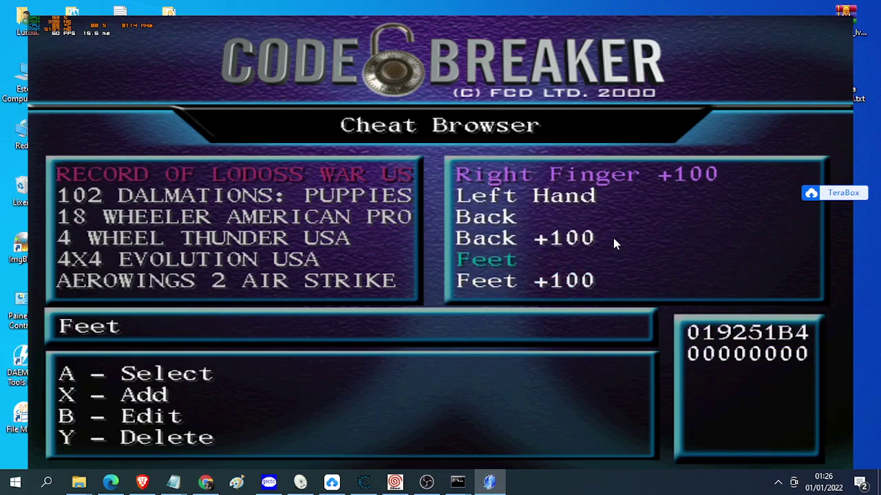
pyautogui.press('Up')
pyautogui.press('Right')
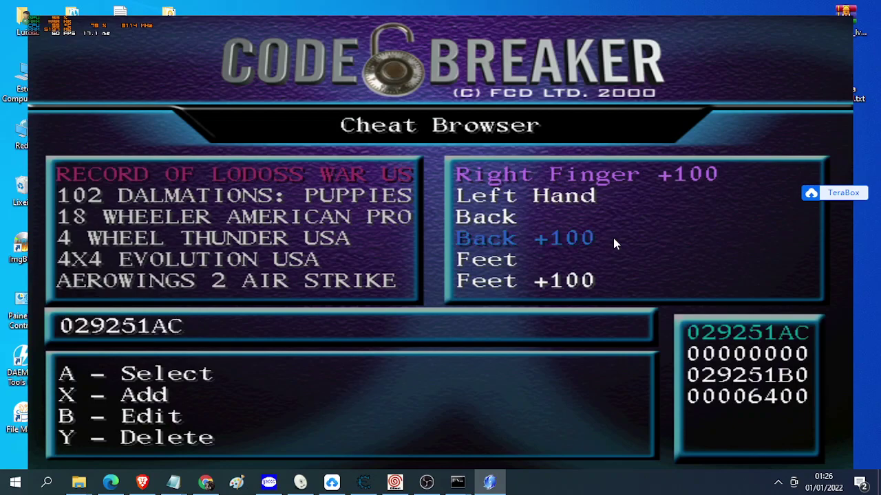
pyautogui.press('x')
pyautogui.press('Down')
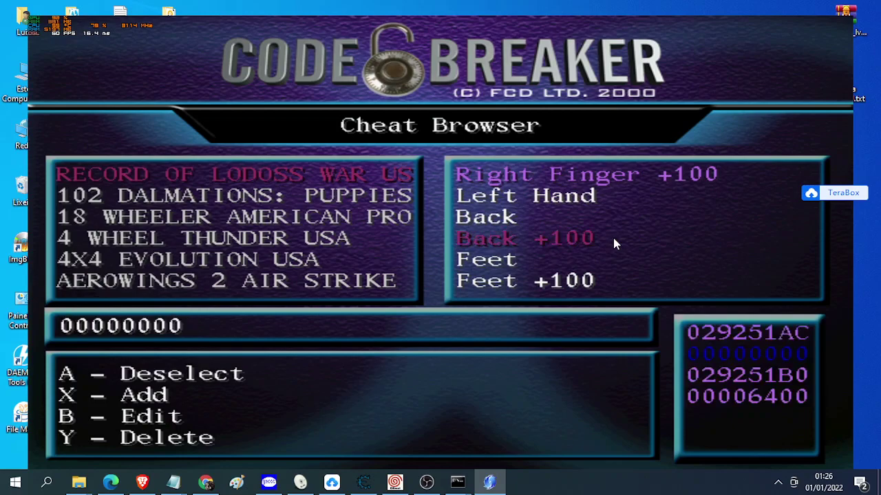
pyautogui.press('c')
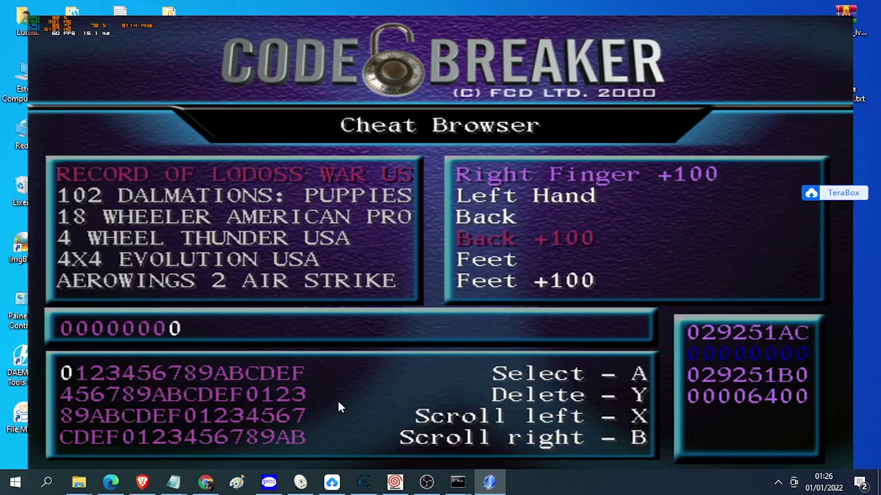
# Switch to the Brave browser, look up the Sky Cloak's code in the item list, and return to Redream
pyautogui.click(143, 483)
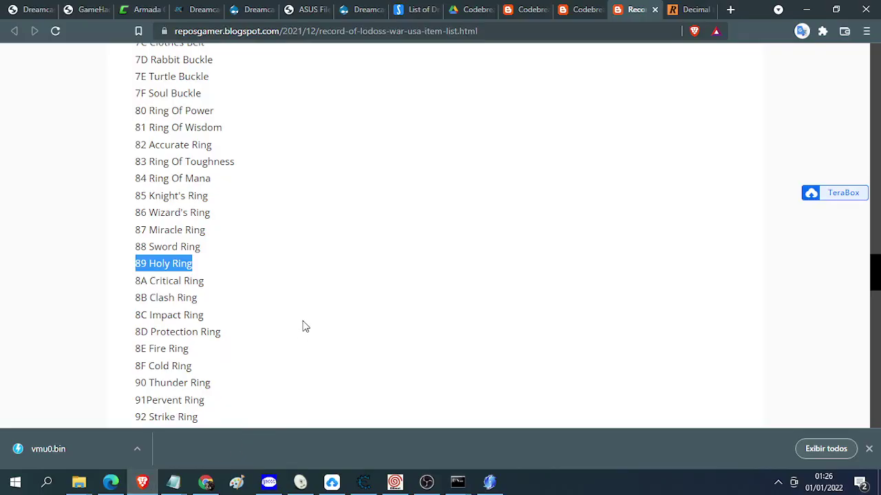
pyautogui.scroll(10, 300, 324)
pyautogui.scroll(-15, 282, 318)
pyautogui.scroll(4, 275, 316)
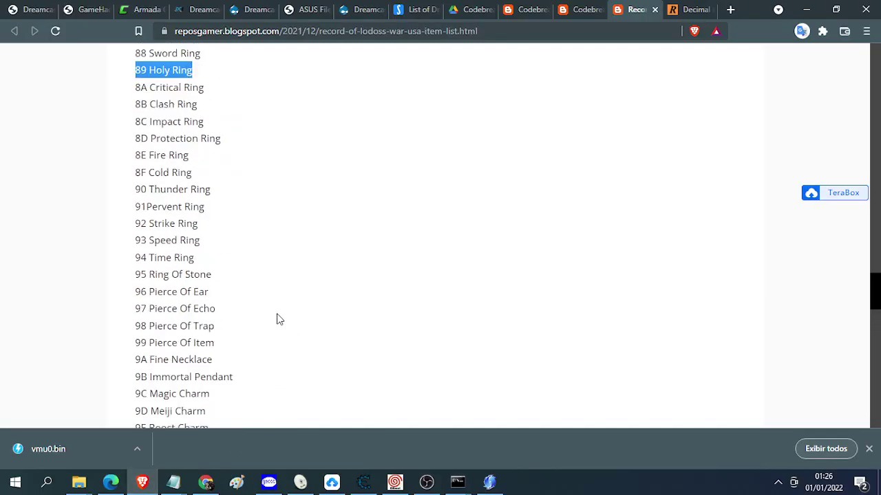
pyautogui.scroll(-5, 244, 290)
pyautogui.scroll(-3, 246, 289)
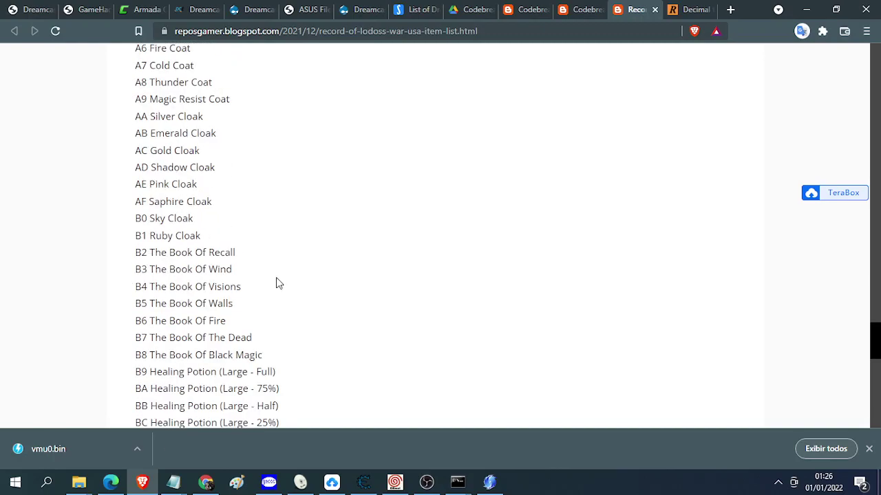
pyautogui.scroll(1, 215, 238)
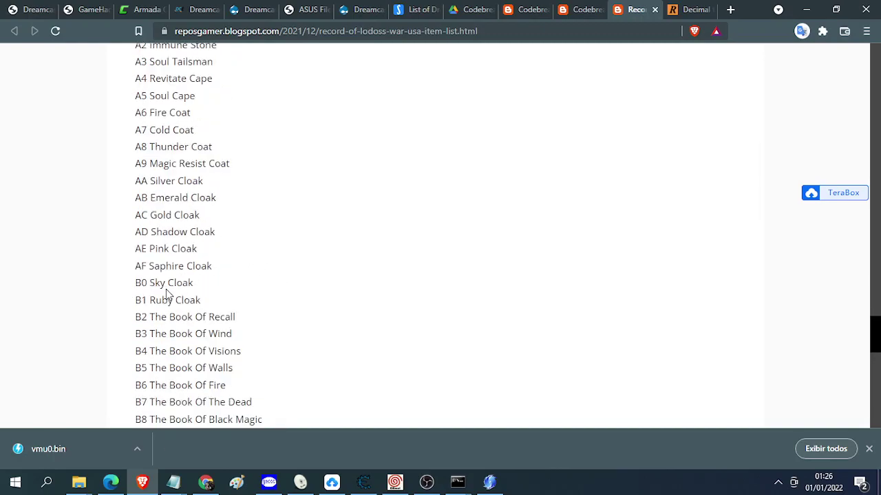
pyautogui.moveTo(137, 284); pyautogui.dragTo(195, 288)
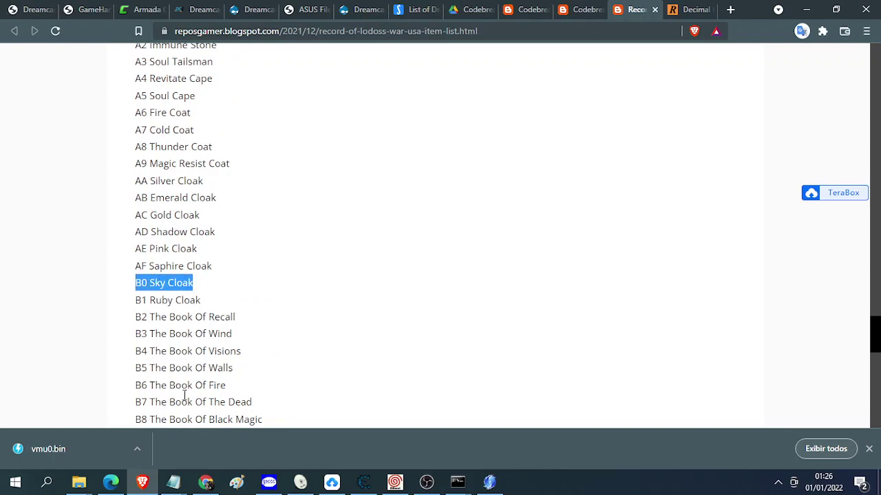
pyautogui.click(154, 484)
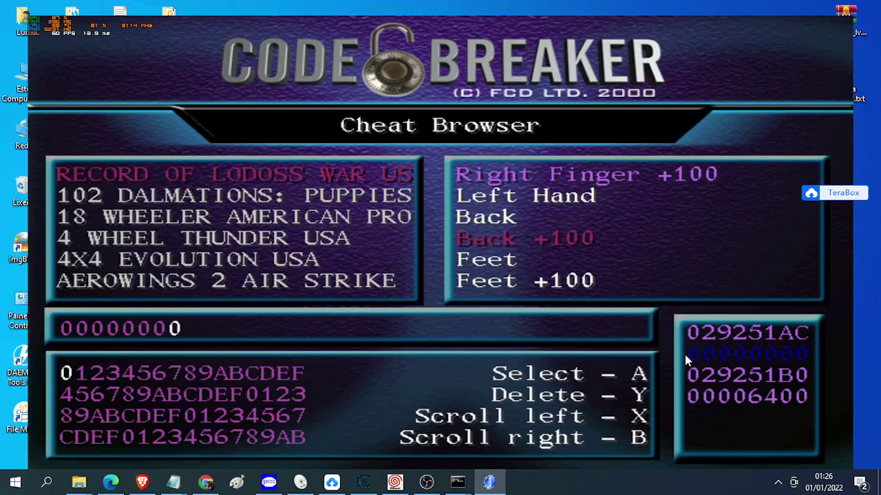
# Set the second line of the Back +100 code to 000000B0 and accept the changes
pyautogui.press('Left')
pyautogui.press('s')
pyautogui.press('Left')
pyautogui.press('Left')
pyautogui.press('Left')
pyautogui.press('Left')
pyautogui.press('a')
pyautogui.press('Left')
pyautogui.press('Left')
pyautogui.press('Left')
pyautogui.press('Left')
pyautogui.press('Left')
pyautogui.press('Down')
pyautogui.press('Left')
pyautogui.press('Left')
pyautogui.press('Left')
pyautogui.press('Left')
pyautogui.press('Left')
pyautogui.press('Left')
pyautogui.press('Up')
pyautogui.press('x')
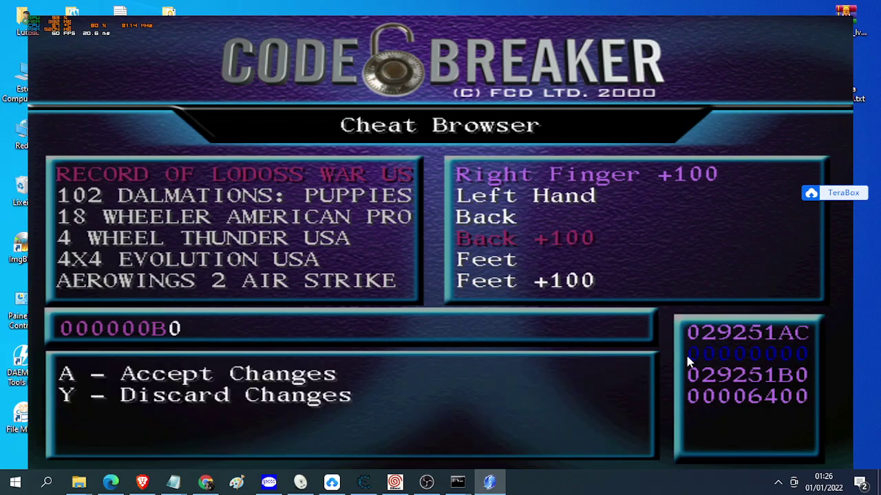
pyautogui.press('x')
# Enable the Feet +100 cheat and open the second line of its code for editing at the second-to-last digit
pyautogui.press('Down')
pyautogui.press('Down')
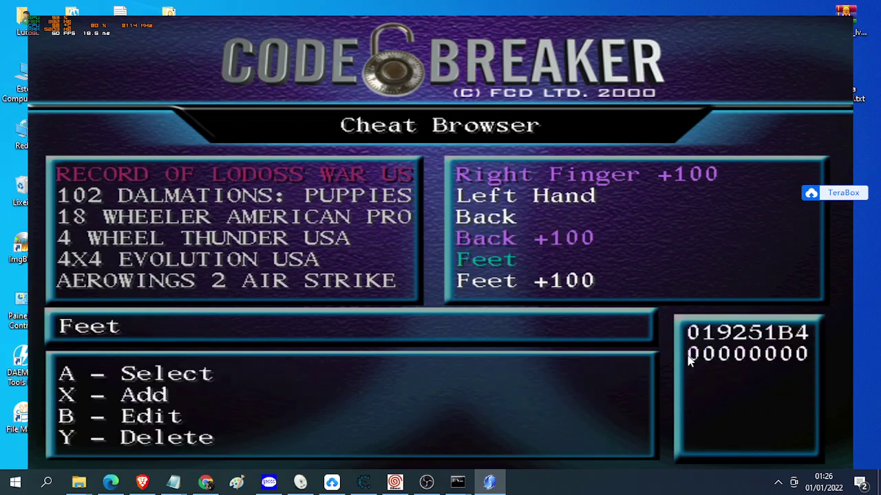
pyautogui.press('Right')
pyautogui.press('Down')
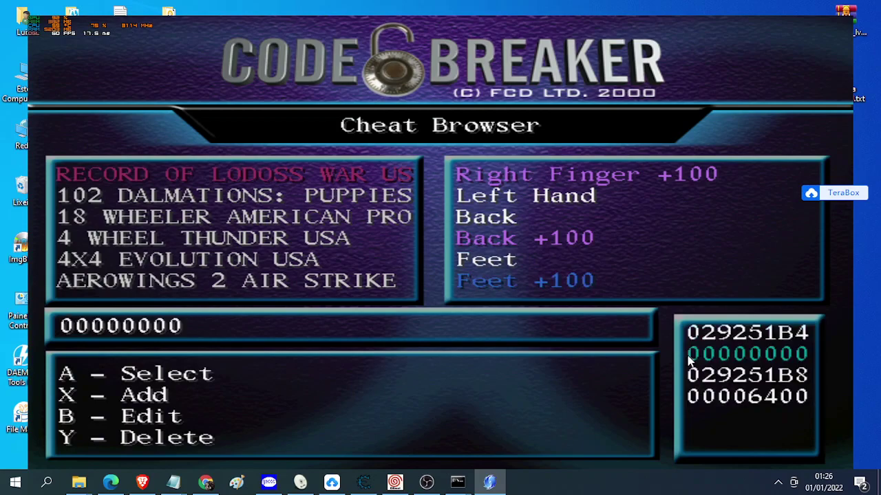
pyautogui.press('x')
pyautogui.press('c')
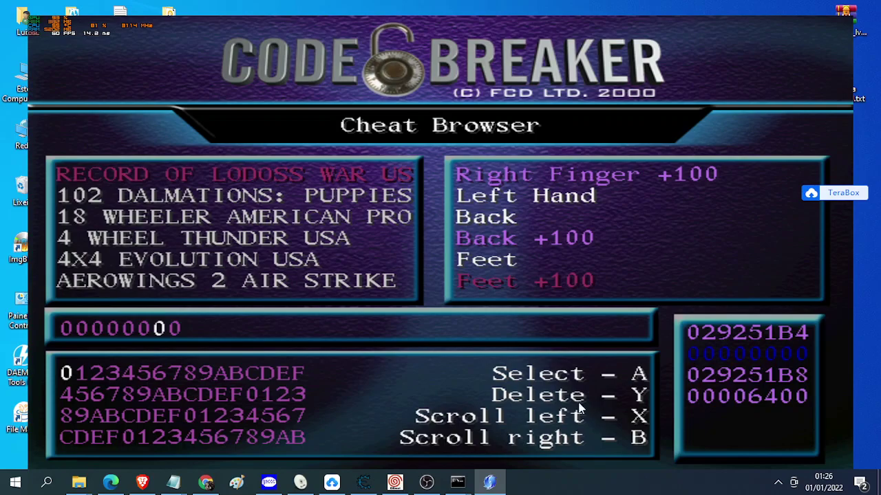
# Switch to the Brave browser, look up the Speed Boots' code in the item list, and return to Redream
pyautogui.click(142, 482)
pyautogui.scroll(-1, 331, 344)
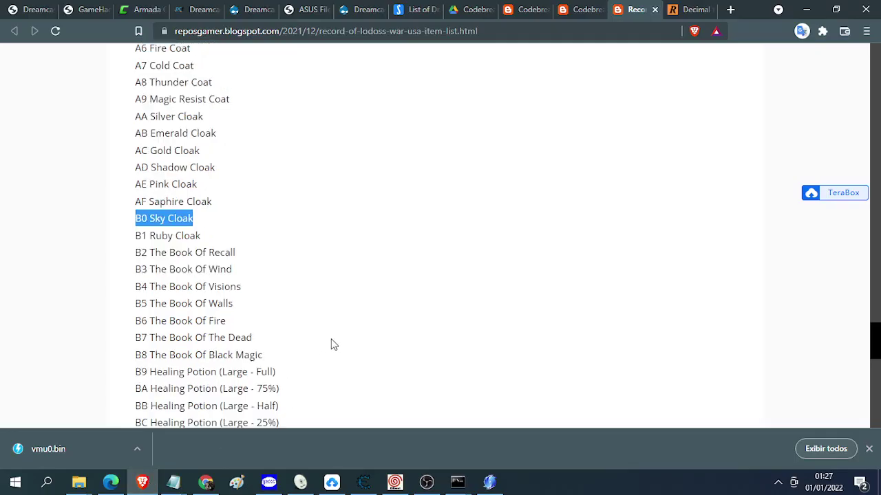
pyautogui.scroll(10, 330, 344)
pyautogui.scroll(5, 331, 344)
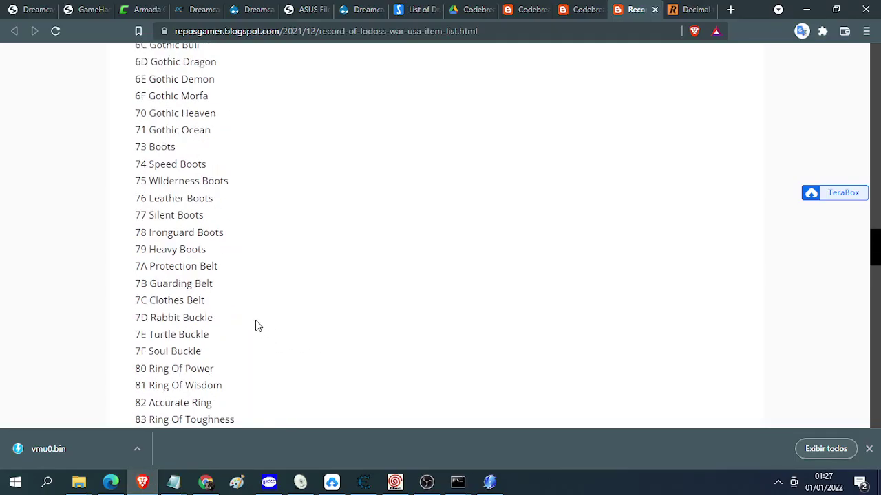
pyautogui.scroll(1, 255, 325)
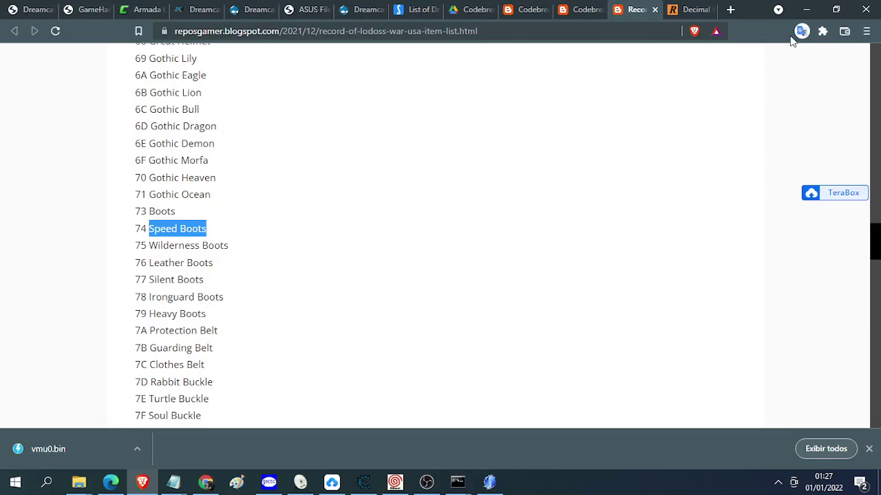
pyautogui.click(805, 9)
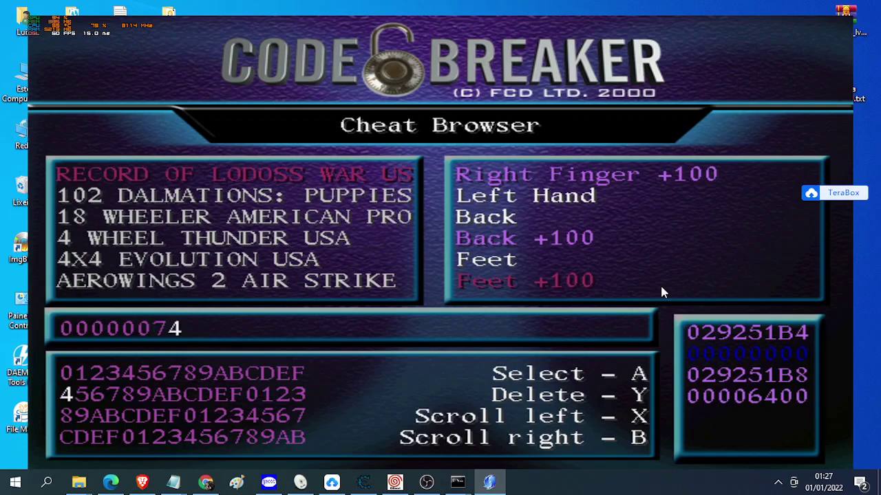
# Set the second line of the Feet +100 code to 00000074 and accept the changes
pyautogui.press('x')
pyautogui.press('x')
pyautogui.press('Left')
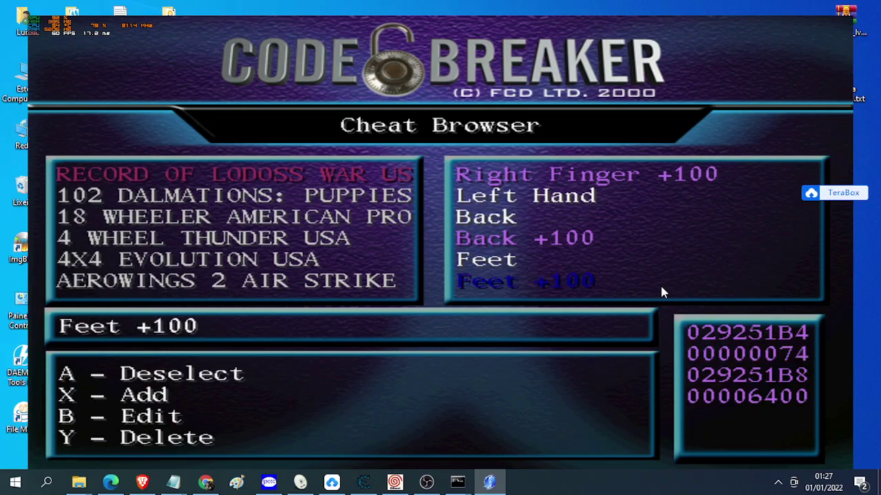
# Examine the cheat list from Feet +100 through Slot 4 and back up to Left Hand
pyautogui.press('Up')
pyautogui.press('Down')
pyautogui.press('Down')
pyautogui.press('Down')
pyautogui.press('Down')
pyautogui.press('Down')
pyautogui.press('Down')
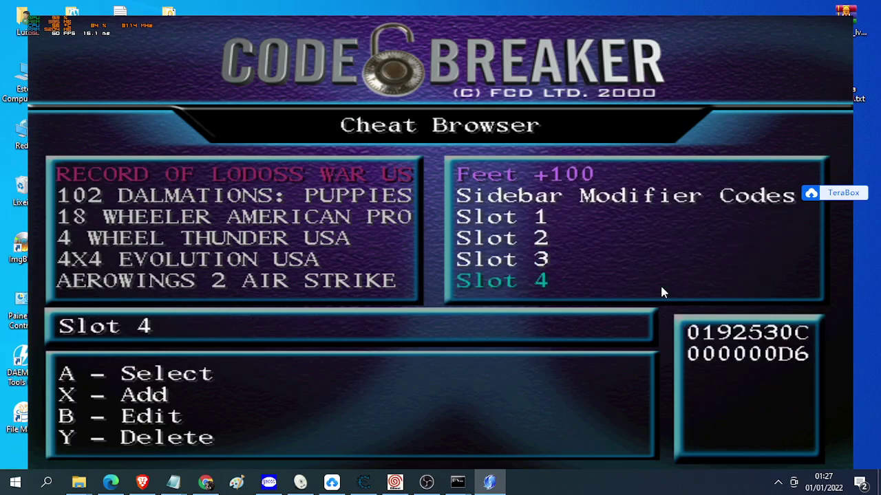
pyautogui.press('Up')
pyautogui.press('Up')
pyautogui.press('Up')
pyautogui.press('Up')
pyautogui.press('Up')
pyautogui.press('Up')
pyautogui.press('Up')
pyautogui.press('Up')
pyautogui.press('Up')
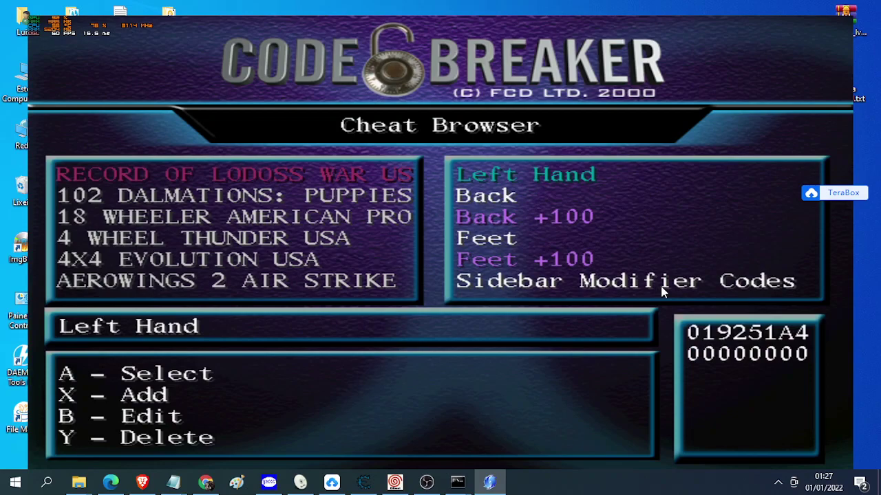
# Leave the cheat browser, discard the changes instead of saving them to the VMU, and start Record of Lodoss War
pyautogui.press('Up')
pyautogui.press('Return')
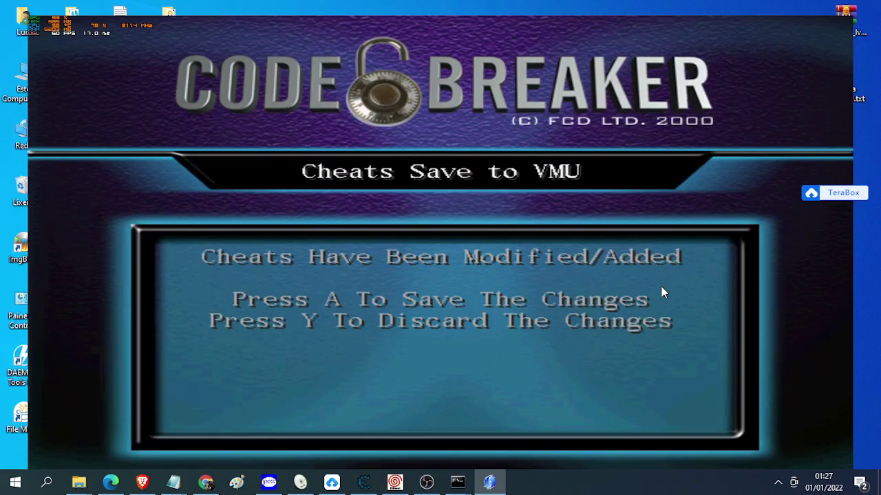
pyautogui.press('d')
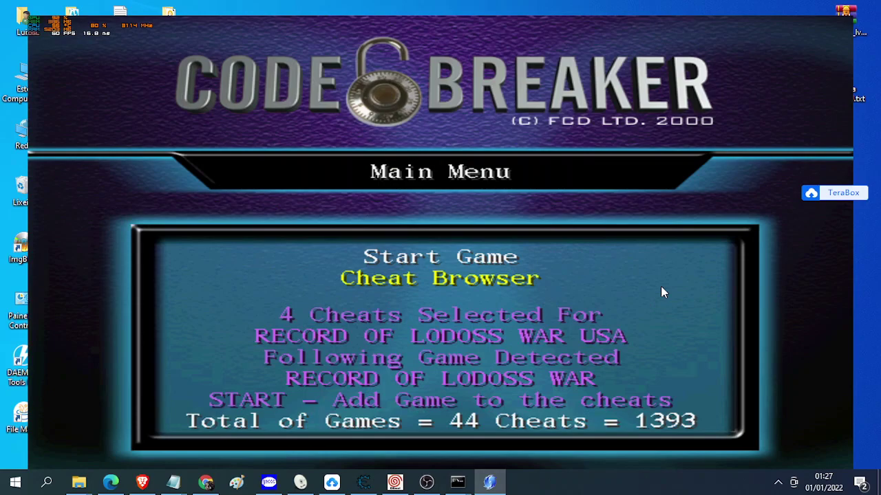
pyautogui.press('x')
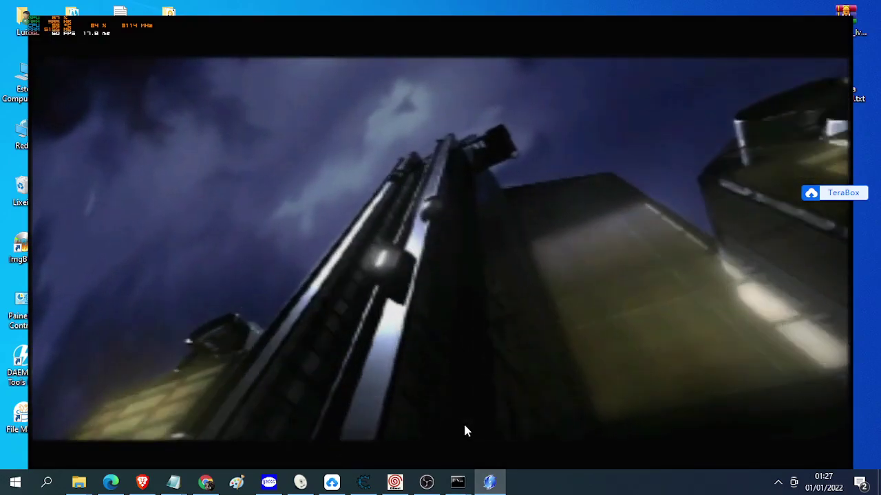
# Skip the intro and load the Goblin fortress save in file 1 on VMU A1
pyautogui.press('Return')
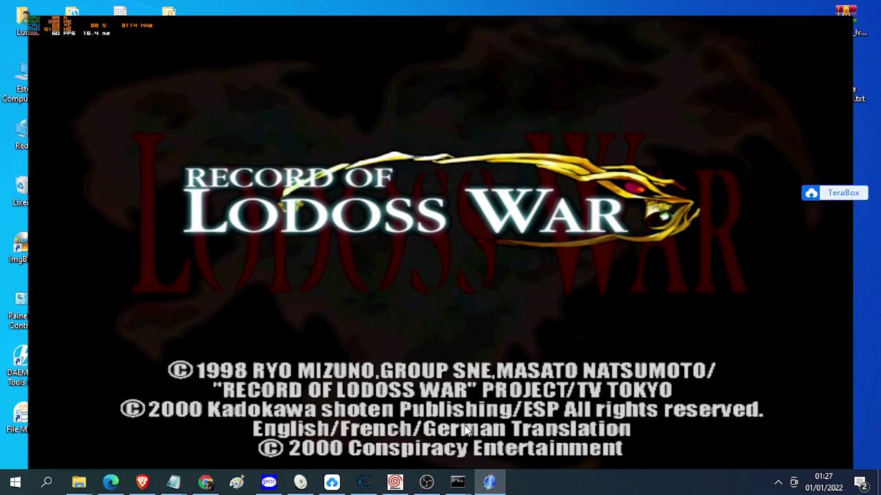
pyautogui.press('Return')
pyautogui.press('Down')
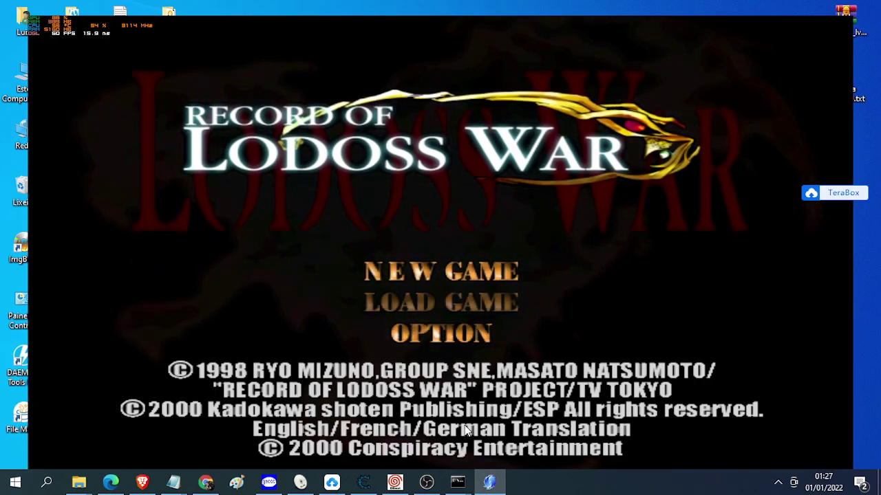
pyautogui.press('Down')
pyautogui.press('Return')
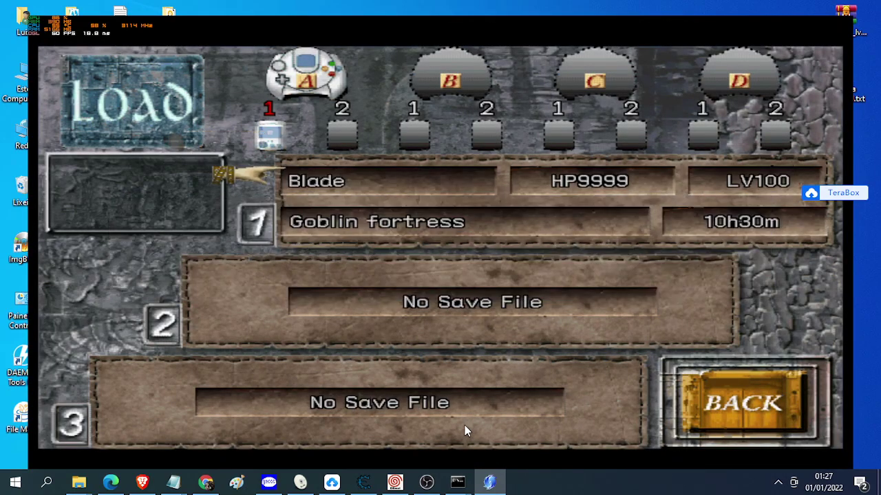
pyautogui.press('Return')
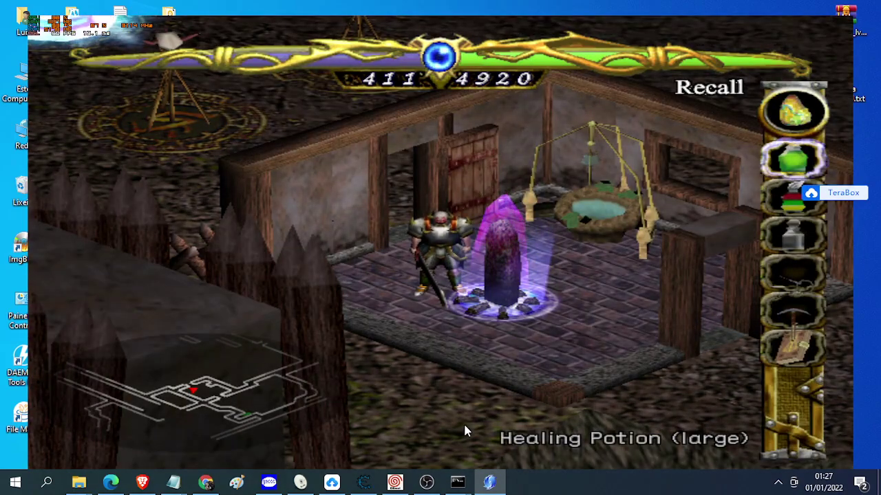
# Inspect the equipped Holy Ring, Sky Cloak and Speed Boots on the equipment screen
pyautogui.press('Return')
pyautogui.press('Up')
pyautogui.press('Up')
pyautogui.press('Down')
pyautogui.press('Right')
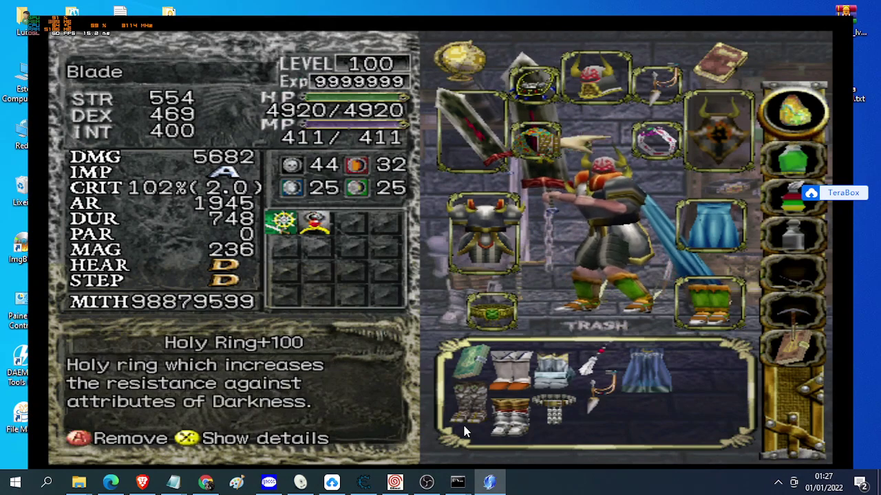
pyautogui.press('Left')
pyautogui.press('Down')
pyautogui.press('Right')
pyautogui.press('Right')
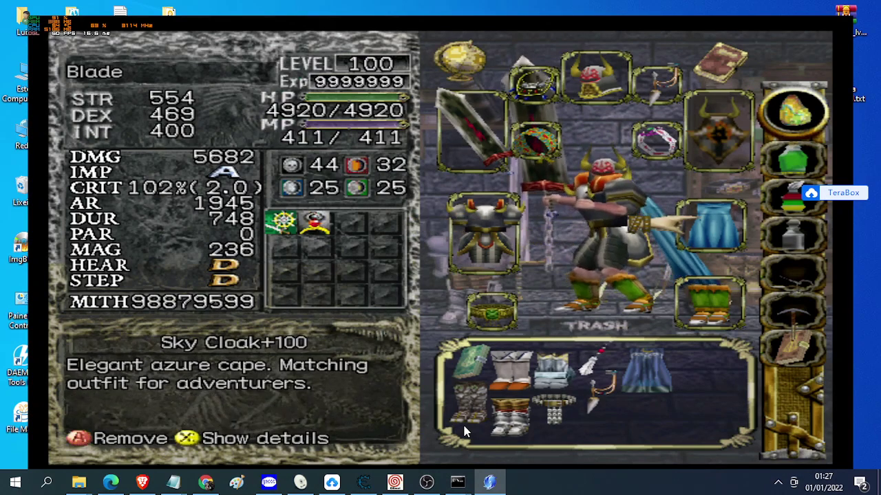
pyautogui.press('Down')
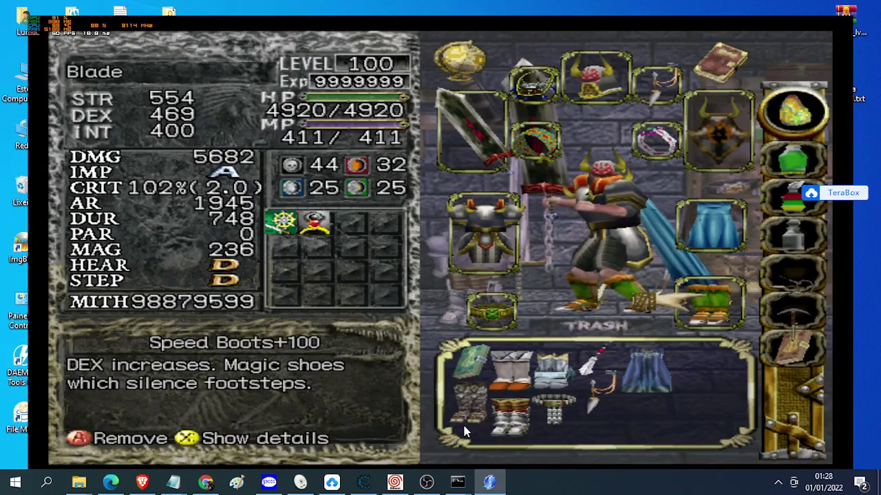
# Look through the other equipment slots and read the description of the equipped Speed Ring
pyautogui.press('Down')
pyautogui.press('Left')
pyautogui.press('Up')
pyautogui.press('Left')
pyautogui.press('Down')
pyautogui.press('Down')
pyautogui.press('Up')
pyautogui.press('Right')
pyautogui.press('Up')
pyautogui.press('Left')
pyautogui.press('Left')
pyautogui.press('Left')
pyautogui.press('Right')
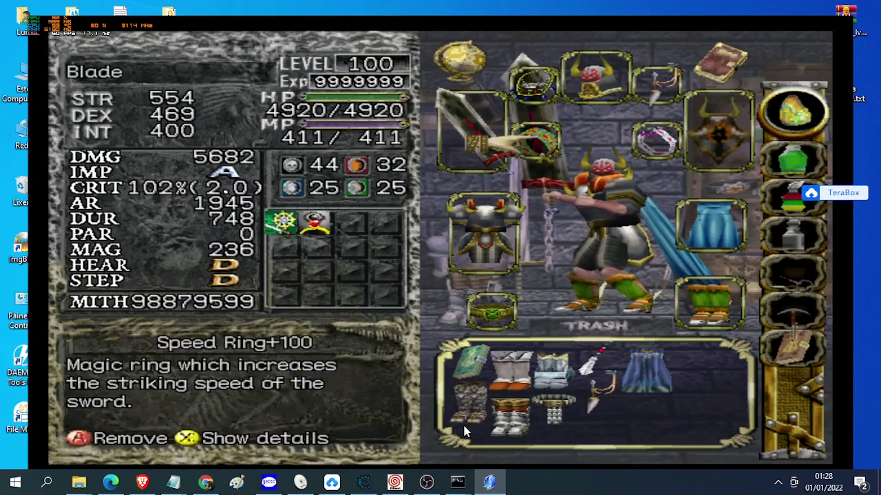
pyautogui.press('Right')
pyautogui.press('Left')
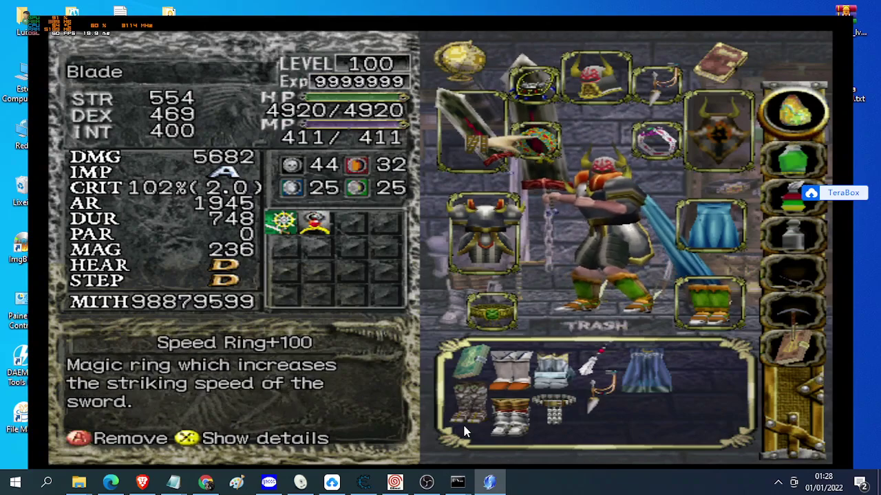
# Remove the Sky Cloak+100 and the Speed Boots+100 from Blade's equipment into the inventory
pyautogui.press('Right')
pyautogui.press('Down')
pyautogui.press('Right')
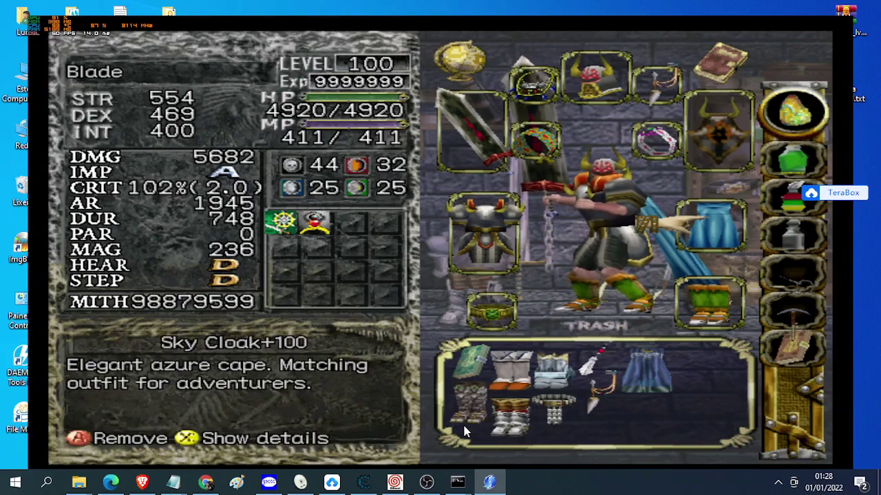
pyautogui.press('x')
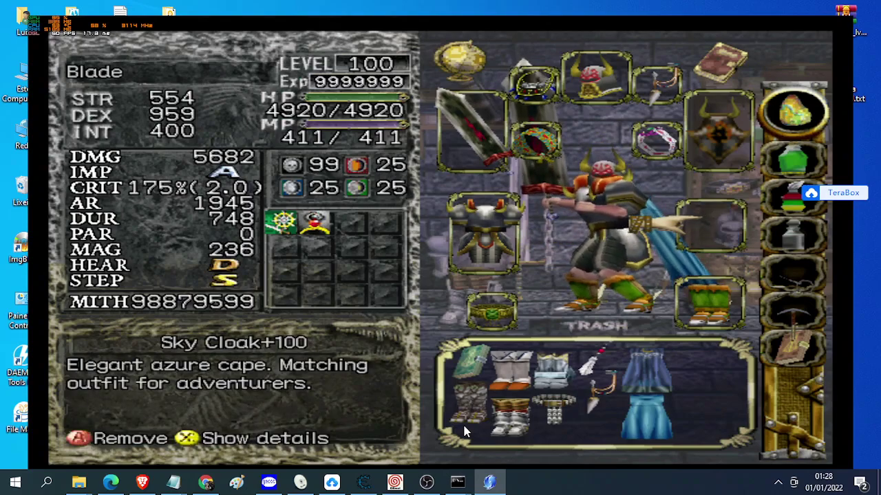
pyautogui.press('Down')
pyautogui.press('Return')
# Remove the Holy Ring+100 and the Speed Ring+100 from Blade's finger slots into the inventory
pyautogui.press('Up')
pyautogui.press('Up')
pyautogui.press('Up')
pyautogui.press('Left')
pyautogui.press('Down')
pyautogui.press('x')
pyautogui.press('Left')
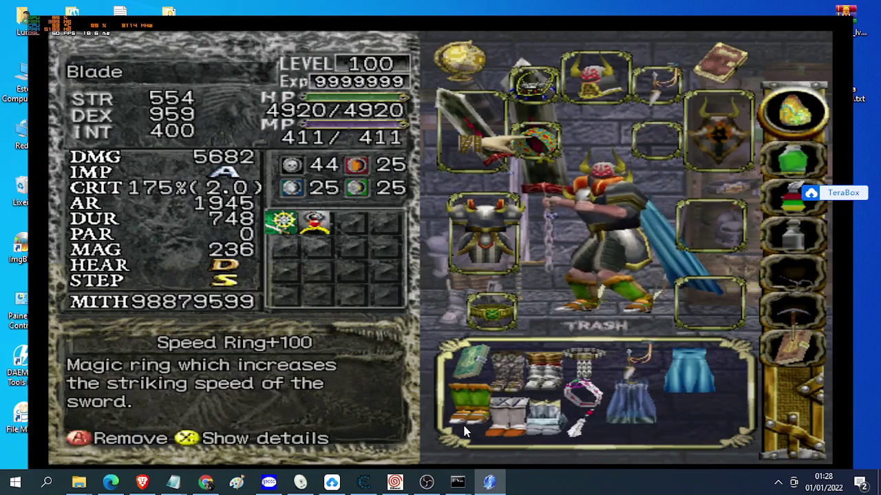
pyautogui.press('Return')
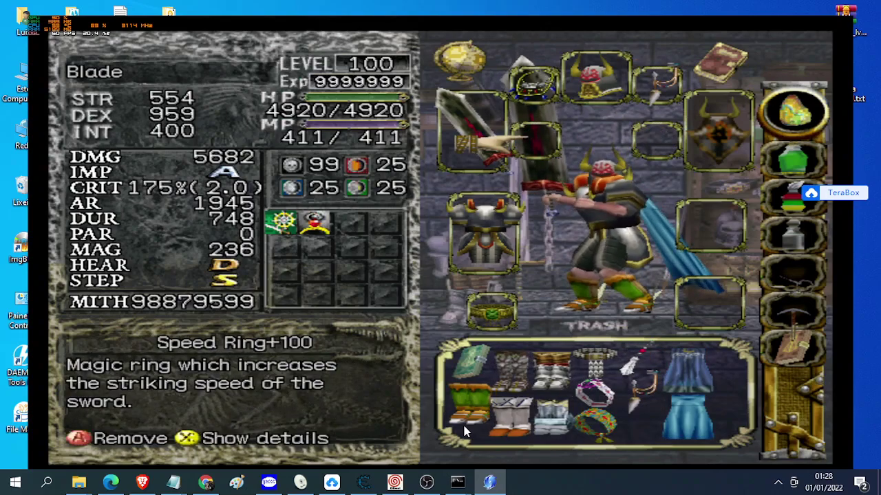
# Inspect the Pierce of Item and the slots emptied of the boots and rings on the equipment screen
pyautogui.press('Up')
pyautogui.press('Right')
pyautogui.press('Right')
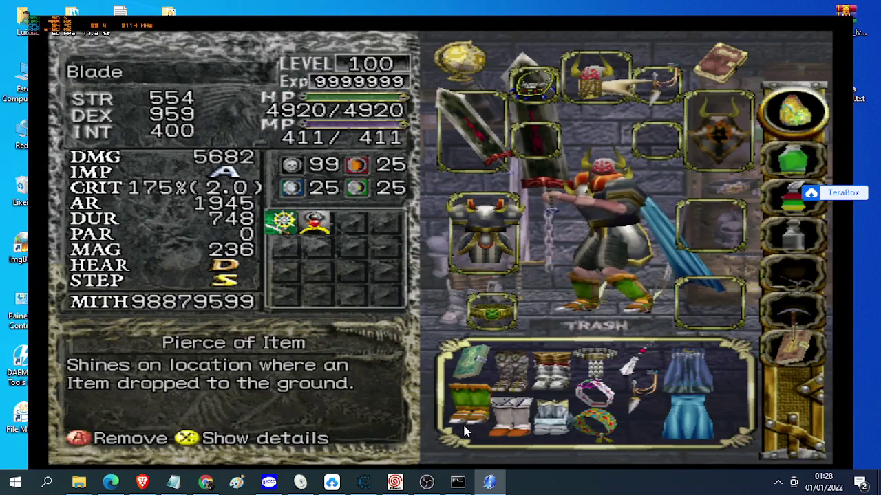
pyautogui.press('Down')
pyautogui.press('Down')
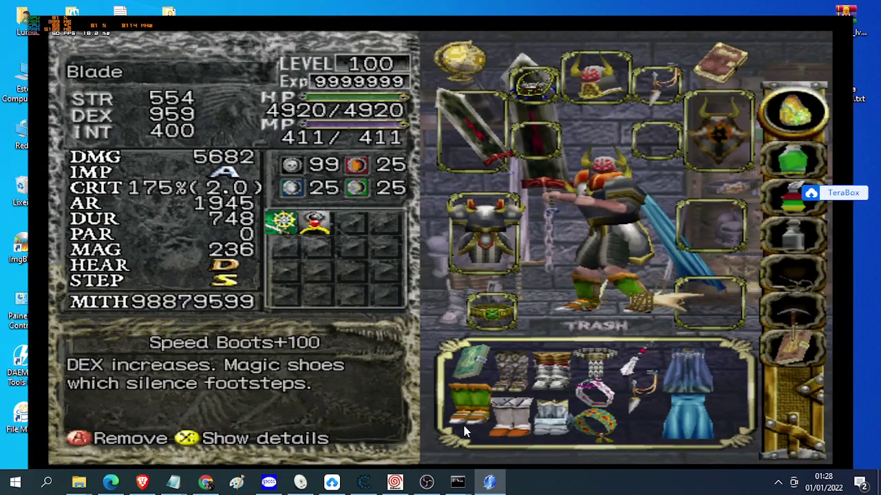
pyautogui.press('Up')
pyautogui.press('Left')
pyautogui.press('Left')
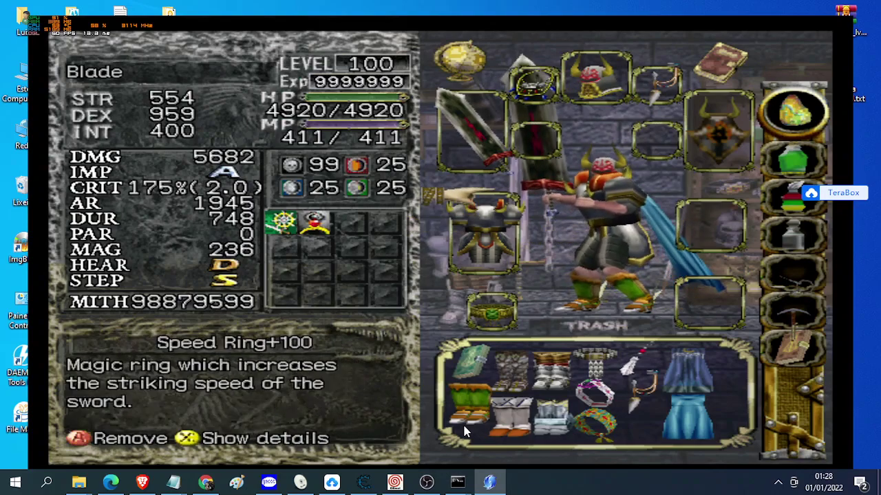
# Close the equipment screen and save the game over file 1 on VMU A1
pyautogui.press('Down')
pyautogui.press('c')
pyautogui.press('x')
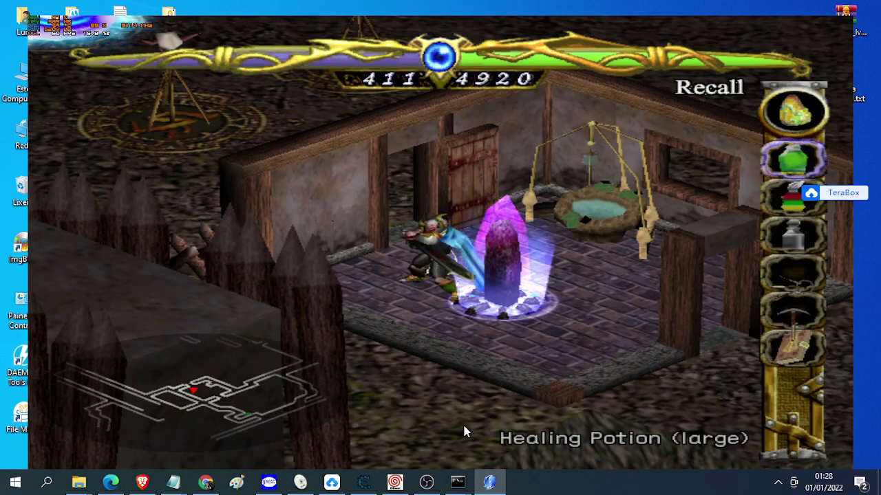
pyautogui.press('Return')
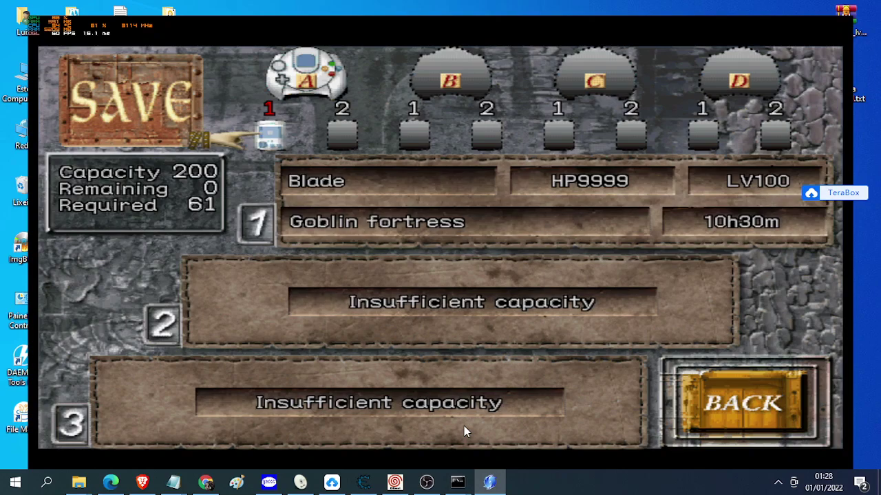
pyautogui.press('Down')
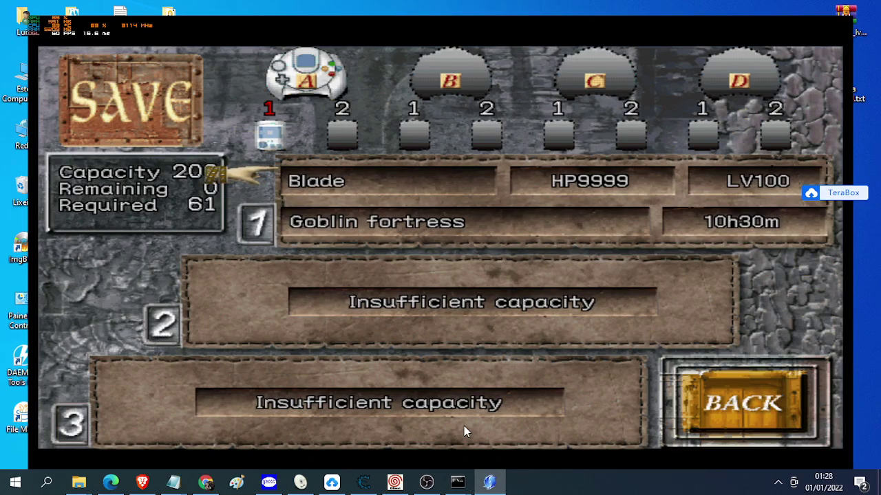
pyautogui.press('Return')
pyautogui.press('Return')
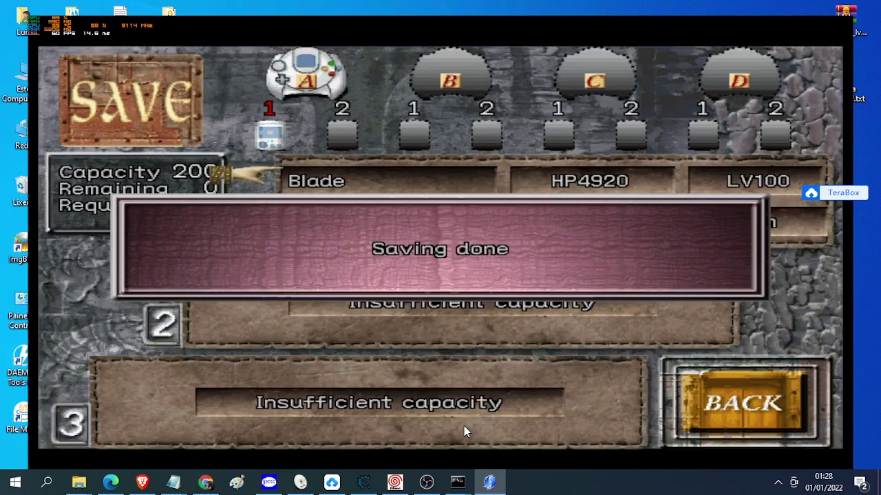
# Restart the game from the emulator menu and load the save in file 1
pyautogui.press('Escape')
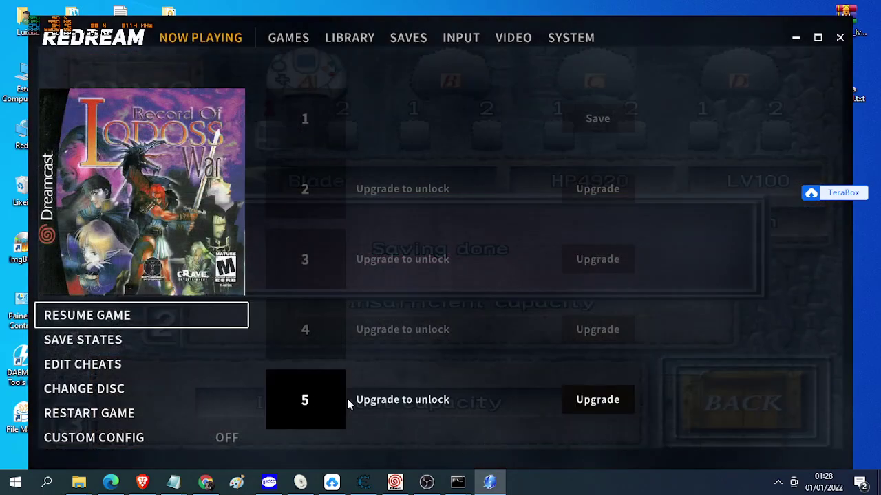
pyautogui.click(107, 425)
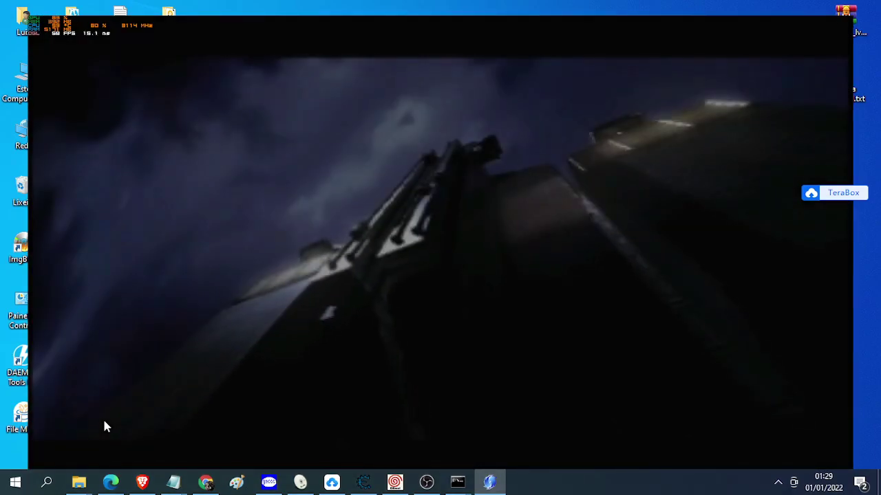
pyautogui.press('Return')
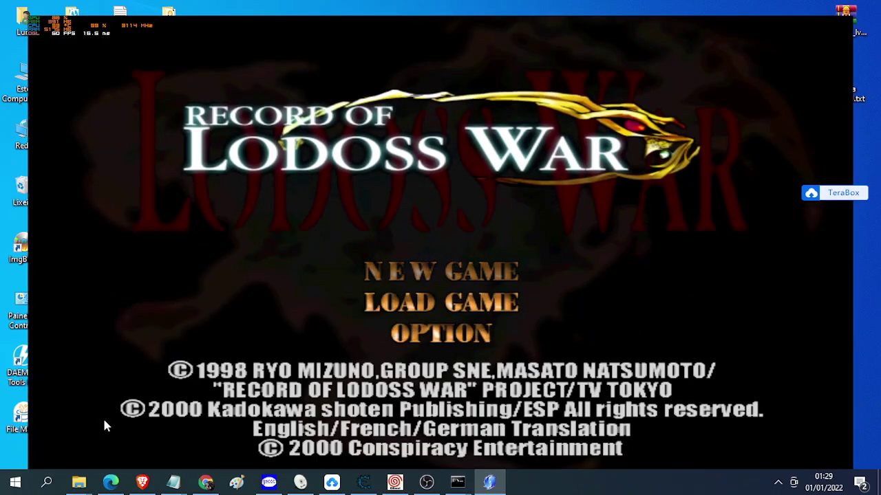
pyautogui.press('Return')
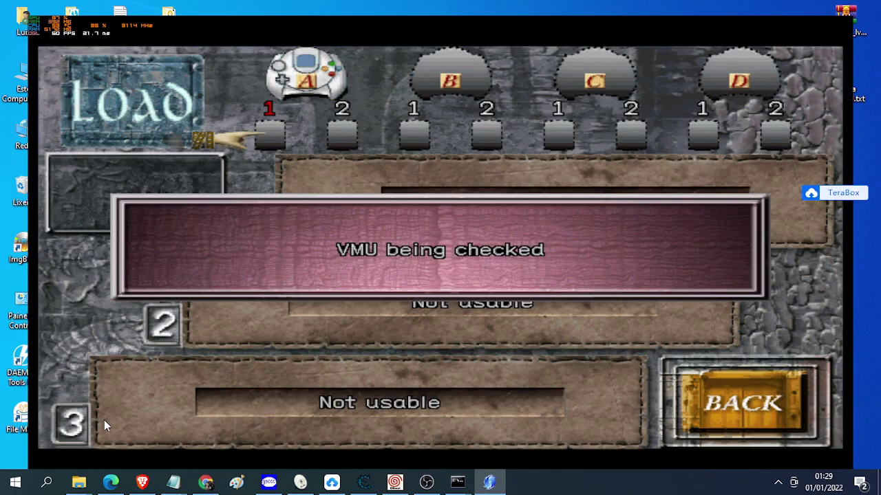
pyautogui.press('Return')
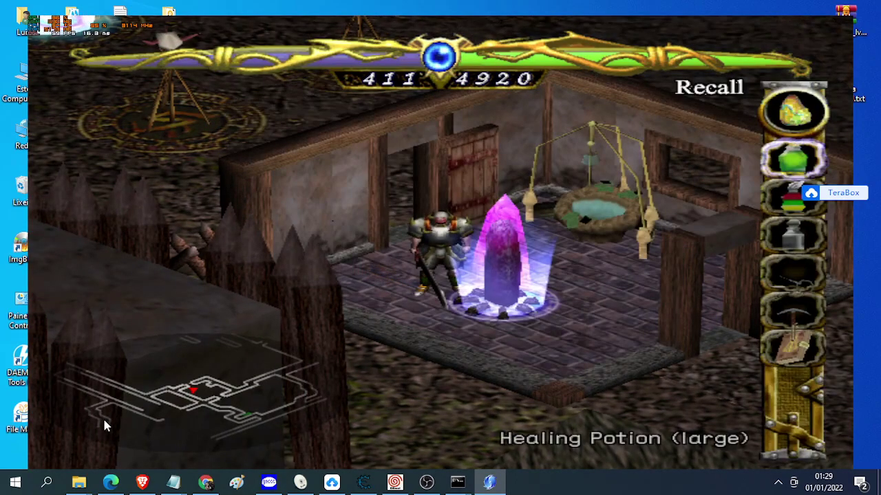
# Check Blade's equipped rings and cloak and the inventory copies on the equipment screen
pyautogui.press('Return')
pyautogui.press('Down')
pyautogui.press('Up')
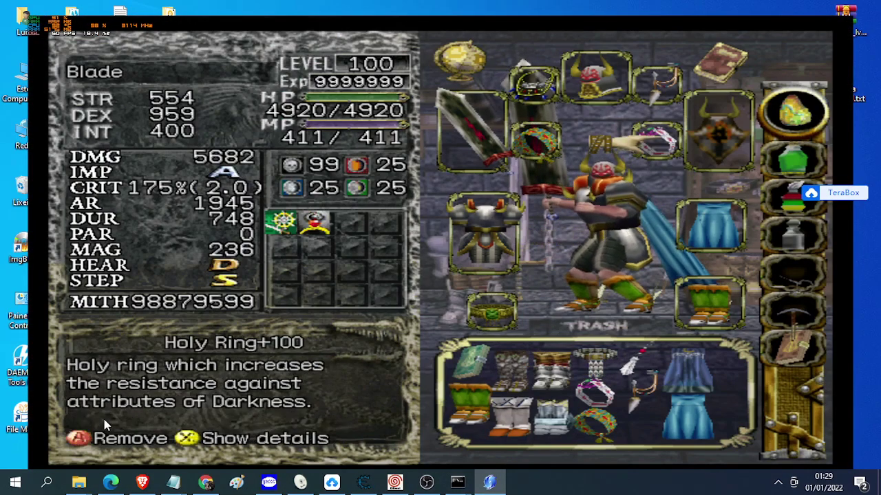
pyautogui.press('Left')
pyautogui.press('Right')
pyautogui.press('Down')
pyautogui.press('Right')
pyautogui.press('Return')
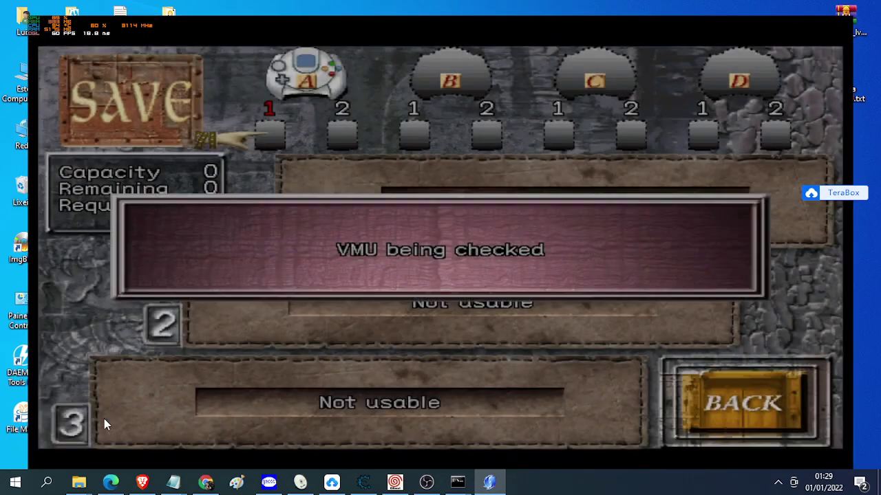
pyautogui.press('Down')
pyautogui.press('Return')
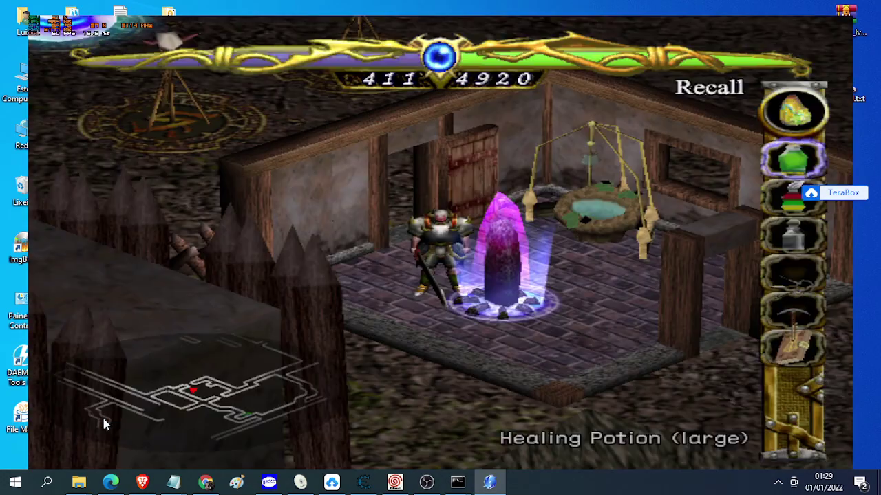
# Lead Blade out of the stone hut, past the skull totems and barrels, to the brick house beyond the spiked barricades
pyautogui.press('Up')
pyautogui.press('Up')
pyautogui.press('Right')
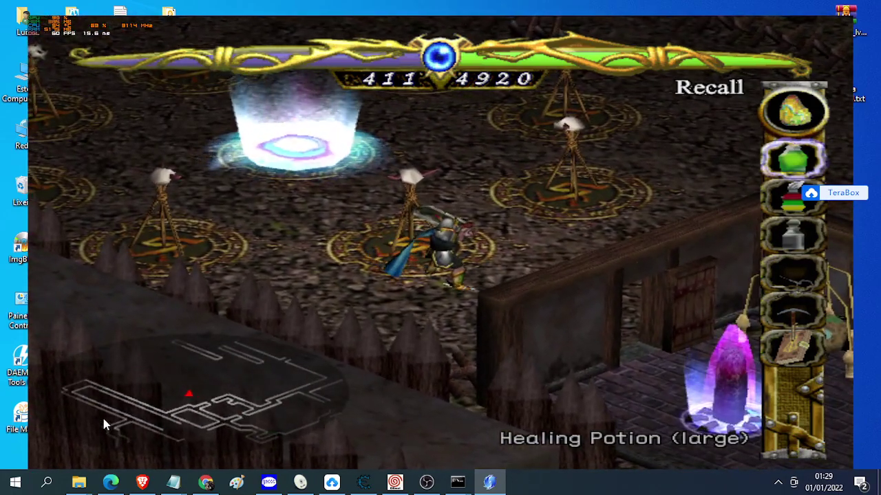
pyautogui.press('x')
pyautogui.press('Right')
pyautogui.press('Up')
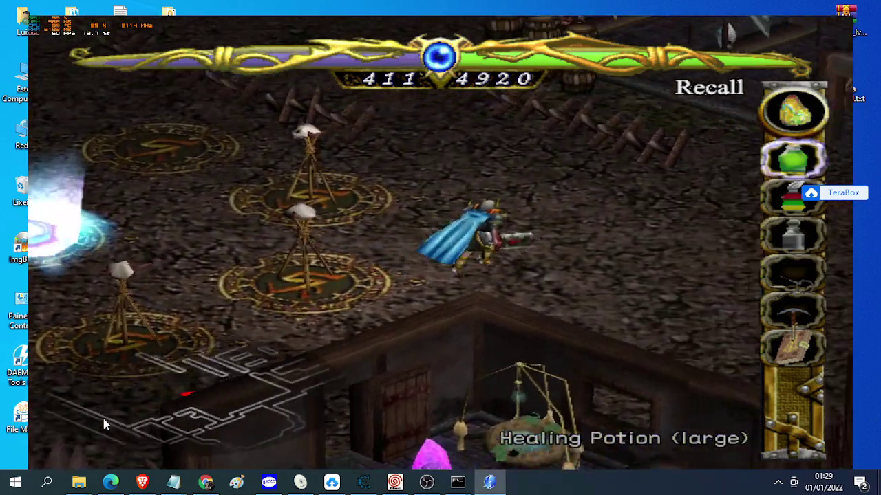
pyautogui.press('Left')
pyautogui.press('x')
pyautogui.press('Right')
pyautogui.press('x')
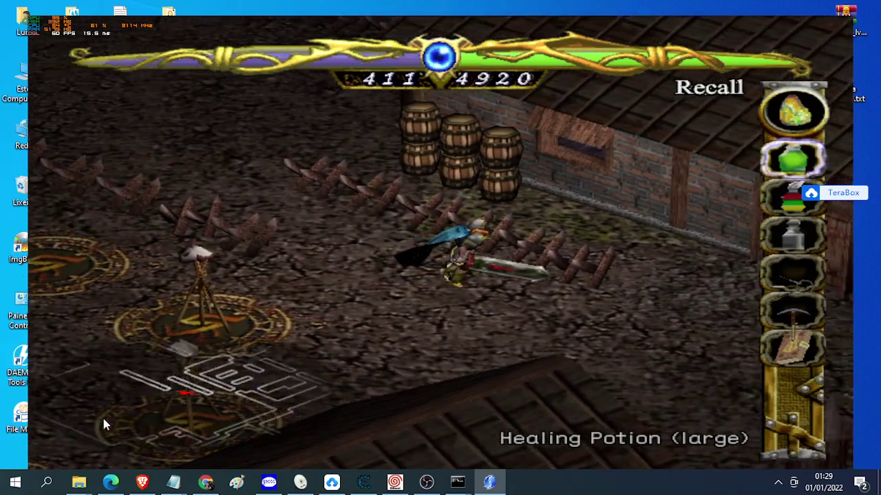
pyautogui.press('Right')
pyautogui.press('Up')
pyautogui.press('Left')
pyautogui.press('x')
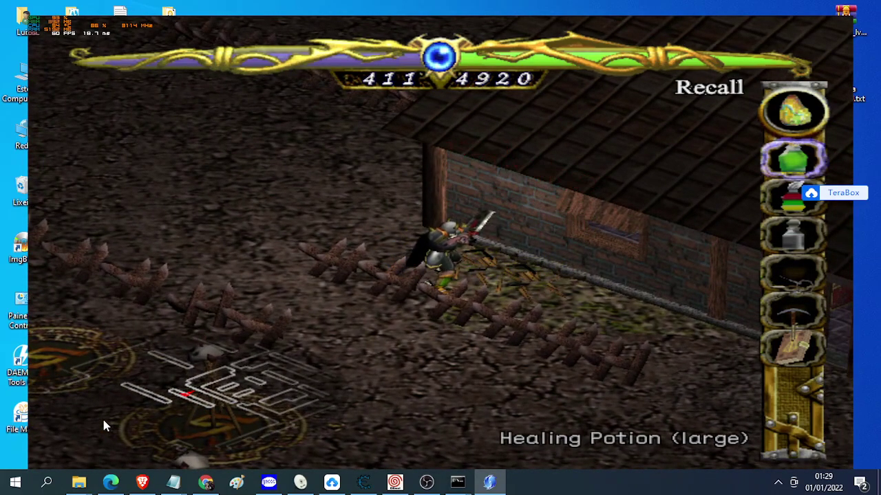
# Inspect the spare cloaks, boots and Pierce of ear in the inventory on the equipment screen
pyautogui.press('Return')
pyautogui.press('Down')
pyautogui.press('Right')
pyautogui.press('Right')
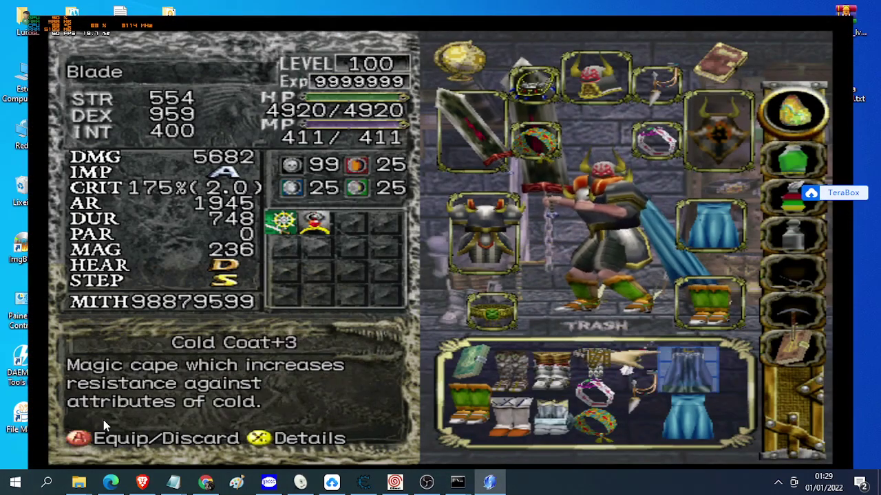
pyautogui.press('Down')
pyautogui.press('Left')
pyautogui.press('Left')
pyautogui.press('Up')
pyautogui.press('Left')
pyautogui.press('Down')
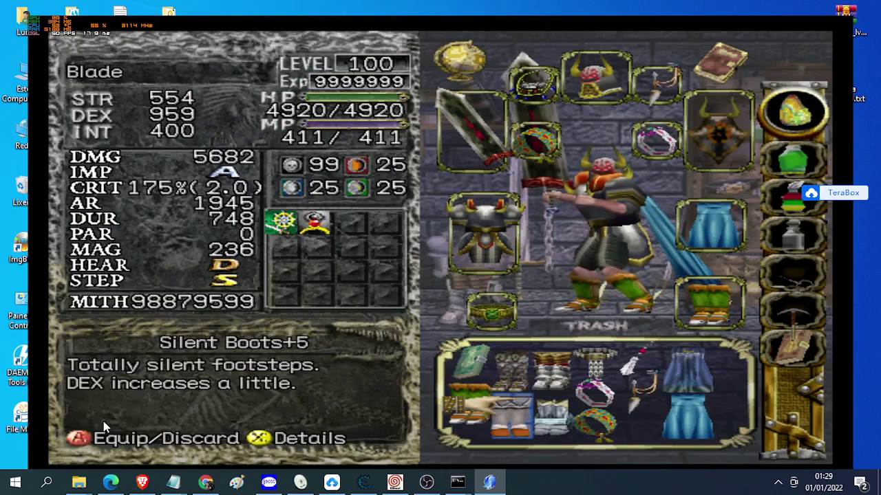
pyautogui.press('Right')
pyautogui.press('Up')
pyautogui.press('Right')
pyautogui.press('Right')
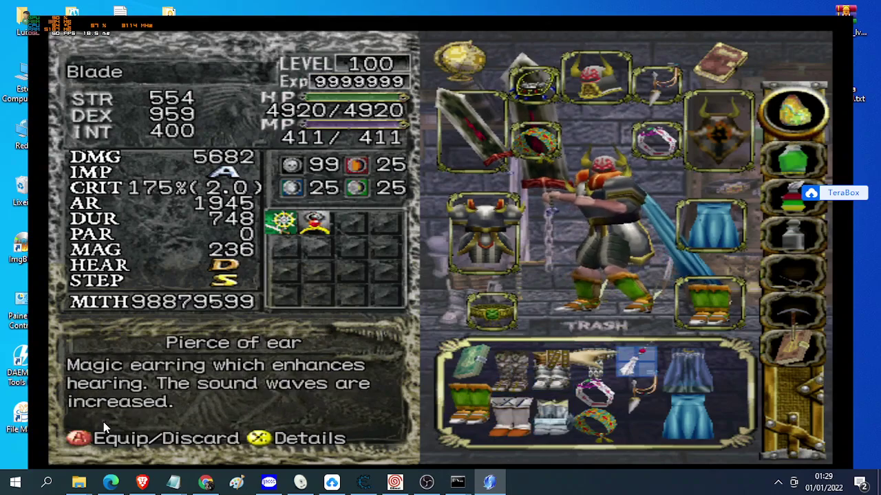
# Unequip Blade's boots, cloak and both rings into the inventory
pyautogui.press('Up')
pyautogui.press('Right')
pyautogui.press('Left')
pyautogui.press('x')
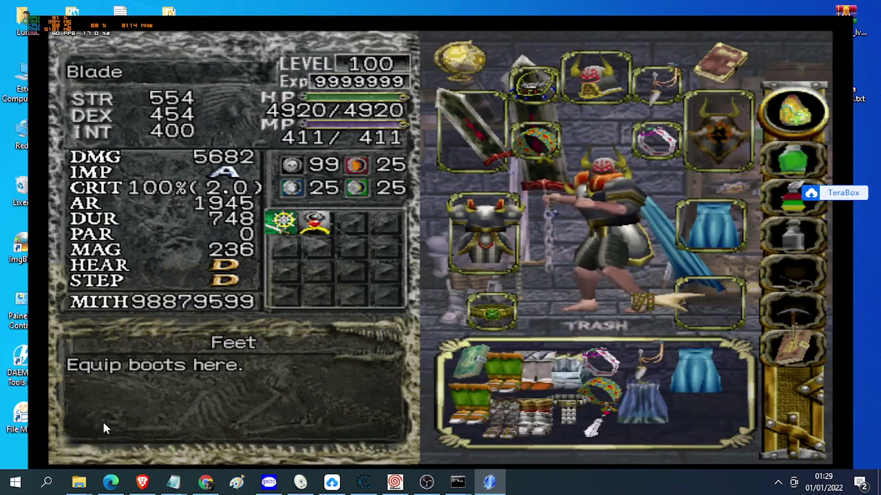
pyautogui.press('Up')
pyautogui.press('x')
pyautogui.press('Up')
pyautogui.press('Left')
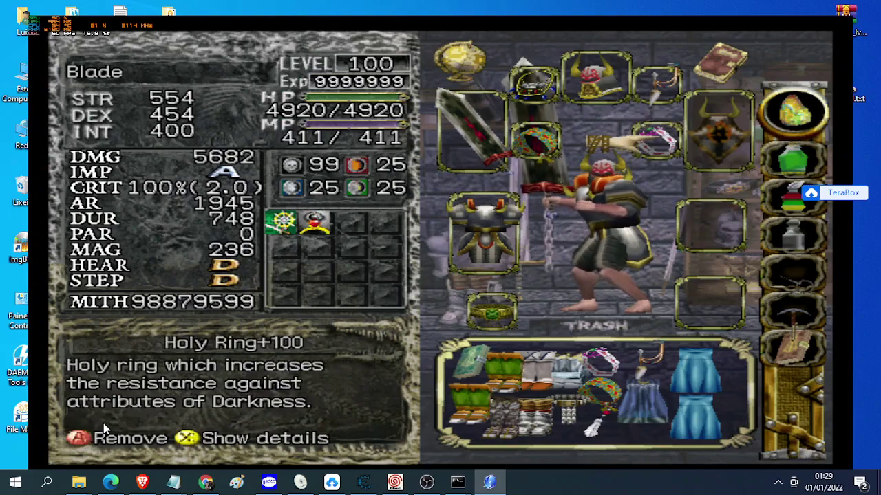
pyautogui.press('x')
pyautogui.press('Left')
pyautogui.press('Return')
# Equip the Speed Ring+100 in the ring slot beside the shield
pyautogui.press('Down')
pyautogui.press('Down')
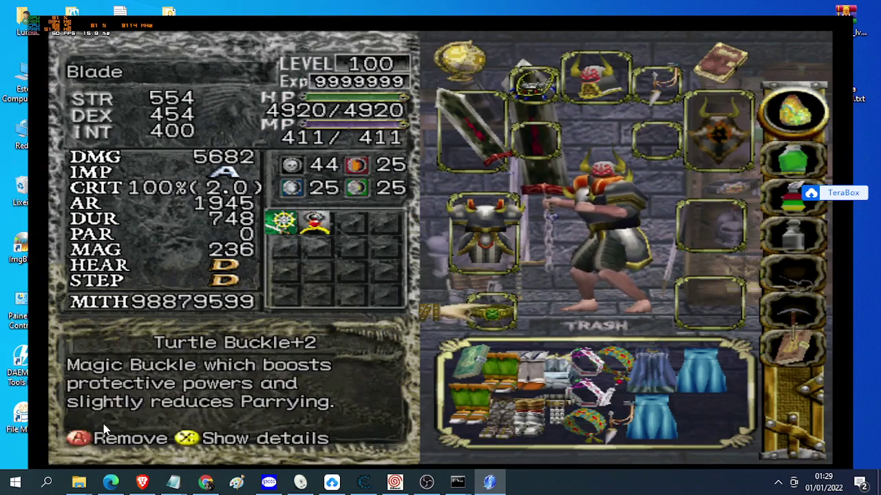
pyautogui.press('Down')
pyautogui.press('Right')
pyautogui.press('Right')
pyautogui.press('Right')
pyautogui.press('Left')
pyautogui.press('Right')
pyautogui.press('Return')
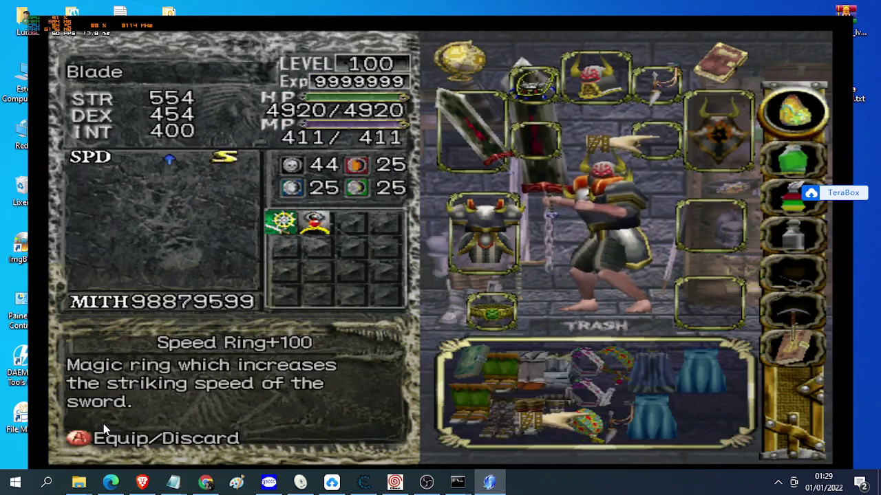
pyautogui.press('Return')
# Equip a Holy Ring+100 in the empty ring slot beside the sword
pyautogui.press('Up')
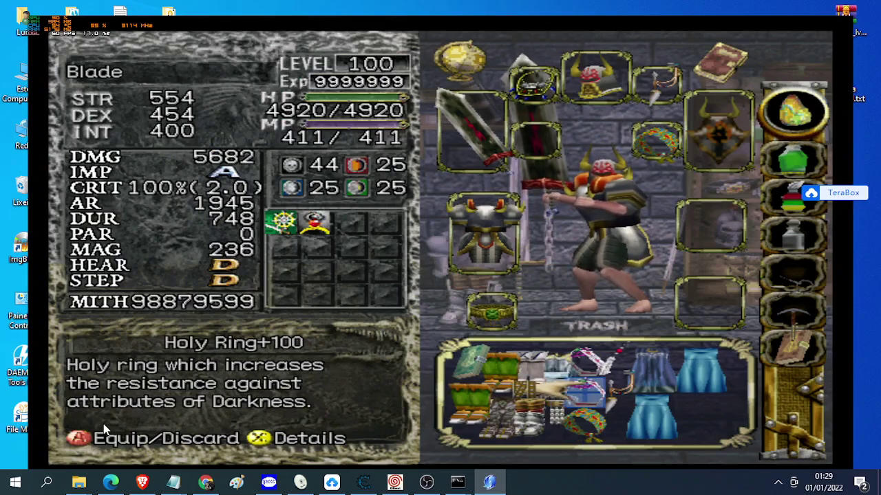
pyautogui.press('Return')
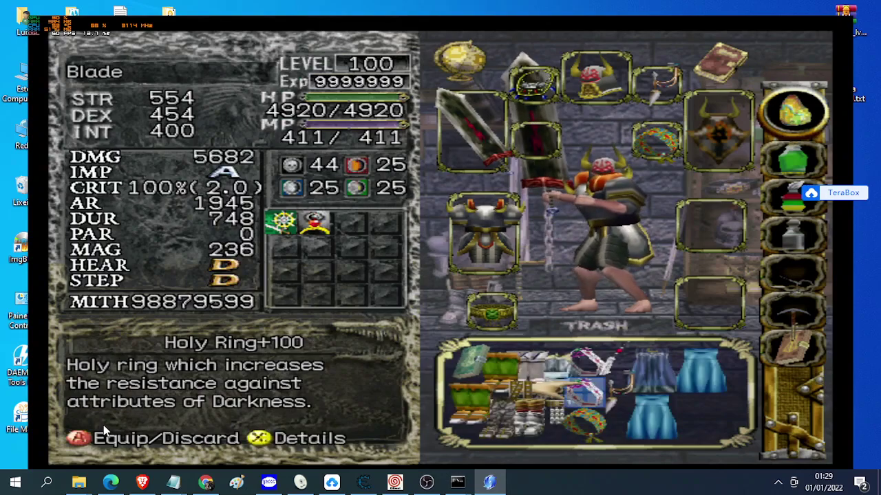
pyautogui.press('Escape')
pyautogui.press('Up')
pyautogui.press('Return')
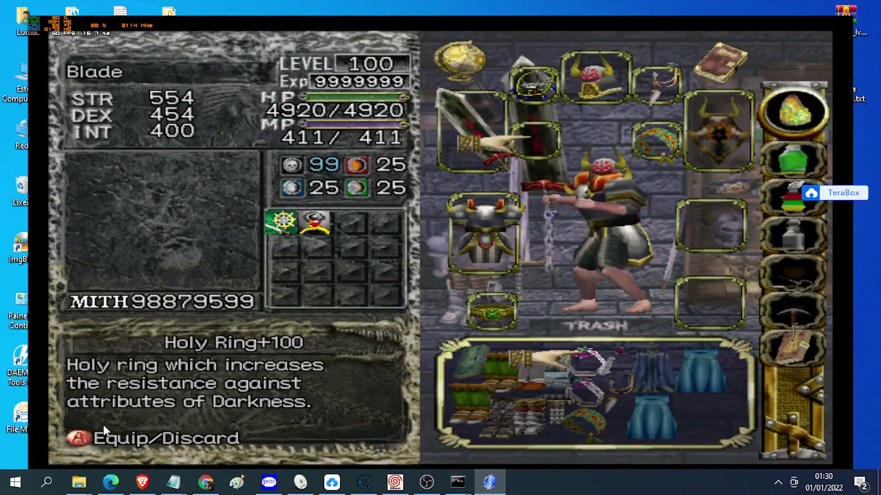
pyautogui.press('Return')
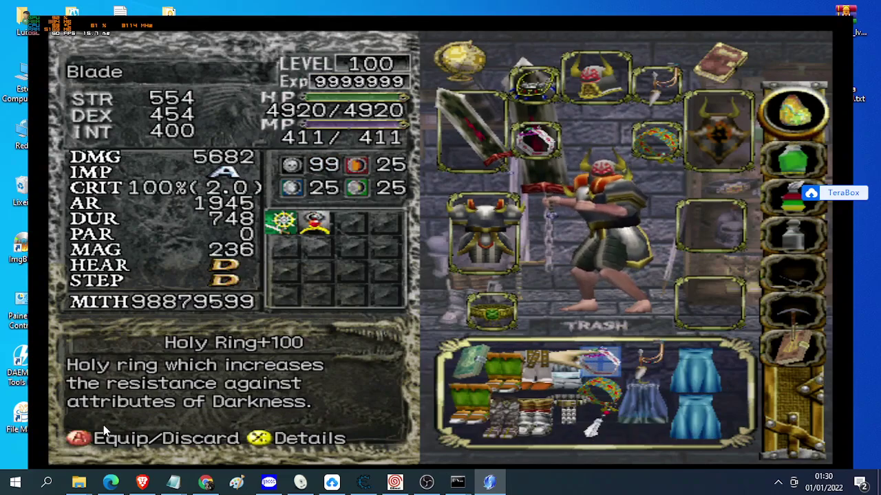
# Equip one of the Sky Cloak+100 copies in the empty cloak slot
pyautogui.press('Right')
pyautogui.press('Right')
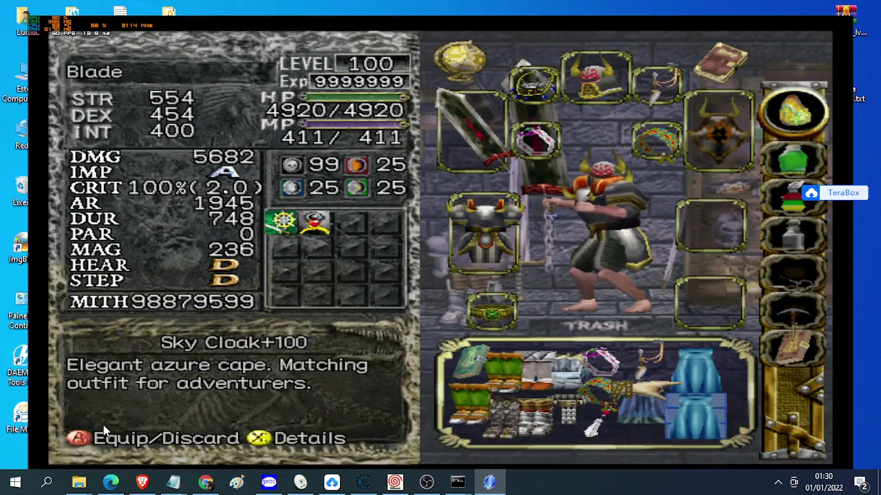
pyautogui.press('Return')
pyautogui.press('Escape')
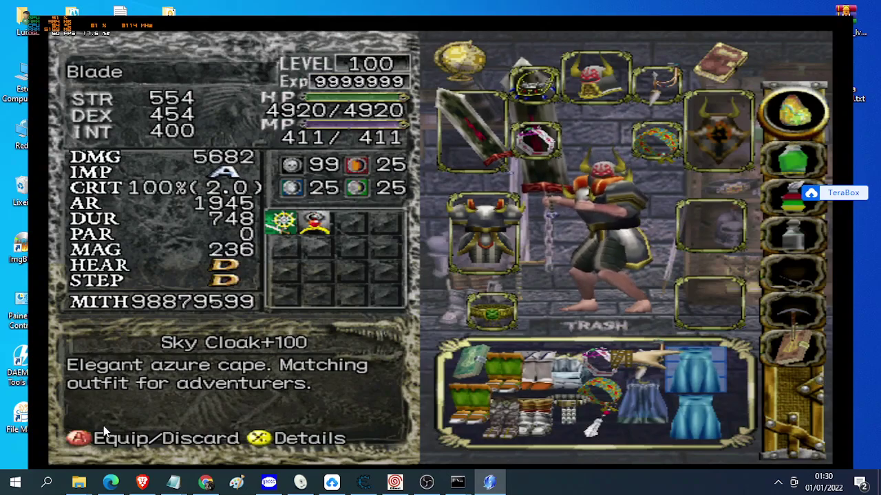
pyautogui.press('Return')
pyautogui.press('Return')
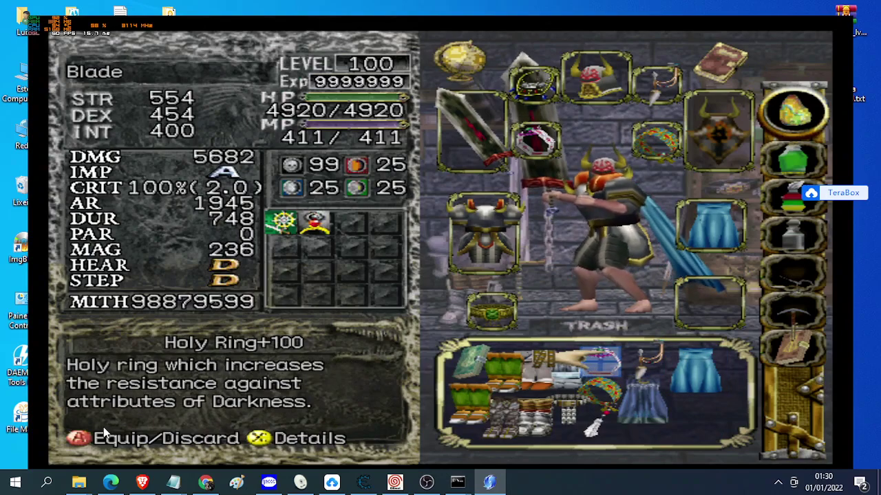
# Cancel the Holy Ring+100 selection, put the Speed Boots+100 on Blade's feet and leave the equipment screen
pyautogui.press('x')
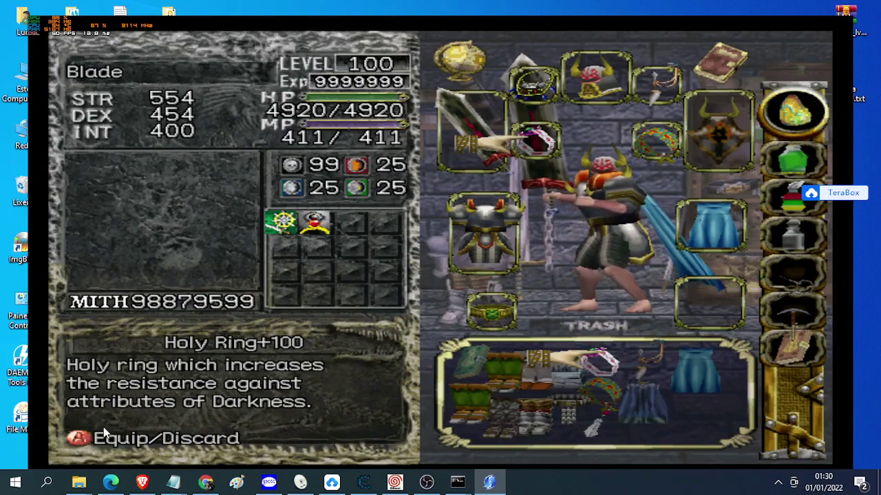
pyautogui.press('c')
pyautogui.press('Down')
pyautogui.press('Down')
pyautogui.press('Left')
pyautogui.press('Left')
pyautogui.press('Left')
pyautogui.press('Left')
pyautogui.press('Up')
pyautogui.press('Down')
pyautogui.press('x')
pyautogui.press('x')
pyautogui.press('c')
pyautogui.press('Left')
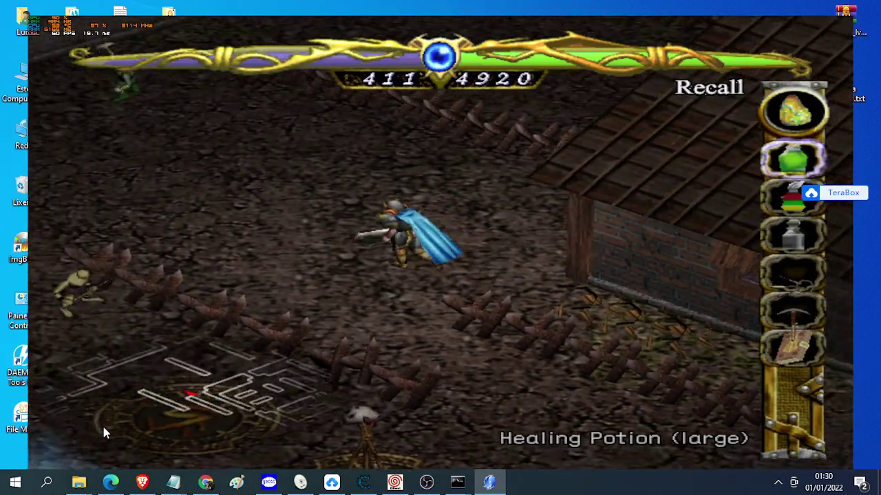
# Reopen the equipment screen and unequip Blade's boots
pyautogui.press('Right')
pyautogui.press('Return')
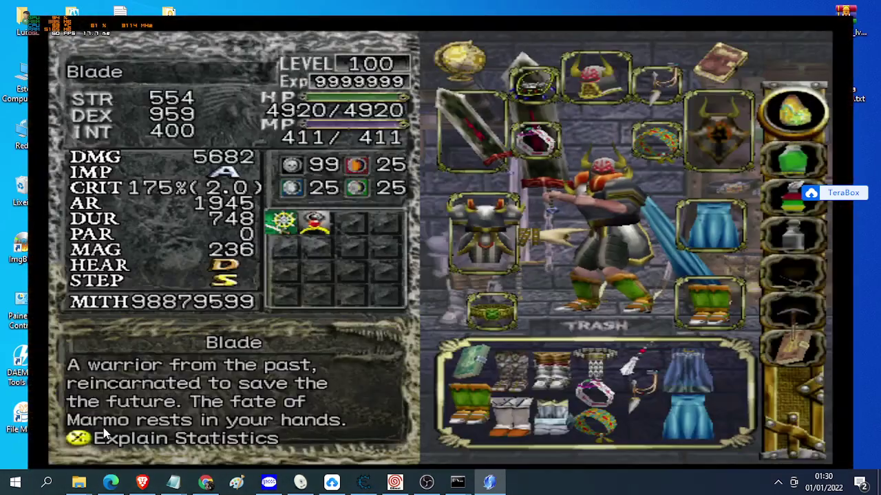
pyautogui.press('Right')
pyautogui.press('Right')
pyautogui.press('Down')
pyautogui.press('Left')
pyautogui.press('x')
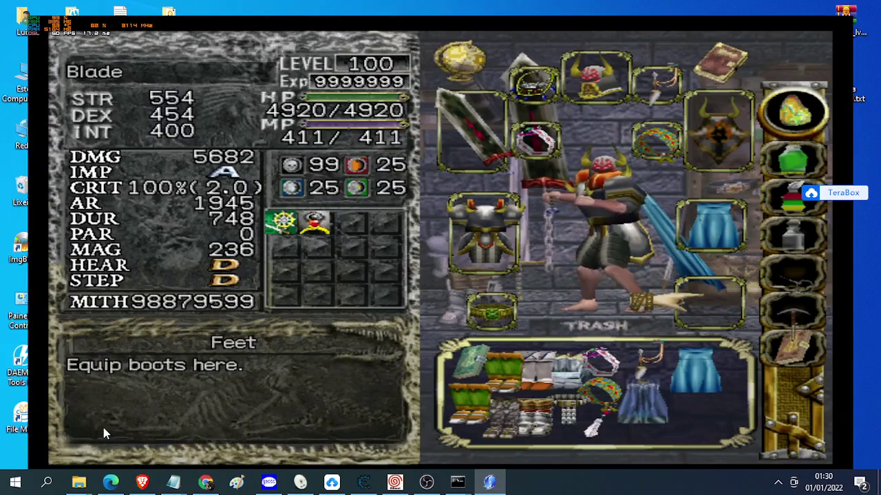
# Re-equip the Speed Boots+100 from the inventory and close the equipment screen
pyautogui.press('Down')
pyautogui.press('Left')
pyautogui.press('Left')
pyautogui.press('Left')
pyautogui.press('Left')
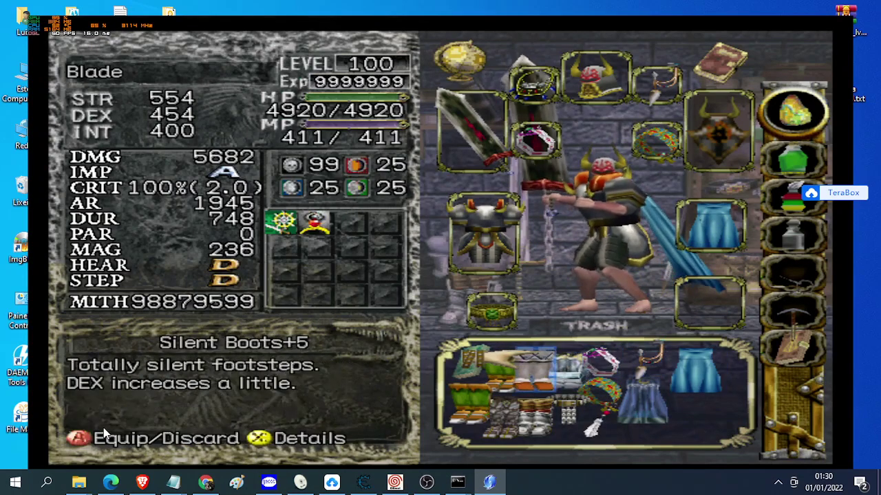
pyautogui.press('Left')
pyautogui.press('Return')
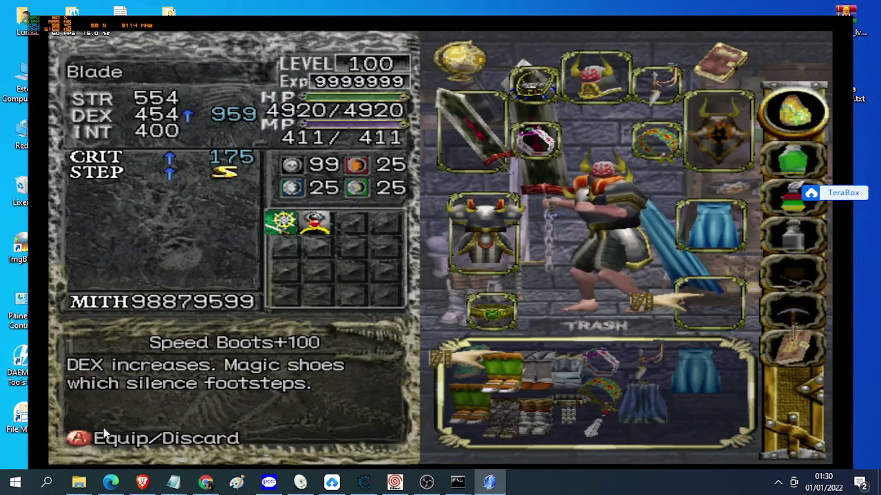
pyautogui.press('Return')
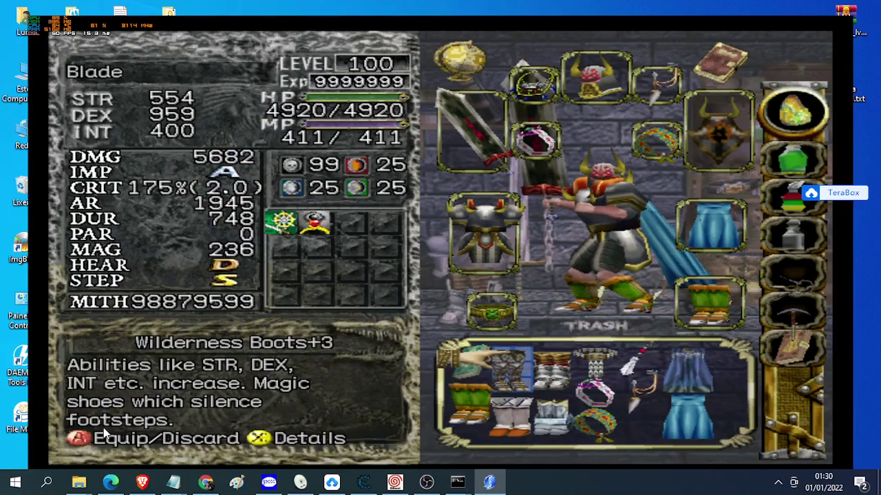
pyautogui.press('Escape')
# Run Blade around the brick house and spiked barricades, swinging the sword to try out the equipped gear
pyautogui.press('Right')
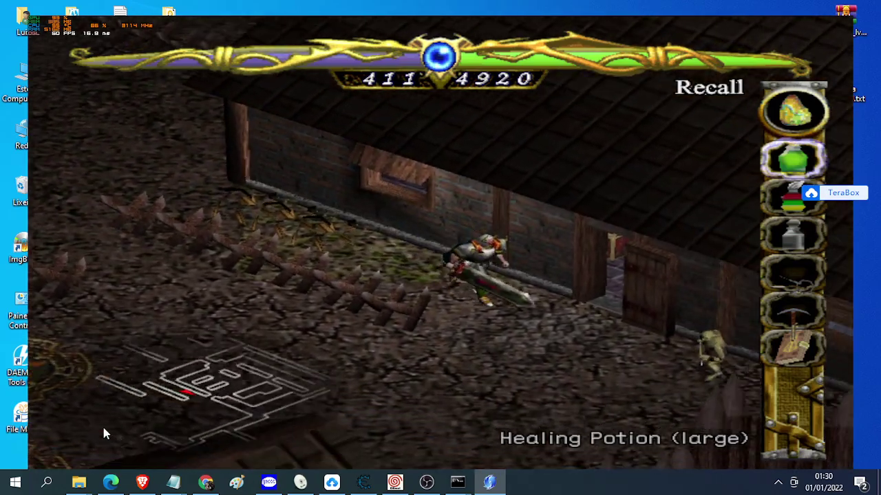
pyautogui.press('Left')
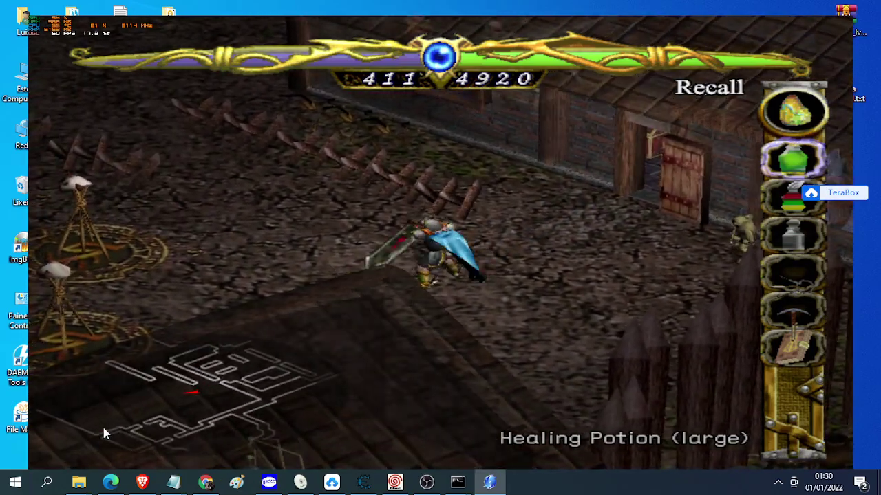
pyautogui.press('x')
pyautogui.press('x')
pyautogui.press('x')
pyautogui.press('Left')
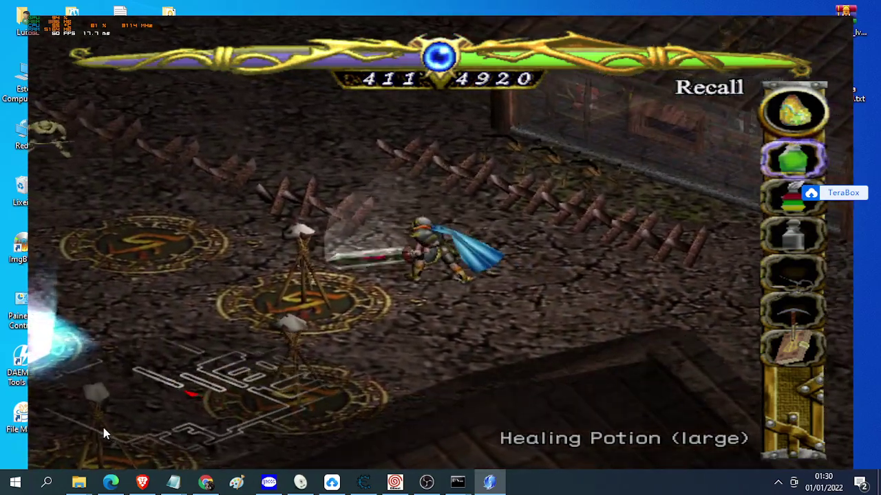
pyautogui.press('Right')
pyautogui.press('Left')
pyautogui.press('x')
pyautogui.press('Right')
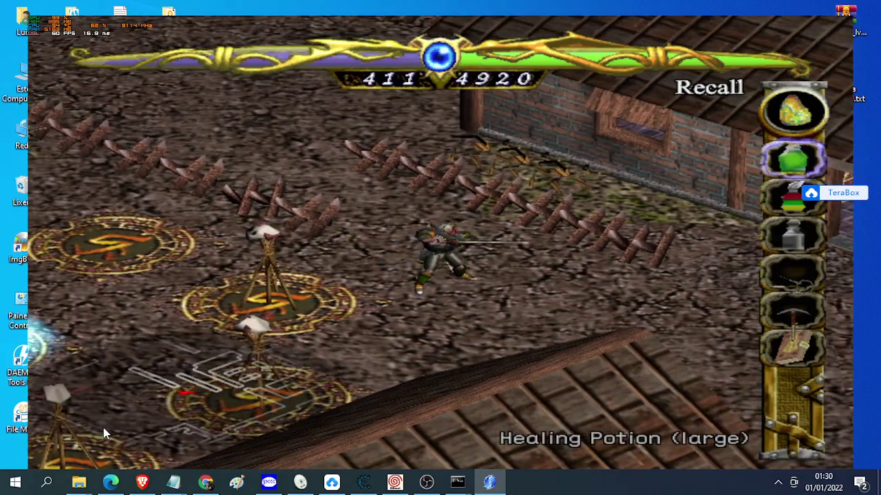
pyautogui.press('Left')
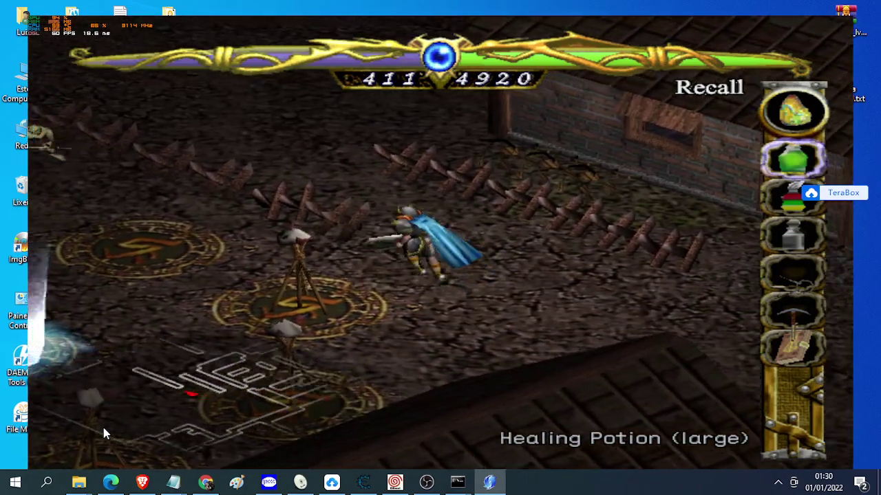
# Run Blade past the goblins and back toward the stone hut, and open the emulator menu
pyautogui.press('Up')
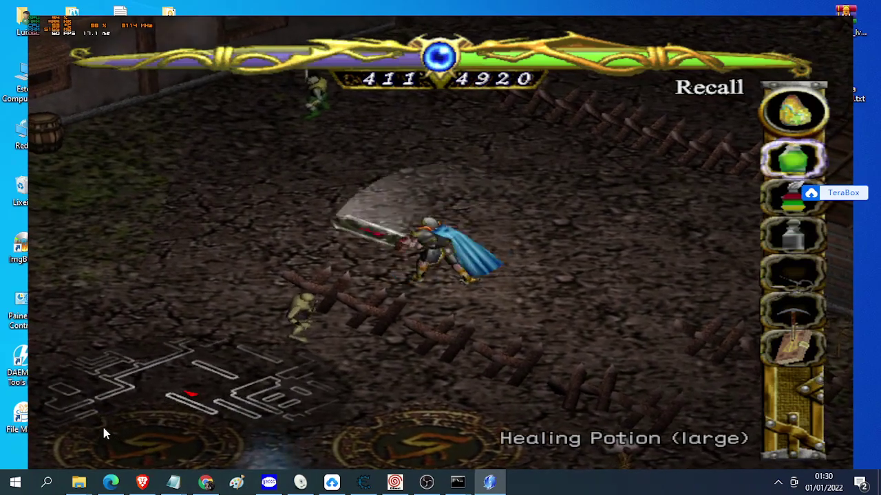
pyautogui.press('Up')
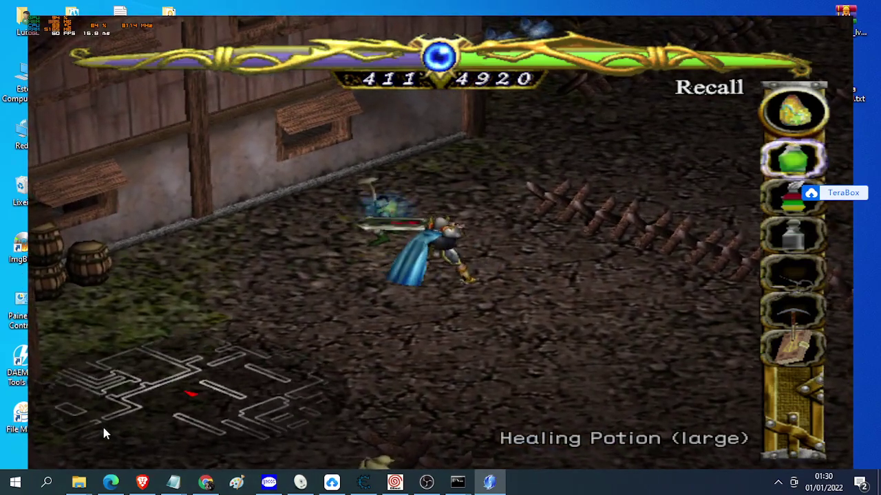
pyautogui.press('Right')
pyautogui.press('Down')
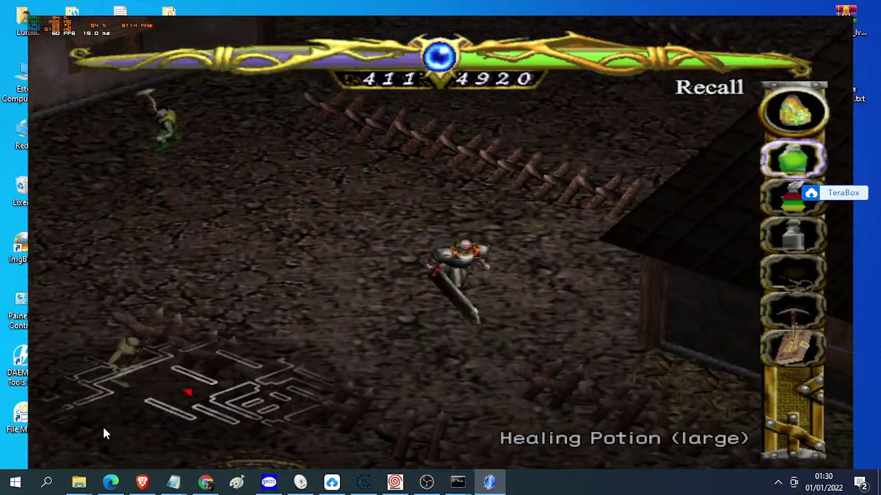
pyautogui.press('Down')
pyautogui.press('Right')
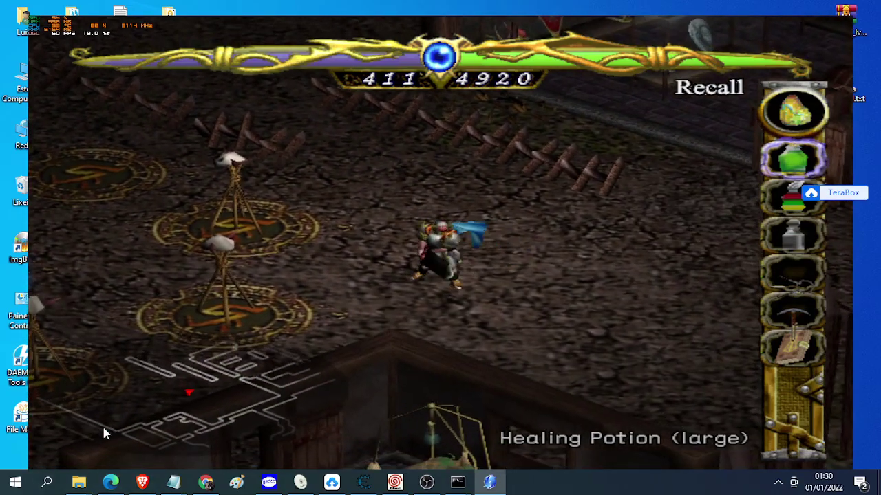
pyautogui.press('Up')
pyautogui.press('Escape')
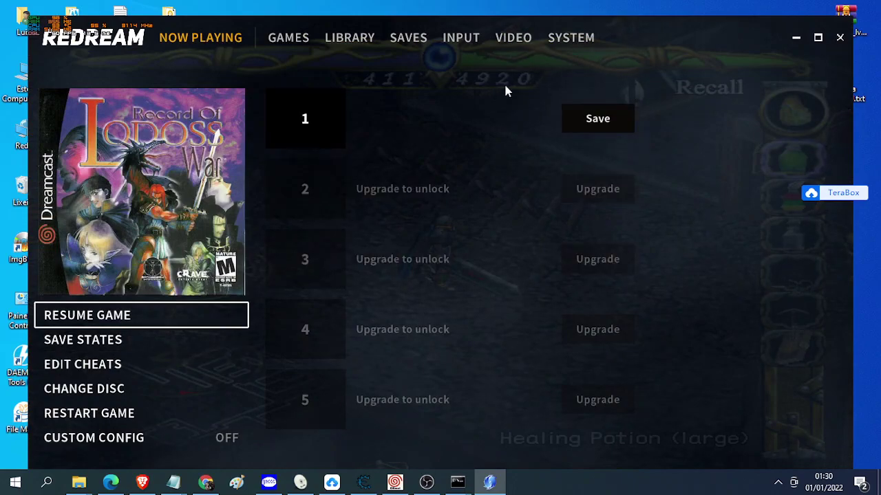
# Close Redream and copy the two files from the psov2 folder into the Redream folder, replacing the existing boot.bin and flash.bin
pyautogui.click(847, 42)
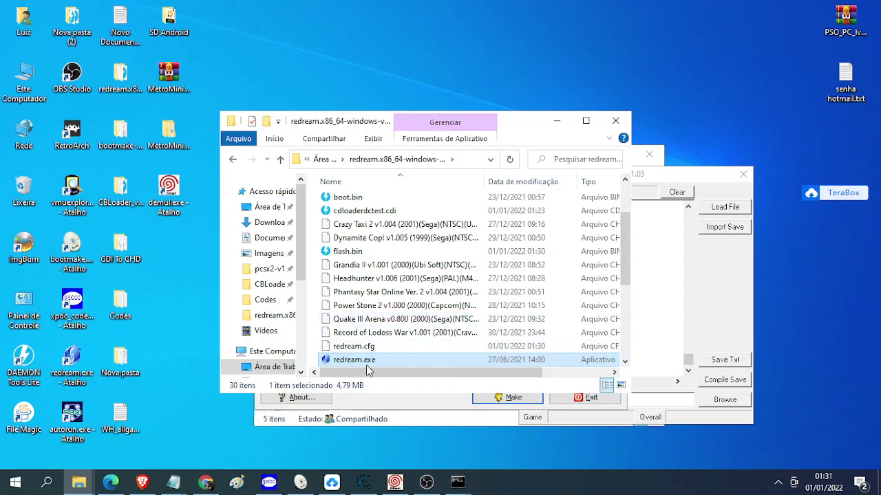
pyautogui.scroll(2, 357, 296)
pyautogui.click(353, 229)
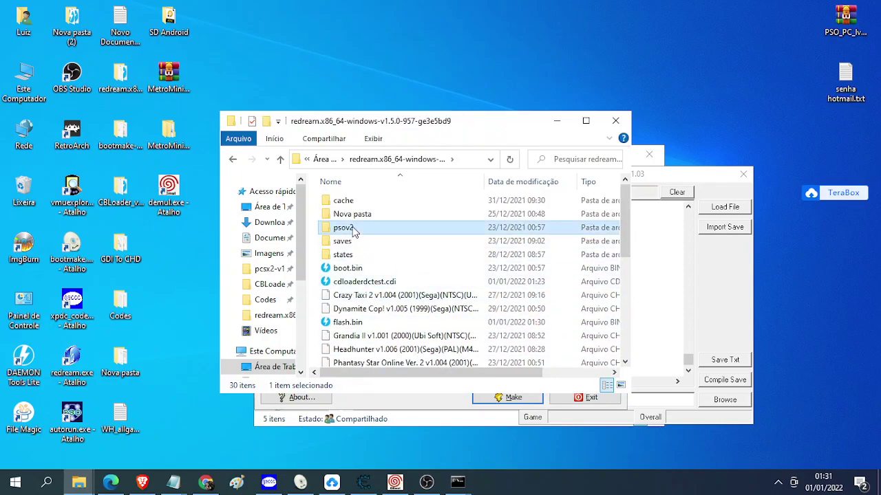
pyautogui.doubleClick(353, 229)
pyautogui.moveTo(385, 255); pyautogui.dragTo(351, 197)
pyautogui.click(385, 159)
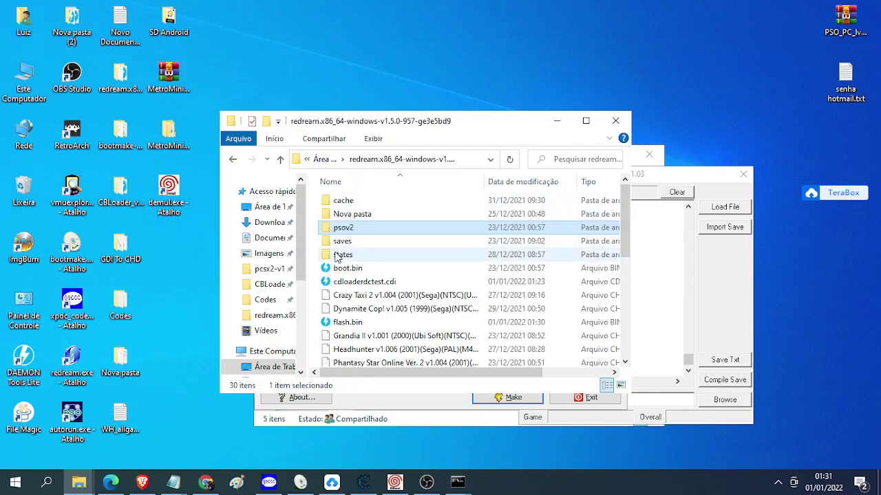
pyautogui.hotkey('ctrl', 'v')
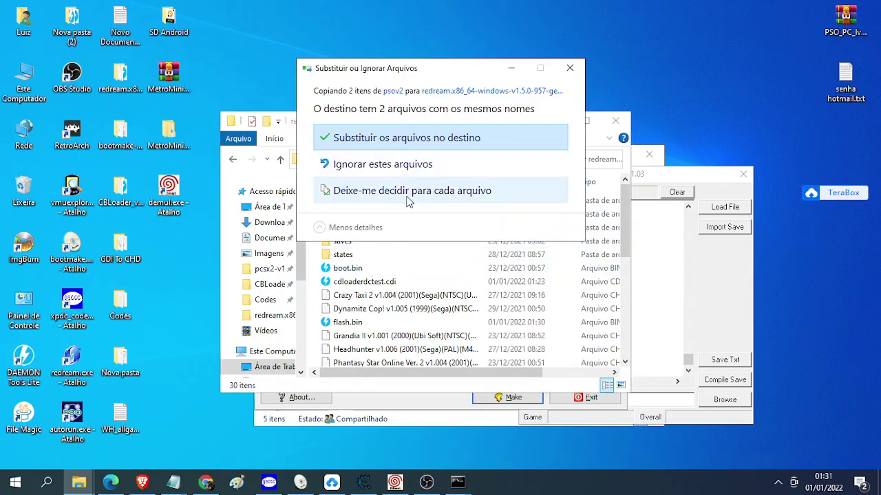
pyautogui.click(406, 138)
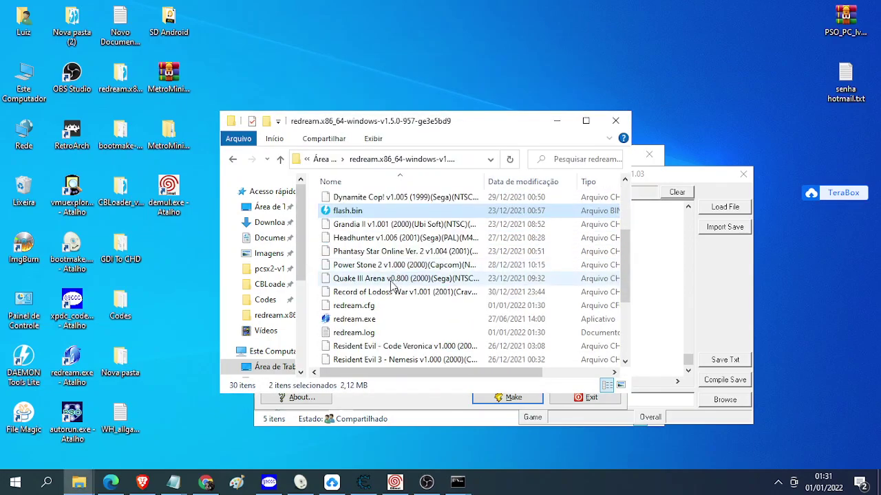
# Launch redream.exe, start CBLOADER and change the disc to Record of Lodoss War
pyautogui.doubleClick(365, 320)
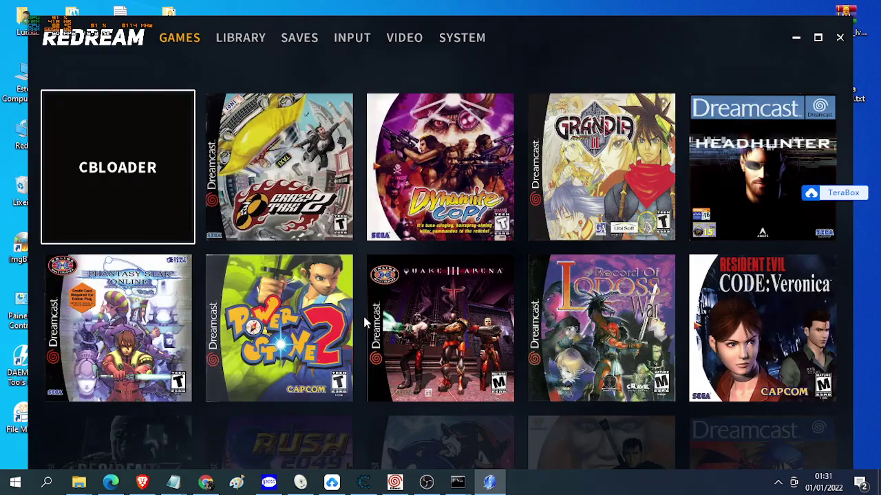
pyautogui.click(182, 216)
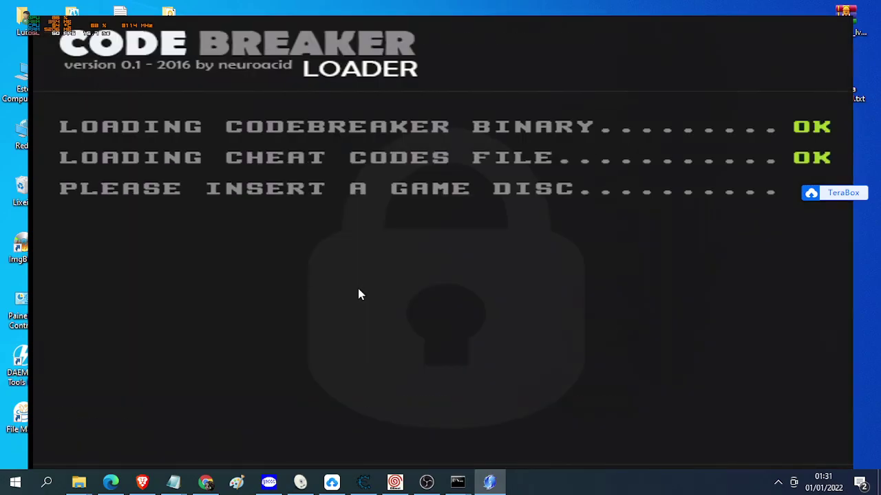
pyautogui.press('Escape')
pyautogui.press('Down')
pyautogui.press('Down')
pyautogui.press('Down')
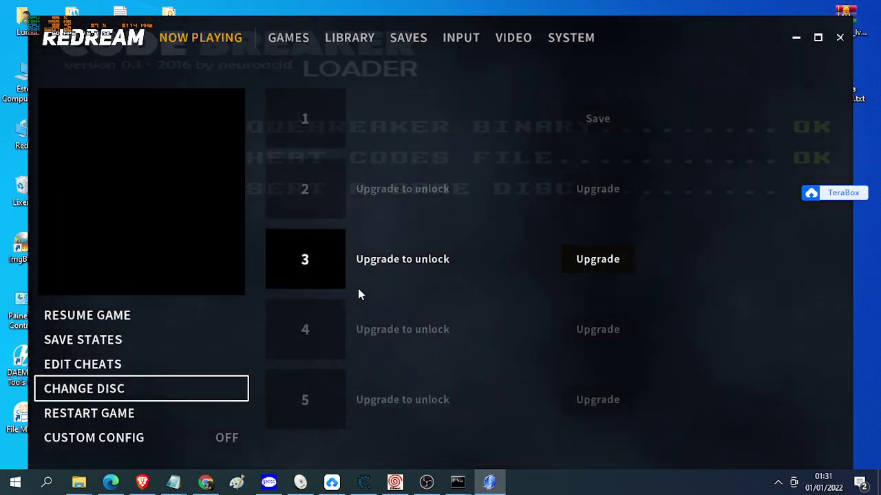
pyautogui.click(96, 389)
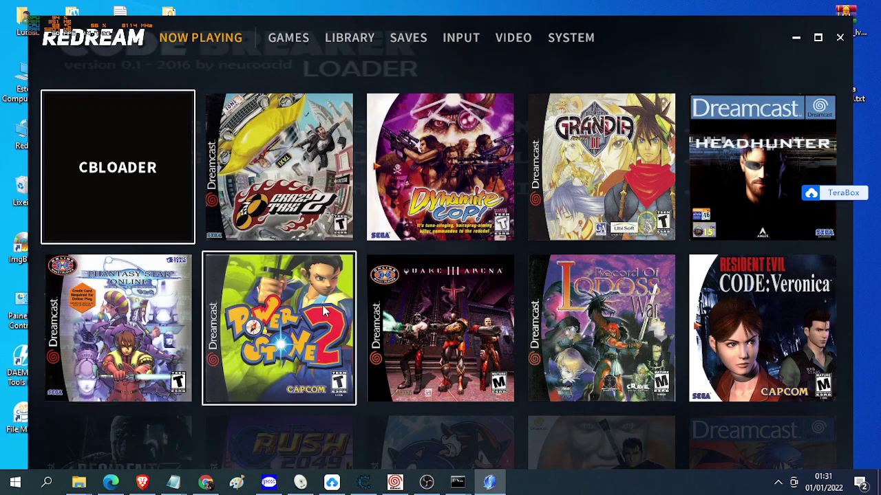
pyautogui.scroll(-1, 427, 309)
pyautogui.click(597, 222)
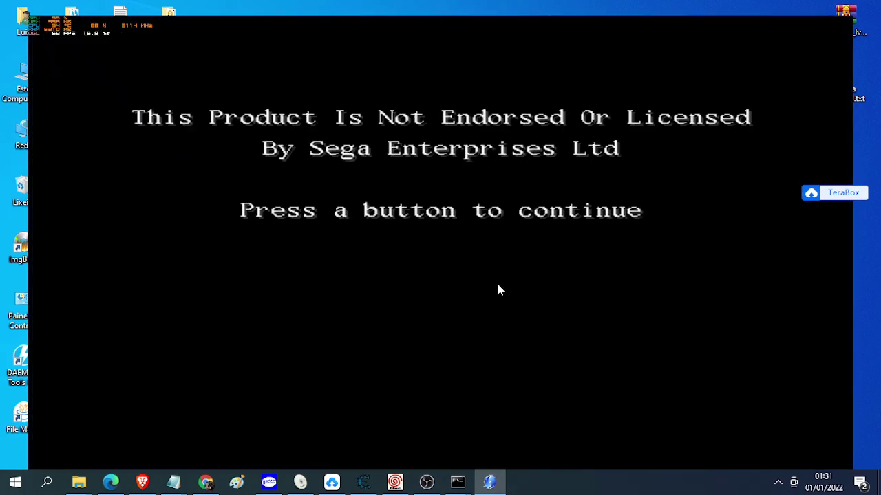
# Open CodeBreaker's Cheat Browser and enter the code list for Record of Lodoss War USA
pyautogui.press('Return')
pyautogui.press('Down')
pyautogui.press('Return')
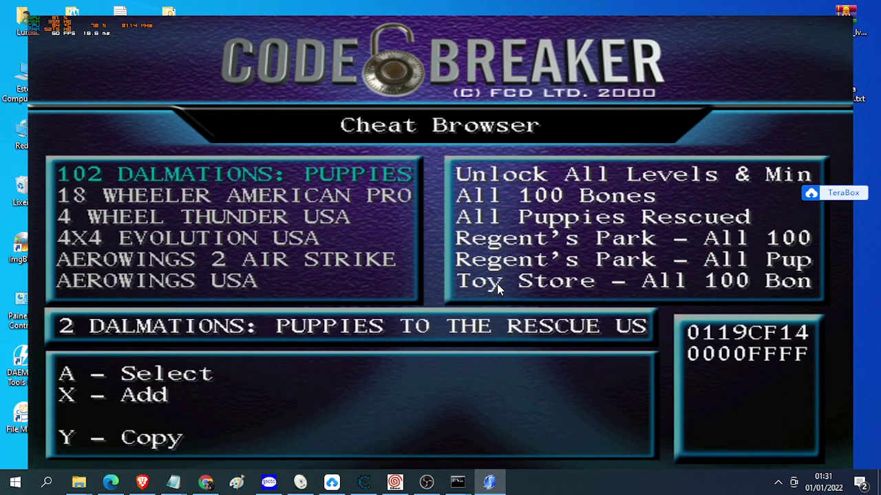
pyautogui.press('Right')
pyautogui.press('Right')
pyautogui.press('Right')
pyautogui.press('Right')
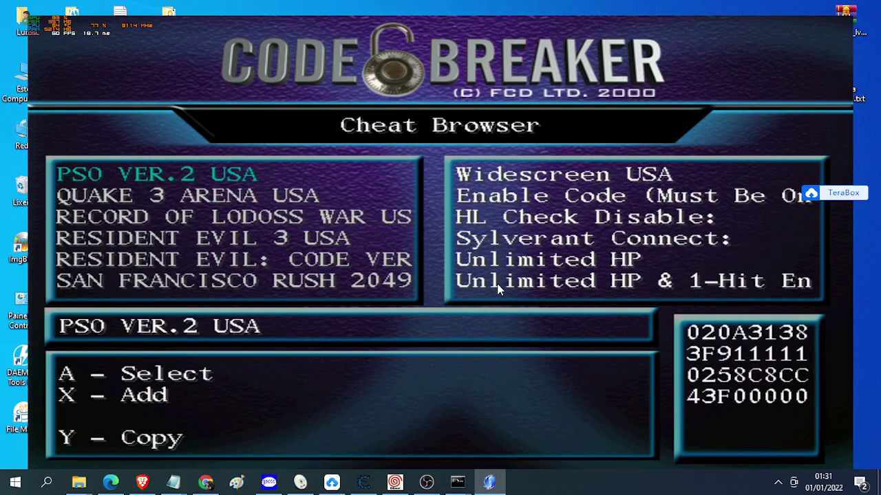
pyautogui.press('Down')
pyautogui.press('Down')
pyautogui.press('d')
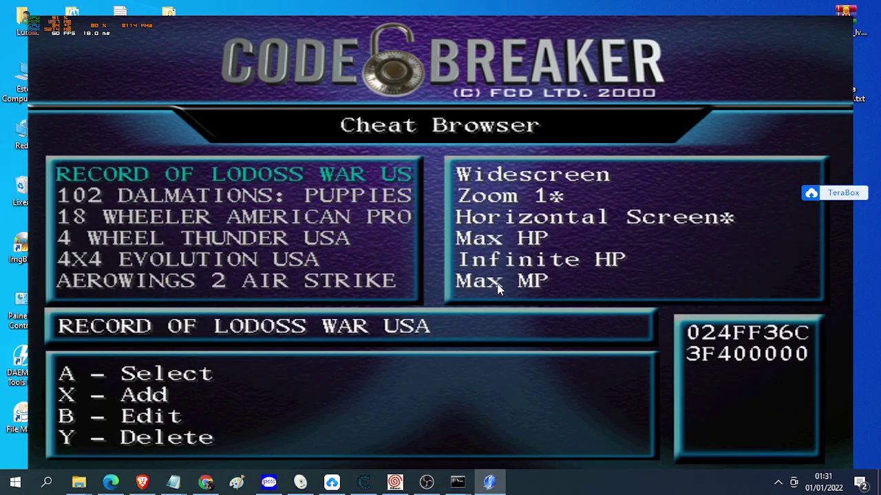
pyautogui.press('x')
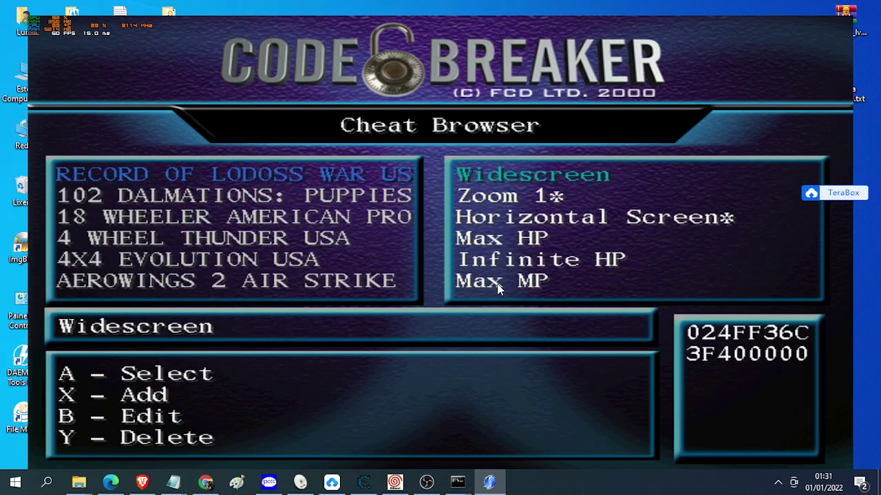
# Find the Left Finger +100 code in the Record of Lodoss War list and enable it
pyautogui.press('Down')
pyautogui.press('Down')
pyautogui.press('Down')
pyautogui.press('Down')
pyautogui.press('Down')
pyautogui.press('Down')
pyautogui.press('Down')
pyautogui.press('Down')
pyautogui.press('Down')
pyautogui.press('Down')
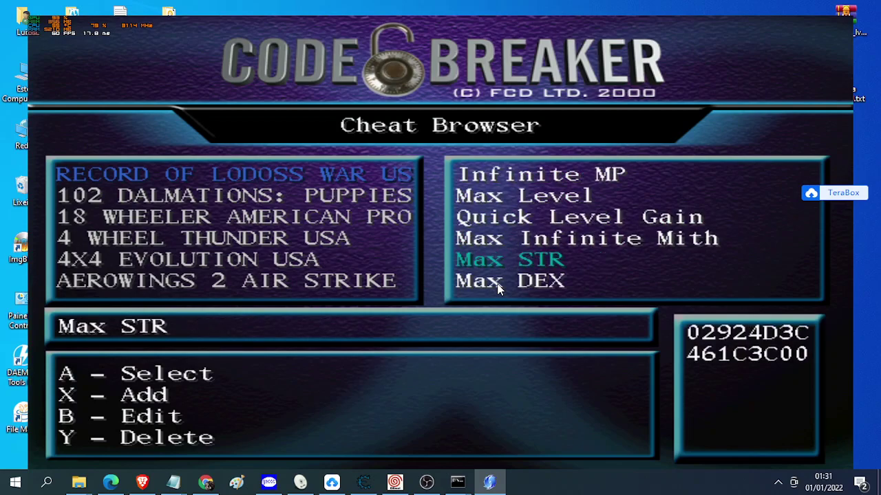
pyautogui.press('Down')
pyautogui.press('Down')
pyautogui.press('Down')
pyautogui.press('Down')
pyautogui.press('Down')
pyautogui.press('Down')
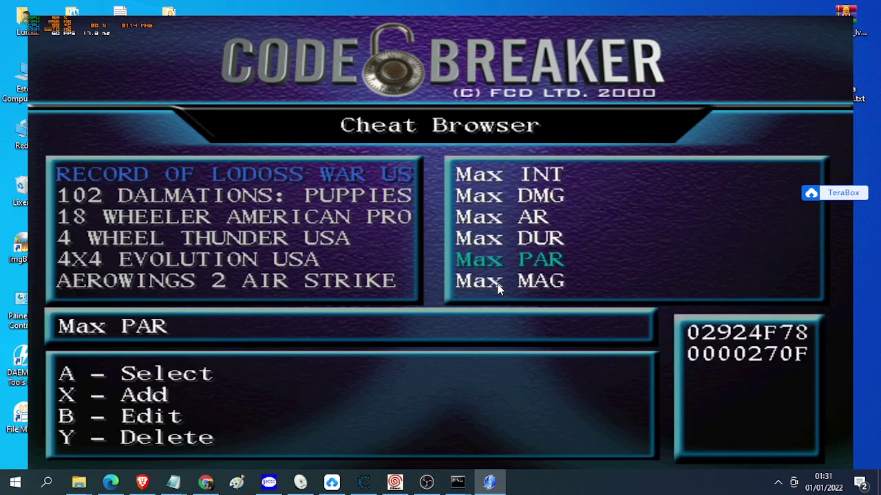
pyautogui.press('Down')
pyautogui.press('Down')
pyautogui.press('Down')
pyautogui.press('Down')
pyautogui.press('Down')
pyautogui.press('Down')
pyautogui.press('Down')
pyautogui.press('Down')
pyautogui.press('Down')
pyautogui.press('Down')
pyautogui.press('Down')
pyautogui.press('Down')
pyautogui.press('Down')
pyautogui.press('Down')
pyautogui.press('Down')
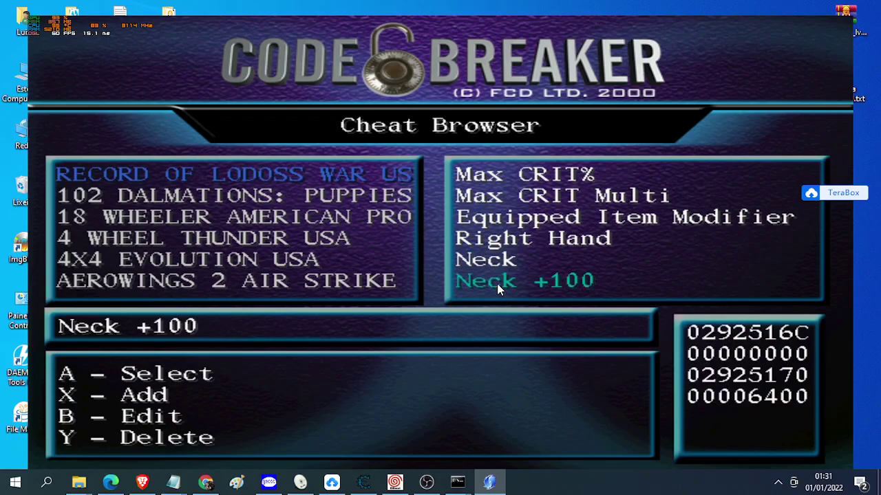
pyautogui.press('Up')
pyautogui.press('Up')
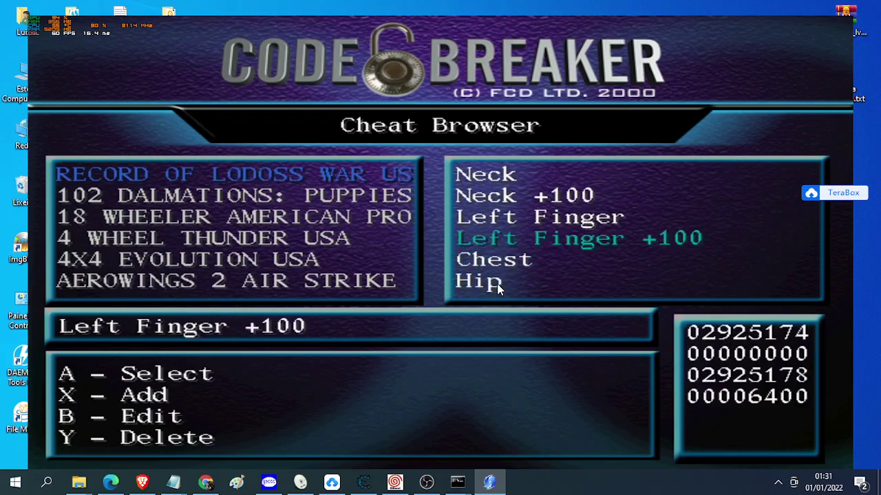
pyautogui.press('x')
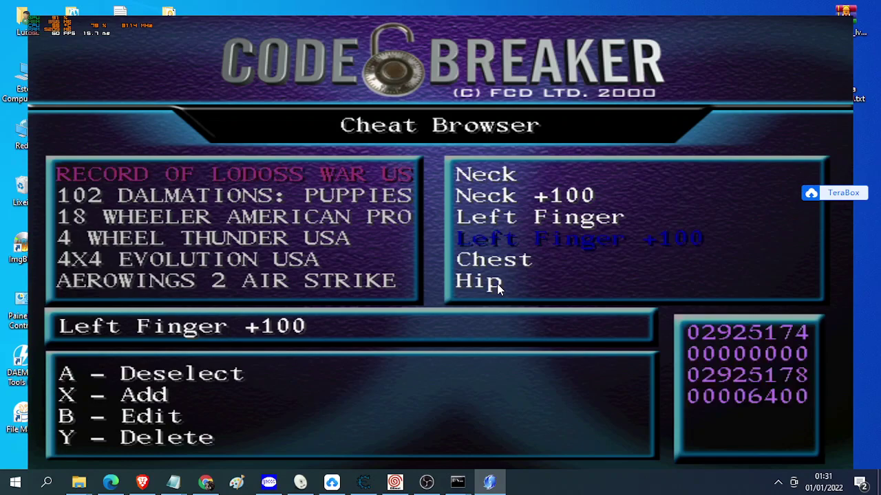
pyautogui.press('c')
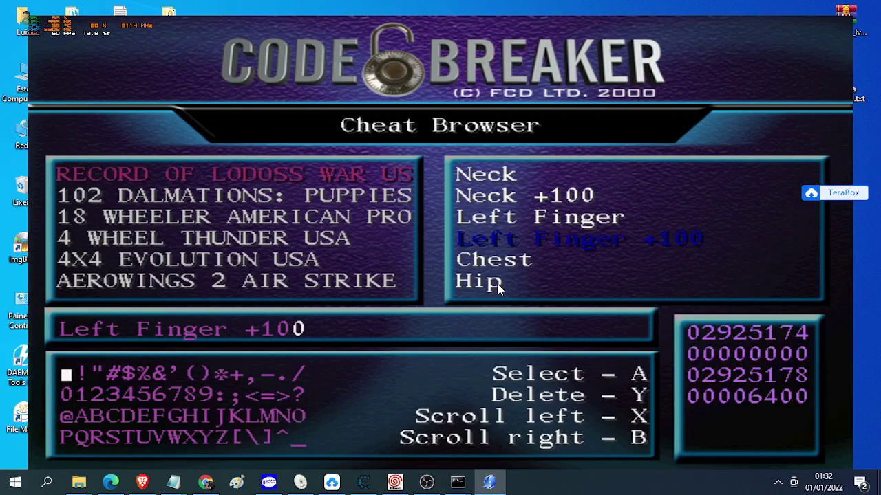
pyautogui.press('Return')
pyautogui.press('Return')
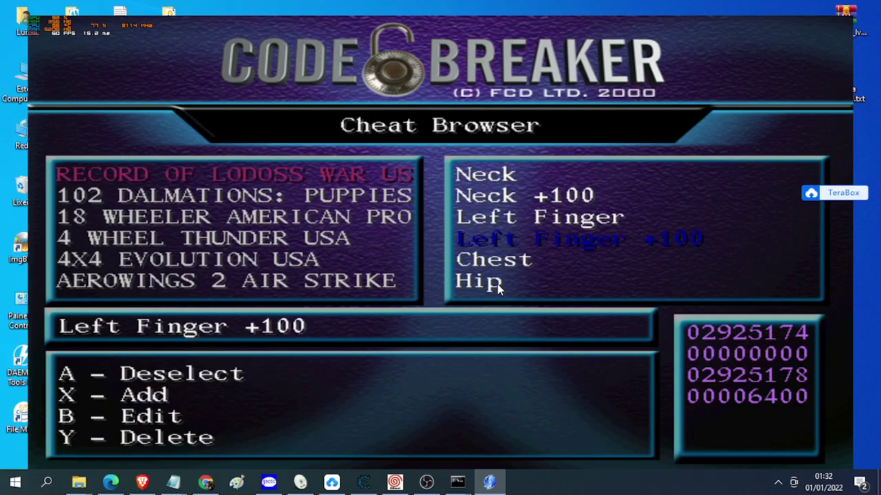
# Set the second line of the Left Finger +100 code to 00000093 and return to the code list
pyautogui.press('Right')
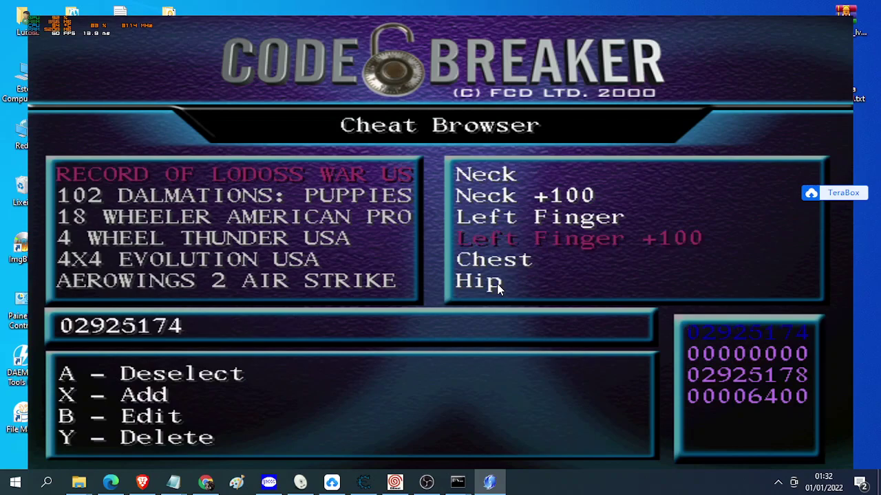
pyautogui.press('Down')
pyautogui.press('c')
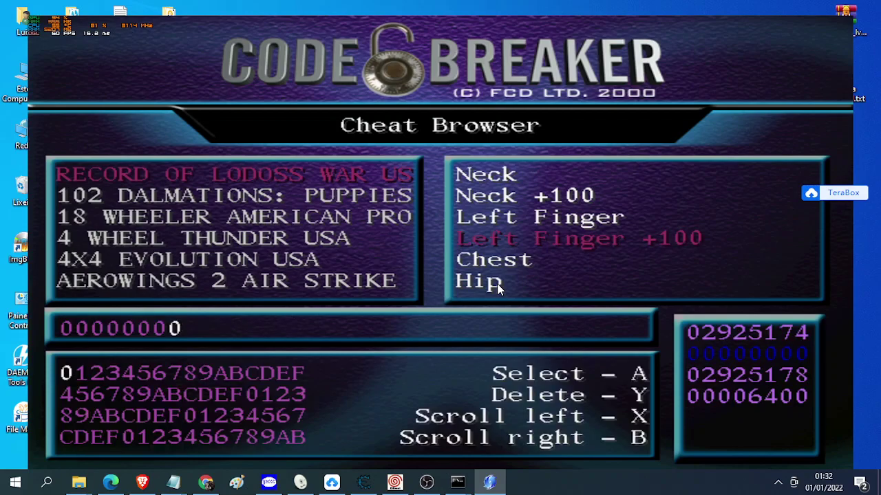
pyautogui.press('Left')
pyautogui.press('Right')
pyautogui.press('Right')
pyautogui.press('Right')
pyautogui.press('Right')
pyautogui.press('Right')
pyautogui.press('Down')
pyautogui.press('c')
pyautogui.press('Up')
pyautogui.press('Left')
pyautogui.press('Left')
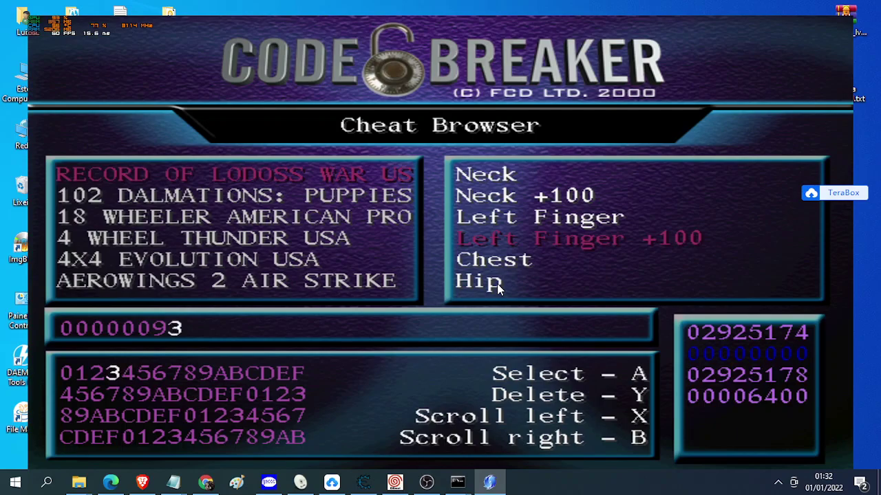
pyautogui.press('c')
pyautogui.press('c')
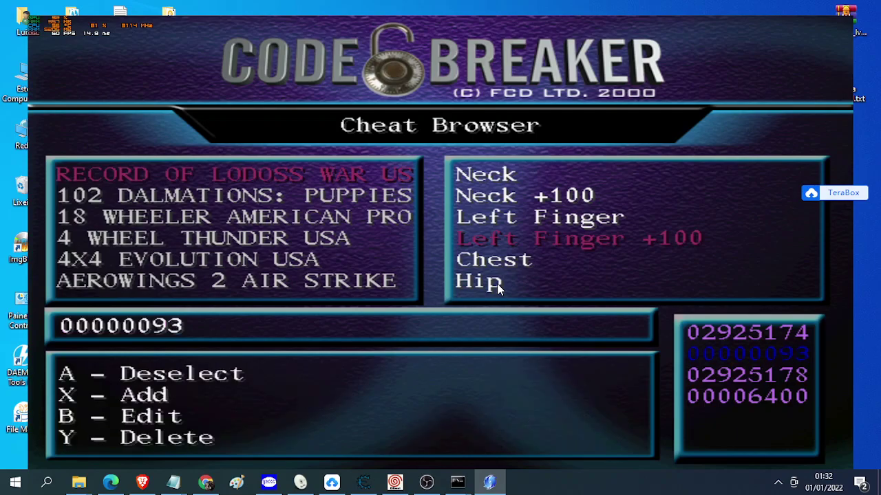
pyautogui.press('Up')
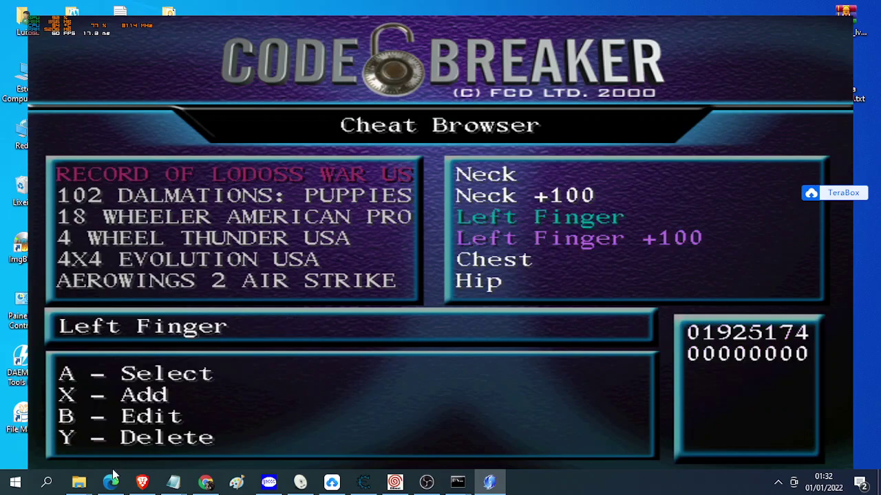
# Switch to the Brave browser, highlight the Harkuring Sword entry in the Record of Lodoss War item list, and return to the emulator
pyautogui.click(142, 481)
pyautogui.scroll(12, 300, 303)
pyautogui.scroll(8, 301, 302)
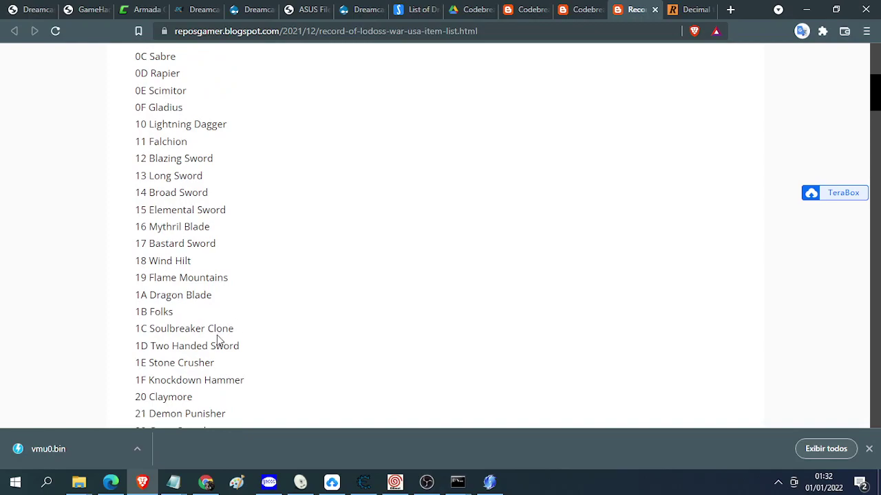
pyautogui.scroll(-2, 217, 330)
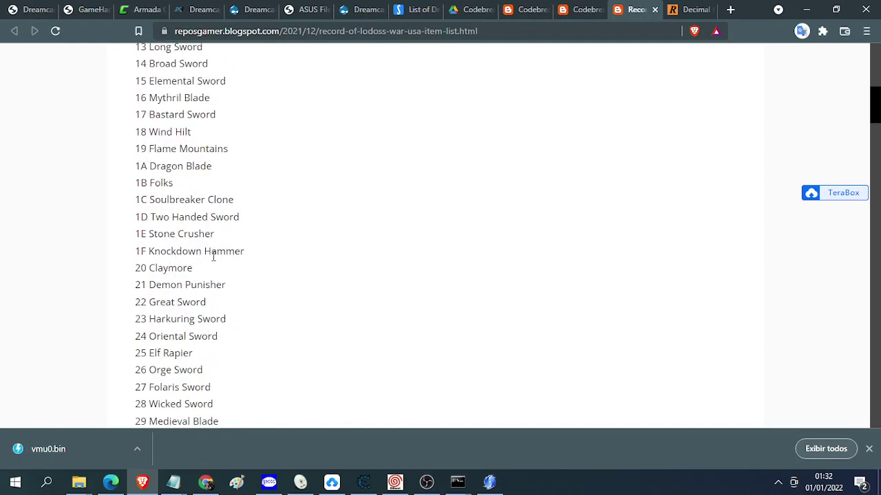
pyautogui.moveTo(225, 321); pyautogui.dragTo(142, 320)
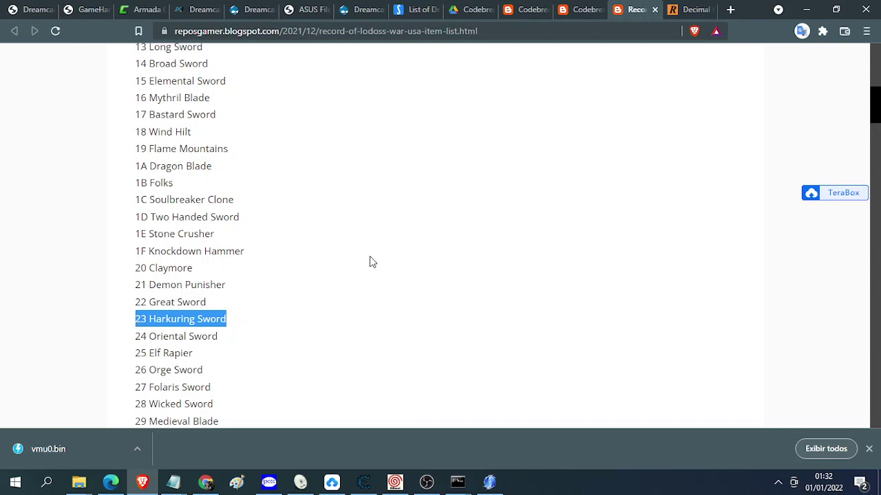
pyautogui.click(802, 11)
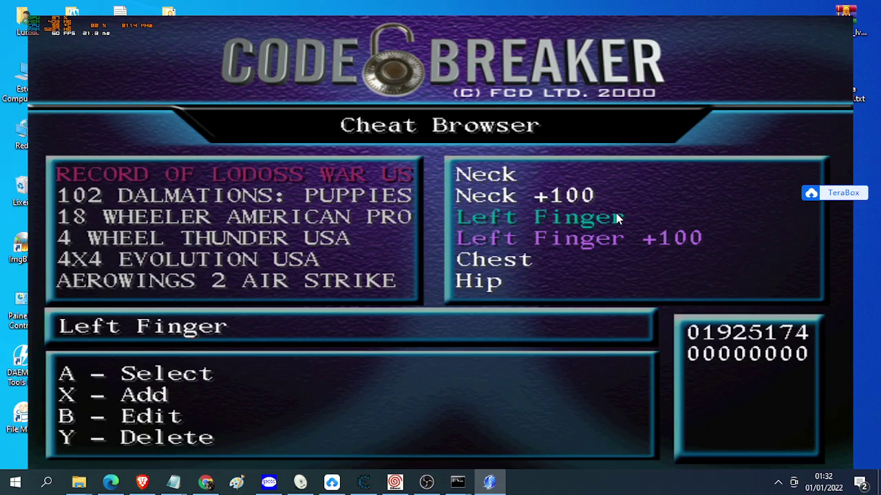
# Look through the equipped item modifier codes from Right Hand to Feet +100 and the first sidebar slot codes
pyautogui.press('Up')
pyautogui.press('Up')
pyautogui.press('Up')
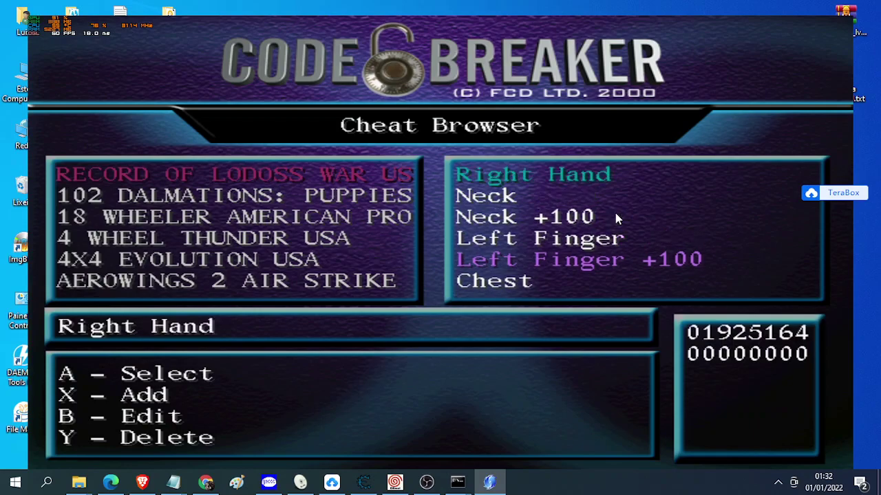
pyautogui.press('Up')
pyautogui.press('Up')
pyautogui.press('Down')
pyautogui.press('Up')
pyautogui.press('Down')
pyautogui.press('Down')
pyautogui.press('Down')
pyautogui.press('Down')
pyautogui.press('Down')
pyautogui.press('Down')
pyautogui.press('Down')
pyautogui.press('Down')
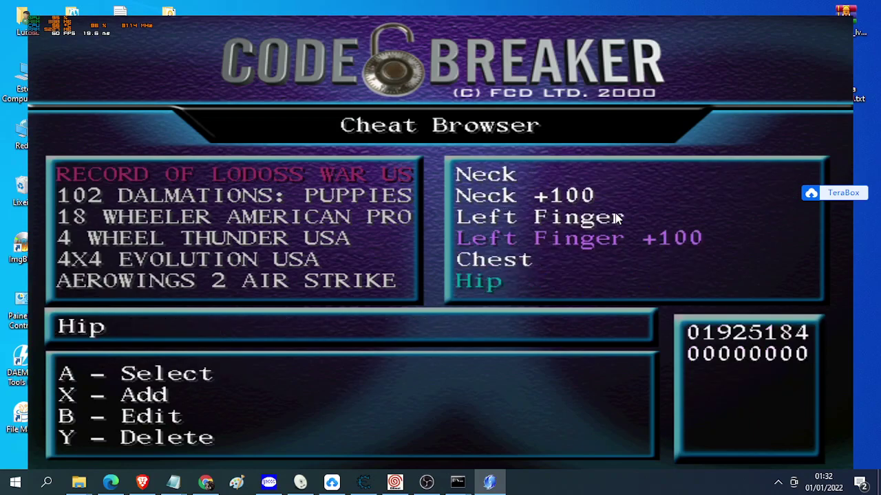
pyautogui.press('Down')
pyautogui.press('Down')
pyautogui.press('Down')
pyautogui.press('Down')
pyautogui.press('Down')
pyautogui.press('Down')
pyautogui.press('Down')
pyautogui.press('Down')
pyautogui.press('Down')
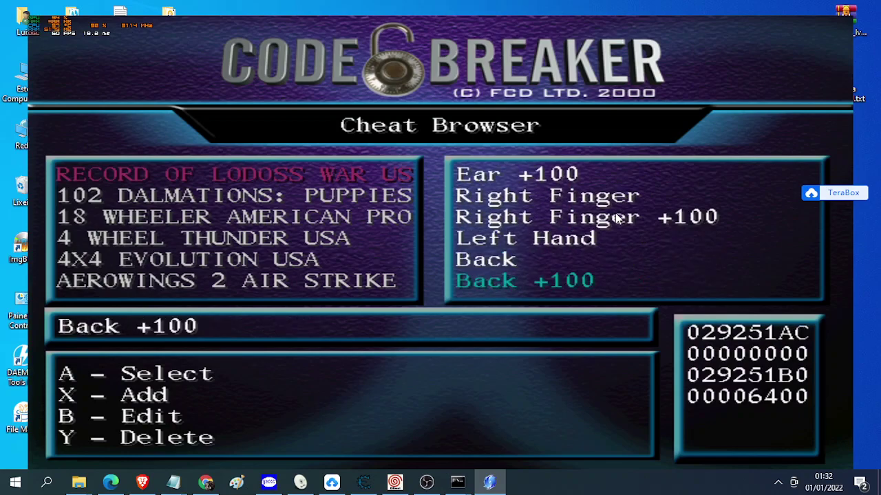
pyautogui.press('Down')
pyautogui.press('Up')
pyautogui.press('Up')
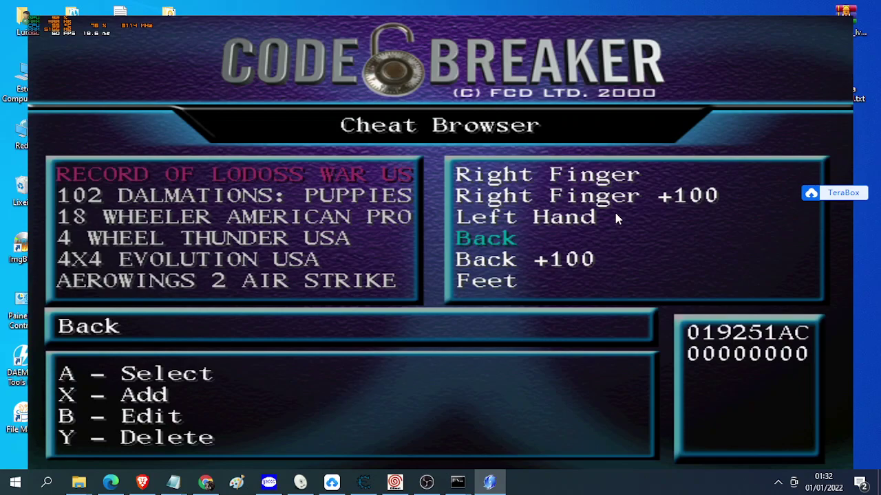
pyautogui.press('Down')
pyautogui.press('Down')
pyautogui.press('Down')
pyautogui.press('Down')
pyautogui.press('Down')
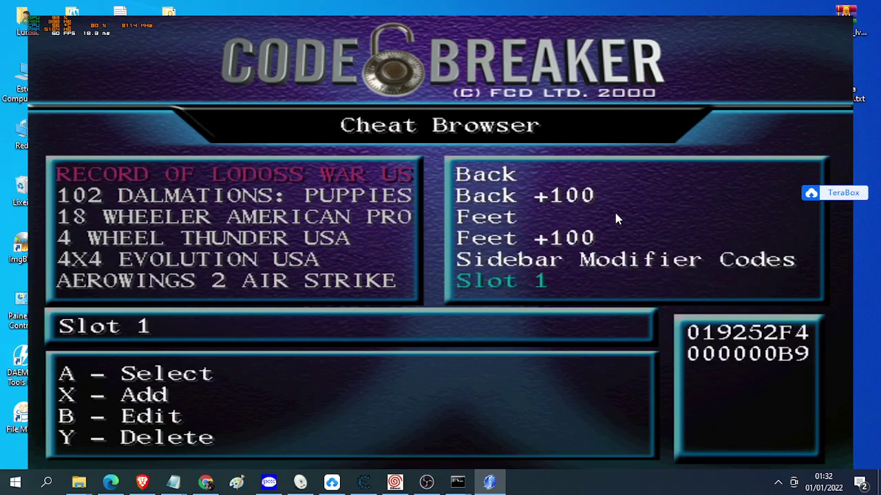
pyautogui.press('Down')
pyautogui.press('Up')
pyautogui.press('Up')
pyautogui.press('Up')
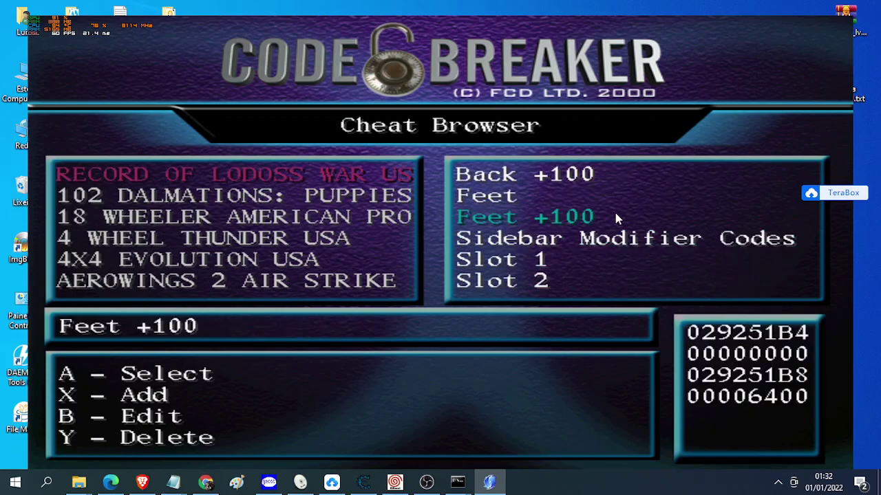
# Switch to the Demul window to check Blade's equipment screen
pyautogui.click(395, 481)
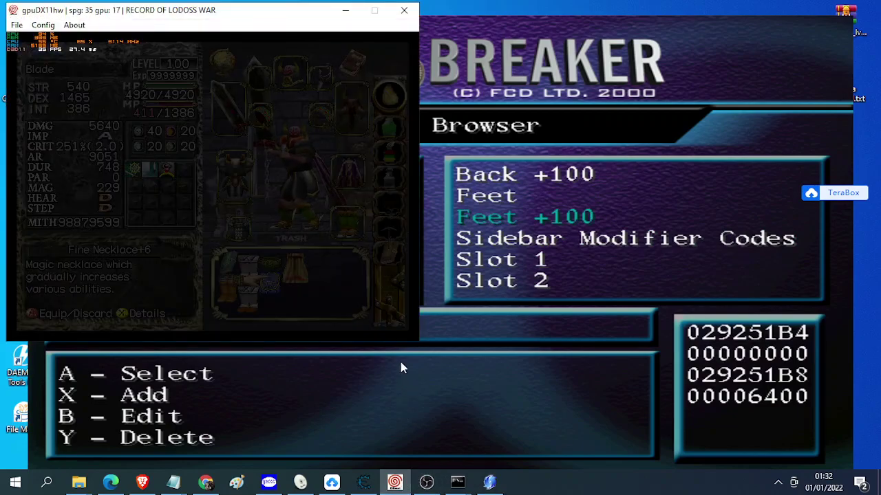